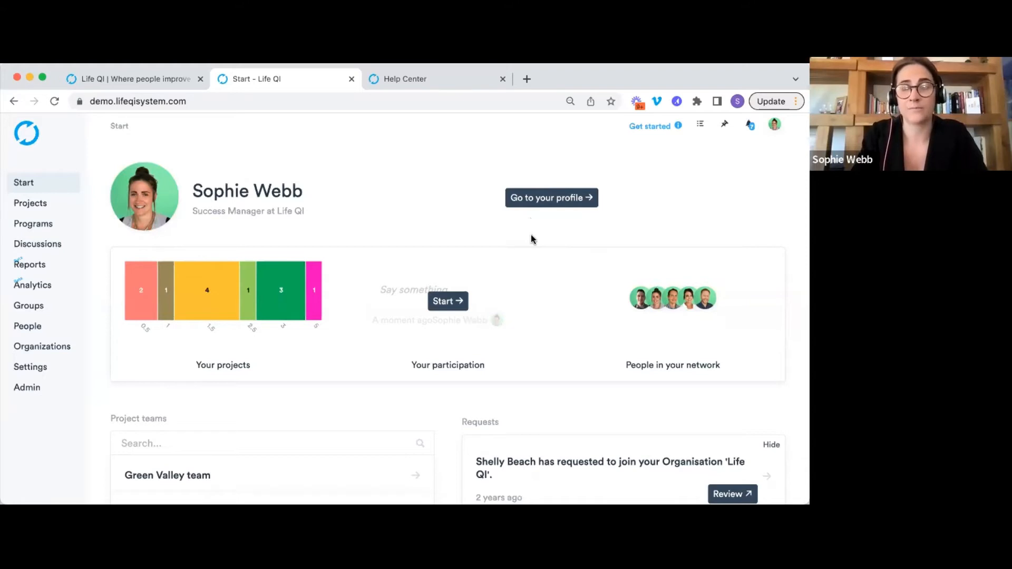
Scroll down and back up through the current page's content.
{"action": "scroll", "coordinate": [589, 224], "scroll_direction": "down", "scroll_amount": 3}
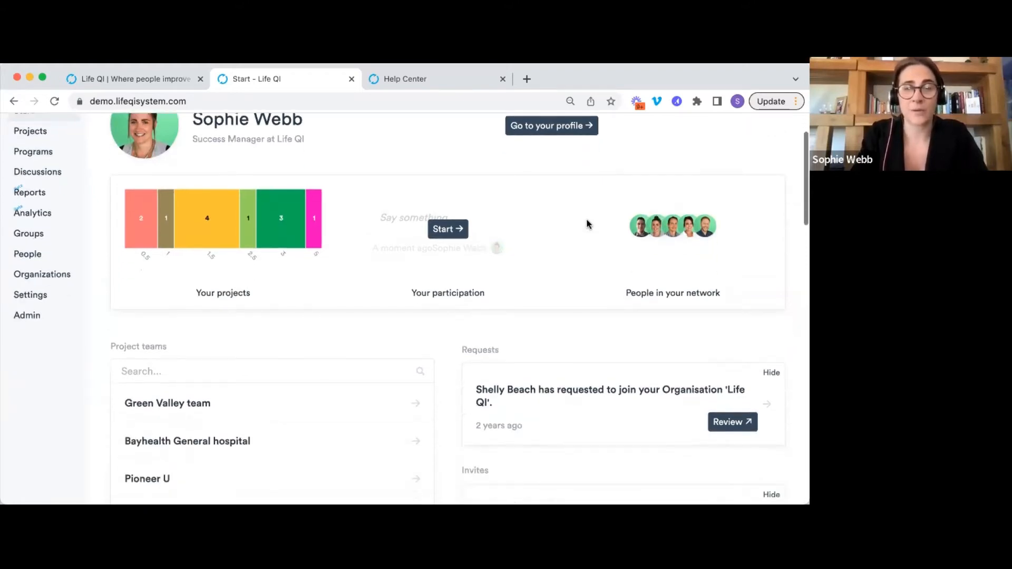
{"action": "scroll", "coordinate": [588, 223], "scroll_direction": "down", "scroll_amount": 4}
{"action": "scroll", "coordinate": [588, 224], "scroll_direction": "down", "scroll_amount": 1}
{"action": "scroll", "coordinate": [589, 224], "scroll_direction": "up", "scroll_amount": 1}
{"action": "scroll", "coordinate": [589, 224], "scroll_direction": "down", "scroll_amount": 2}
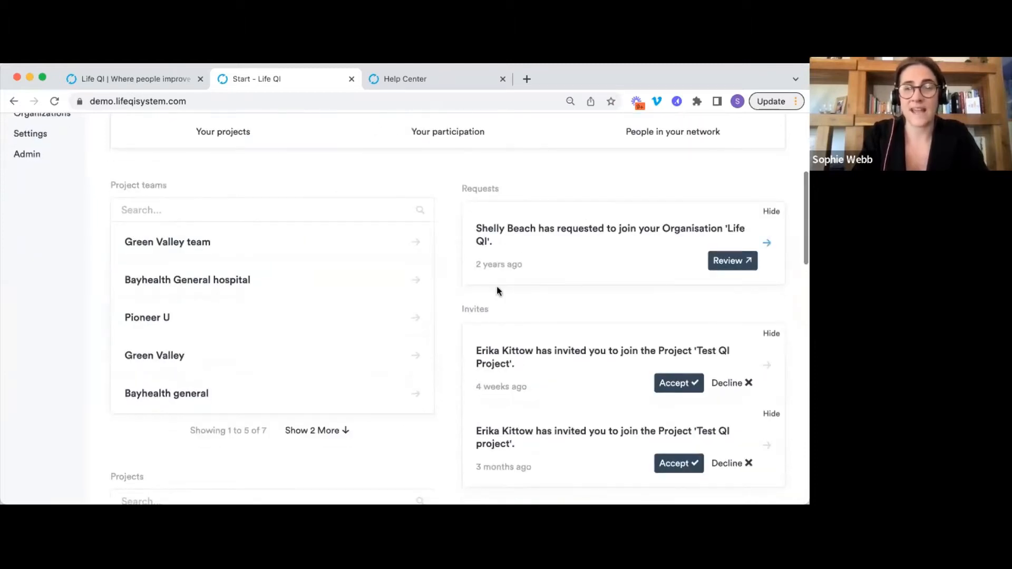
{"action": "scroll", "coordinate": [623, 323], "scroll_direction": "down", "scroll_amount": 2}
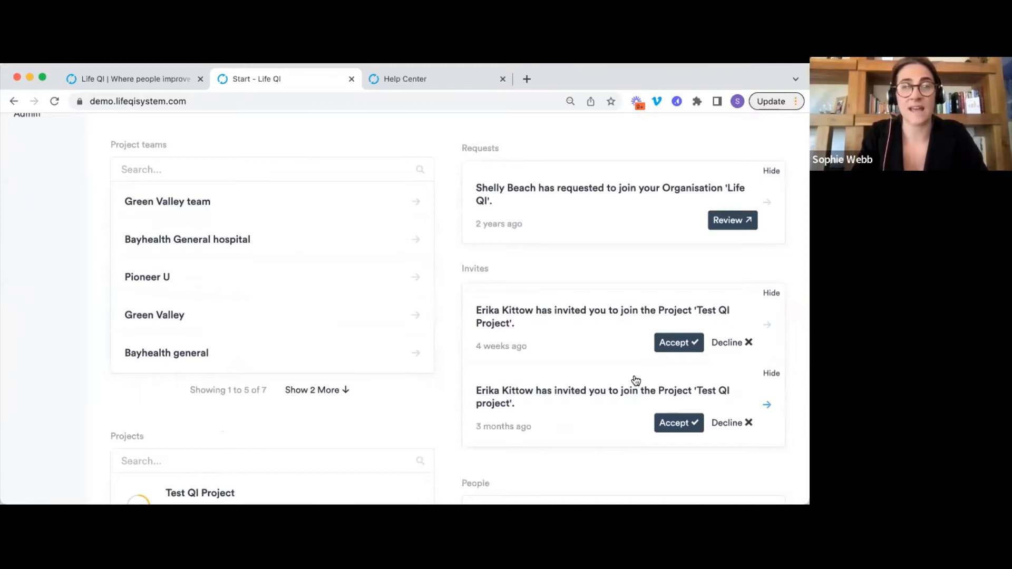
{"action": "scroll", "coordinate": [635, 380], "scroll_direction": "down", "scroll_amount": 5}
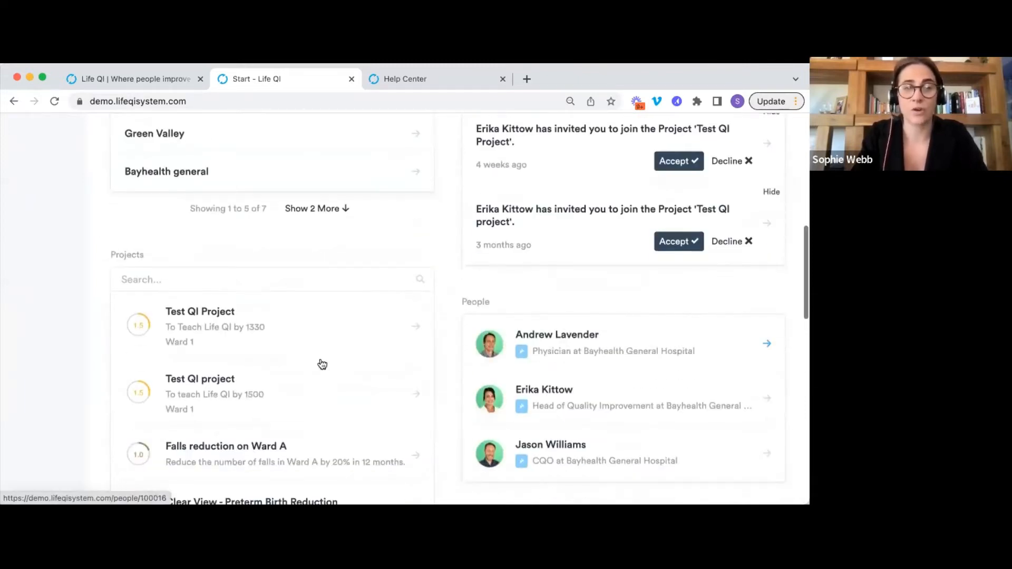
{"action": "scroll", "coordinate": [285, 326], "scroll_direction": "down", "scroll_amount": 1}
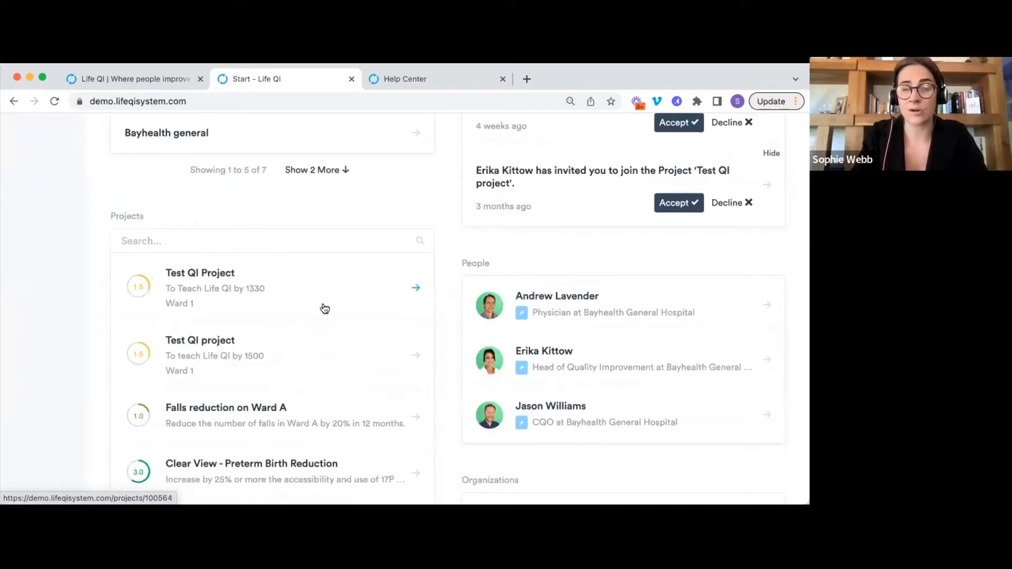
{"action": "scroll", "coordinate": [323, 310], "scroll_direction": "down", "scroll_amount": 2}
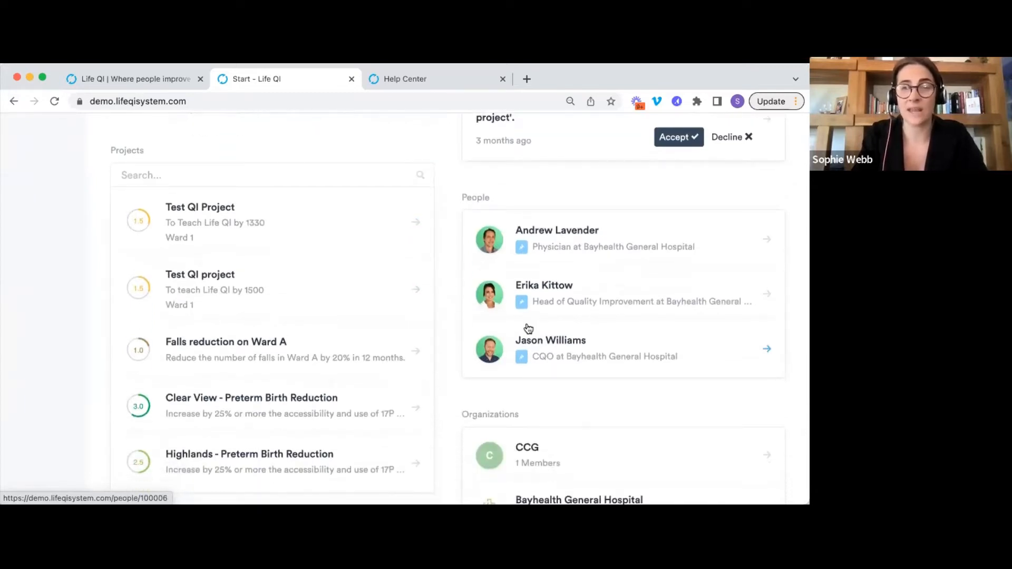
{"action": "scroll", "coordinate": [661, 290], "scroll_direction": "down", "scroll_amount": 2}
{"action": "scroll", "coordinate": [531, 278], "scroll_direction": "down", "scroll_amount": 4}
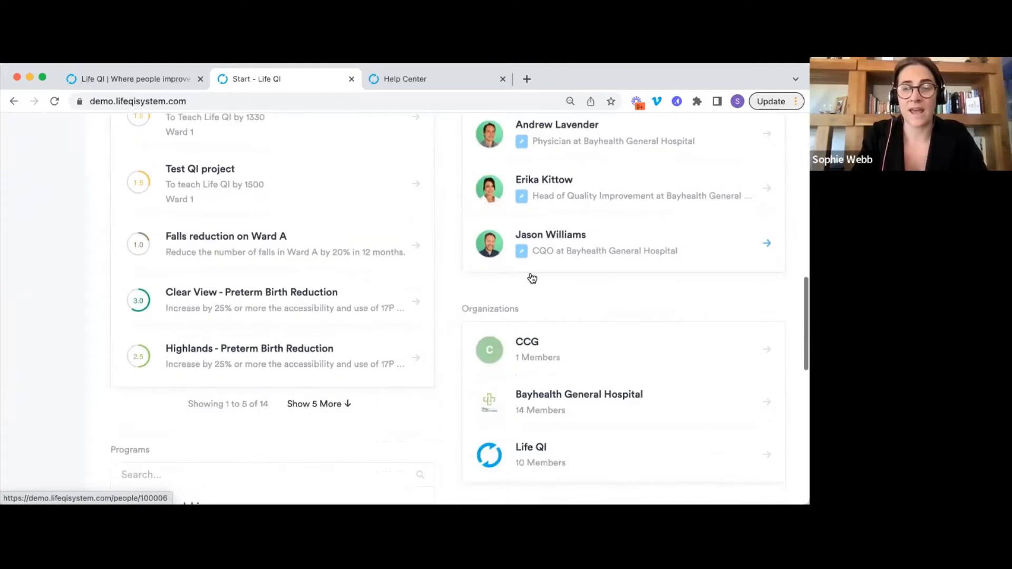
{"action": "scroll", "coordinate": [558, 279], "scroll_direction": "down", "scroll_amount": 7}
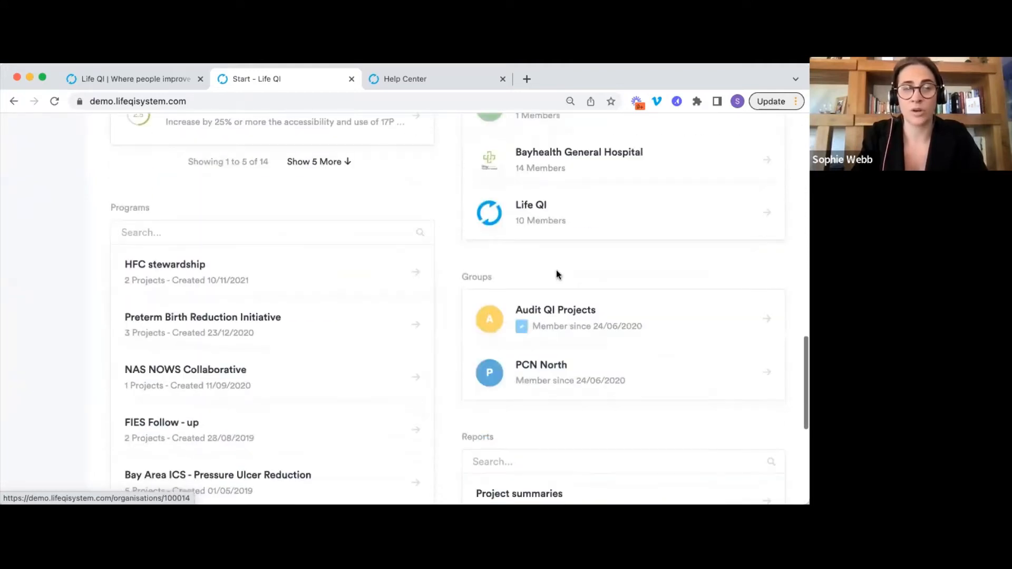
{"action": "scroll", "coordinate": [272, 289], "scroll_direction": "down", "scroll_amount": 1}
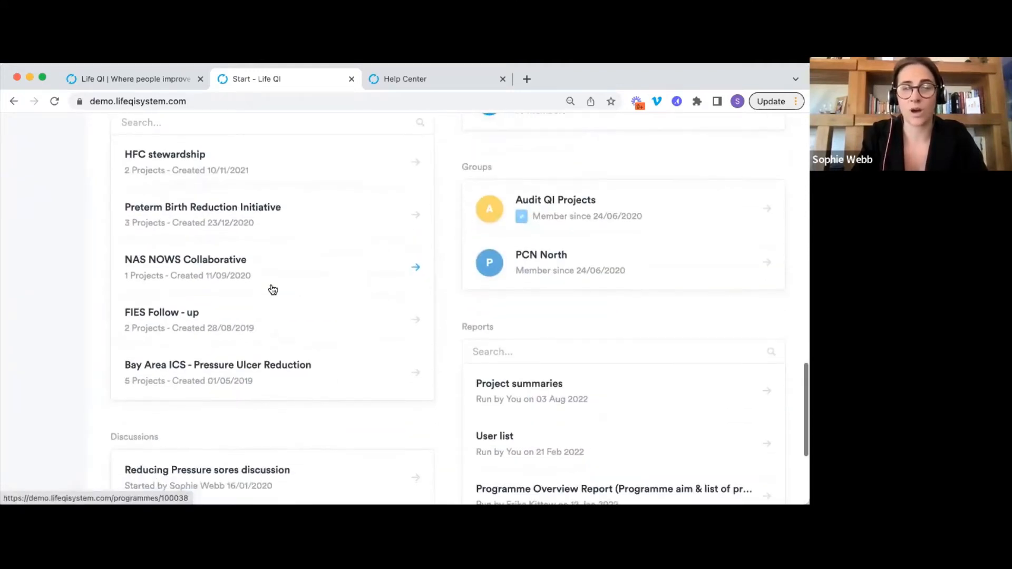
{"action": "scroll", "coordinate": [272, 287], "scroll_direction": "down", "scroll_amount": 6}
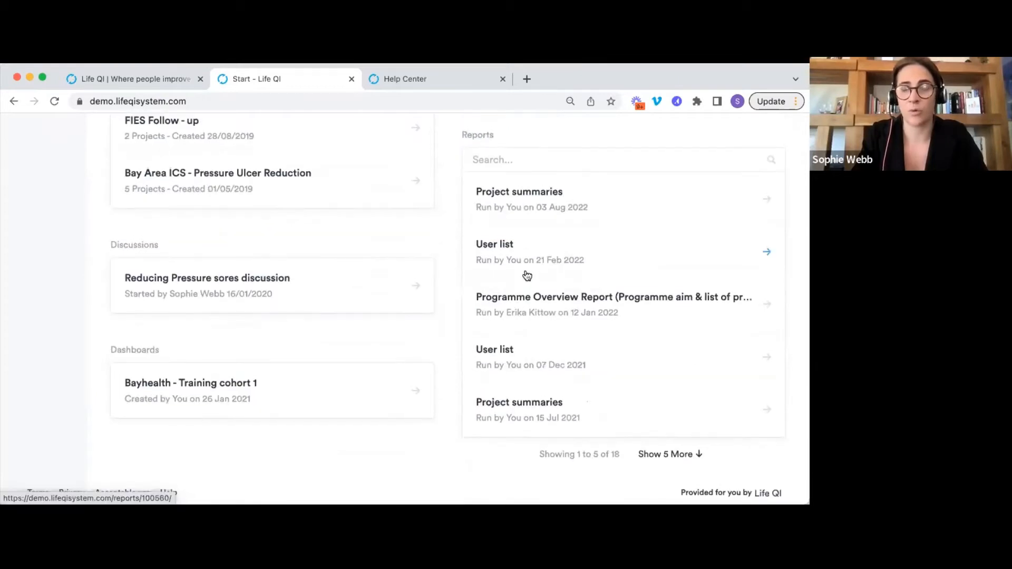
{"action": "scroll", "coordinate": [527, 275], "scroll_direction": "up", "scroll_amount": 5}
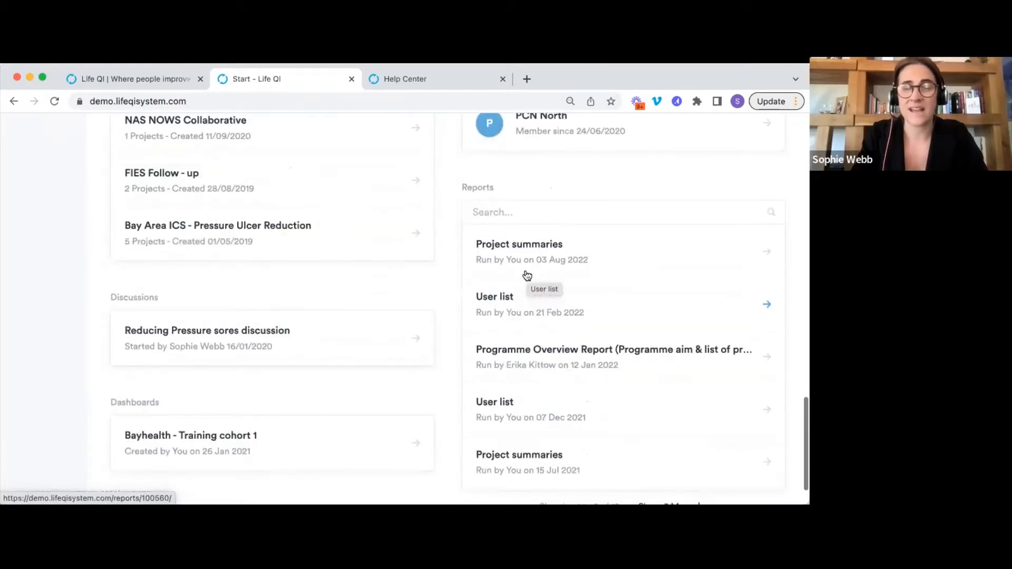
{"action": "scroll", "coordinate": [527, 275], "scroll_direction": "up", "scroll_amount": 20}
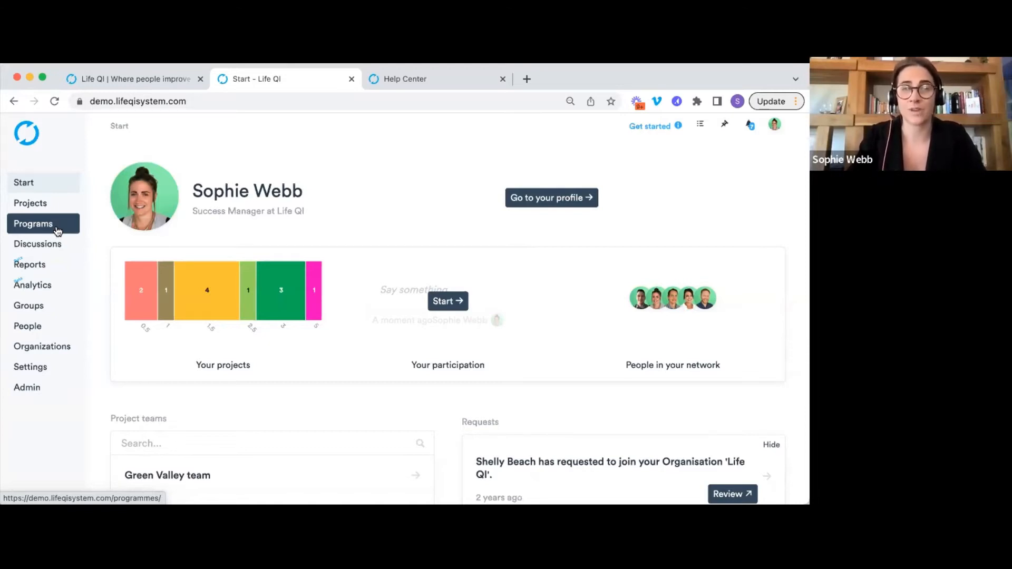
Open the Projects list and scroll through active projects like Falls reduction on Ward A.
{"action": "left_click", "coordinate": [56, 209]}
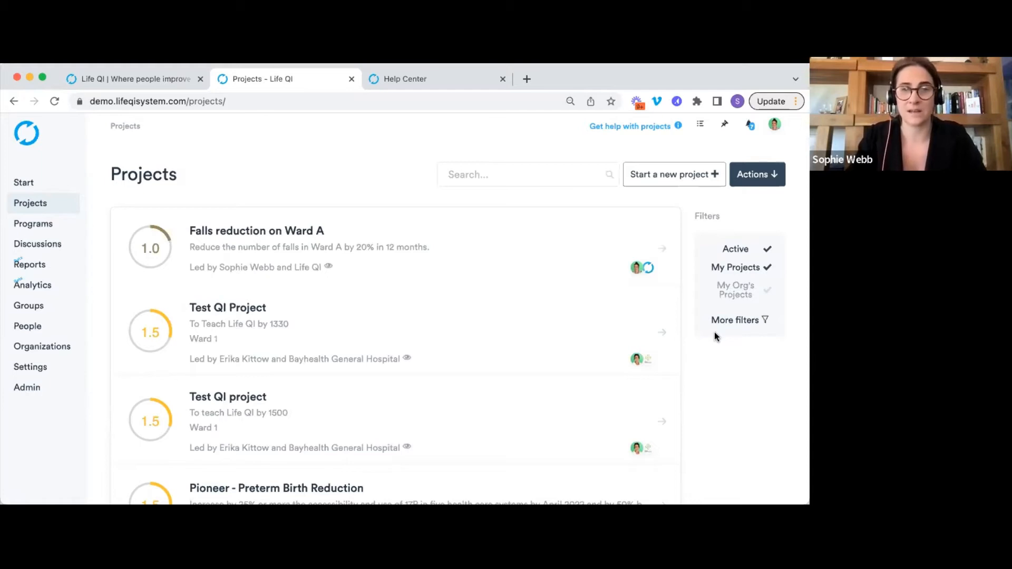
{"action": "scroll", "coordinate": [541, 308], "scroll_direction": "down", "scroll_amount": 2}
{"action": "scroll", "coordinate": [540, 308], "scroll_direction": "down", "scroll_amount": 6}
{"action": "scroll", "coordinate": [540, 308], "scroll_direction": "down", "scroll_amount": 7}
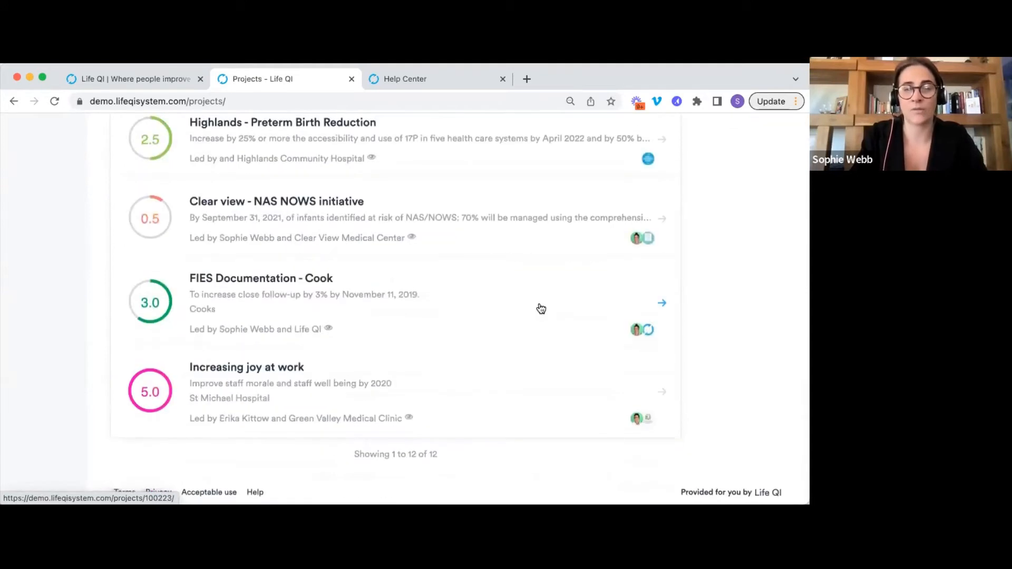
{"action": "scroll", "coordinate": [540, 309], "scroll_direction": "up", "scroll_amount": 4}
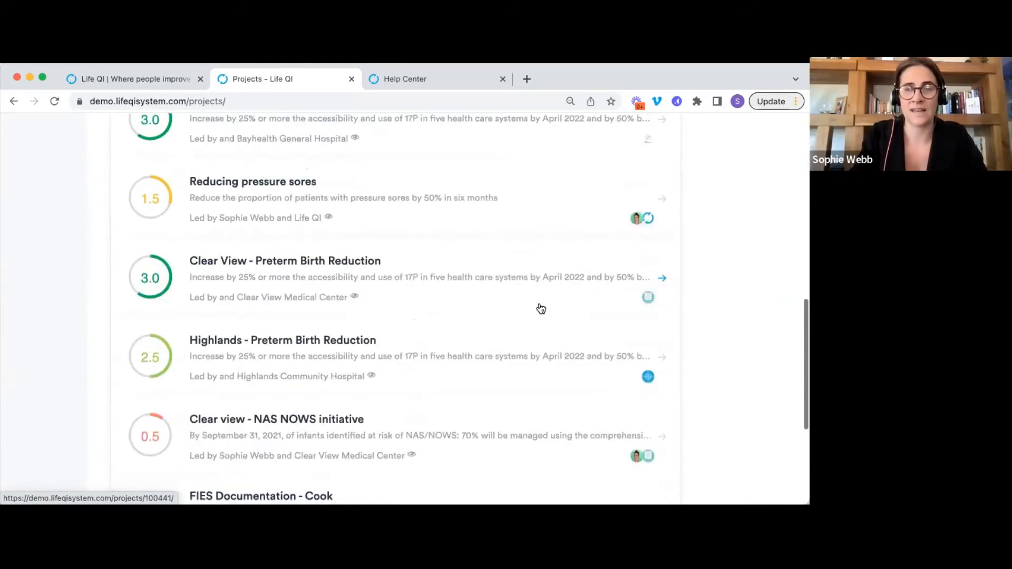
{"action": "scroll", "coordinate": [540, 308], "scroll_direction": "up", "scroll_amount": 3}
{"action": "scroll", "coordinate": [541, 308], "scroll_direction": "up", "scroll_amount": 10}
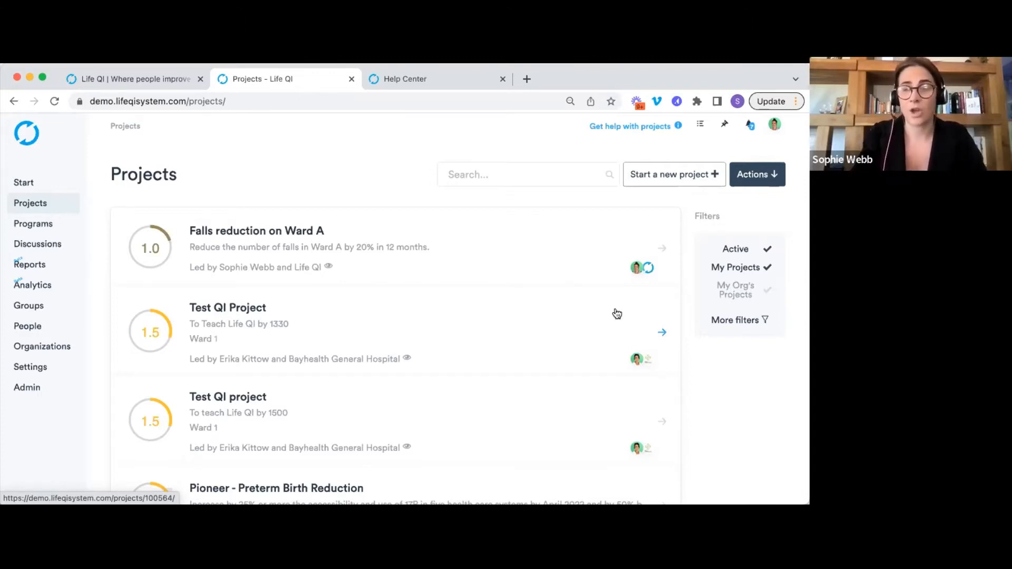
Switch the project filter from My Projects to My Org's Projects.
{"action": "left_click", "coordinate": [736, 293]}
{"action": "left_click", "coordinate": [749, 268]}
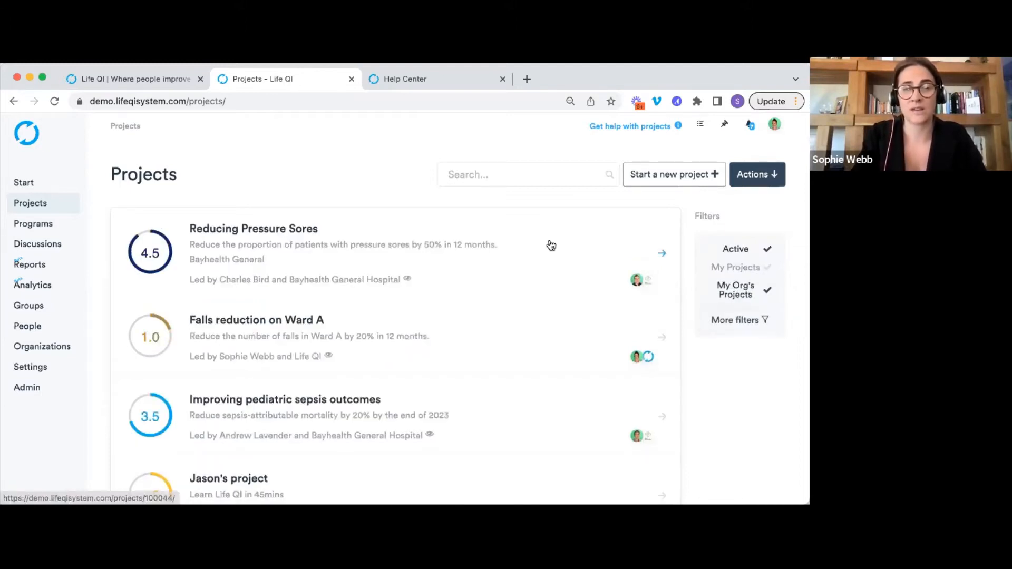
{"action": "scroll", "coordinate": [551, 245], "scroll_direction": "down", "scroll_amount": 1}
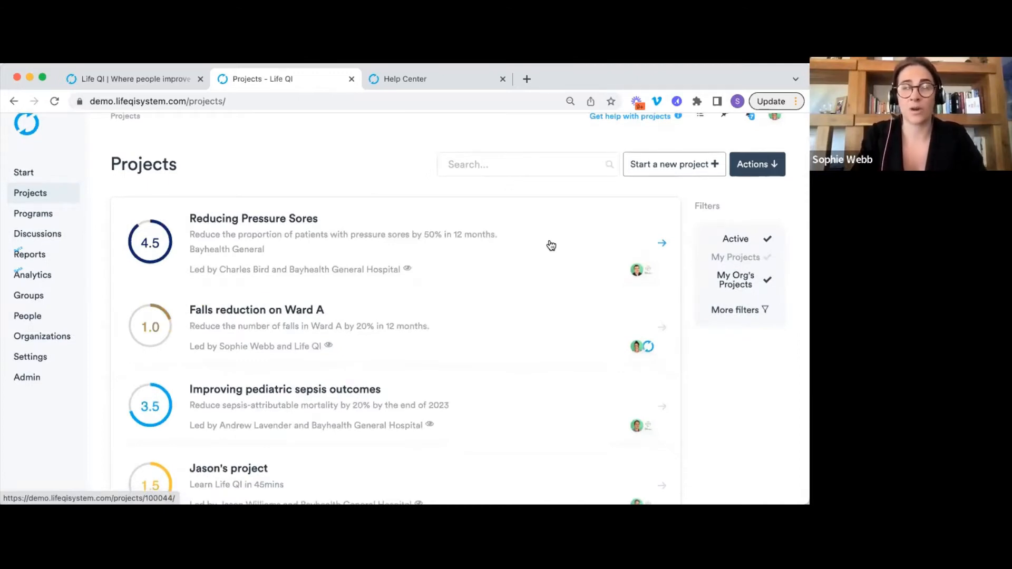
Search the projects for 'sepsis', then start creating a new project.
{"action": "left_click", "coordinate": [513, 164]}
{"action": "type", "text": "sepsis"}
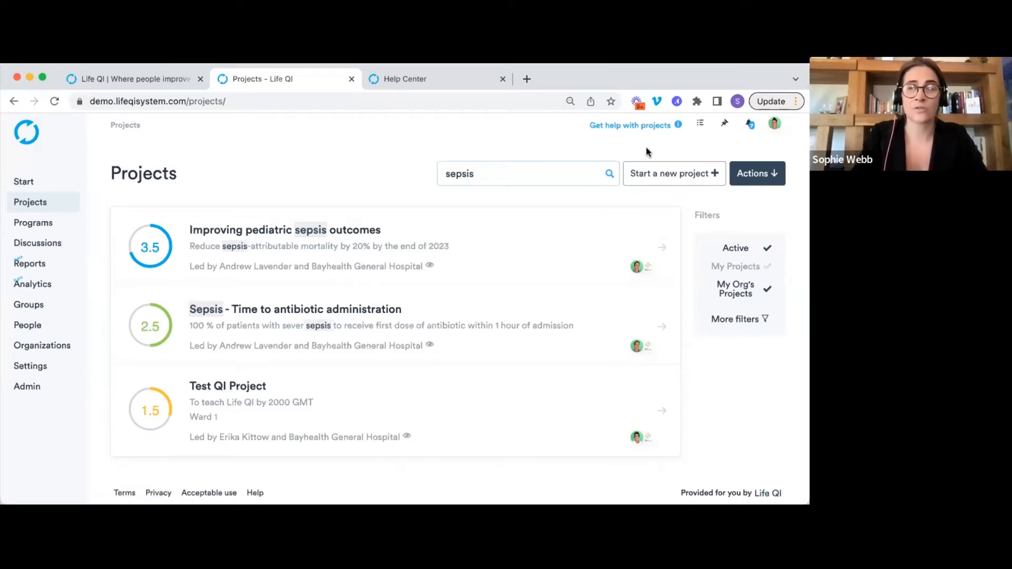
{"action": "left_click", "coordinate": [681, 181]}
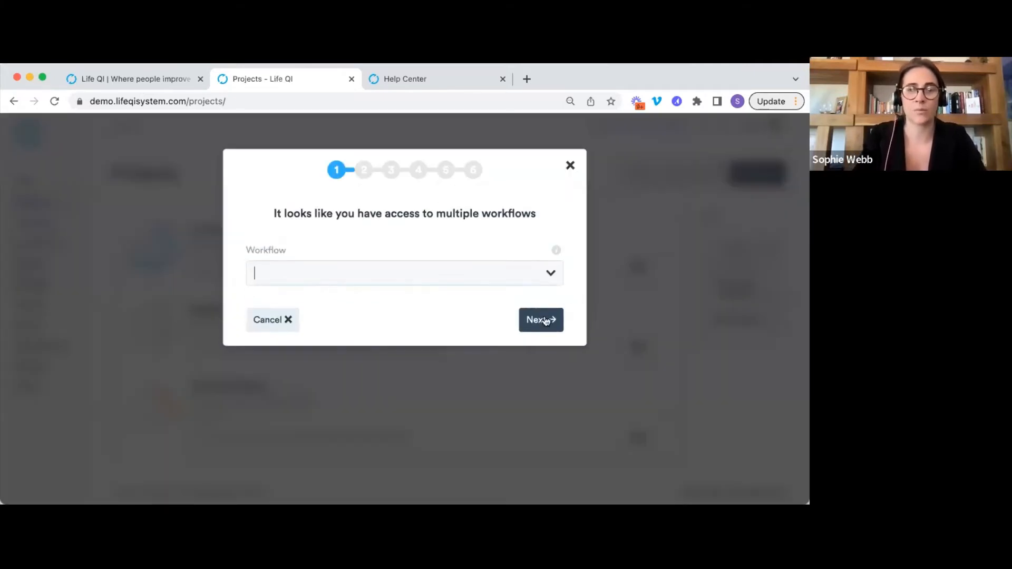
Keep the default workflow and title the project 'Reducing pressures sores'.
{"action": "left_click", "coordinate": [544, 320]}
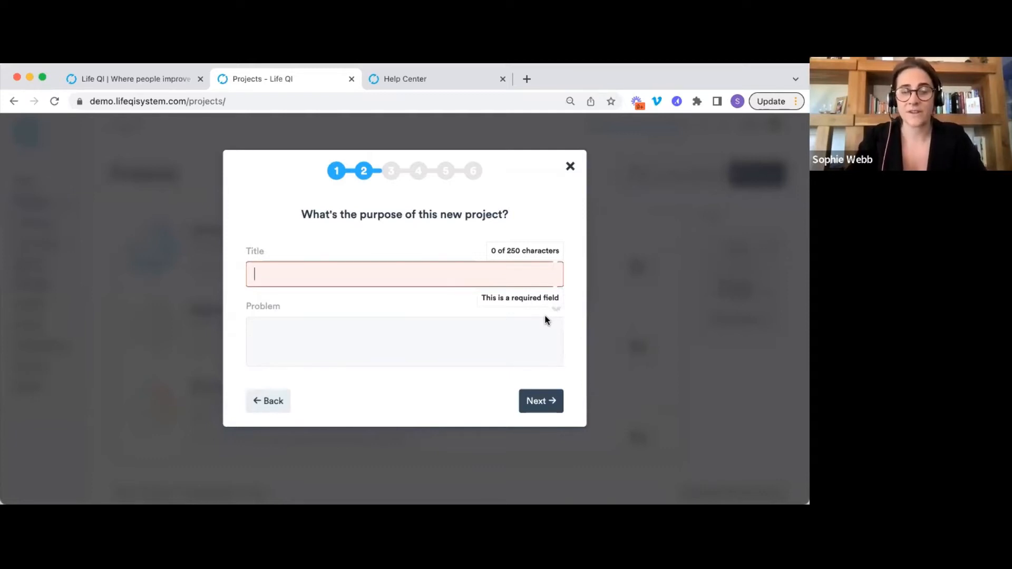
{"action": "type", "text": "Reduci"}
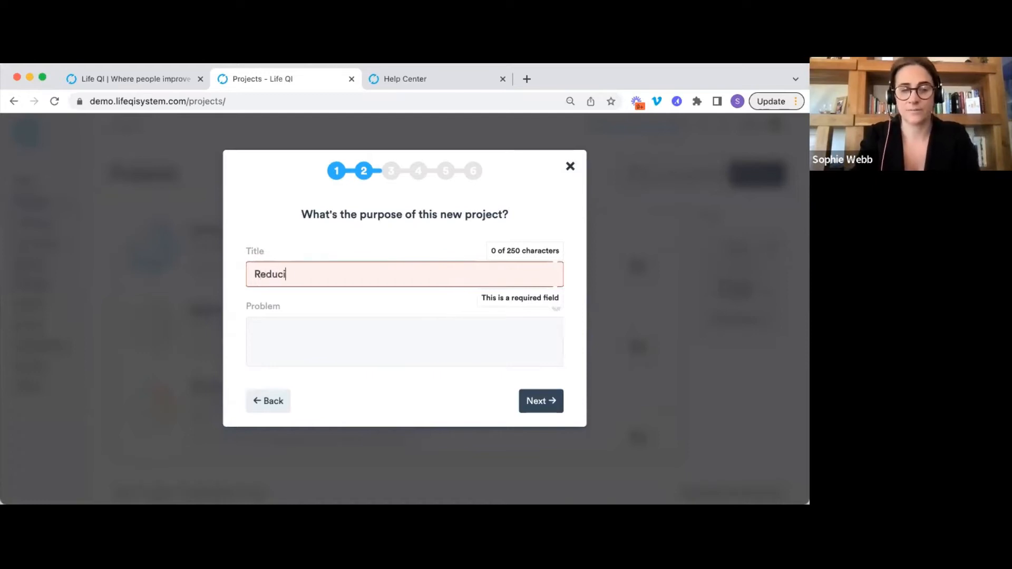
{"action": "type", "text": "ng pressu"}
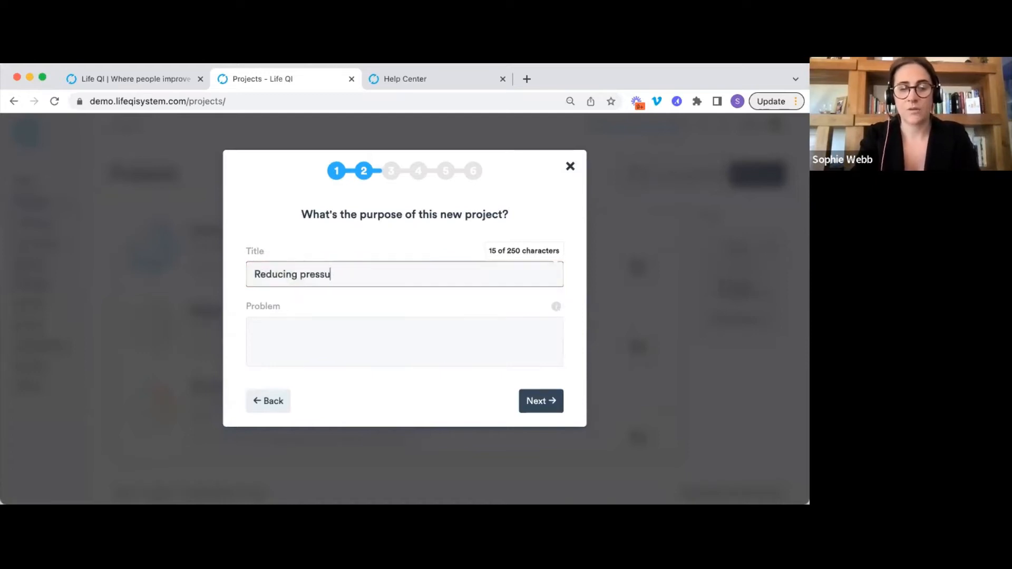
{"action": "type", "text": "res sores"}
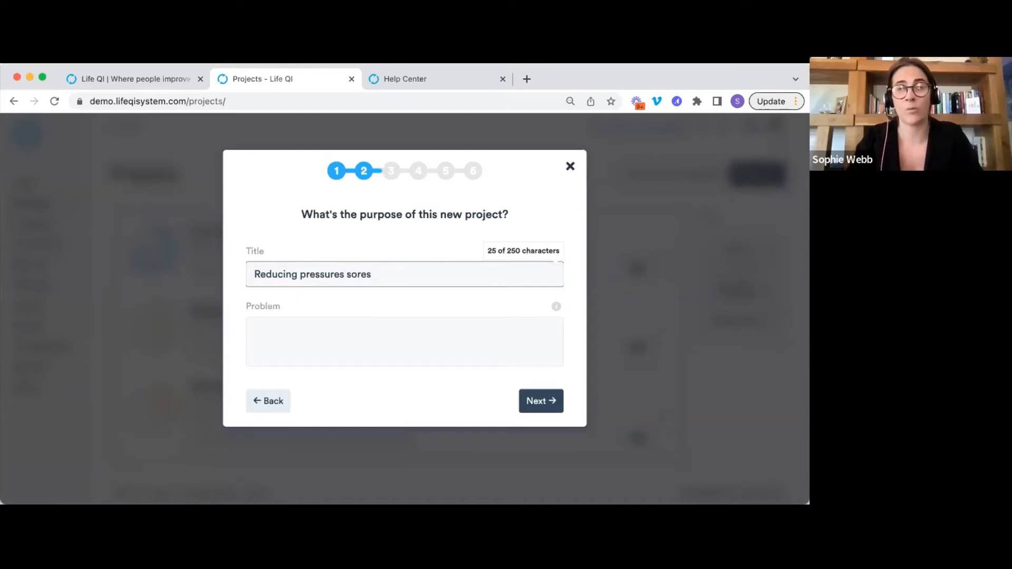
{"action": "left_click", "coordinate": [420, 345]}
Enter 'What our problem is' as the problem description.
{"action": "type", "text": "What"}
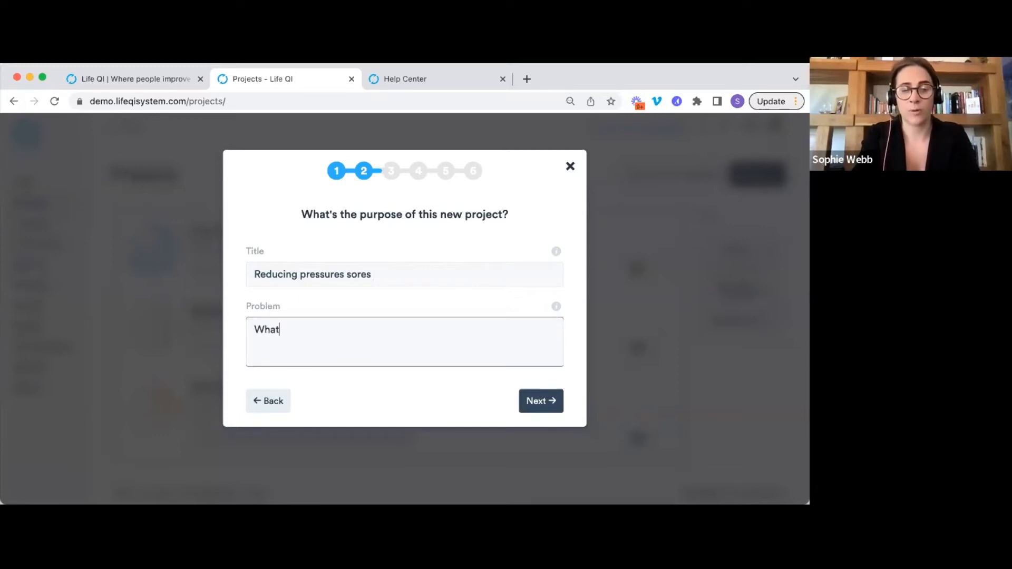
{"action": "type", "text": " our prop"}
{"action": "key", "text": "BackSpace"}
{"action": "type", "text": "blem is"}
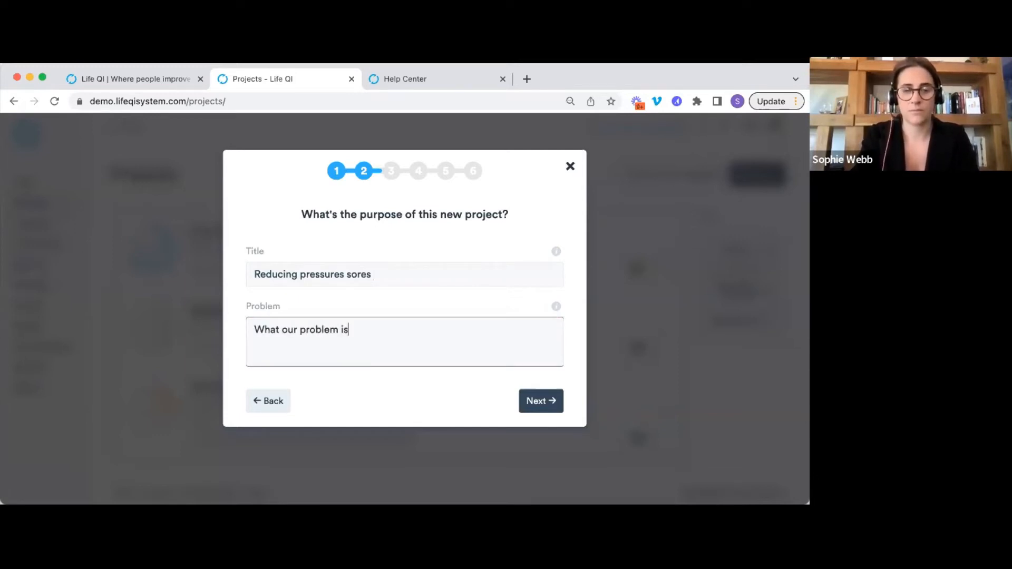
{"action": "left_click", "coordinate": [550, 404]}
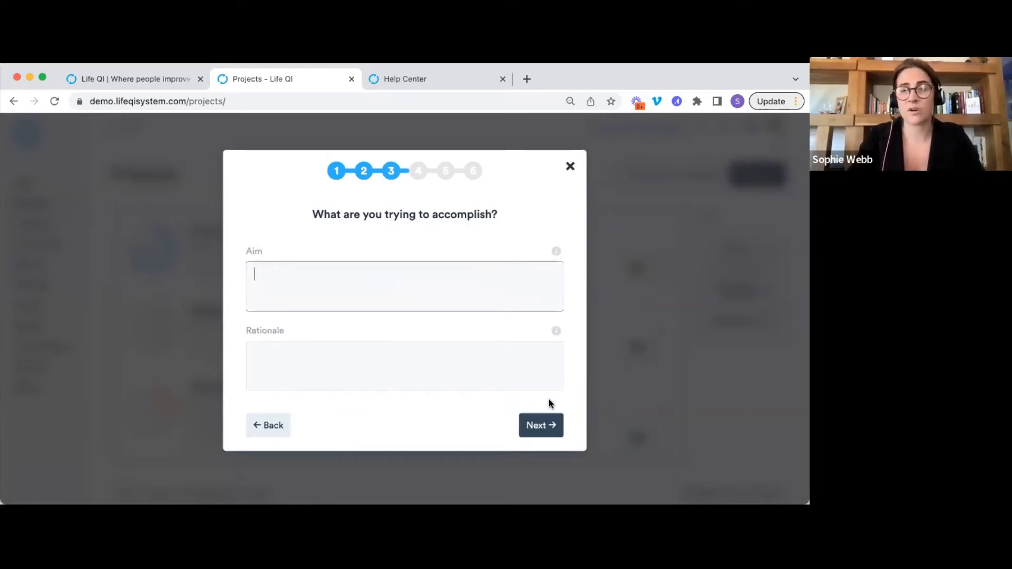
Enter the aim 'reduce pressure sores by 50% in 1 year' and expand its guidance.
{"action": "type", "text": "reduce "}
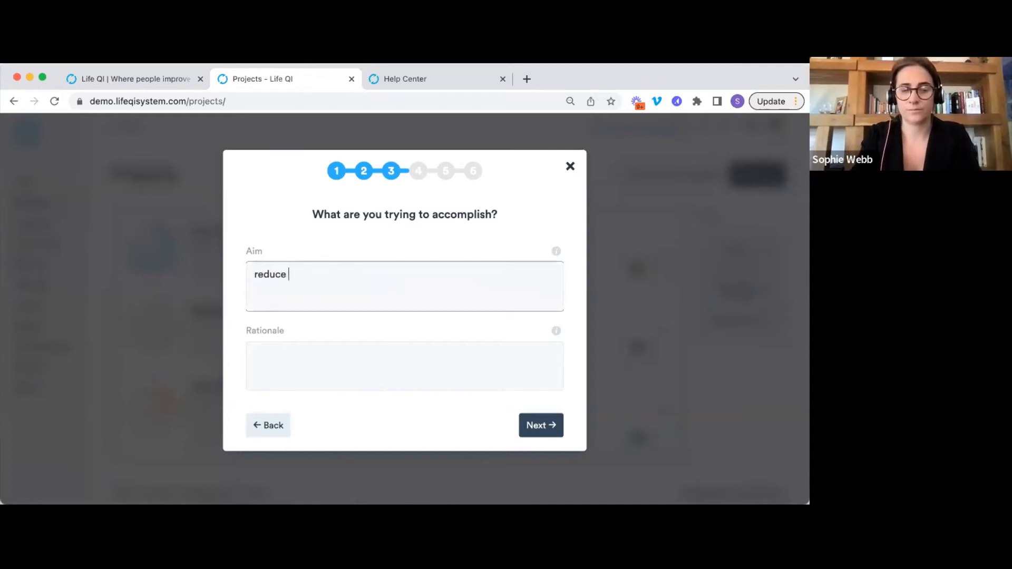
{"action": "type", "text": "pressure sores b"}
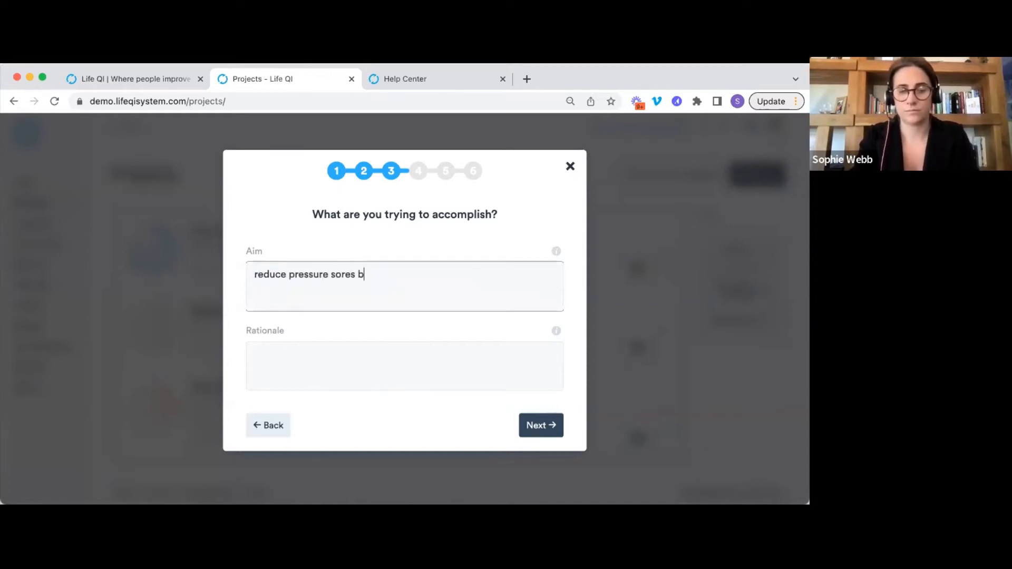
{"action": "type", "text": "y 50%"}
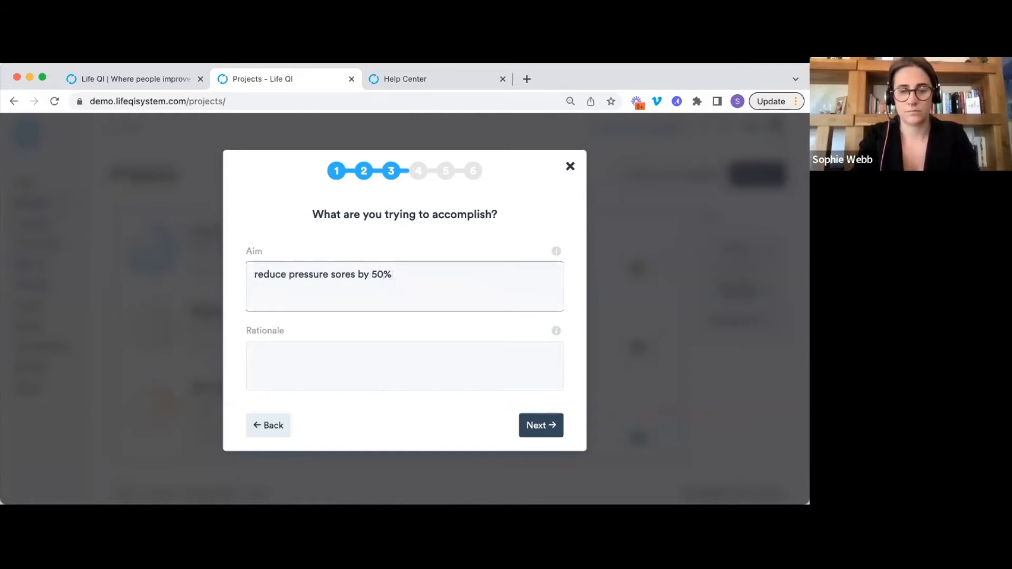
{"action": "type", "text": " in 1 year"}
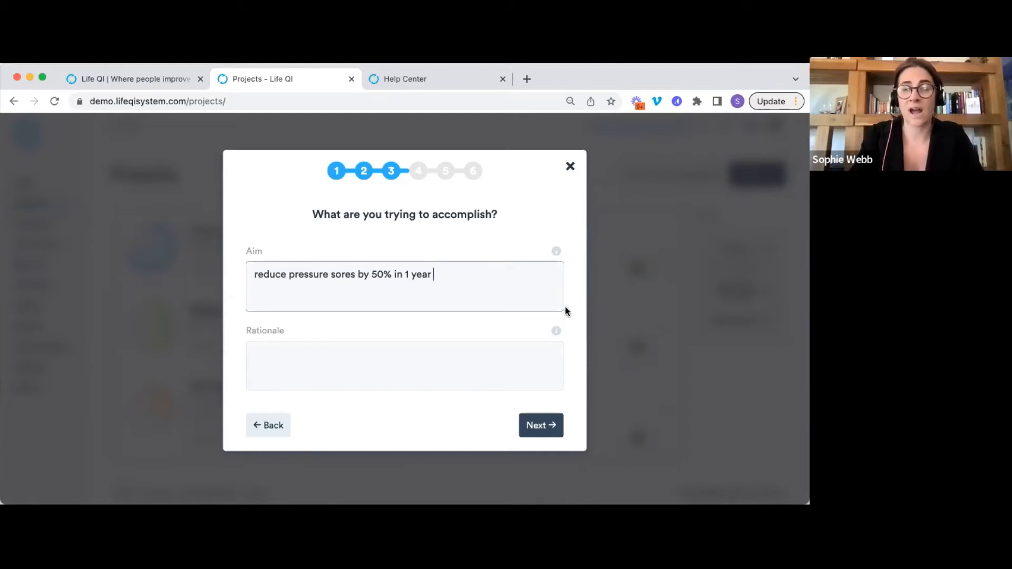
{"action": "left_click", "coordinate": [557, 250]}
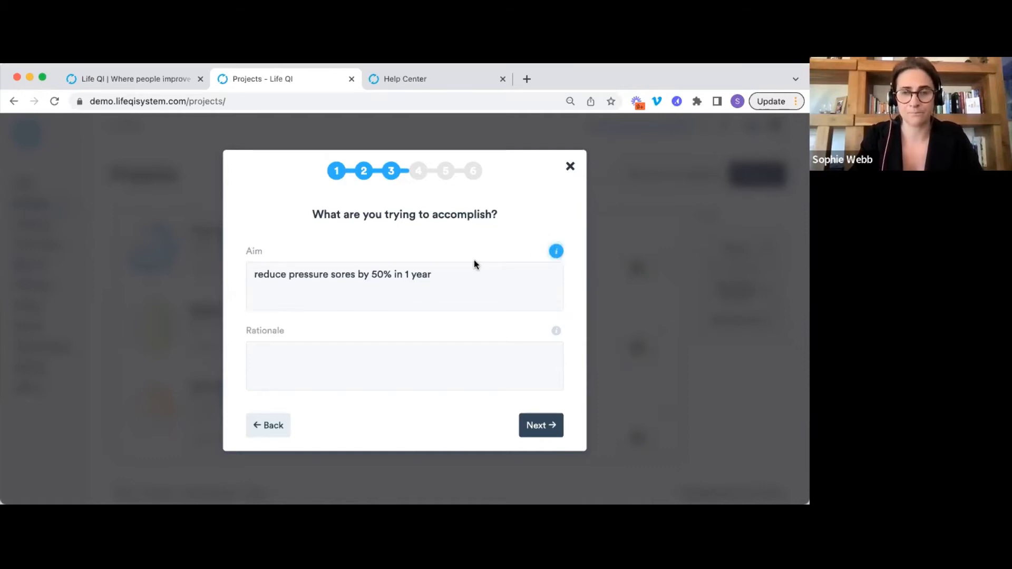
{"action": "left_click", "coordinate": [405, 399]}
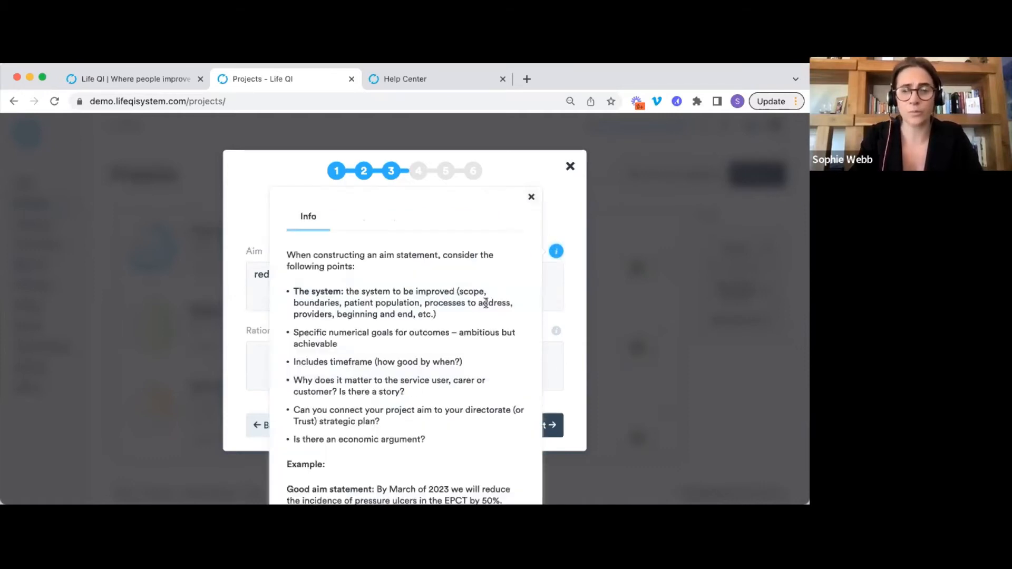
Scroll through the aim-statement checklist and example aims, then close the guidance.
{"action": "scroll", "coordinate": [485, 316], "scroll_direction": "down", "scroll_amount": 2}
{"action": "scroll", "coordinate": [485, 302], "scroll_direction": "down", "scroll_amount": 3}
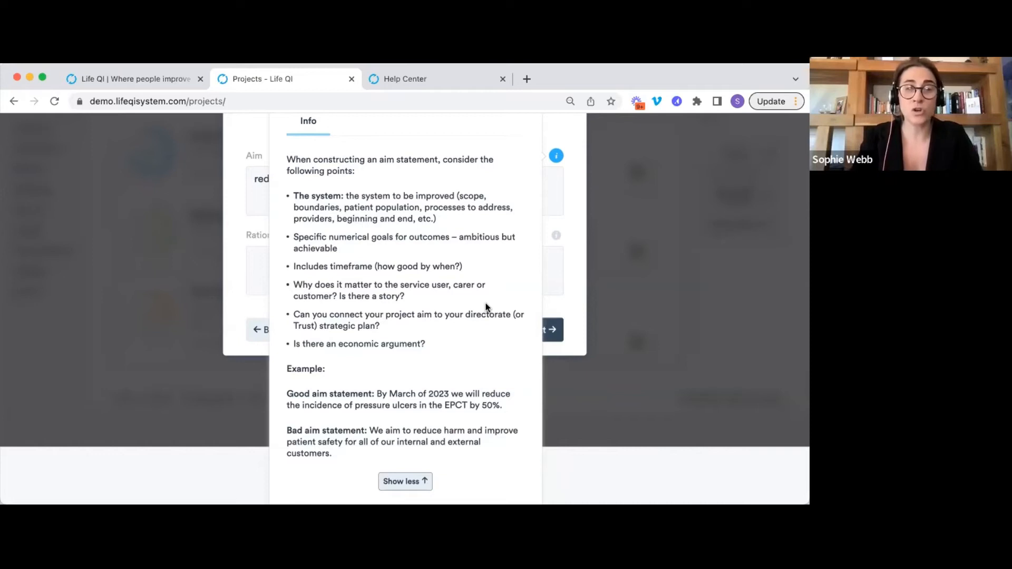
{"action": "scroll", "coordinate": [486, 307], "scroll_direction": "up", "scroll_amount": 2}
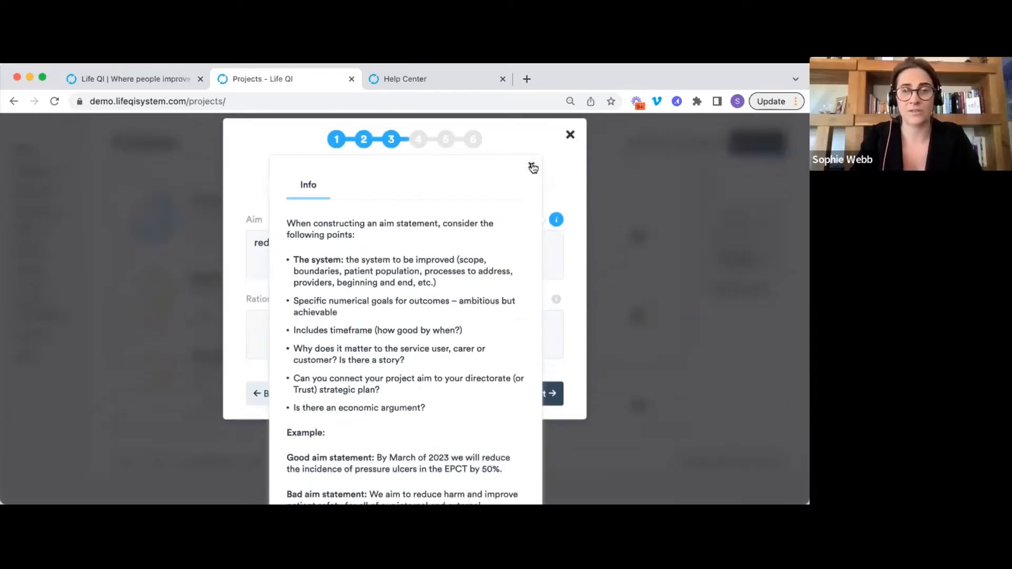
{"action": "left_click", "coordinate": [533, 167]}
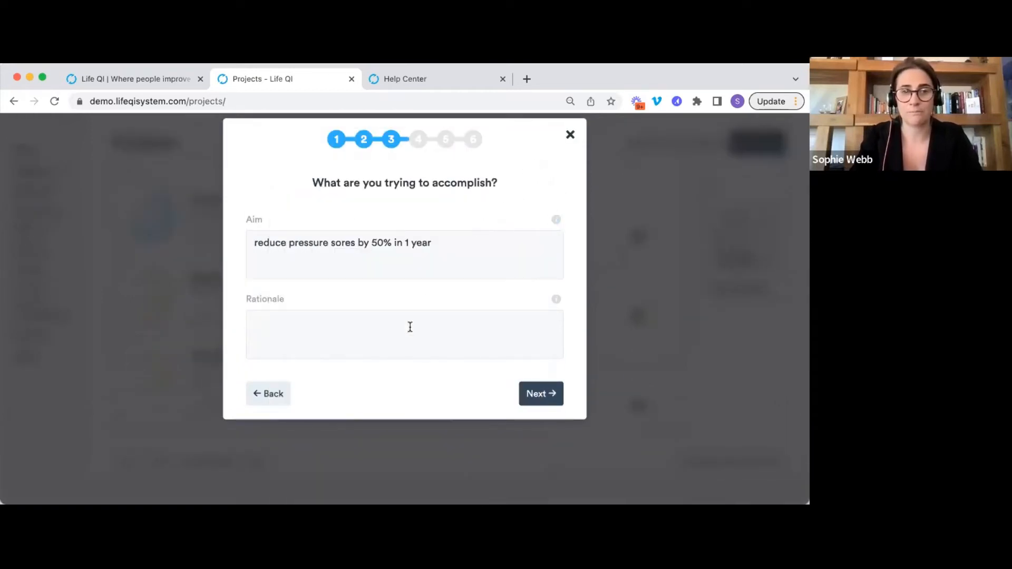
Advance to step 4, the project team, and show the people available to invite.
{"action": "left_click", "coordinate": [544, 392]}
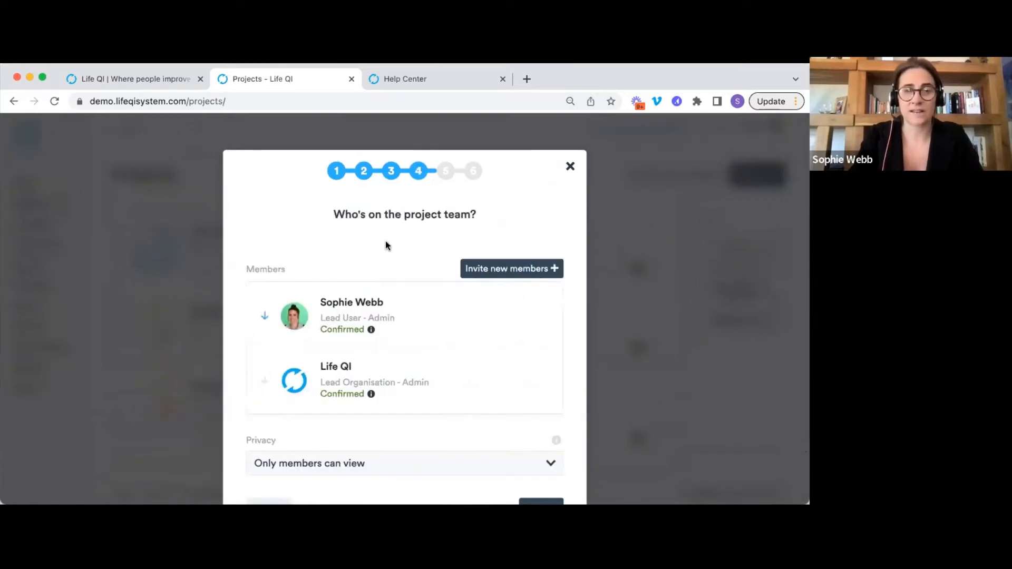
{"action": "scroll", "coordinate": [385, 242], "scroll_direction": "down", "scroll_amount": 1}
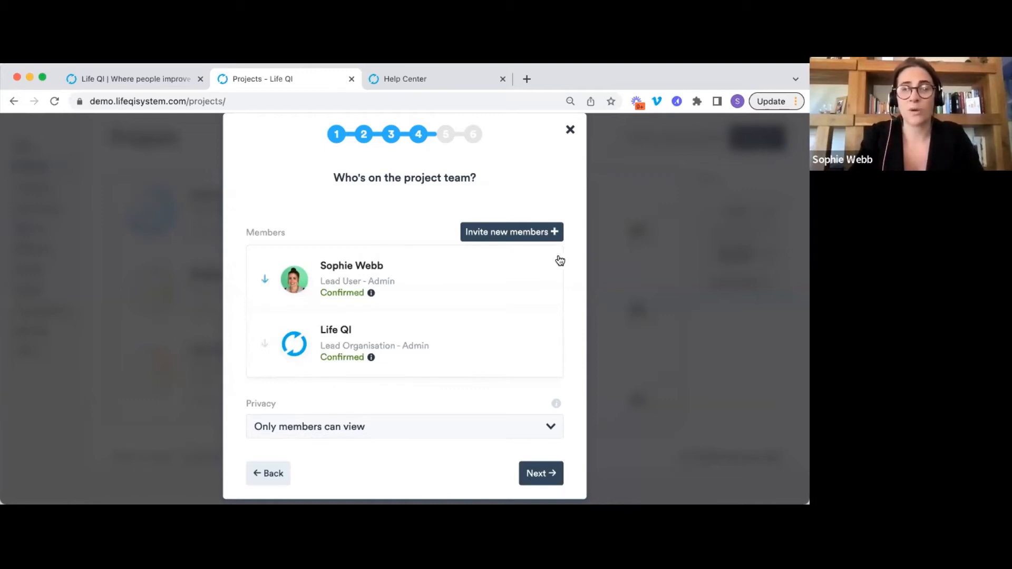
{"action": "left_click", "coordinate": [530, 231]}
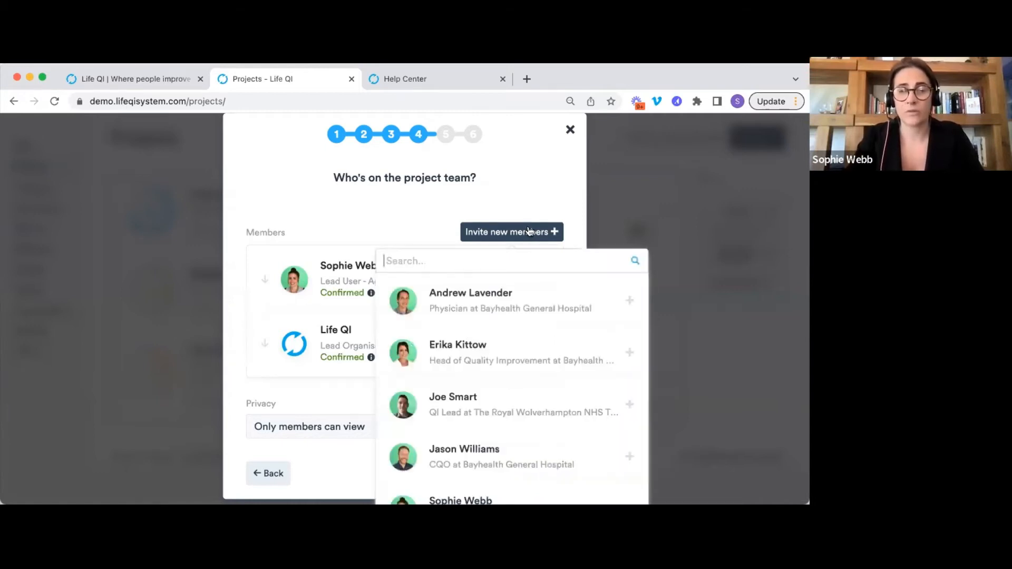
Search the invite list by the colleague's first name, narrowing 65 people to 11.
{"action": "scroll", "coordinate": [529, 230], "scroll_direction": "down", "scroll_amount": 3}
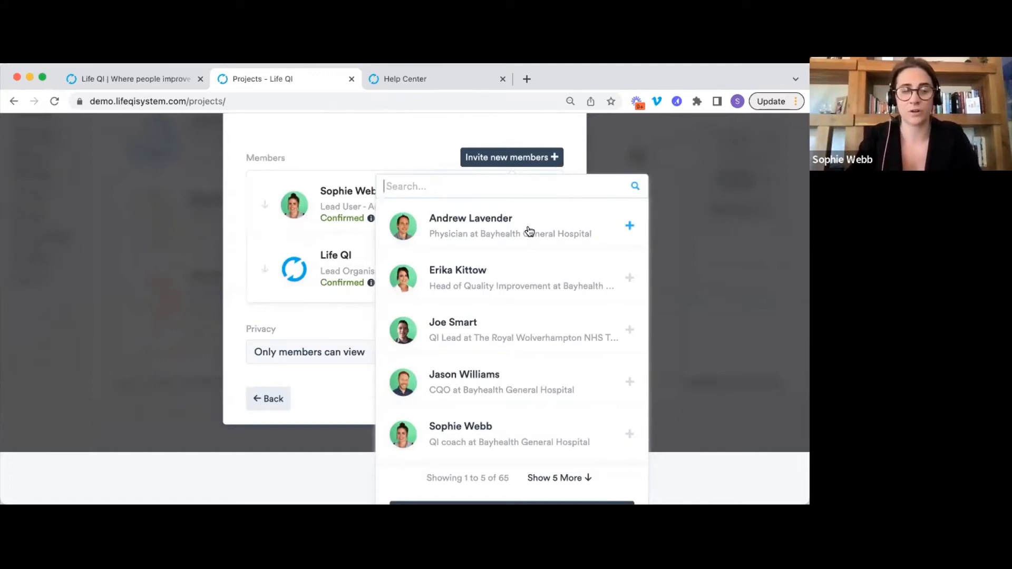
{"action": "type", "text": "erika"}
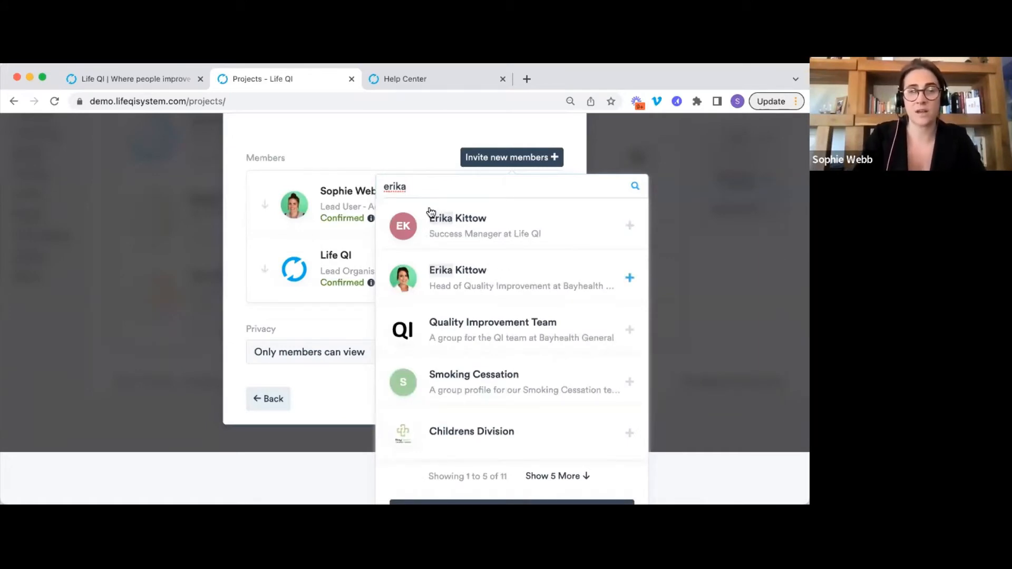
Add the Head of Quality Improvement as Improvement Advisor, Admin left at No.
{"action": "left_click", "coordinate": [505, 278]}
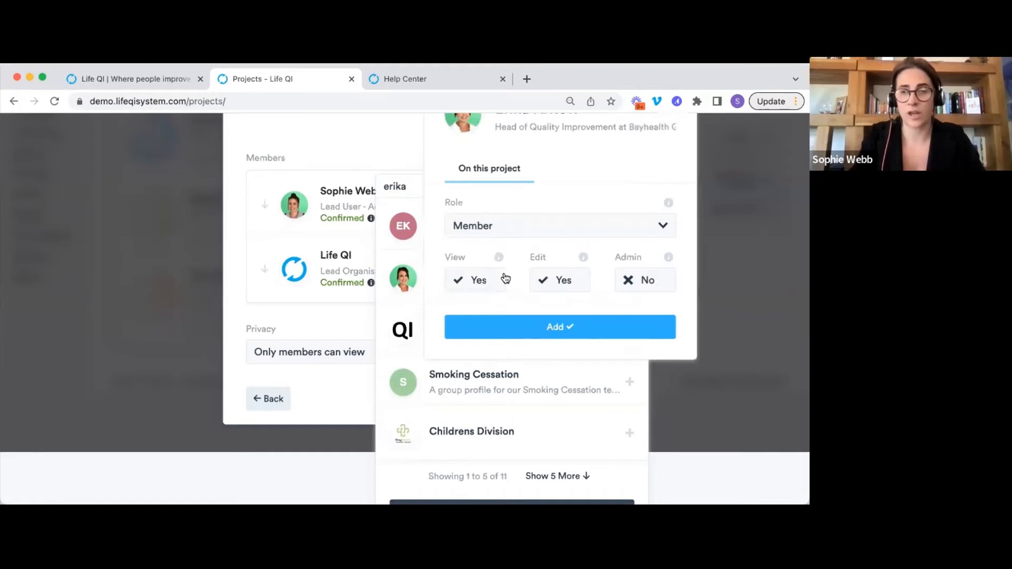
{"action": "scroll", "coordinate": [622, 191], "scroll_direction": "up", "scroll_amount": 1}
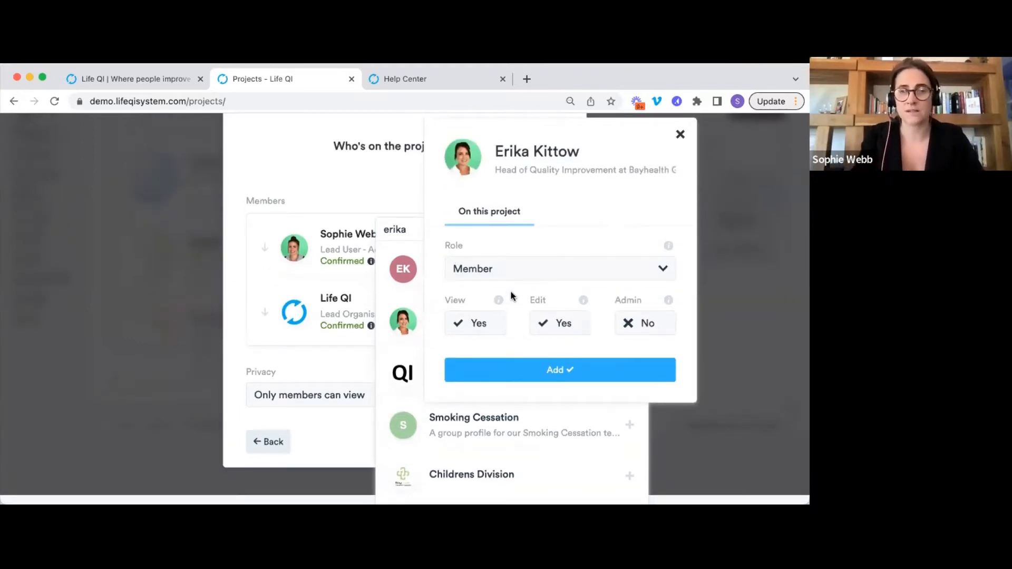
{"action": "left_click", "coordinate": [511, 269]}
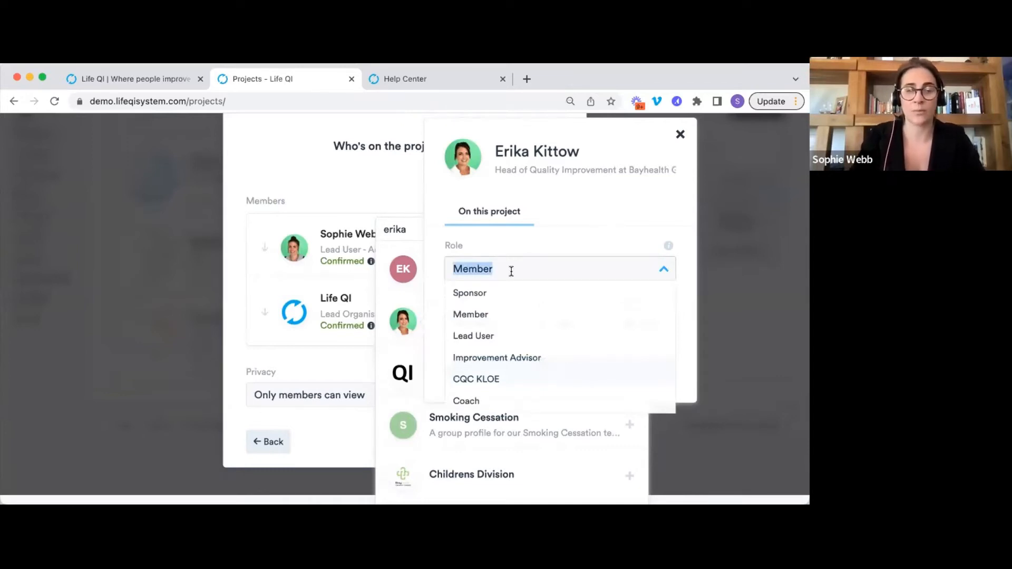
{"action": "left_click", "coordinate": [515, 357]}
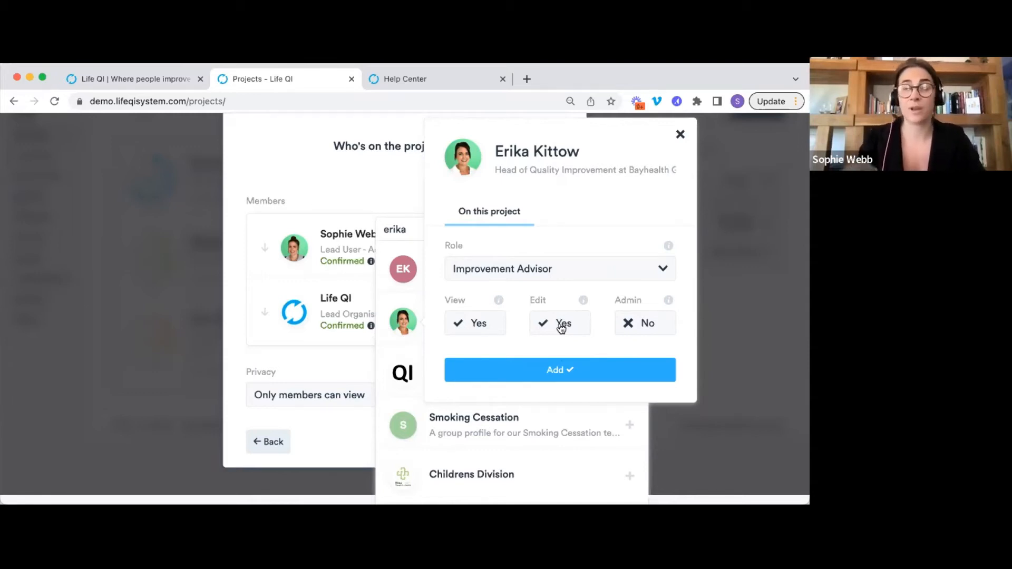
{"action": "left_click", "coordinate": [645, 323]}
{"action": "left_click", "coordinate": [662, 320]}
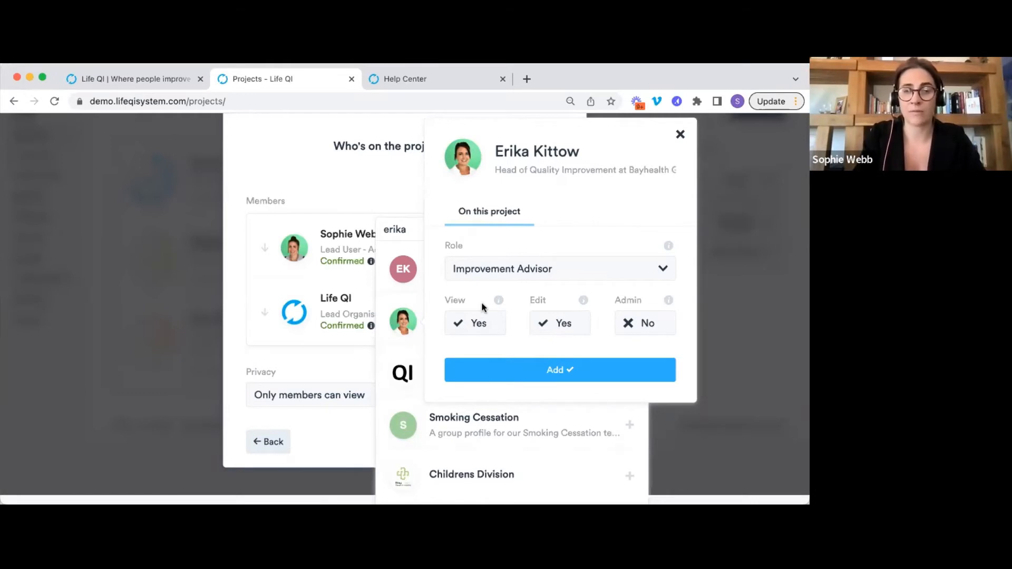
{"action": "left_click", "coordinate": [538, 375]}
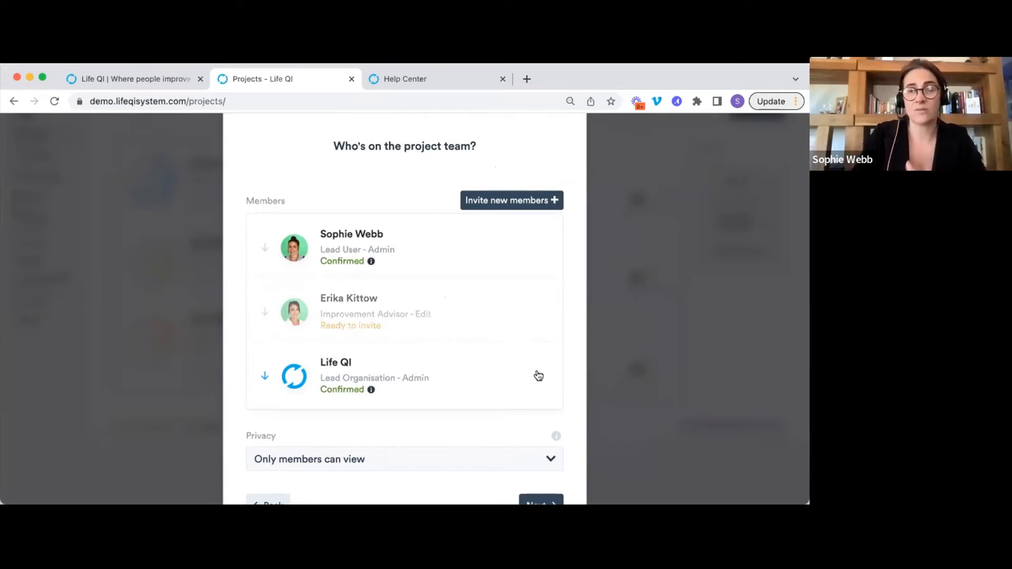
Search 'childrens', add the Childrens Division group to the team, then reopen the invite list.
{"action": "left_click", "coordinate": [505, 202]}
{"action": "type", "text": "childrens"}
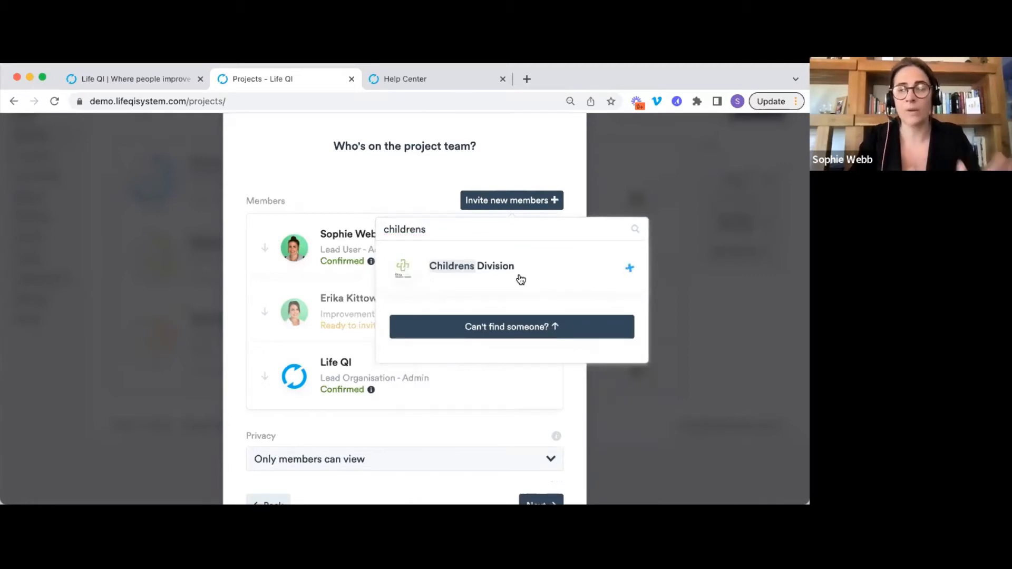
{"action": "left_click", "coordinate": [517, 274]}
{"action": "left_click", "coordinate": [546, 370]}
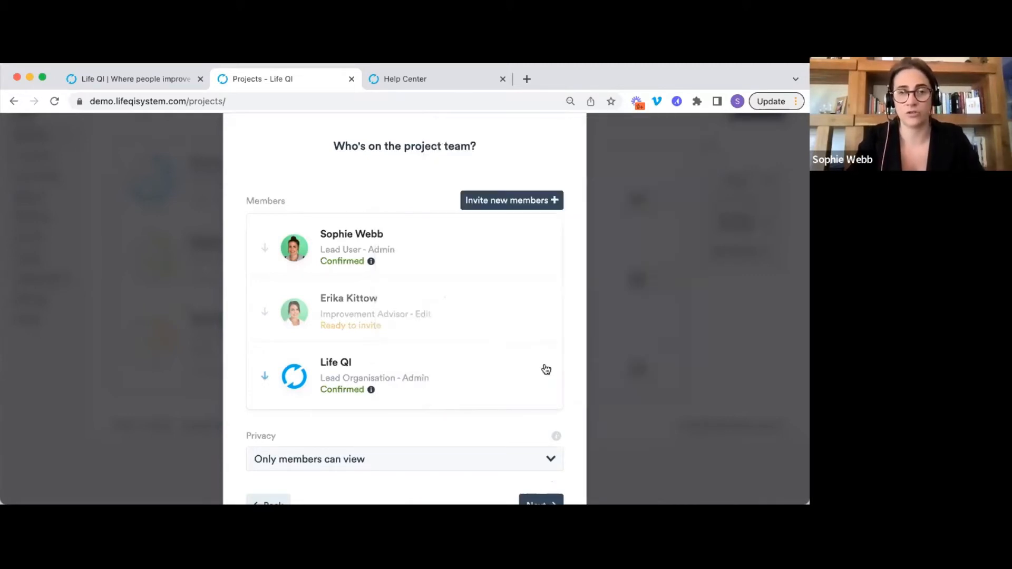
{"action": "scroll", "coordinate": [474, 390], "scroll_direction": "down", "scroll_amount": 1}
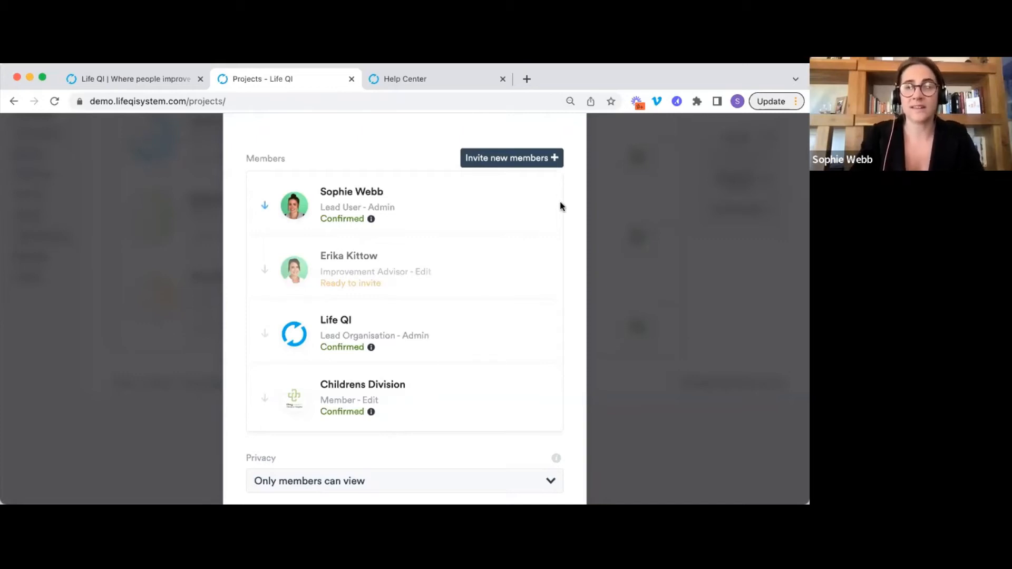
{"action": "left_click", "coordinate": [501, 159]}
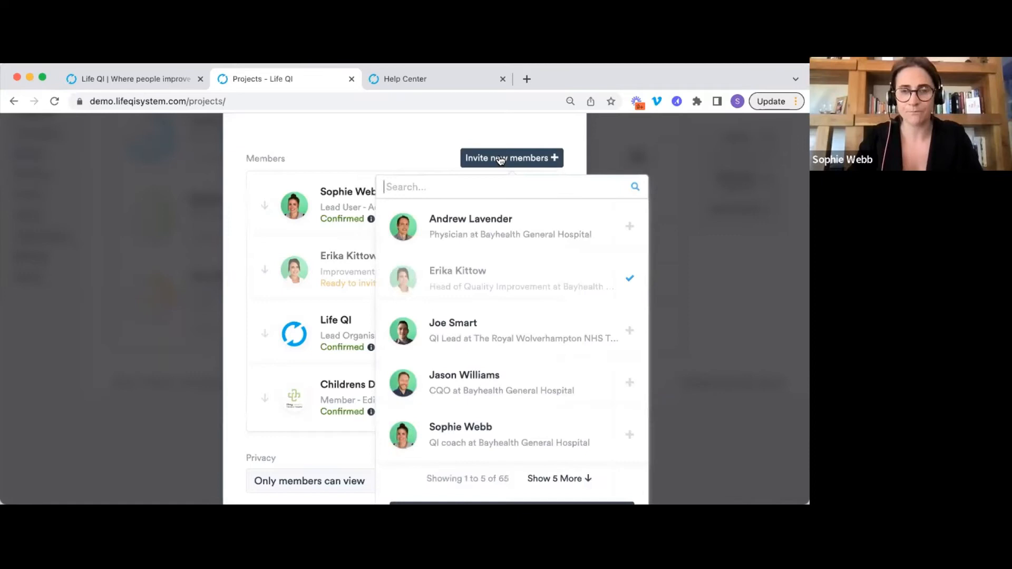
Open the invite-someone-new panel, then cancel it without sending an invitation.
{"action": "scroll", "coordinate": [500, 160], "scroll_direction": "down", "scroll_amount": 3}
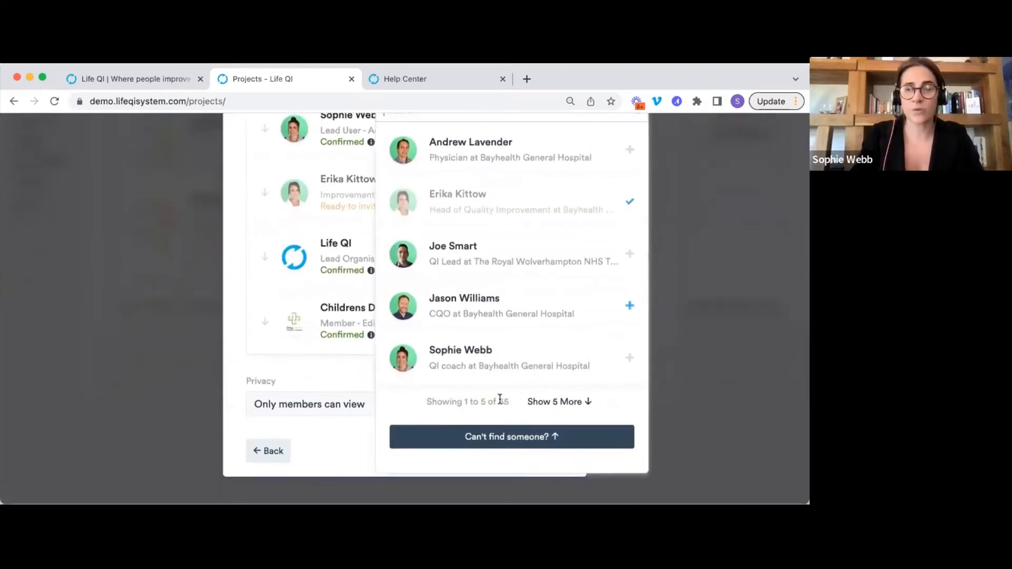
{"action": "left_click", "coordinate": [459, 439]}
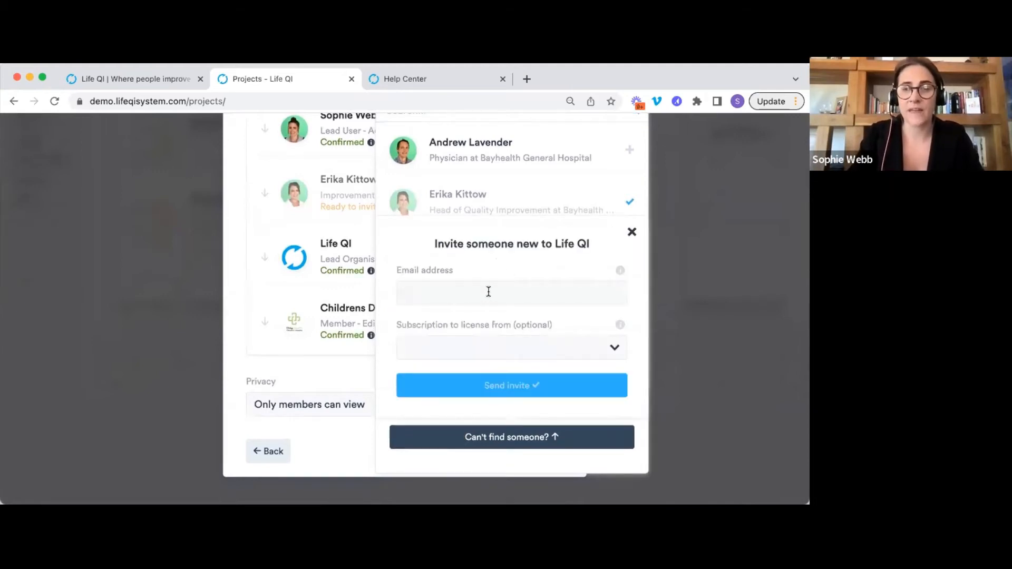
{"action": "left_click", "coordinate": [487, 287]}
{"action": "left_click", "coordinate": [484, 265]}
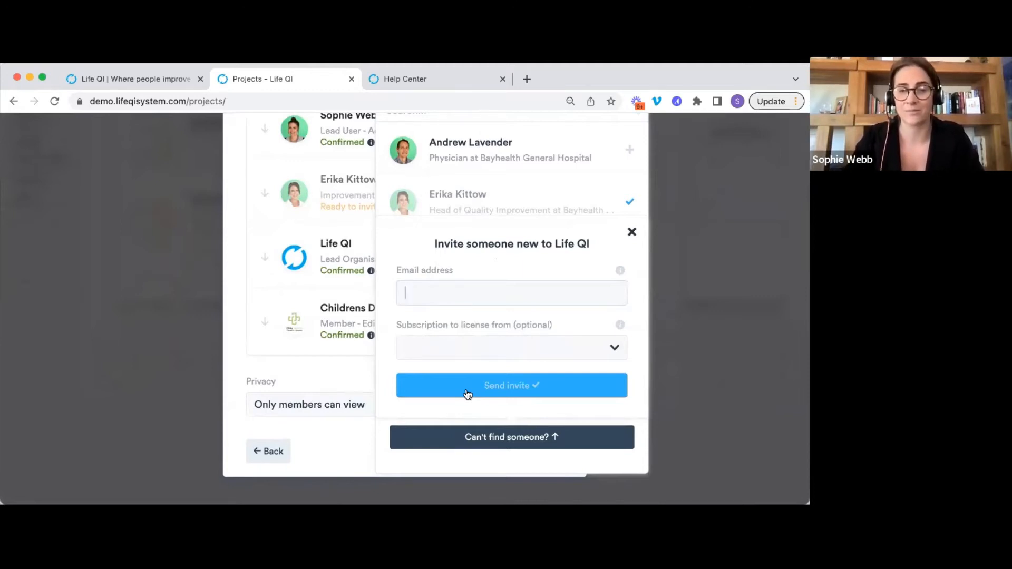
{"action": "left_click", "coordinate": [517, 294]}
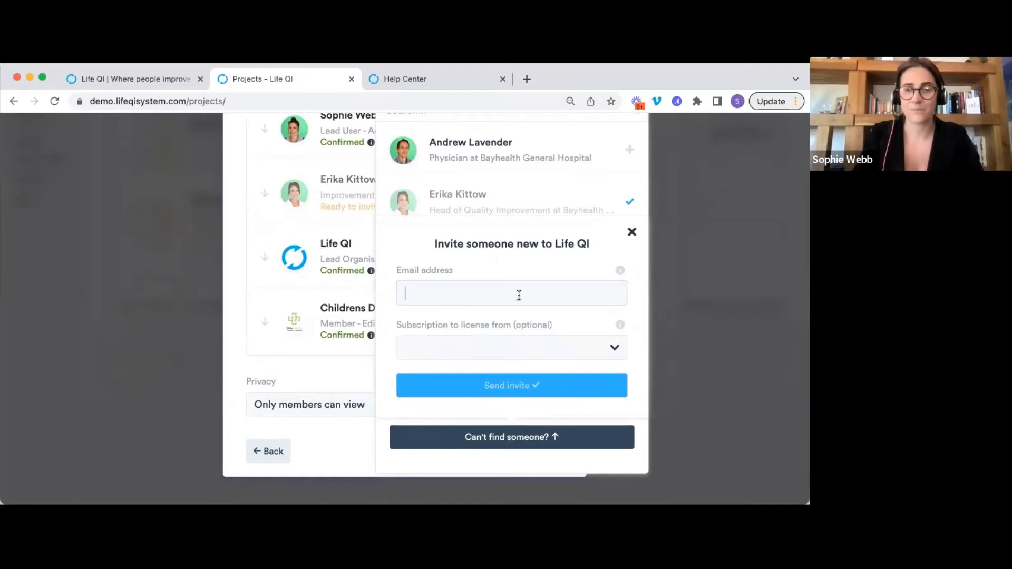
{"action": "scroll", "coordinate": [537, 303], "scroll_direction": "up", "scroll_amount": 2}
{"action": "left_click", "coordinate": [625, 327]}
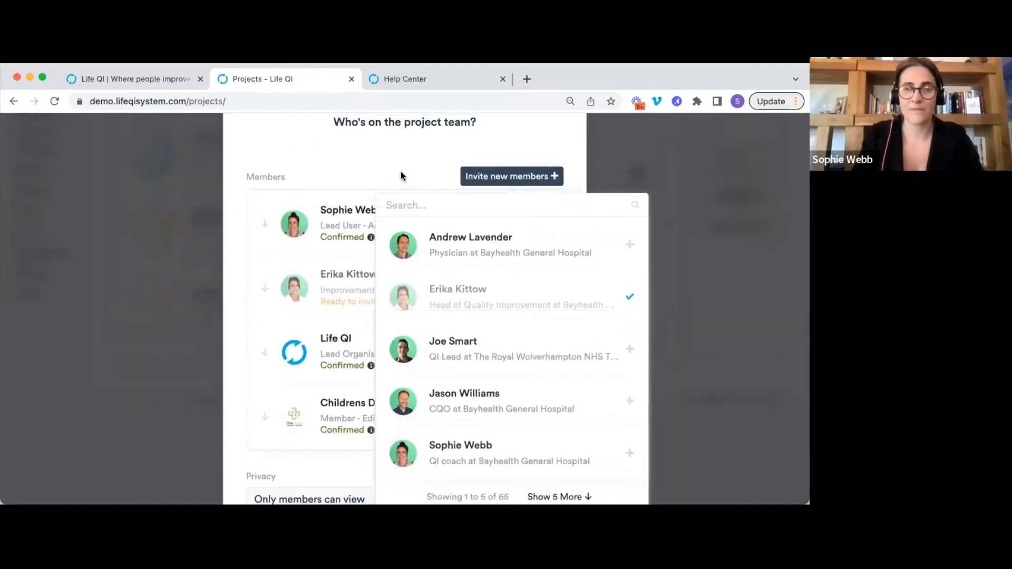
Close the member search and continue with privacy left at 'Only members can view'.
{"action": "left_click", "coordinate": [402, 175]}
{"action": "scroll", "coordinate": [400, 172], "scroll_direction": "down", "scroll_amount": 3}
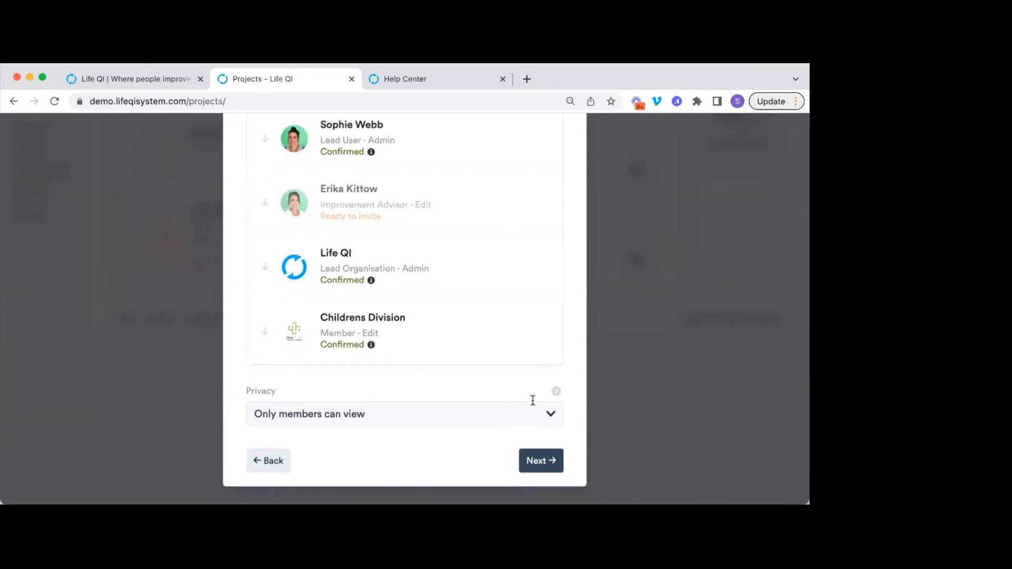
{"action": "left_click", "coordinate": [541, 464]}
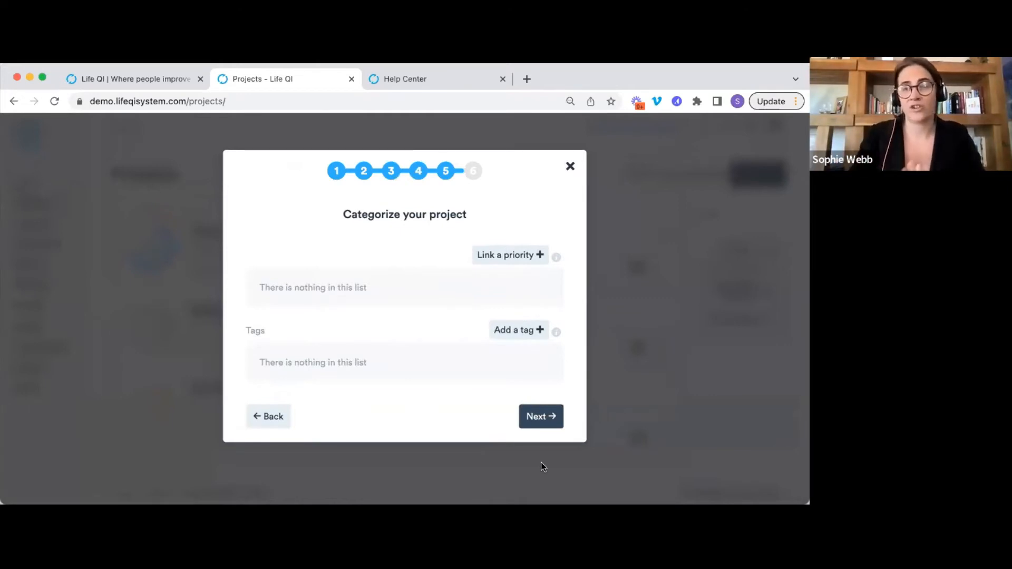
Link 'Example priority2' to the project, leaving tags empty.
{"action": "left_click", "coordinate": [519, 257]}
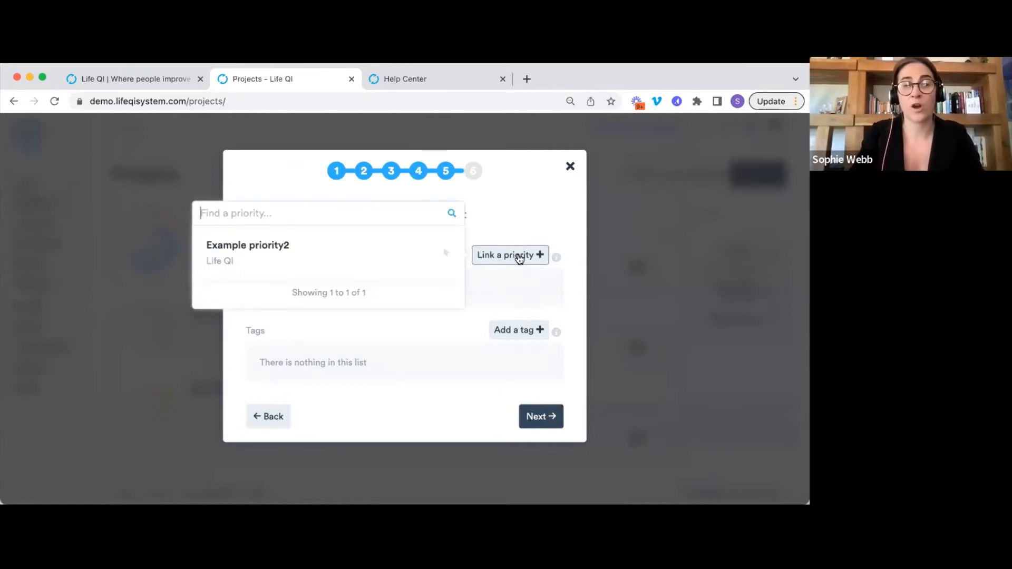
{"action": "left_click", "coordinate": [385, 265]}
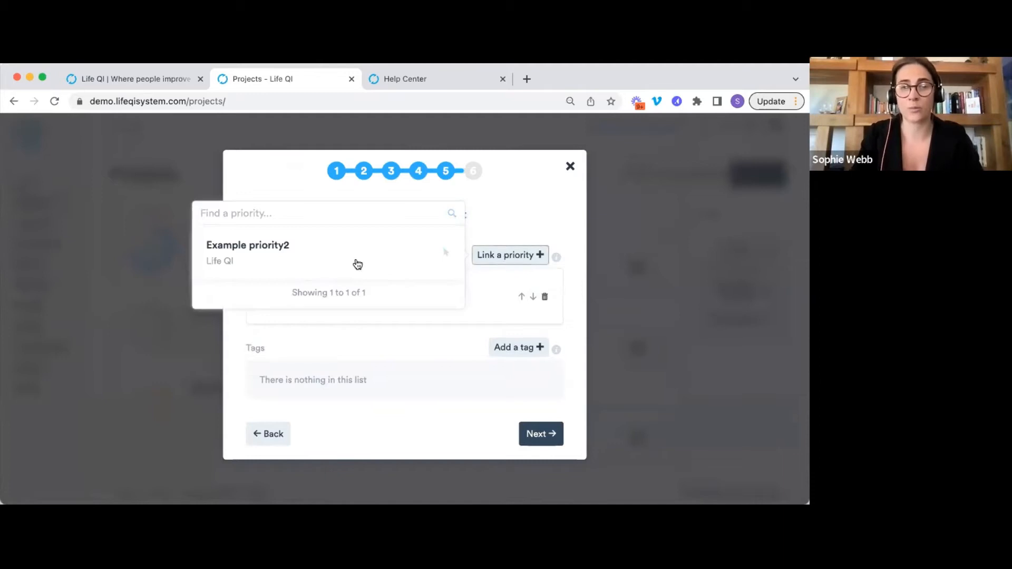
{"action": "left_click", "coordinate": [514, 210]}
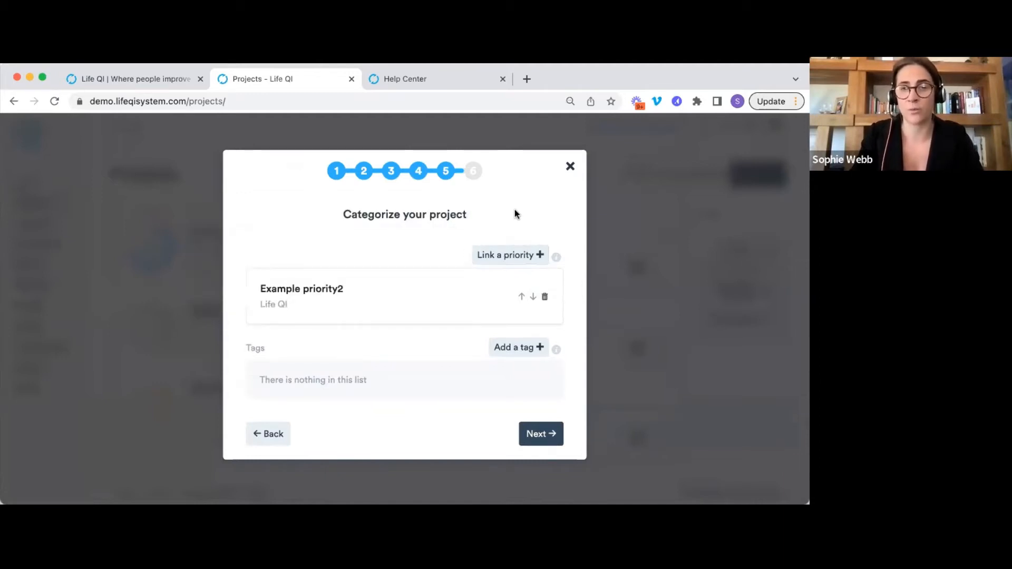
{"action": "scroll", "coordinate": [515, 210], "scroll_direction": "down", "scroll_amount": 1}
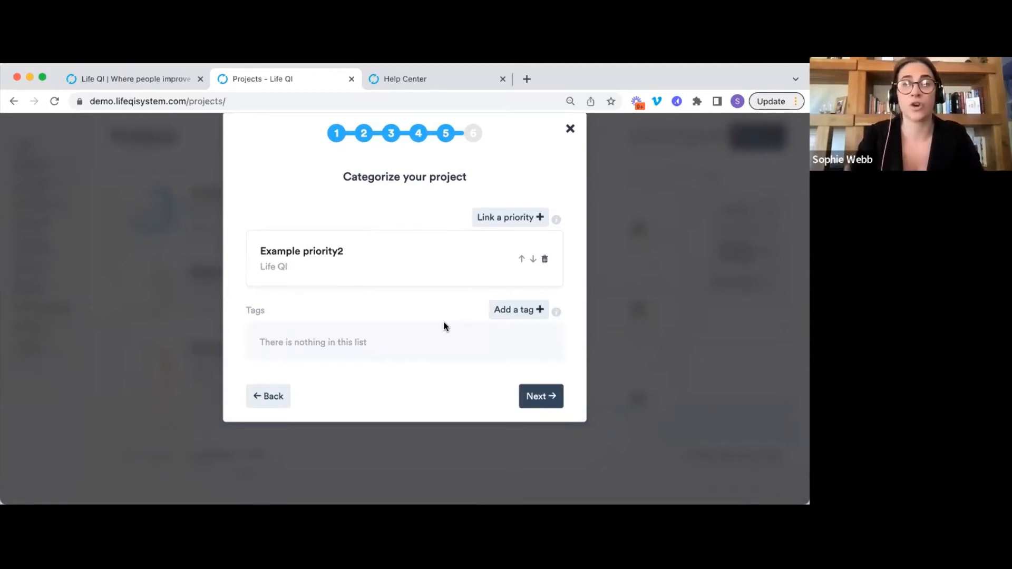
Add the 'Pressure Sores' tag to the project and advance to the dates and location step.
{"action": "left_click", "coordinate": [502, 313]}
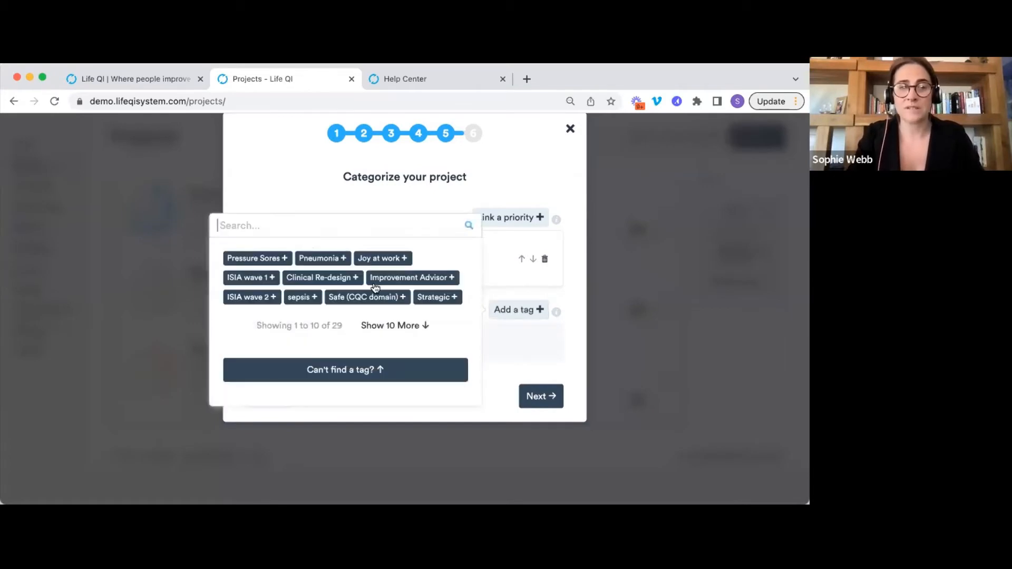
{"action": "left_click", "coordinate": [265, 260]}
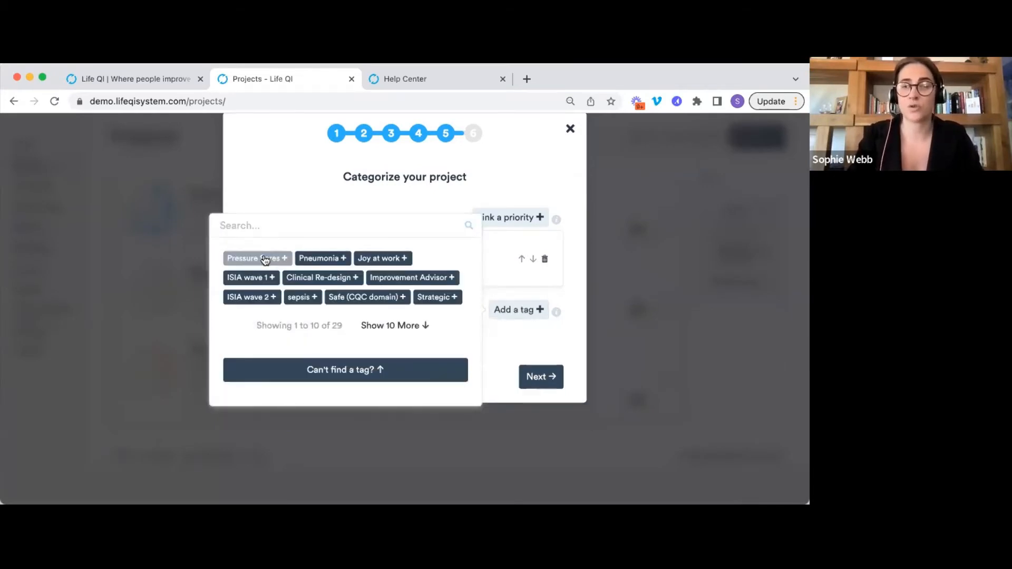
{"action": "left_click", "coordinate": [499, 172]}
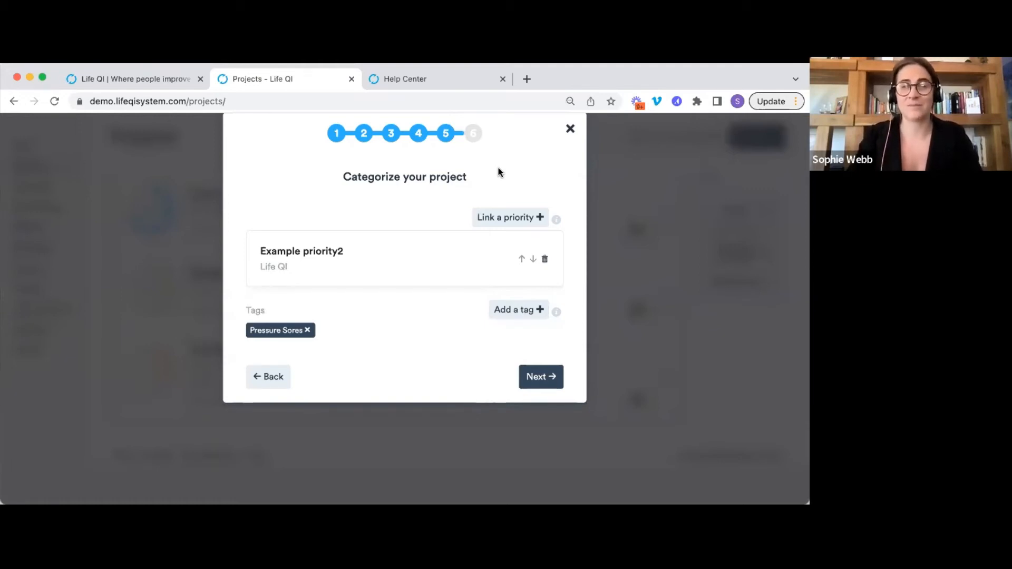
{"action": "left_click", "coordinate": [547, 378]}
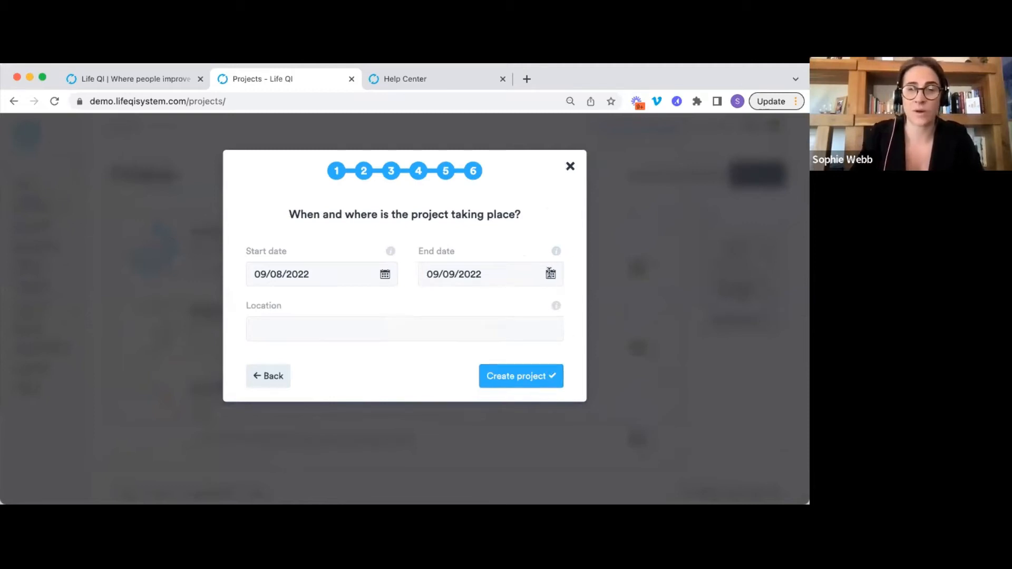
Set the end date to 31 December 2022 and location to 'Ward A', then create the project.
{"action": "left_click", "coordinate": [550, 274]}
{"action": "left_click", "coordinate": [572, 299]}
{"action": "left_click", "coordinate": [572, 299]}
{"action": "left_click", "coordinate": [572, 299]}
{"action": "left_click", "coordinate": [567, 393]}
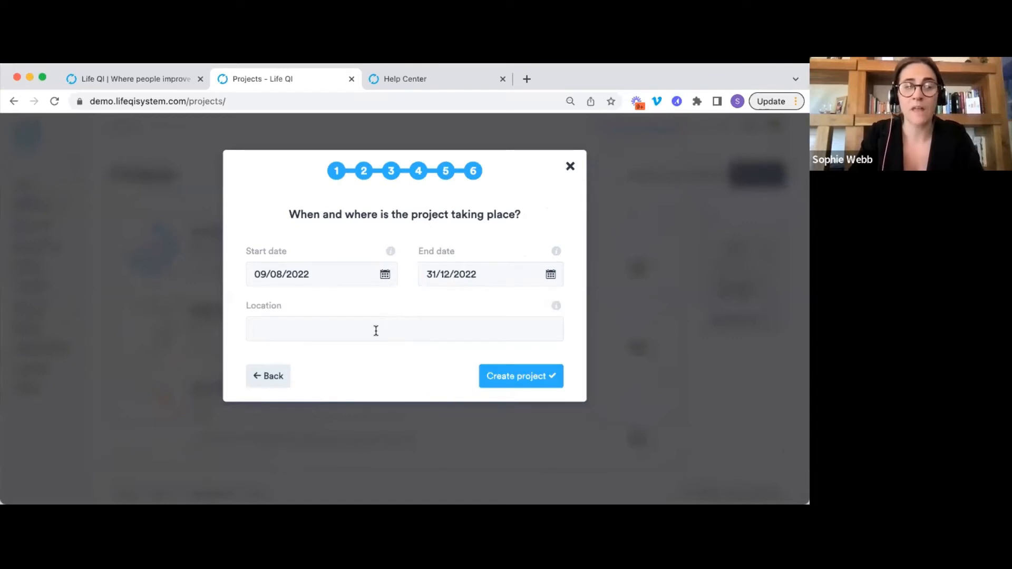
{"action": "left_click", "coordinate": [376, 330]}
{"action": "type", "text": "Ward A"}
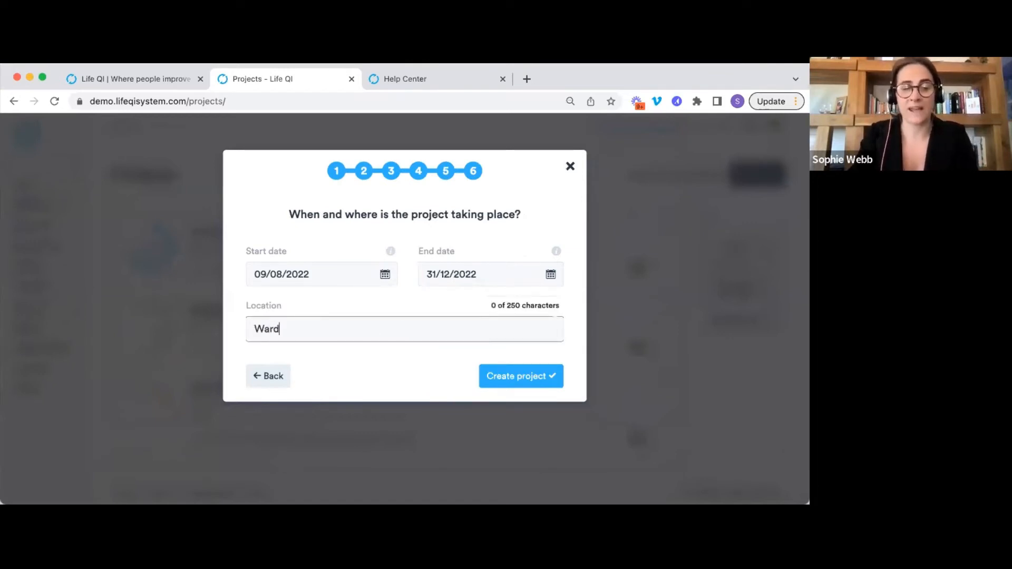
{"action": "left_click", "coordinate": [529, 376]}
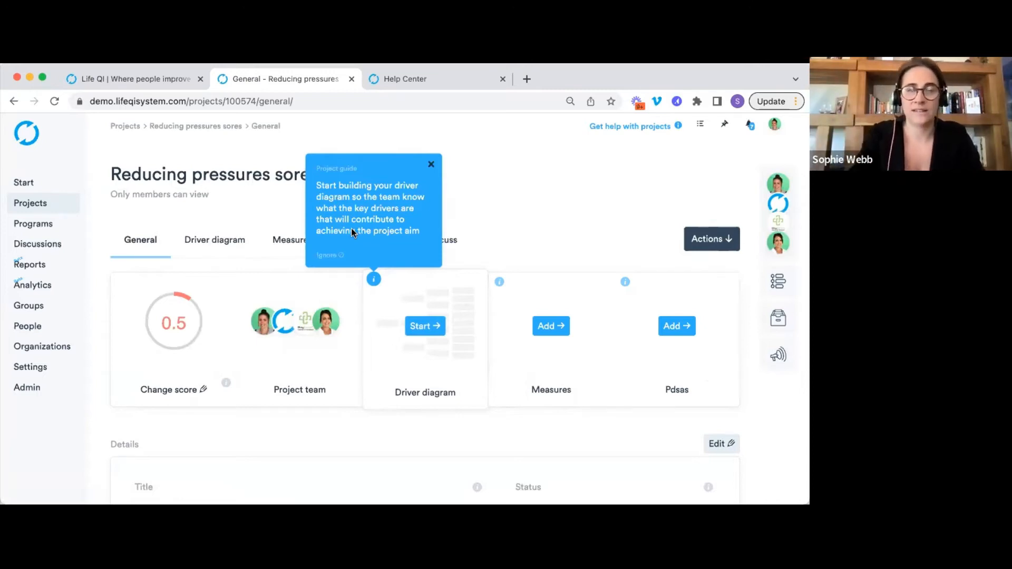
Ignore the project guide tip and make the project Details section editable.
{"action": "left_click", "coordinate": [329, 258]}
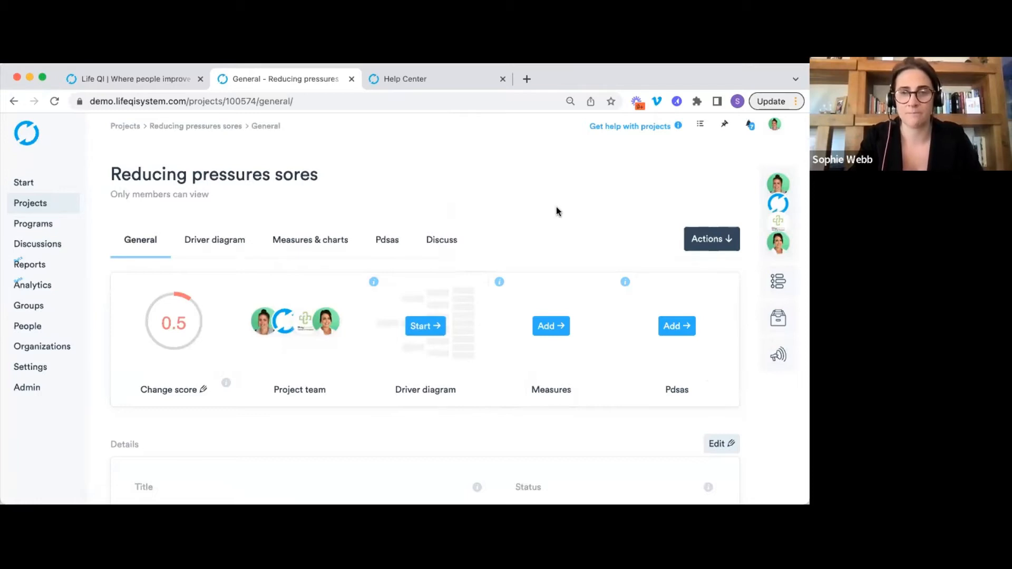
{"action": "scroll", "coordinate": [556, 208], "scroll_direction": "down", "scroll_amount": 5}
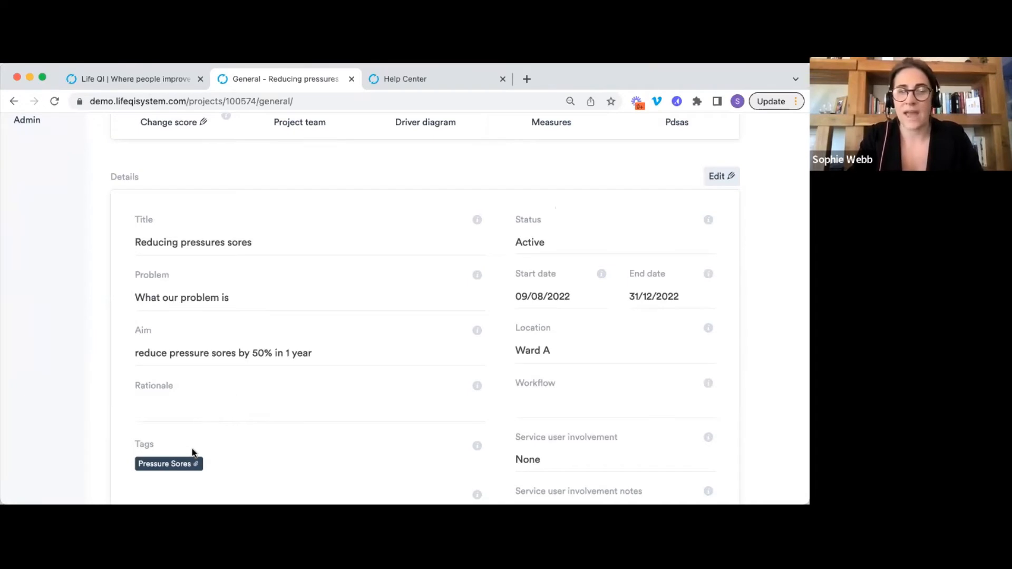
{"action": "scroll", "coordinate": [358, 368], "scroll_direction": "down", "scroll_amount": 2}
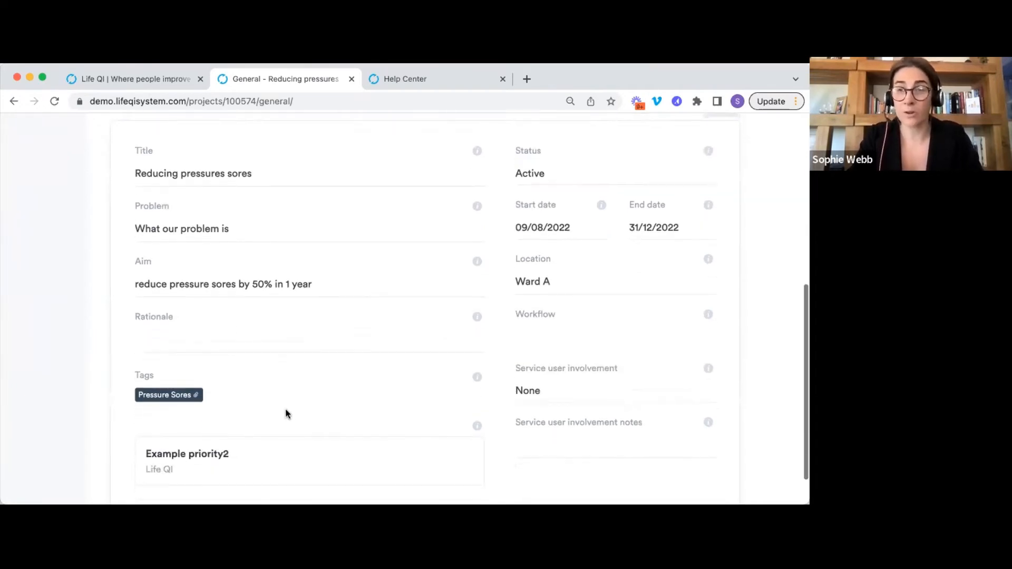
{"action": "scroll", "coordinate": [294, 409], "scroll_direction": "up", "scroll_amount": 1}
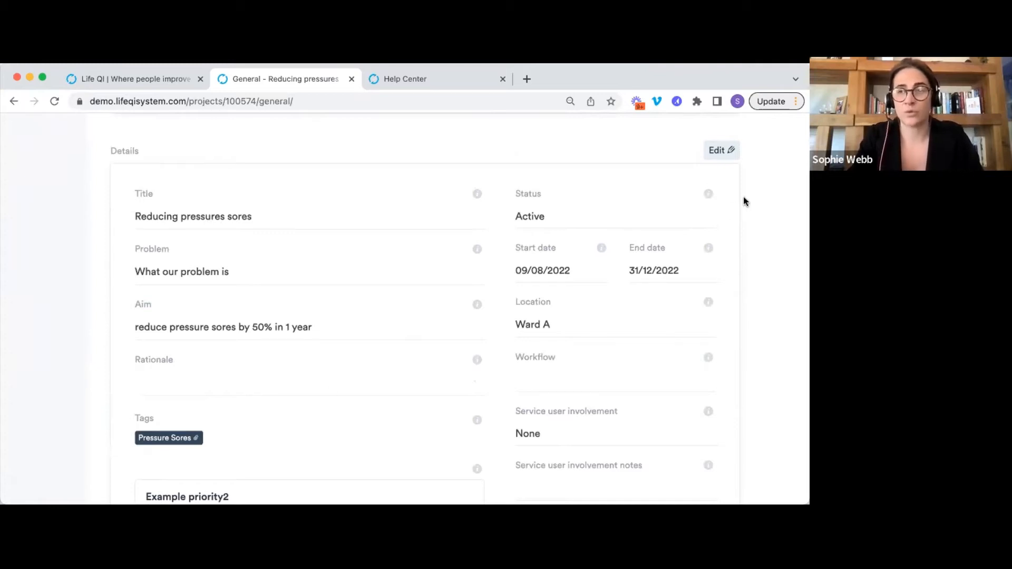
{"action": "left_click", "coordinate": [722, 154]}
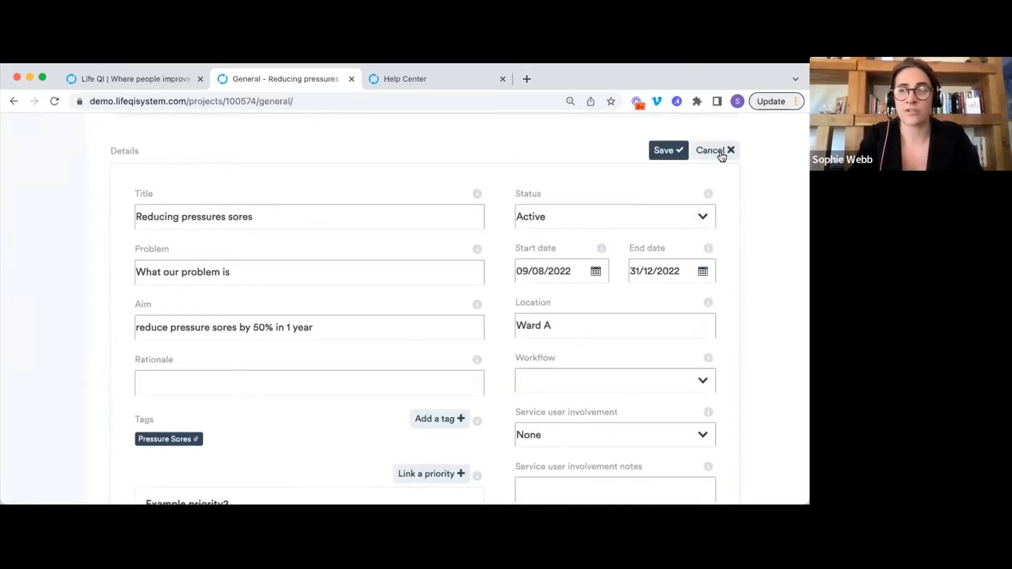
Save the project details without changing the aim, dates, Ward A location or Pressure Sores tag.
{"action": "scroll", "coordinate": [569, 287], "scroll_direction": "down", "scroll_amount": 1}
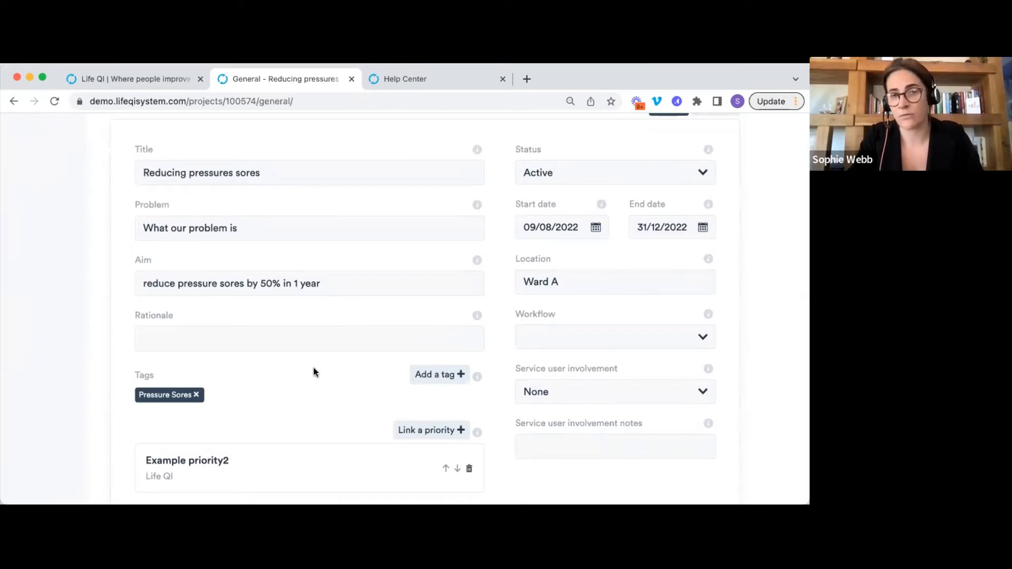
{"action": "scroll", "coordinate": [268, 350], "scroll_direction": "up", "scroll_amount": 2}
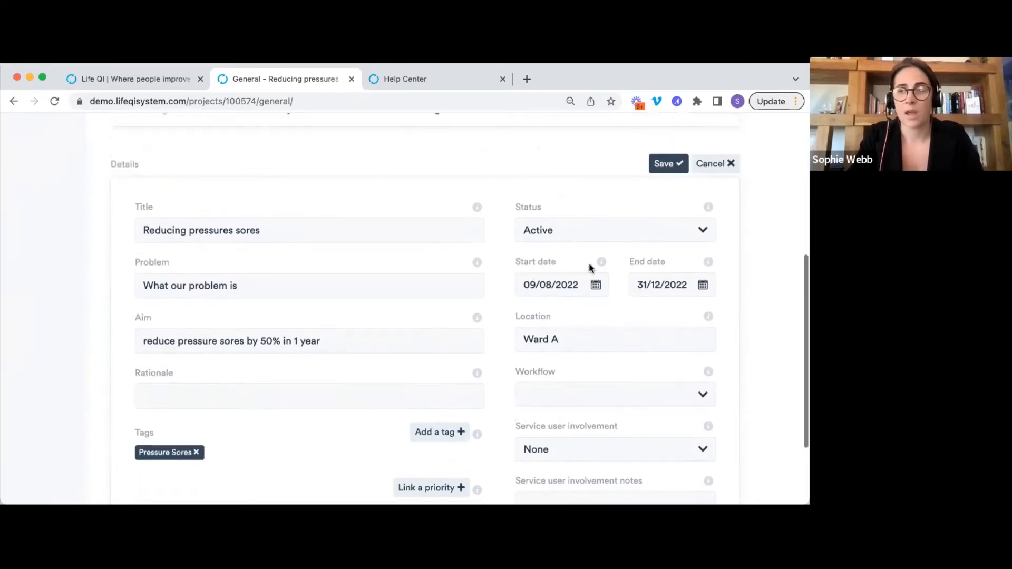
{"action": "left_click", "coordinate": [669, 164]}
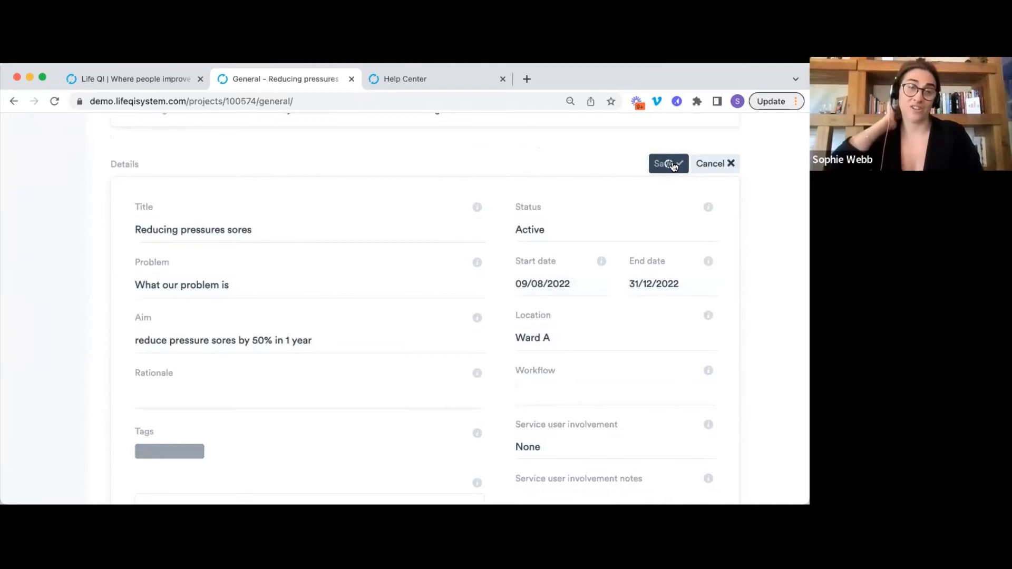
Reload the project page from the browser address bar.
{"action": "scroll", "coordinate": [587, 242], "scroll_direction": "up", "scroll_amount": 4}
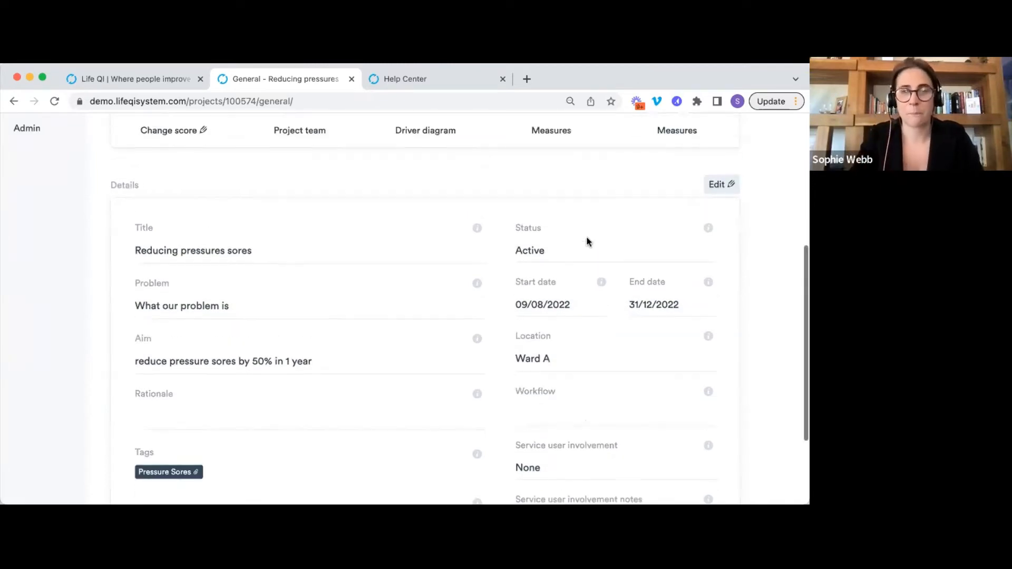
{"action": "left_click", "coordinate": [489, 100]}
{"action": "key", "text": "Return"}
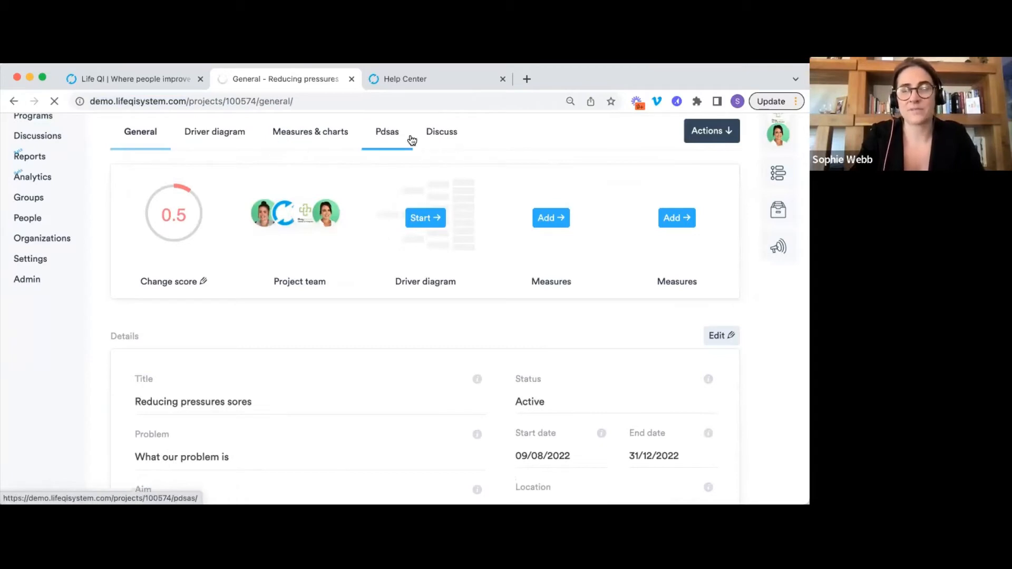
Ignore the project guide tip on the reloaded General overview page.
{"action": "scroll", "coordinate": [445, 145], "scroll_direction": "up", "scroll_amount": 3}
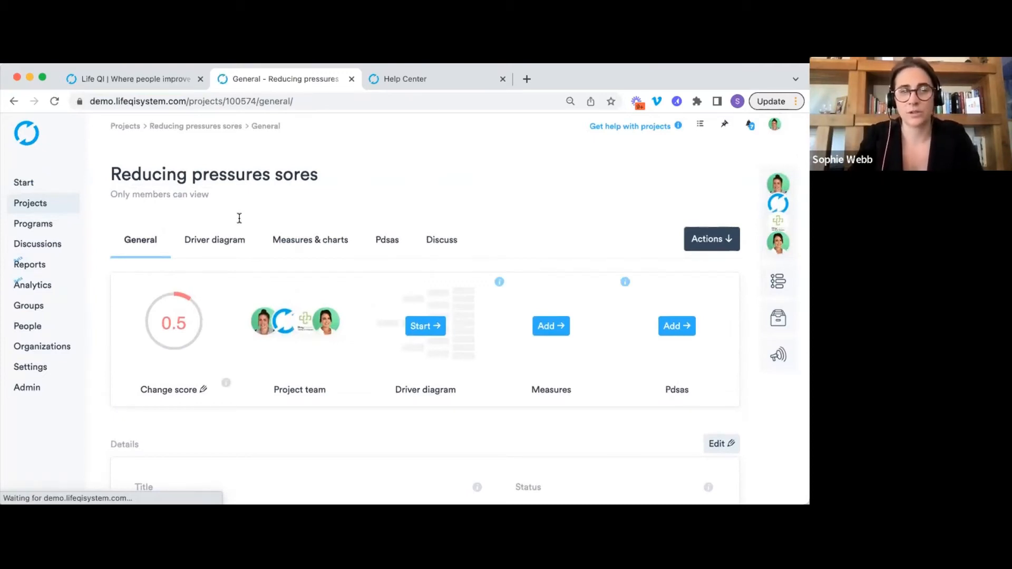
{"action": "left_click", "coordinate": [454, 256]}
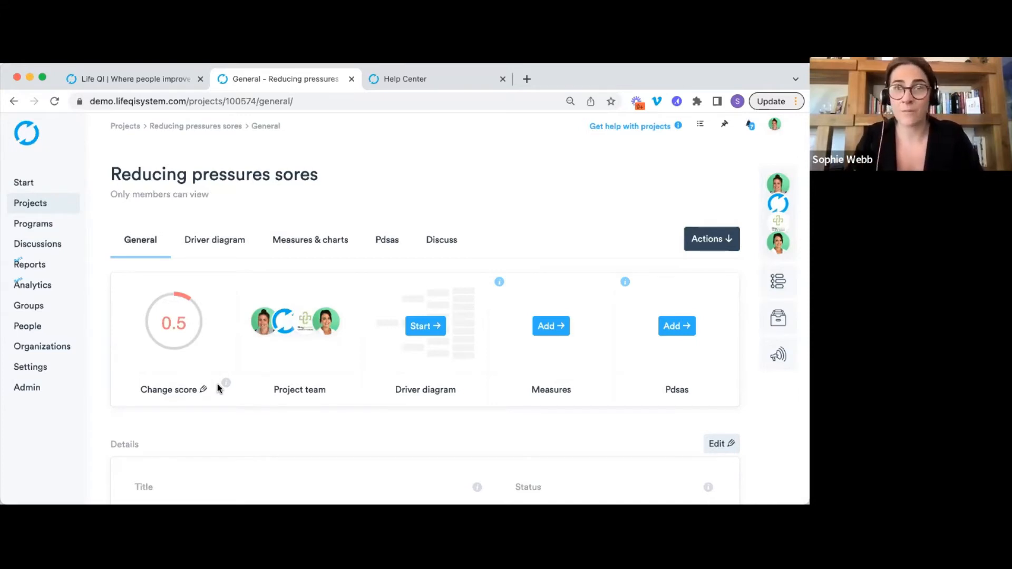
Change the project's progress score from 0.5 to 1.5, 'Planning for the project has begun'.
{"action": "left_click", "coordinate": [183, 391]}
{"action": "scroll", "coordinate": [322, 230], "scroll_direction": "down", "scroll_amount": 3}
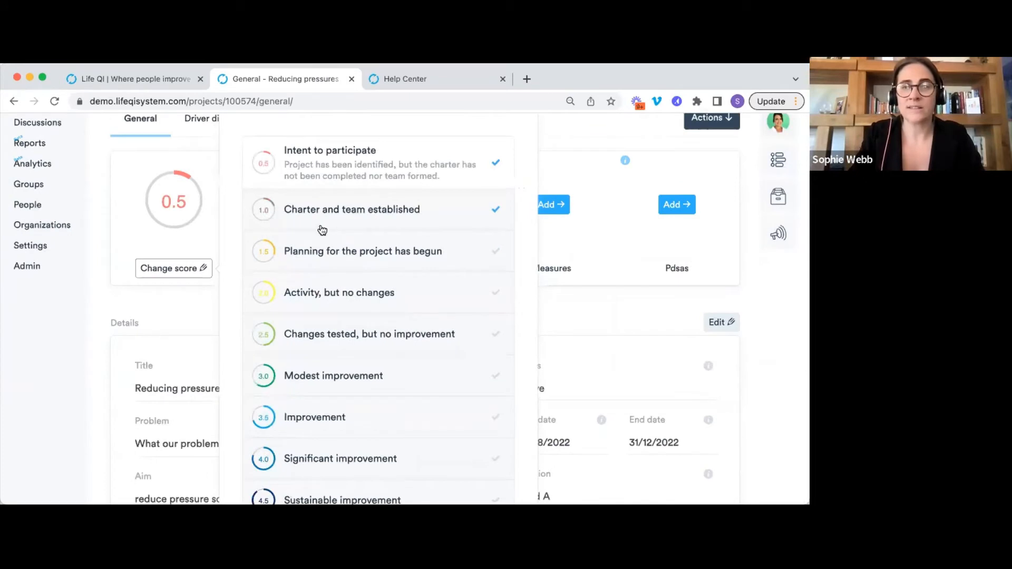
{"action": "scroll", "coordinate": [388, 295], "scroll_direction": "down", "scroll_amount": 2}
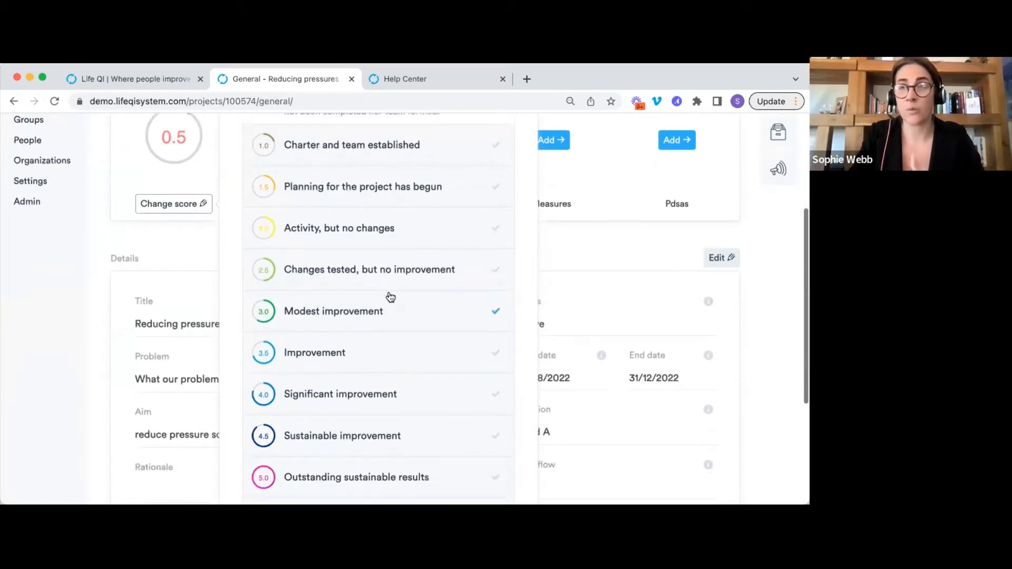
{"action": "left_click", "coordinate": [368, 287]}
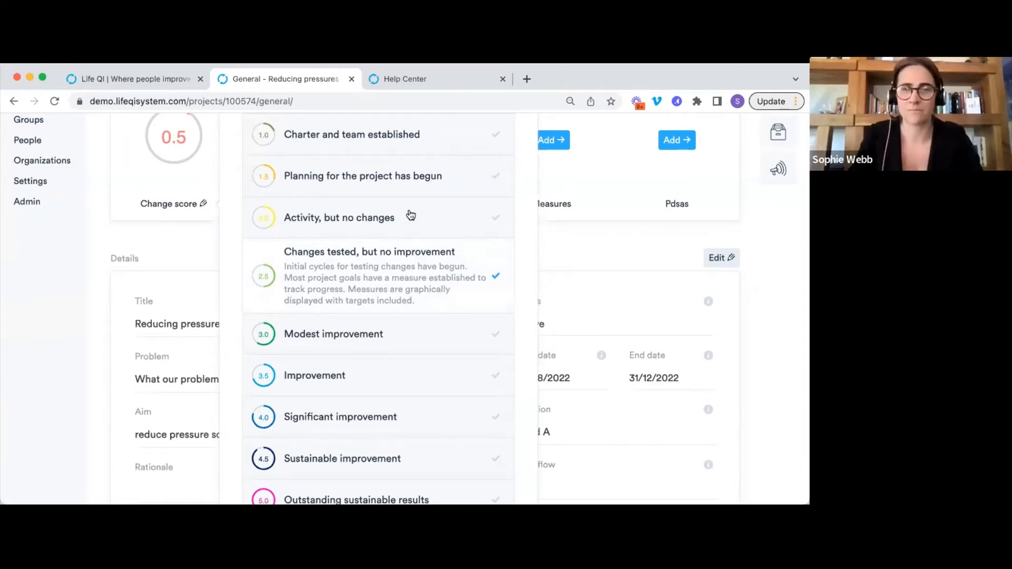
{"action": "left_click", "coordinate": [401, 185]}
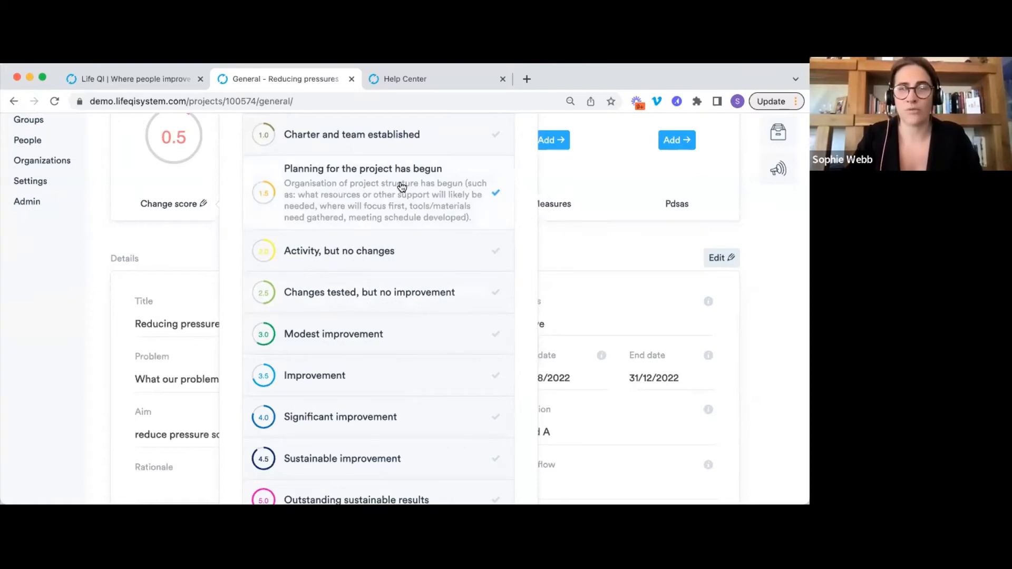
{"action": "scroll", "coordinate": [401, 185], "scroll_direction": "down", "scroll_amount": 3}
{"action": "left_click", "coordinate": [458, 399]}
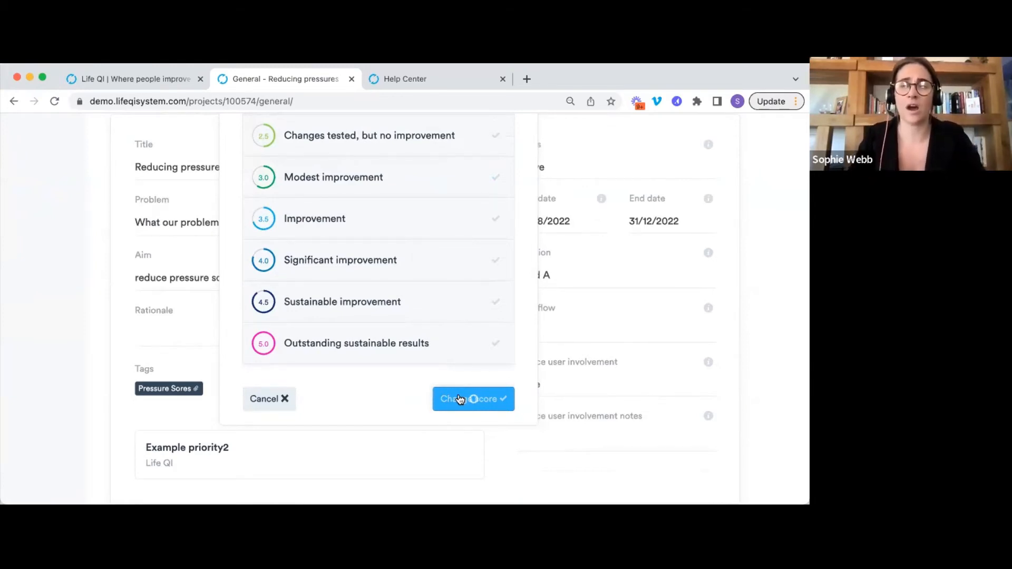
{"action": "scroll", "coordinate": [459, 398], "scroll_direction": "up", "scroll_amount": 5}
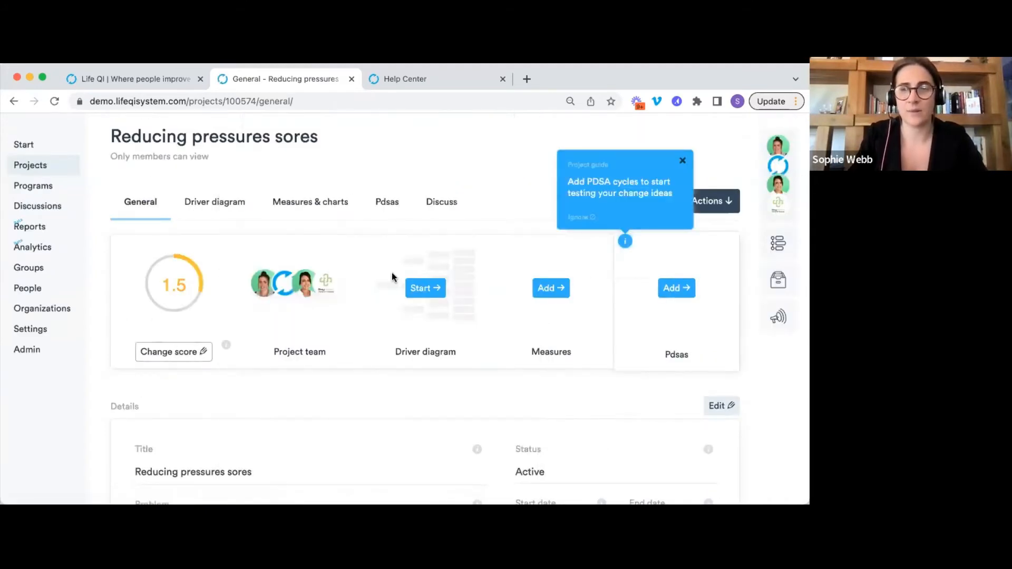
Ignore the project guide tip recommending PDSA cycles above the Pdsas card.
{"action": "left_click", "coordinate": [578, 218]}
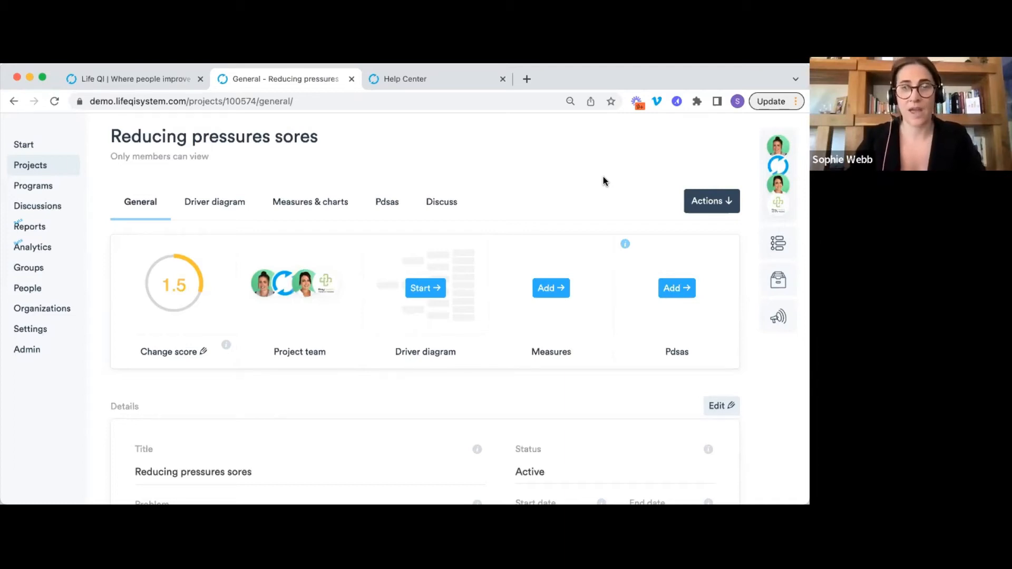
{"action": "left_click", "coordinate": [168, 358]}
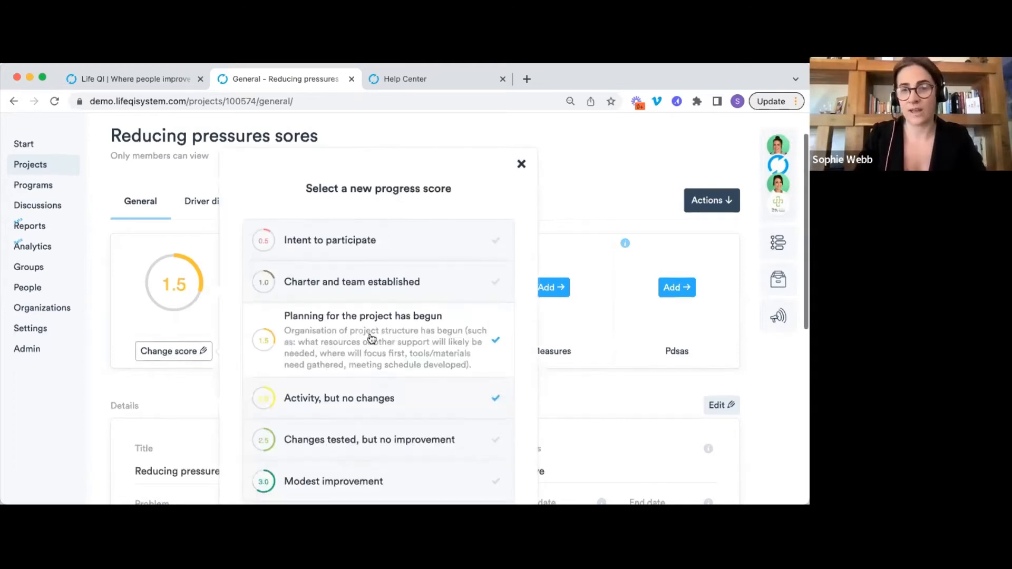
{"action": "scroll", "coordinate": [371, 338], "scroll_direction": "down", "scroll_amount": 6}
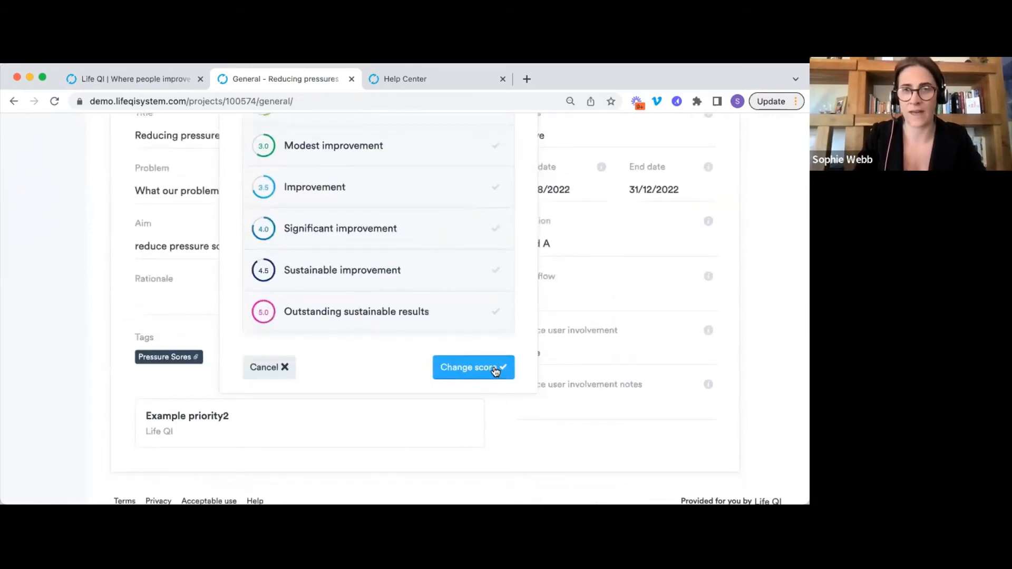
{"action": "scroll", "coordinate": [496, 372], "scroll_direction": "up", "scroll_amount": 6}
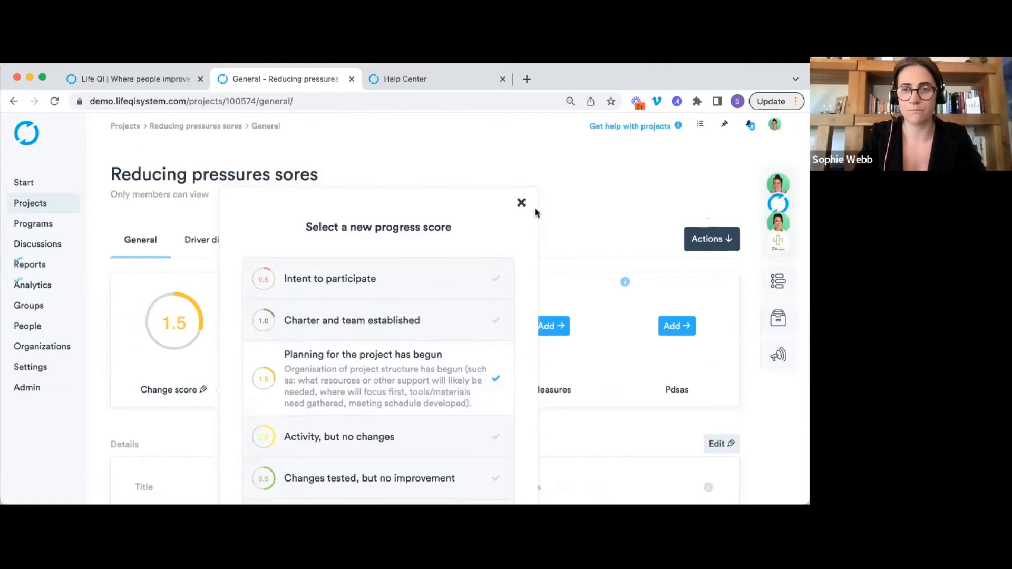
{"action": "left_click", "coordinate": [522, 203]}
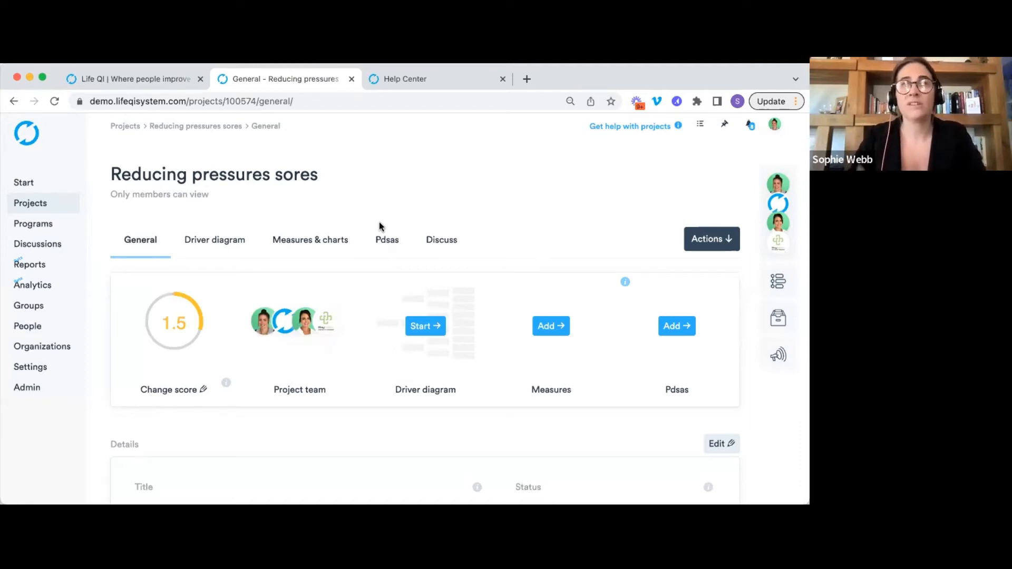
{"action": "right_click", "coordinate": [29, 205]}
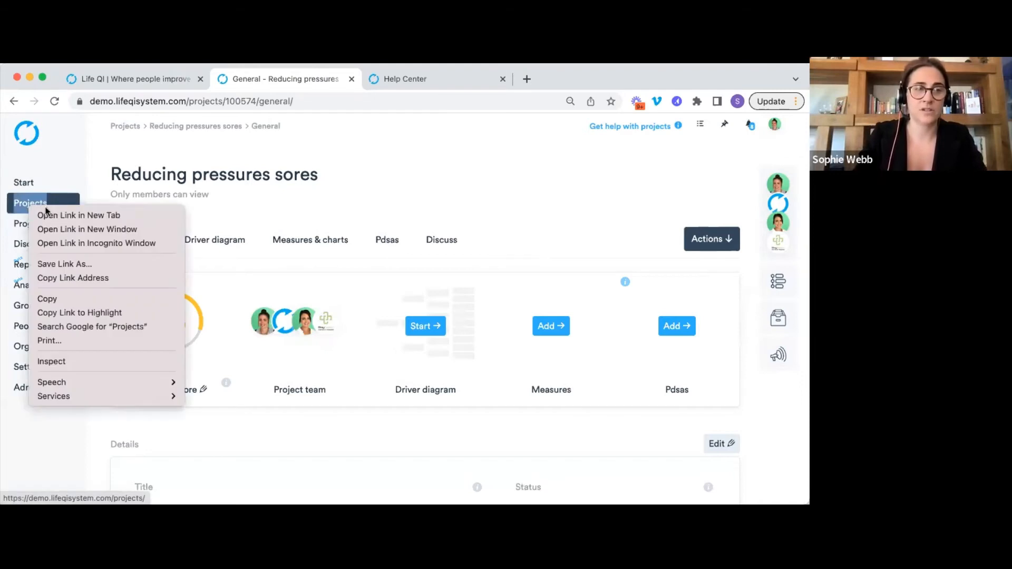
Open the project list in a new tab beyond My Org's Projects, then return to 'Reducing pressures sores'.
{"action": "left_click", "coordinate": [54, 213]}
{"action": "left_click_drag", "start_coordinate": [416, 80], "coordinate": [251, 84]}
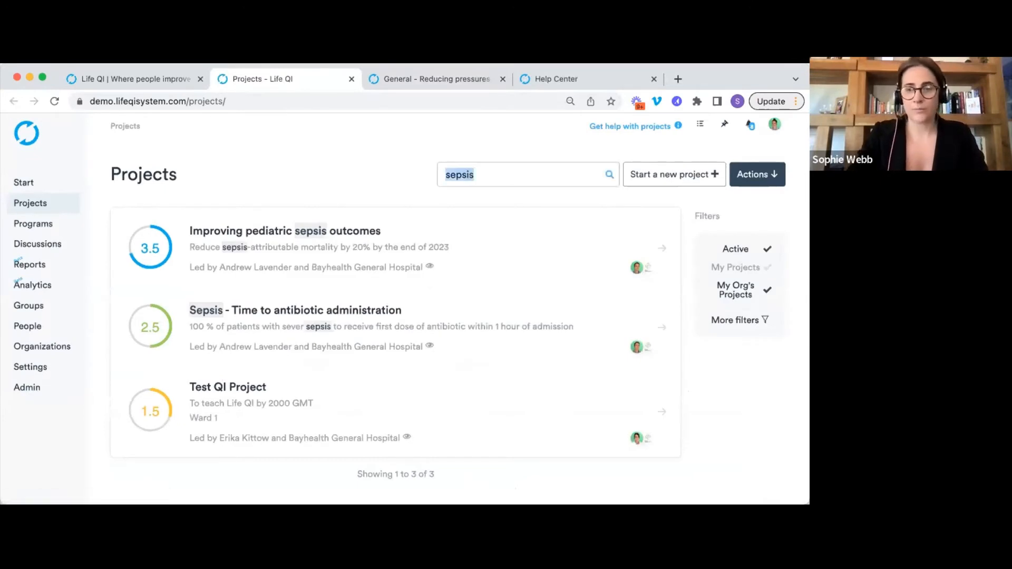
{"action": "left_click", "coordinate": [747, 294]}
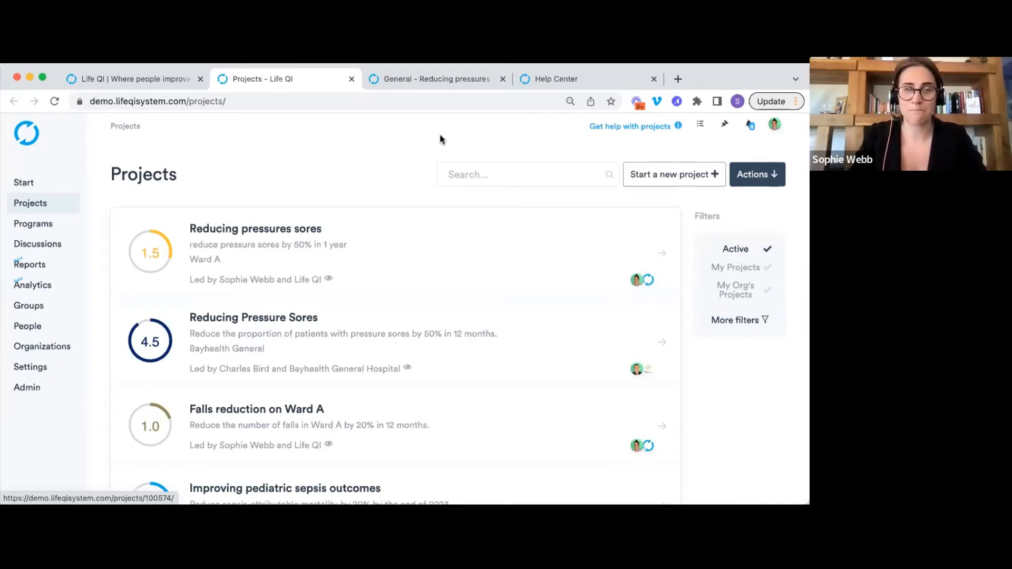
{"action": "left_click", "coordinate": [425, 81]}
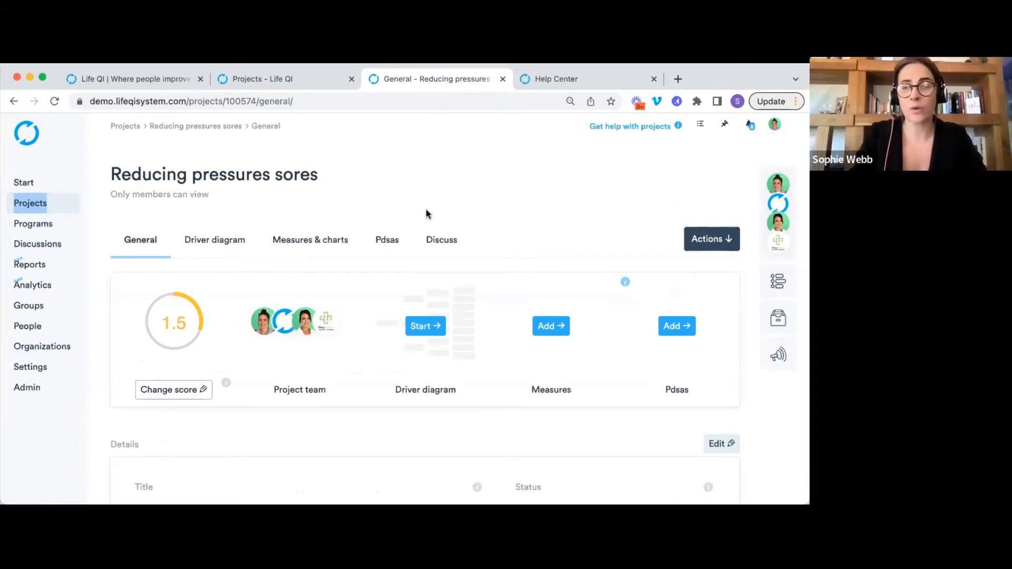
{"action": "scroll", "coordinate": [425, 209], "scroll_direction": "down", "scroll_amount": 3}
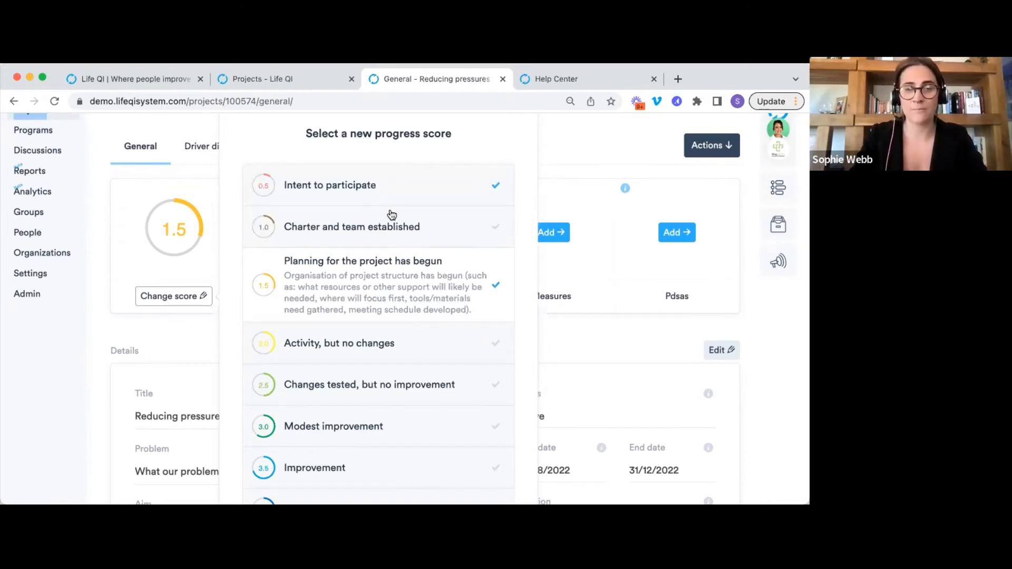
{"action": "scroll", "coordinate": [391, 213], "scroll_direction": "down", "scroll_amount": 1}
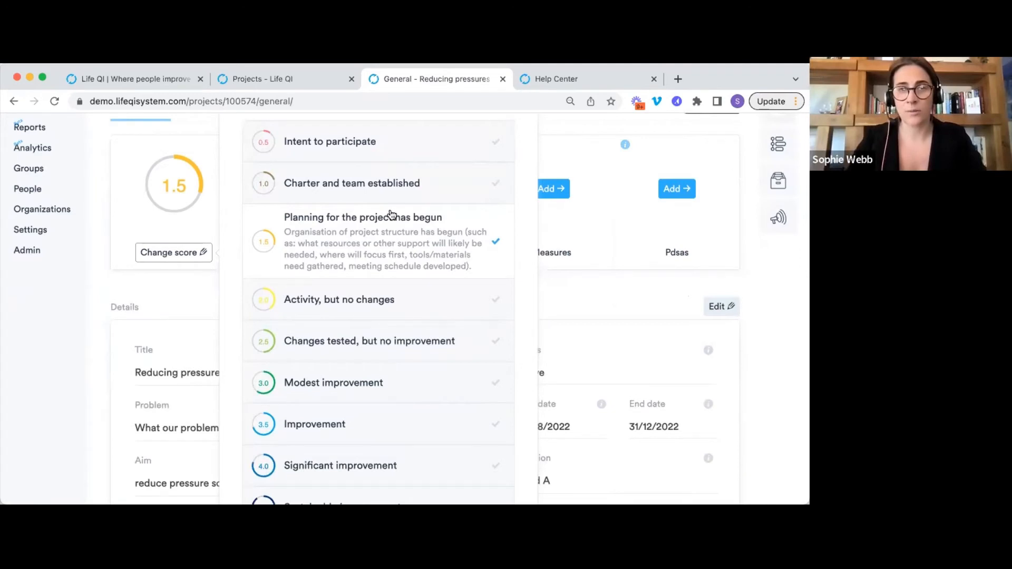
{"action": "scroll", "coordinate": [314, 269], "scroll_direction": "down", "scroll_amount": 2}
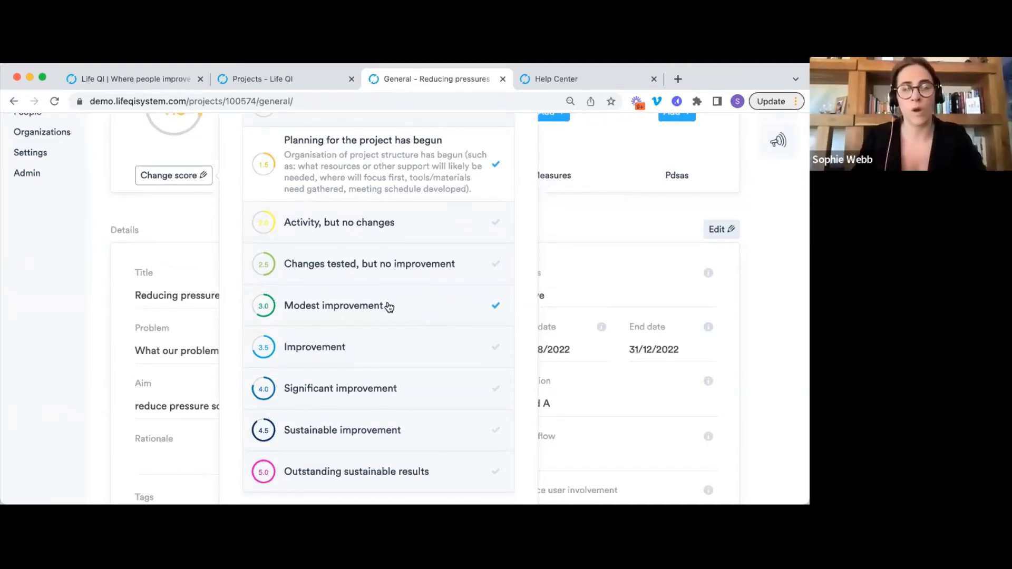
{"action": "scroll", "coordinate": [389, 306], "scroll_direction": "up", "scroll_amount": 5}
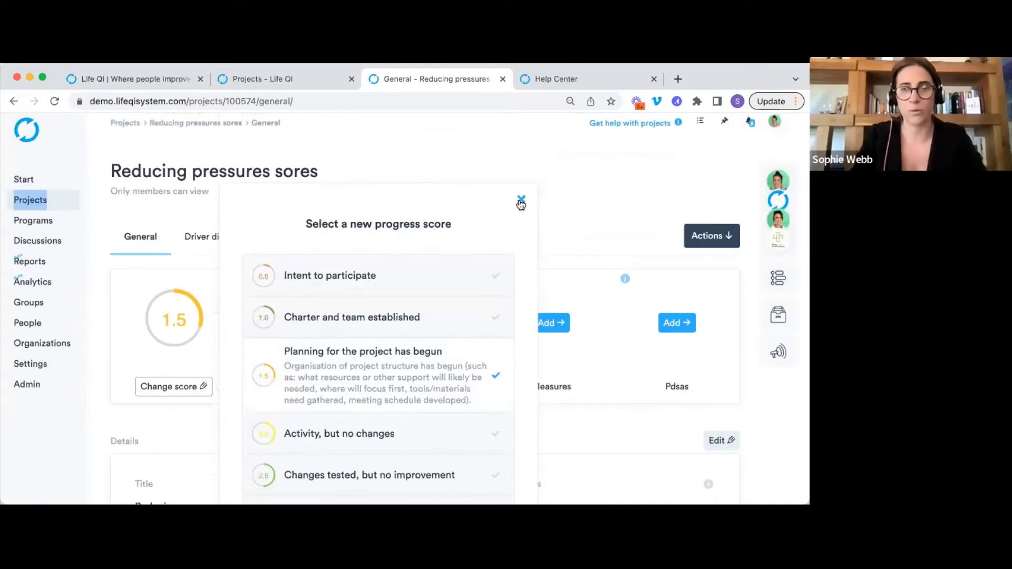
{"action": "left_click", "coordinate": [520, 200]}
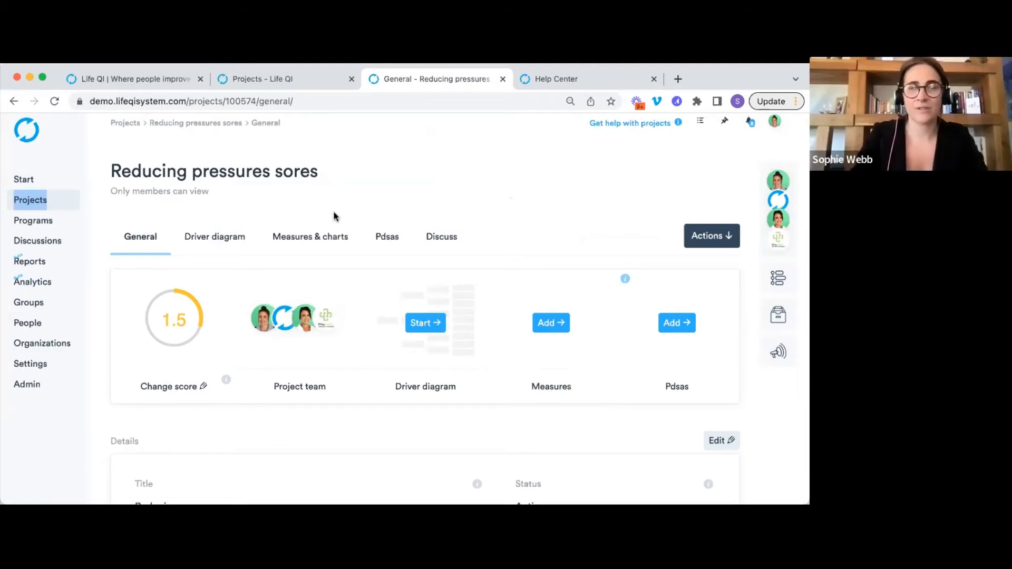
Open the Driver diagram tab and enter edit mode showing the 'reduce pressure sores by 50% in 1 year' aim.
{"action": "left_click", "coordinate": [225, 252]}
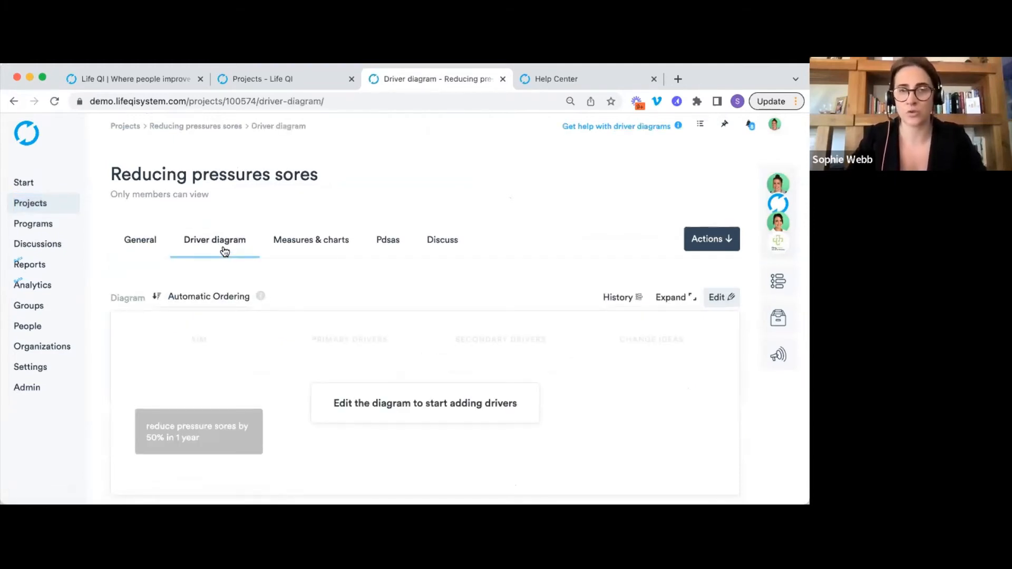
{"action": "scroll", "coordinate": [455, 253], "scroll_direction": "down", "scroll_amount": 3}
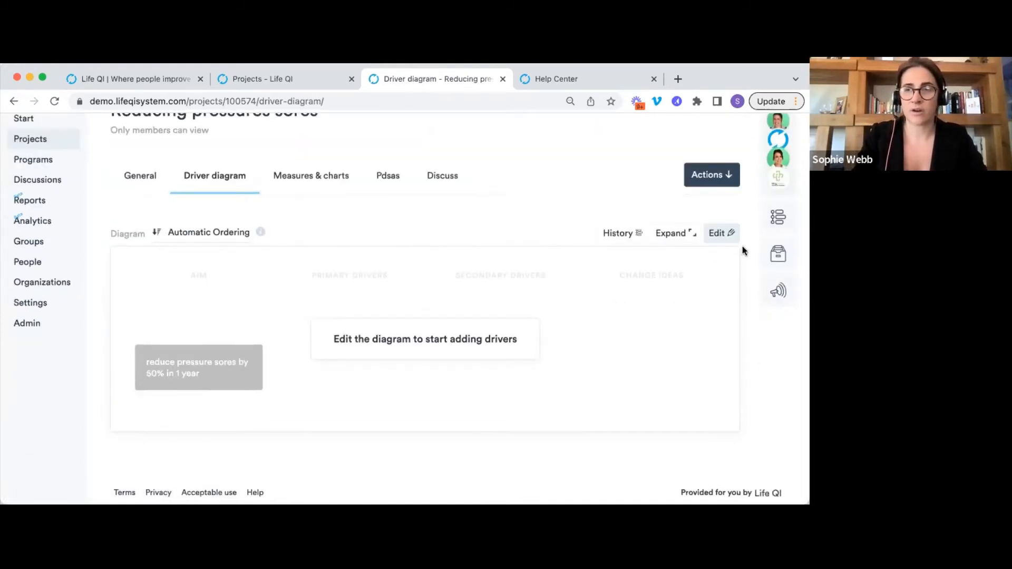
{"action": "left_click", "coordinate": [726, 233]}
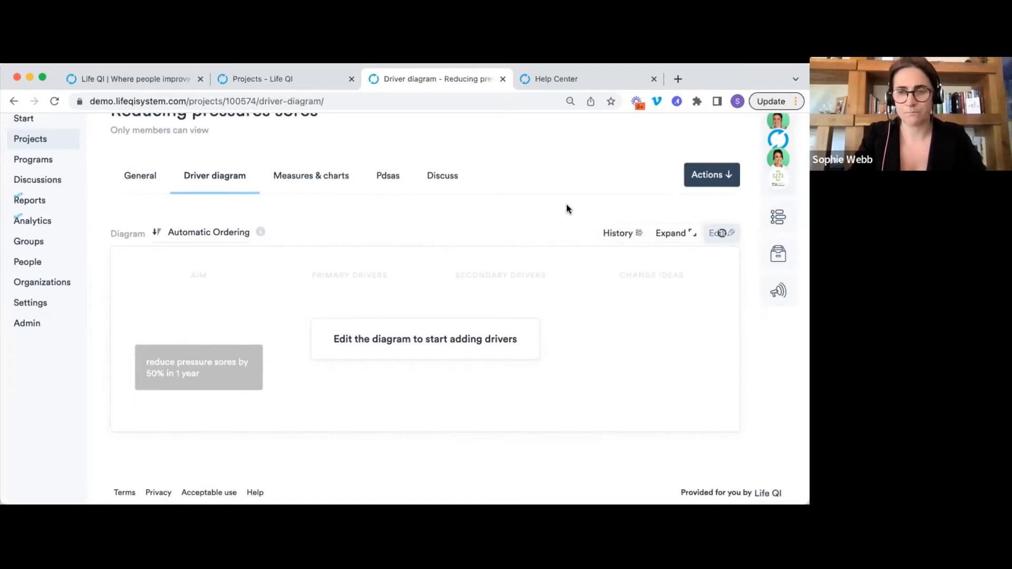
{"action": "scroll", "coordinate": [567, 209], "scroll_direction": "down", "scroll_amount": 2}
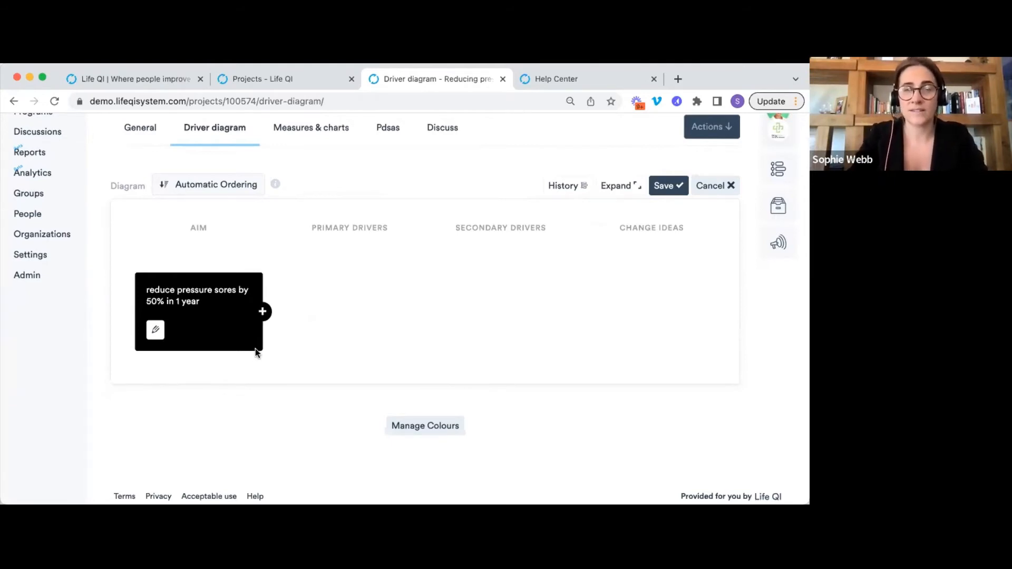
Add two blank primary drivers to the aim, each followed by a secondary driver and change idea.
{"action": "left_click", "coordinate": [263, 312]}
{"action": "left_click", "coordinate": [262, 313]}
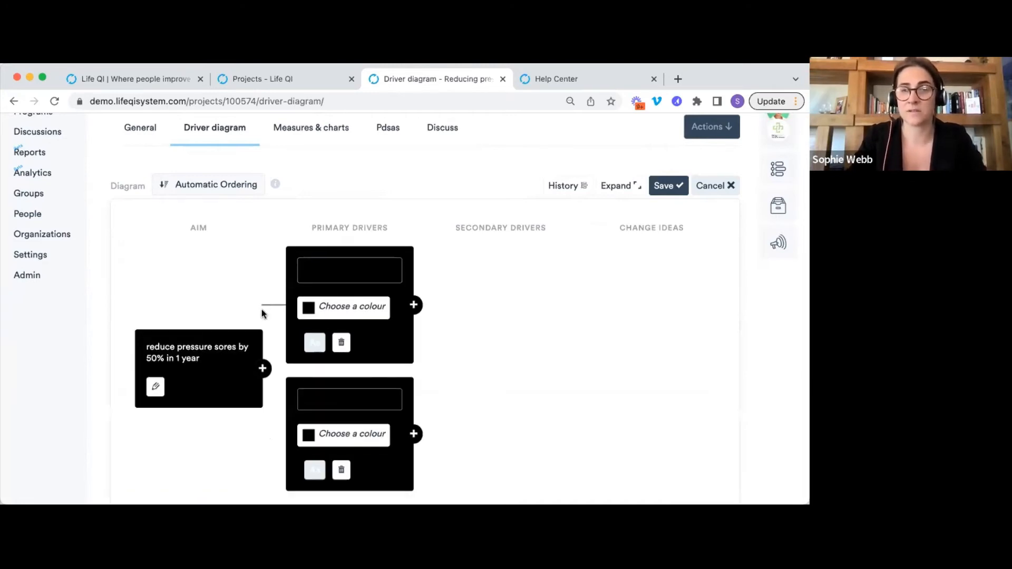
{"action": "left_click", "coordinate": [414, 304]}
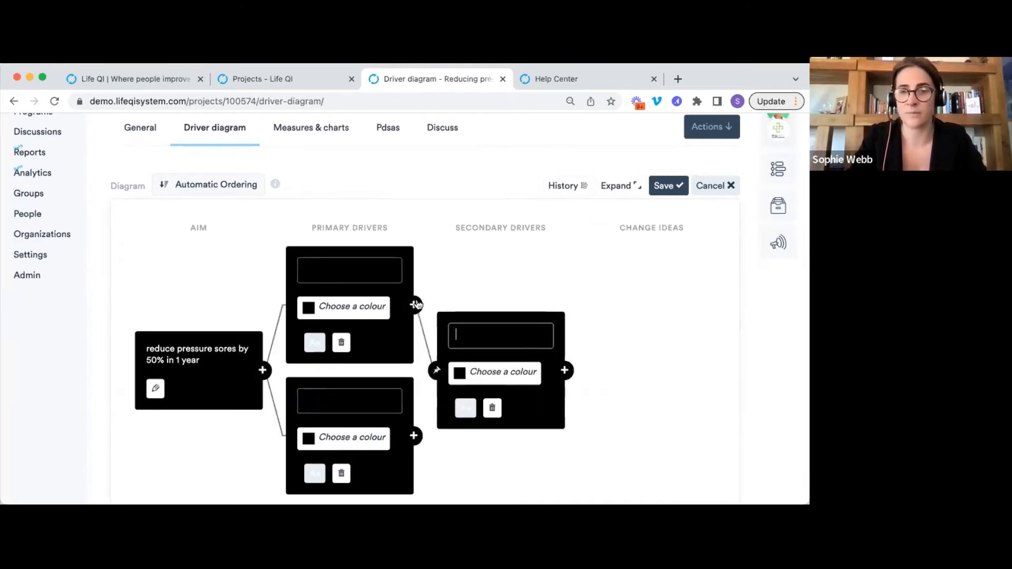
{"action": "left_click", "coordinate": [413, 435]}
{"action": "left_click", "coordinate": [564, 304]}
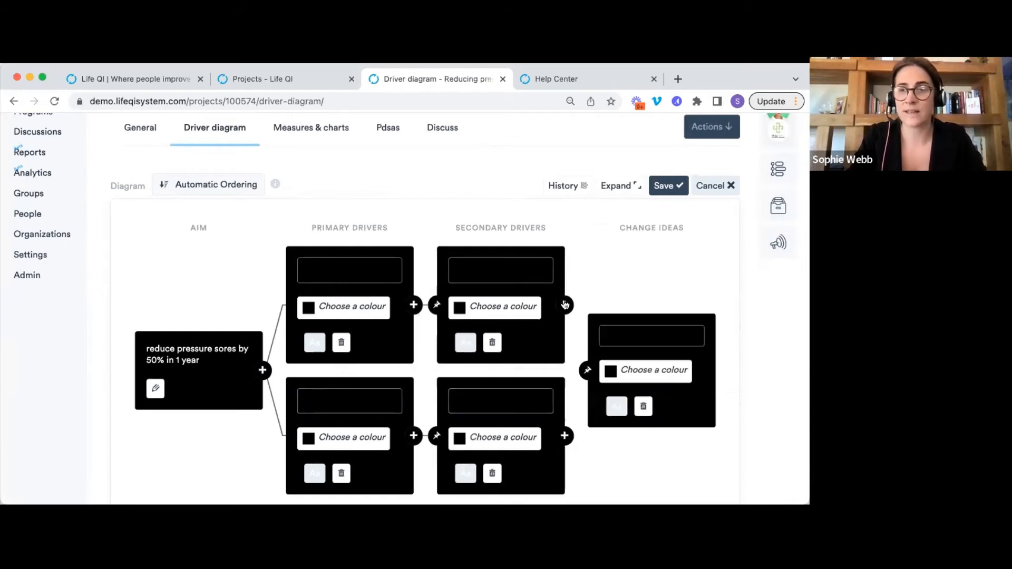
{"action": "left_click", "coordinate": [564, 435]}
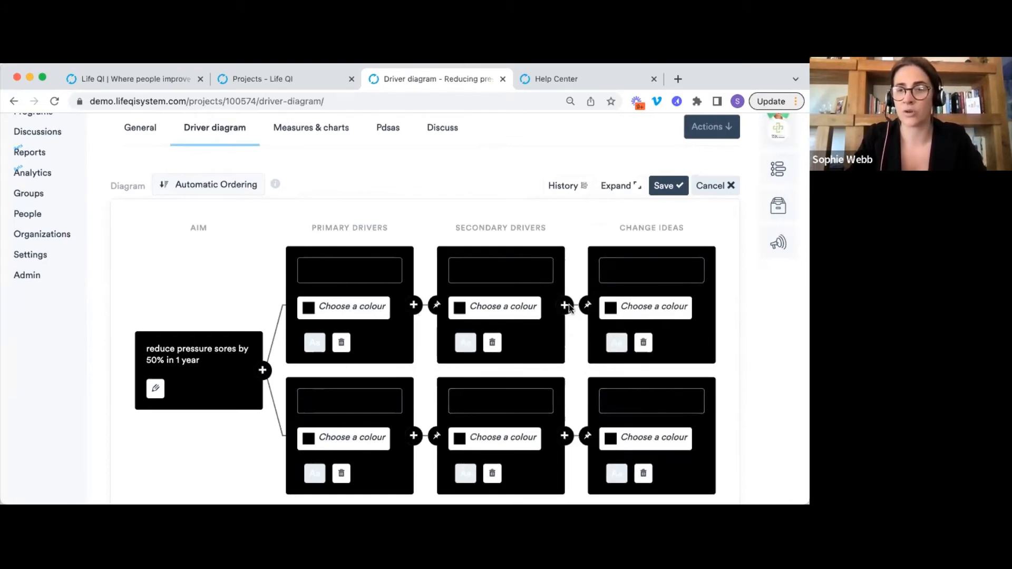
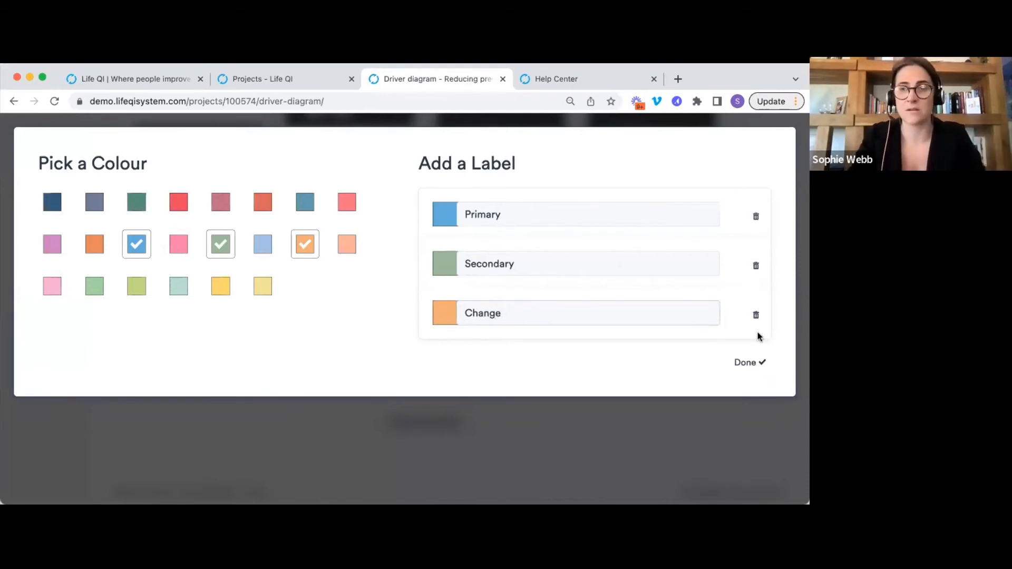
Finish the Primary, Secondary and Change colour labels and close the colour manager.
{"action": "left_click", "coordinate": [746, 364]}
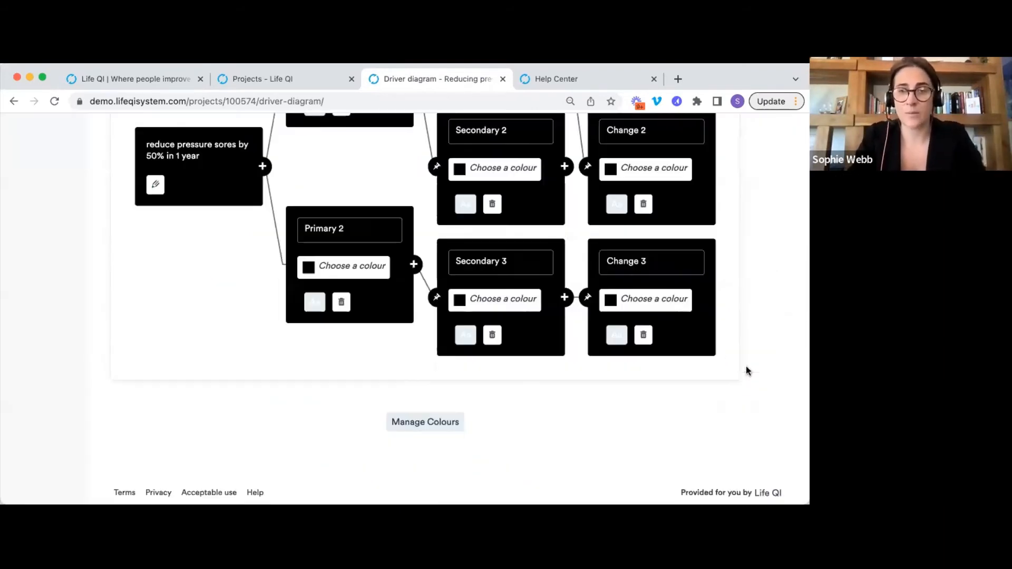
Colour both primary drivers blue as Primary and Secondaries 1 and 2 green as Secondary.
{"action": "scroll", "coordinate": [354, 226], "scroll_direction": "up", "scroll_amount": 2}
{"action": "scroll", "coordinate": [356, 225], "scroll_direction": "down", "scroll_amount": 1}
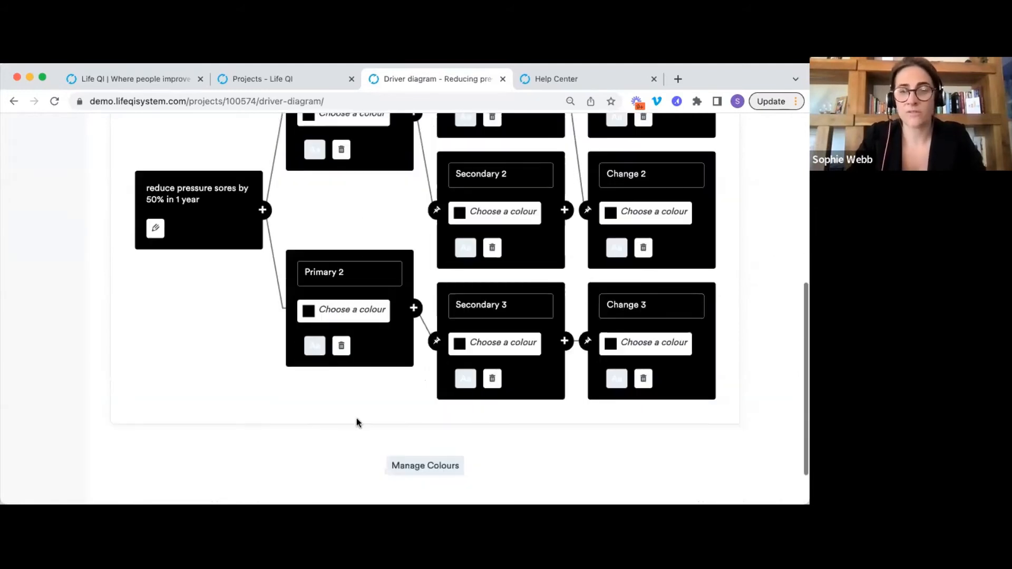
{"action": "scroll", "coordinate": [356, 418], "scroll_direction": "down", "scroll_amount": 1}
{"action": "scroll", "coordinate": [527, 443], "scroll_direction": "up", "scroll_amount": 2}
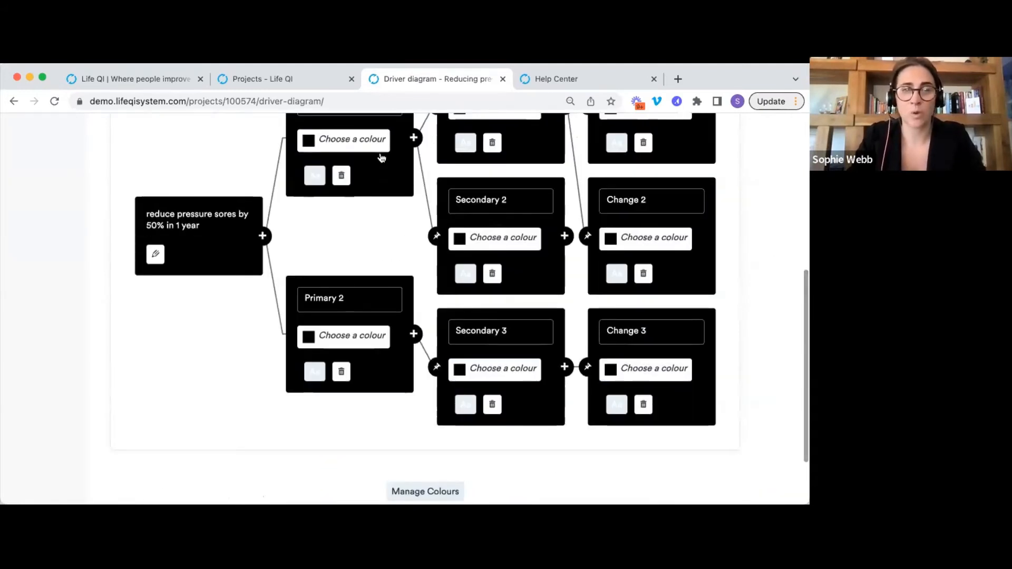
{"action": "left_click", "coordinate": [374, 141]}
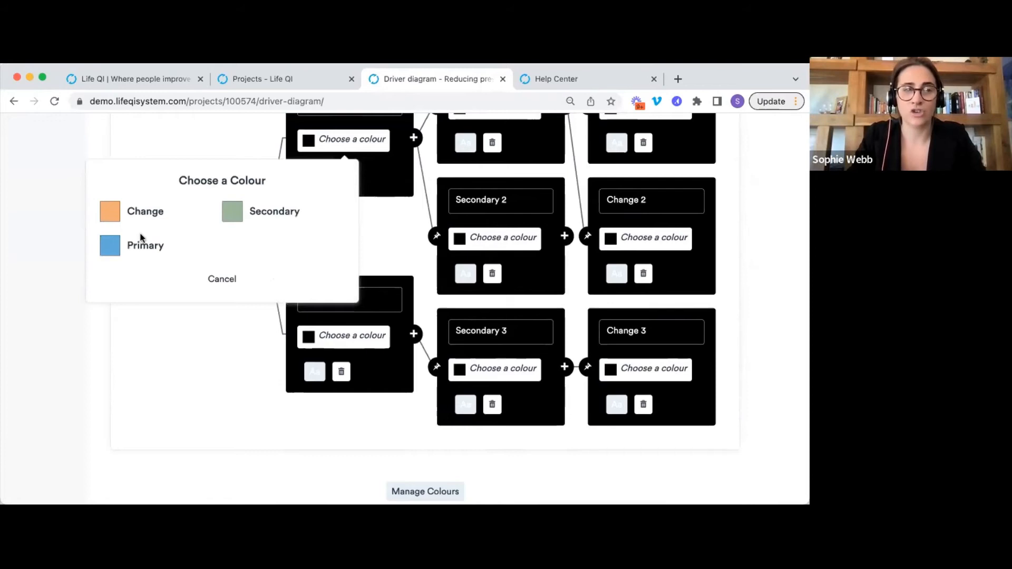
{"action": "left_click", "coordinate": [140, 252]}
{"action": "left_click", "coordinate": [349, 338]}
{"action": "left_click", "coordinate": [142, 445]}
{"action": "scroll", "coordinate": [458, 322], "scroll_direction": "up", "scroll_amount": 2}
{"action": "left_click", "coordinate": [480, 193]}
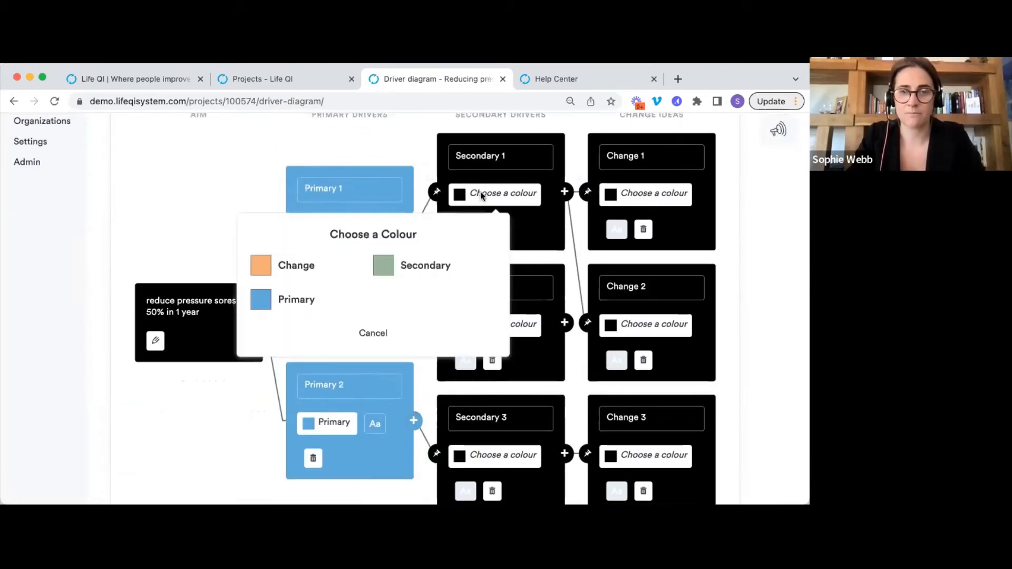
{"action": "left_click", "coordinate": [424, 266]}
{"action": "left_click", "coordinate": [498, 327]}
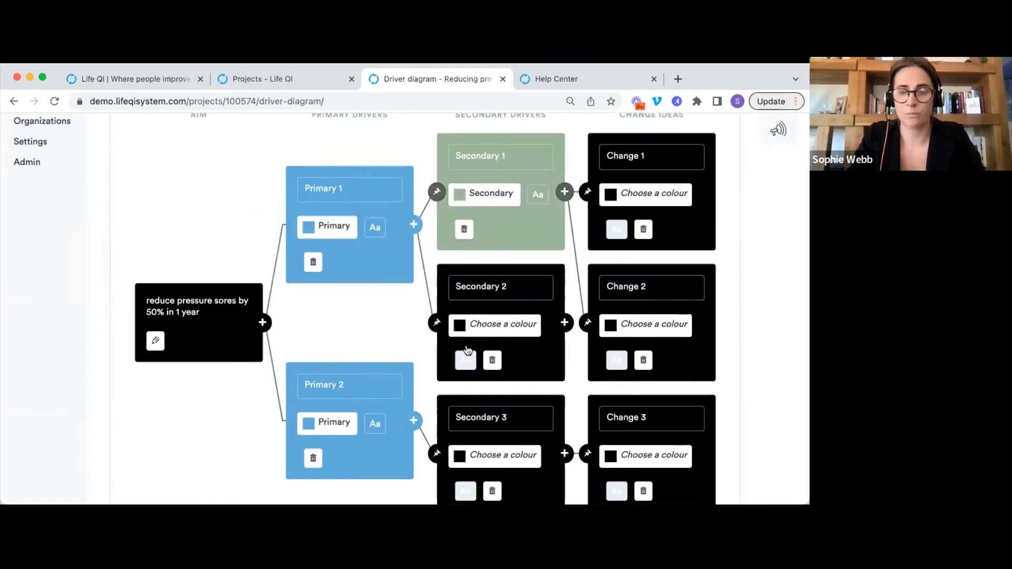
{"action": "left_click", "coordinate": [407, 399]}
Colour Secondary 3 green and Changes 1, 2 and 3 orange with the Change label.
{"action": "scroll", "coordinate": [408, 395], "scroll_direction": "down", "scroll_amount": 3}
{"action": "left_click", "coordinate": [497, 321]}
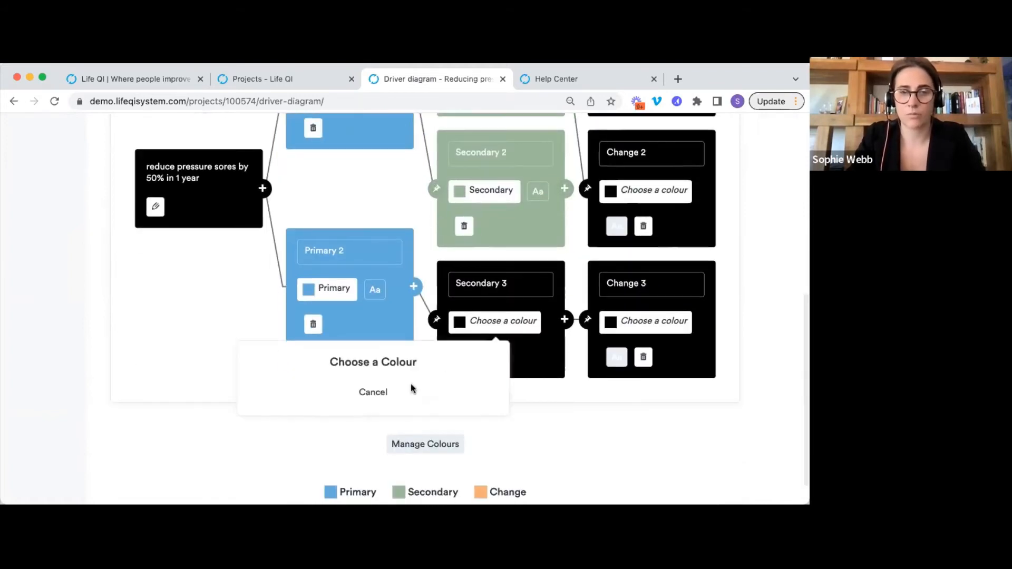
{"action": "left_click", "coordinate": [486, 380]}
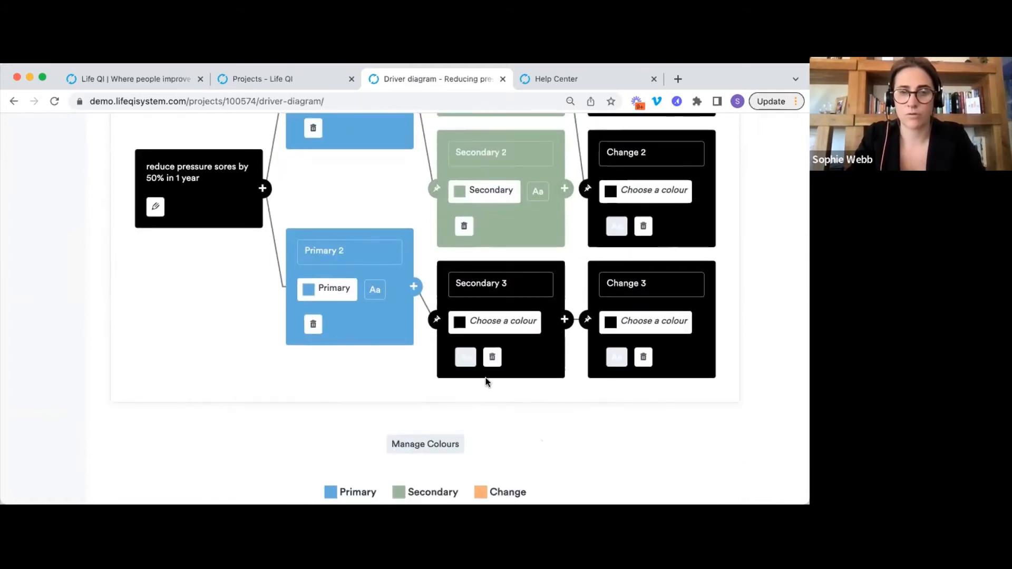
{"action": "left_click", "coordinate": [625, 321]}
{"action": "left_click", "coordinate": [442, 395]}
{"action": "left_click", "coordinate": [501, 322]}
{"action": "left_click", "coordinate": [391, 392]}
{"action": "left_click", "coordinate": [611, 192]}
{"action": "left_click", "coordinate": [442, 262]}
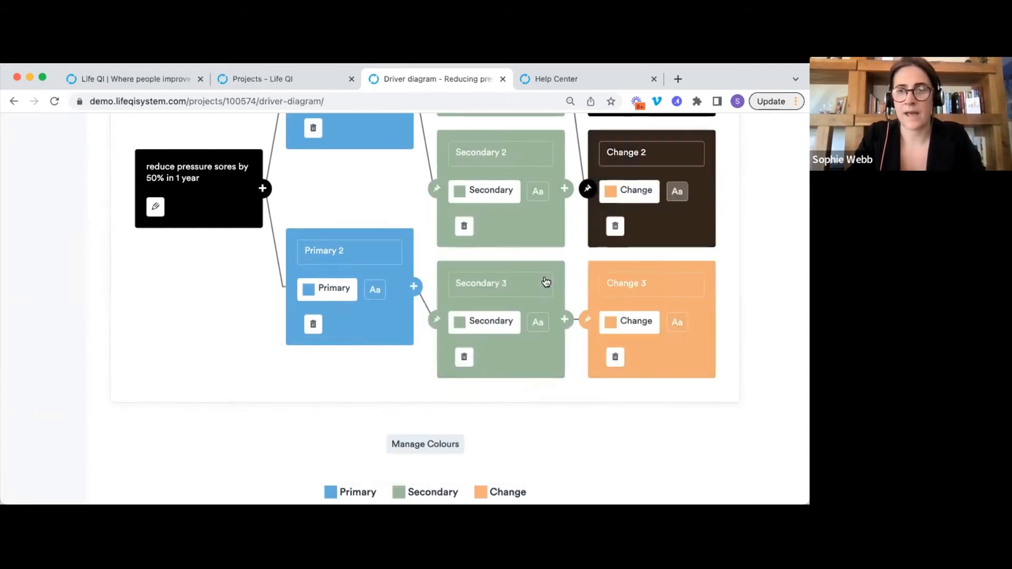
{"action": "scroll", "coordinate": [620, 308], "scroll_direction": "up", "scroll_amount": 1}
{"action": "scroll", "coordinate": [619, 308], "scroll_direction": "up", "scroll_amount": 3}
{"action": "left_click", "coordinate": [655, 196]}
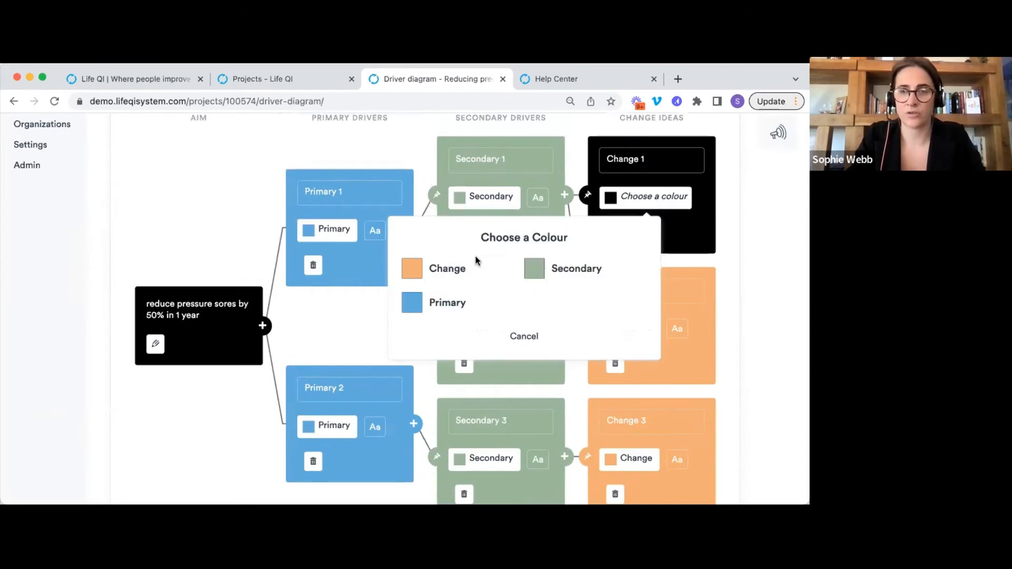
{"action": "left_click", "coordinate": [445, 273]}
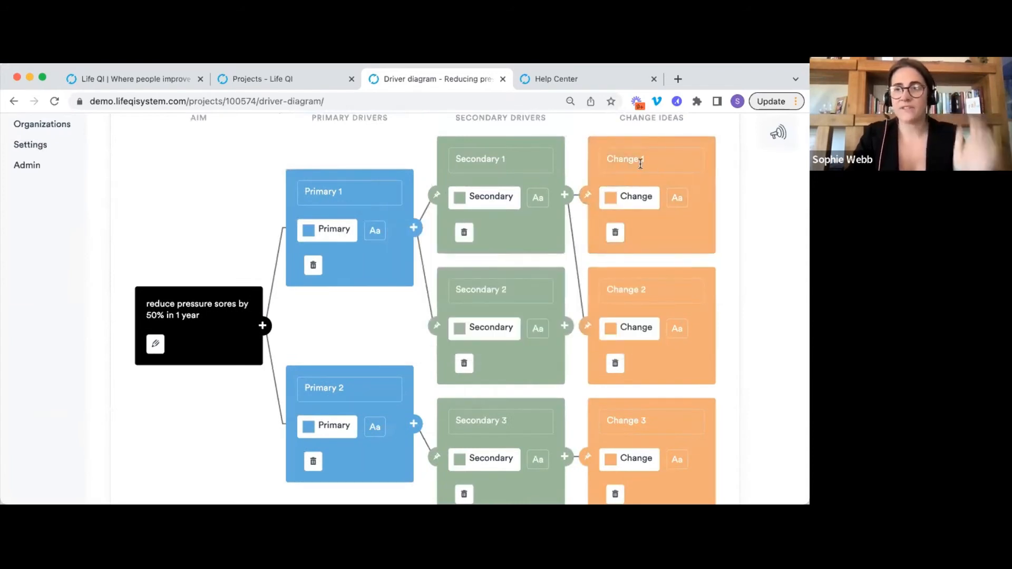
Make the title text dark on all three Change and all three Secondary boxes.
{"action": "left_click", "coordinate": [678, 203]}
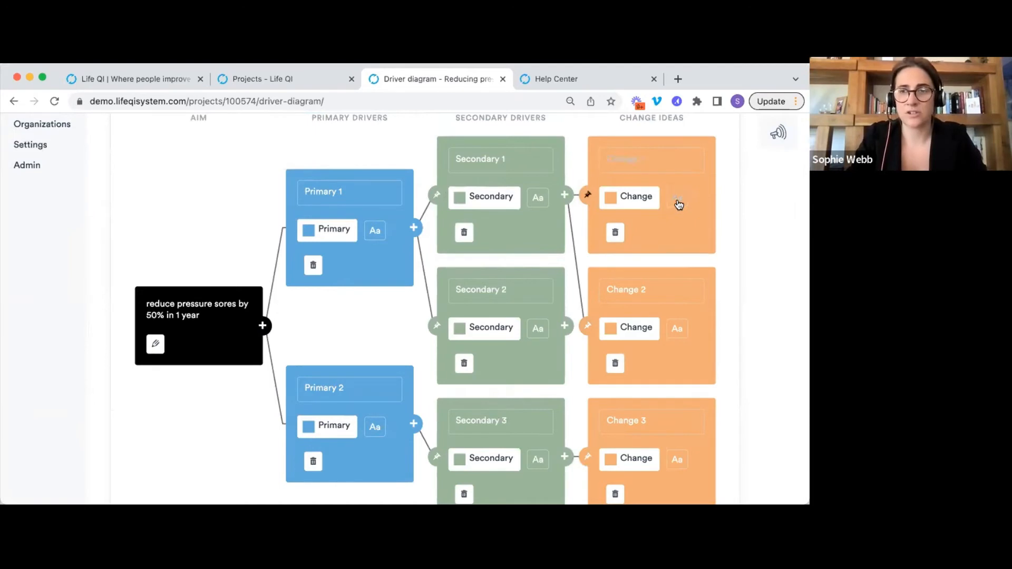
{"action": "left_click", "coordinate": [676, 332]}
{"action": "scroll", "coordinate": [717, 260], "scroll_direction": "down", "scroll_amount": 3}
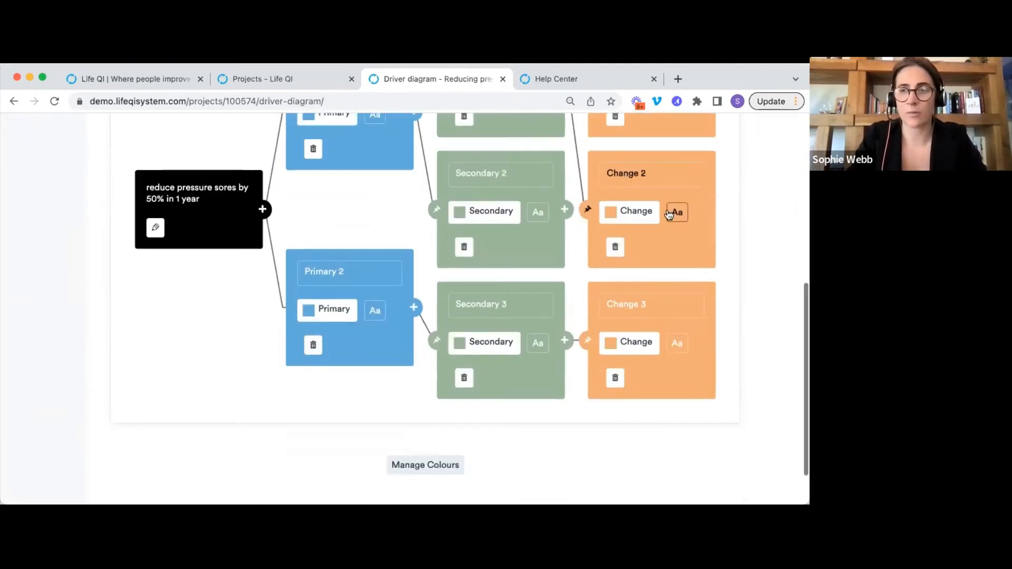
{"action": "left_click", "coordinate": [679, 349]}
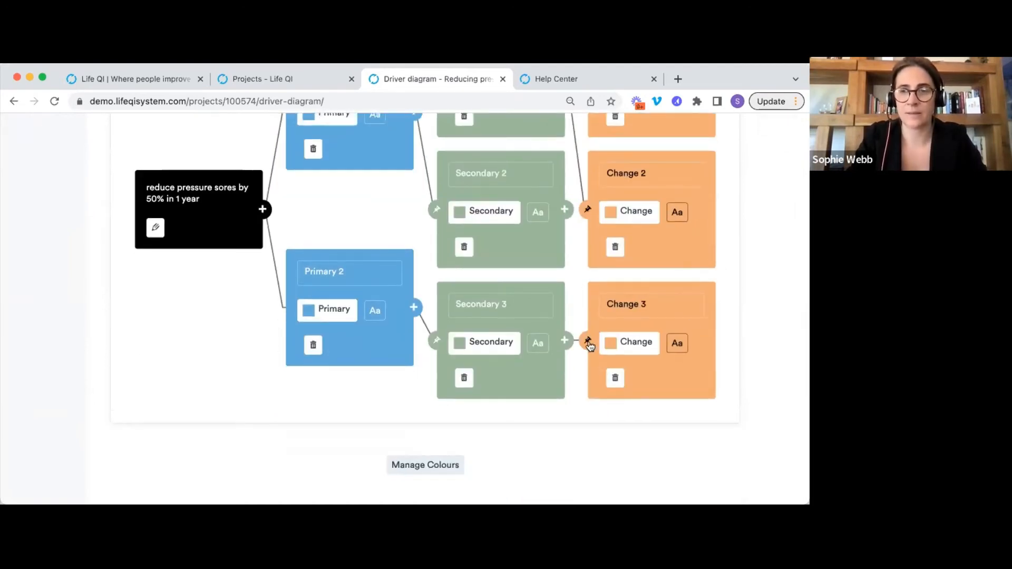
{"action": "left_click", "coordinate": [541, 341]}
{"action": "left_click", "coordinate": [538, 211]}
{"action": "scroll", "coordinate": [537, 210], "scroll_direction": "up", "scroll_amount": 2}
{"action": "left_click", "coordinate": [537, 182]}
{"action": "scroll", "coordinate": [568, 250], "scroll_direction": "up", "scroll_amount": 2}
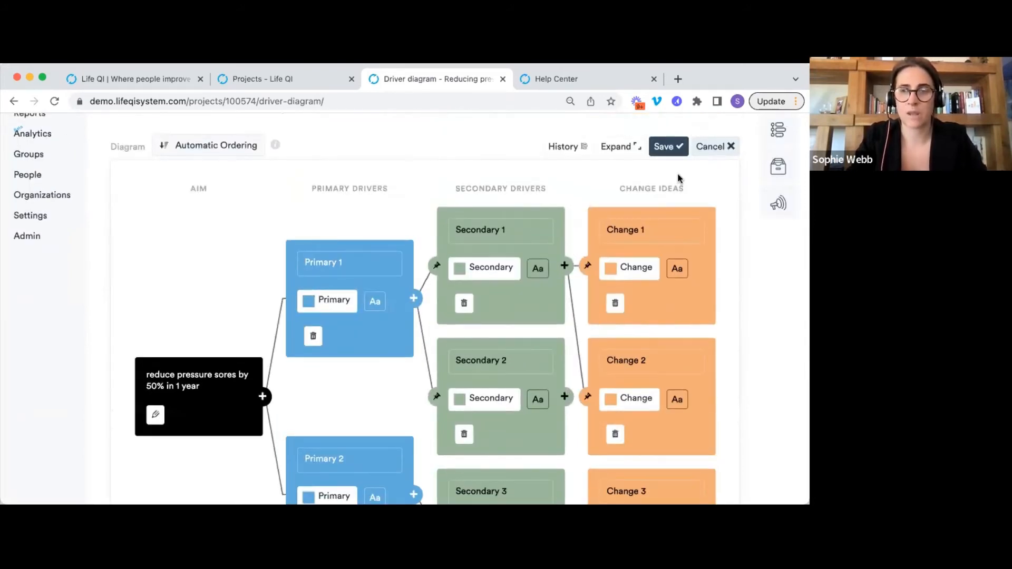
Save the diagram, view it full-size and check its version history before closing both views.
{"action": "left_click", "coordinate": [667, 147]}
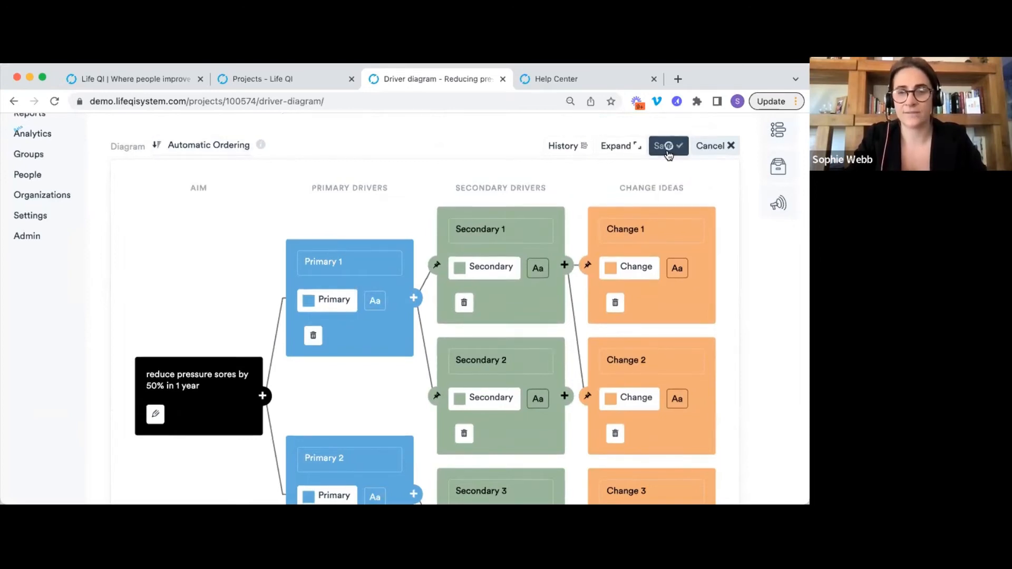
{"action": "scroll", "coordinate": [717, 332], "scroll_direction": "up", "scroll_amount": 2}
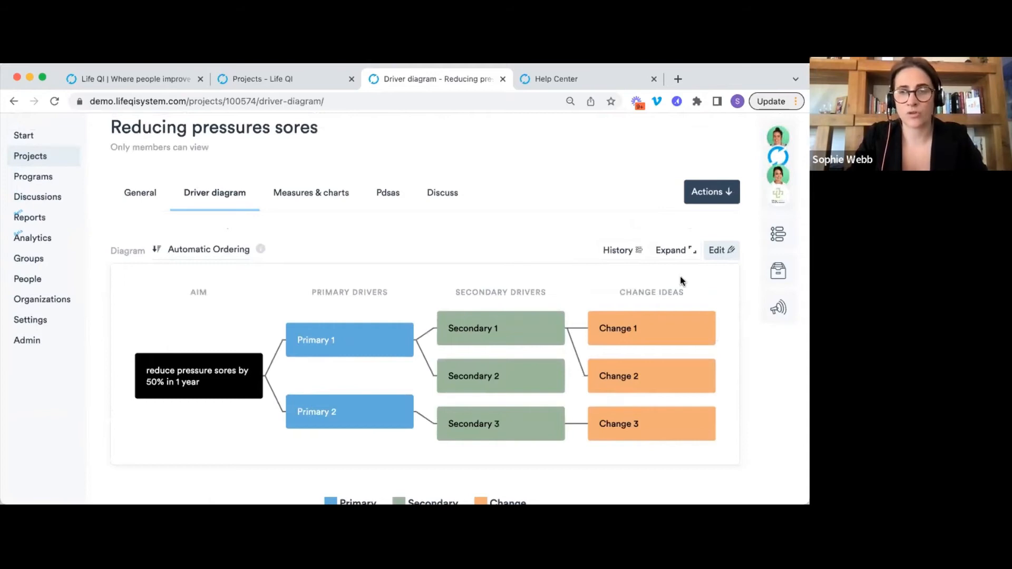
{"action": "left_click", "coordinate": [675, 251]}
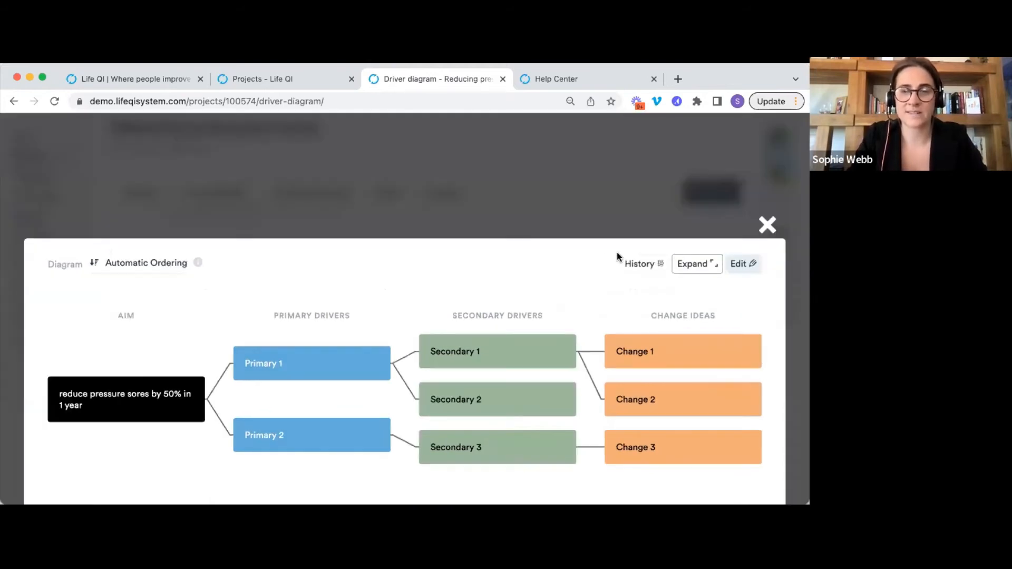
{"action": "scroll", "coordinate": [604, 255], "scroll_direction": "down", "scroll_amount": 3}
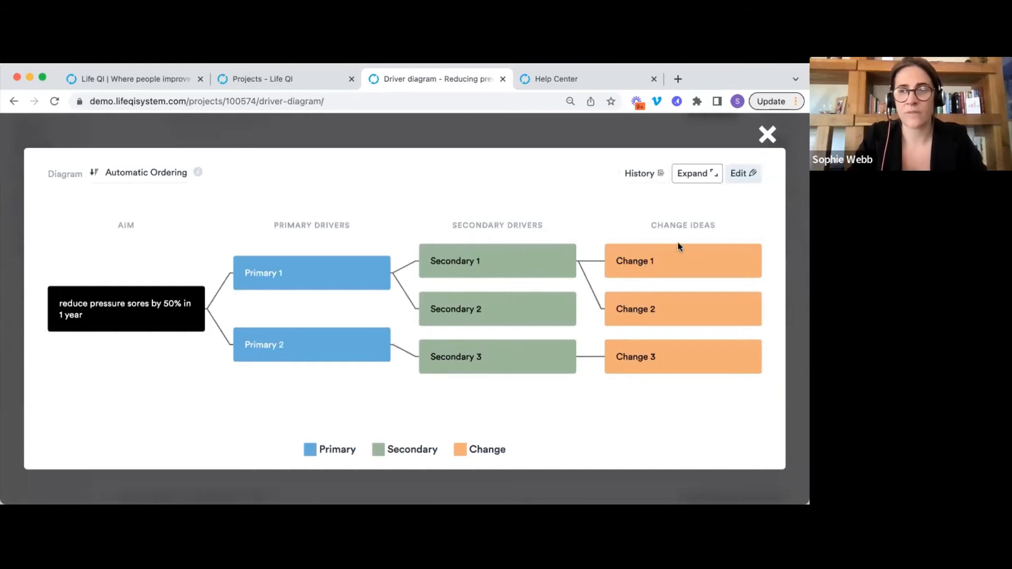
{"action": "left_click", "coordinate": [647, 179]}
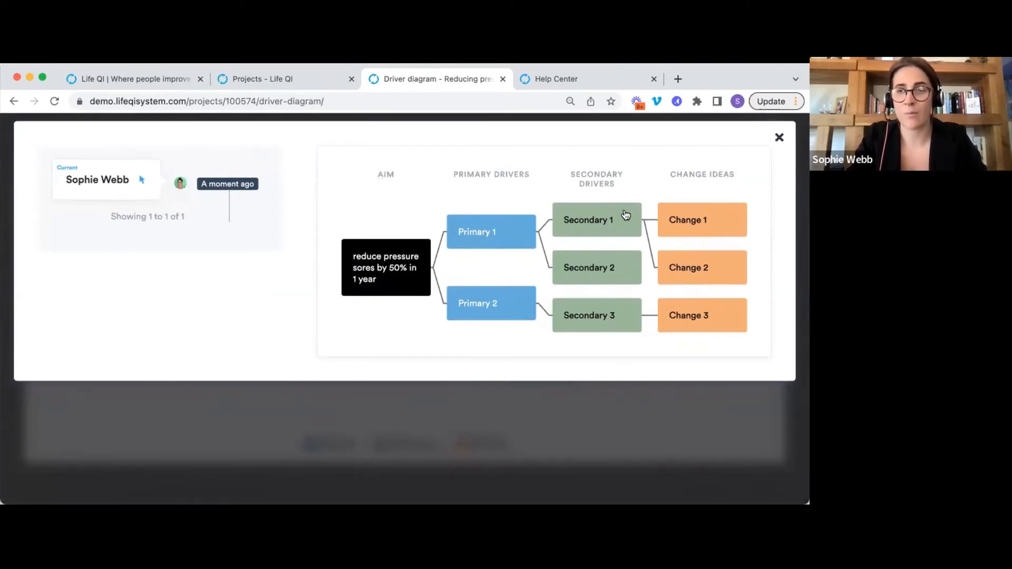
{"action": "left_click", "coordinate": [779, 138]}
{"action": "left_click", "coordinate": [765, 134]}
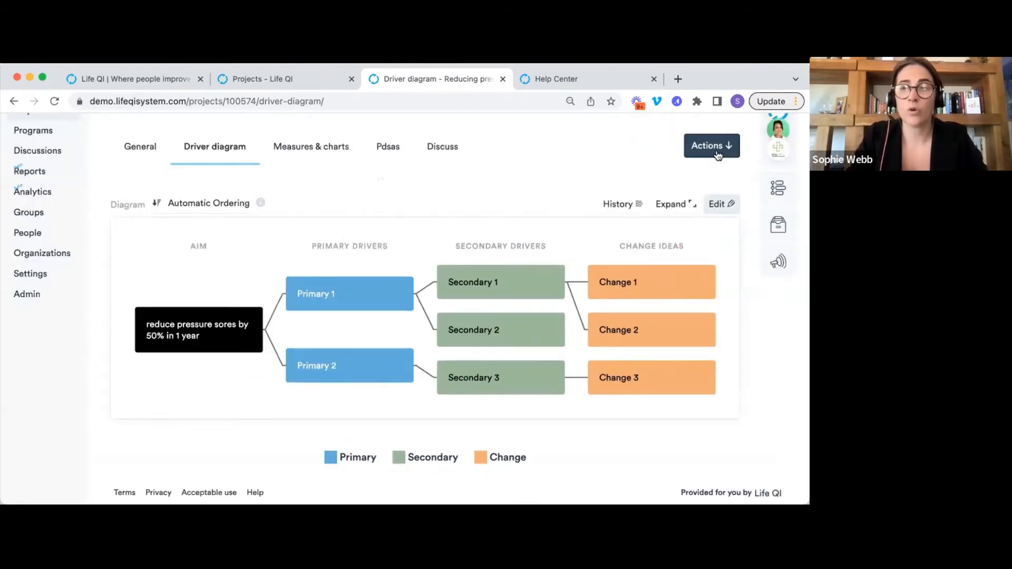
Glance at the project Actions menu, visit the empty Measures & charts page, then return to Driver diagram.
{"action": "left_click", "coordinate": [717, 153]}
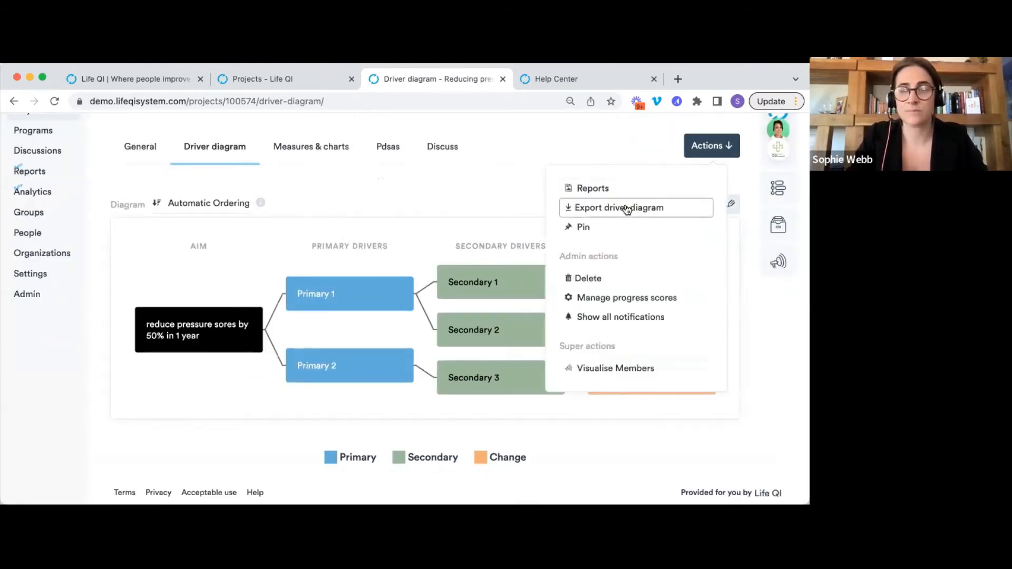
{"action": "left_click", "coordinate": [445, 182]}
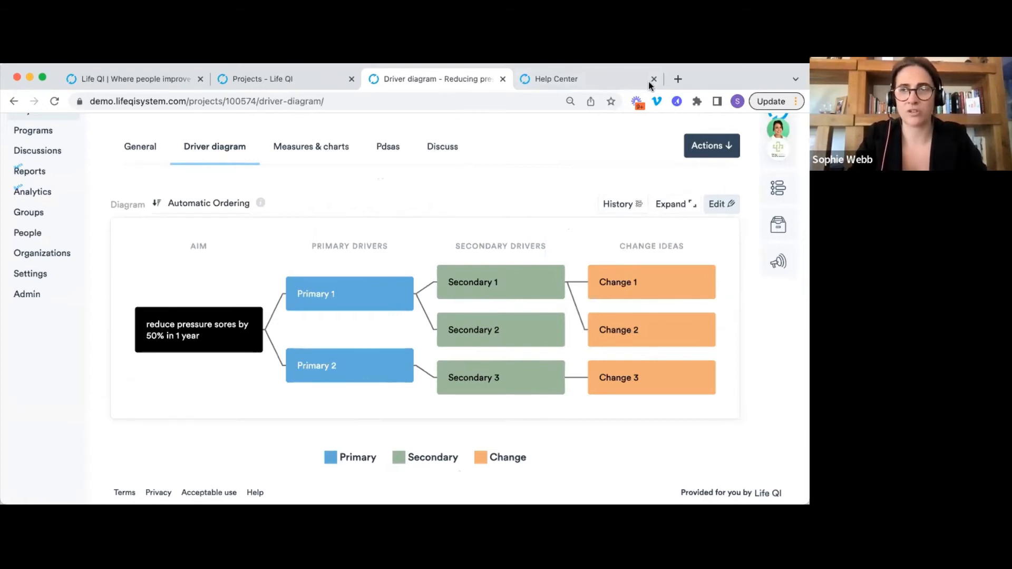
{"action": "left_click", "coordinate": [299, 155]}
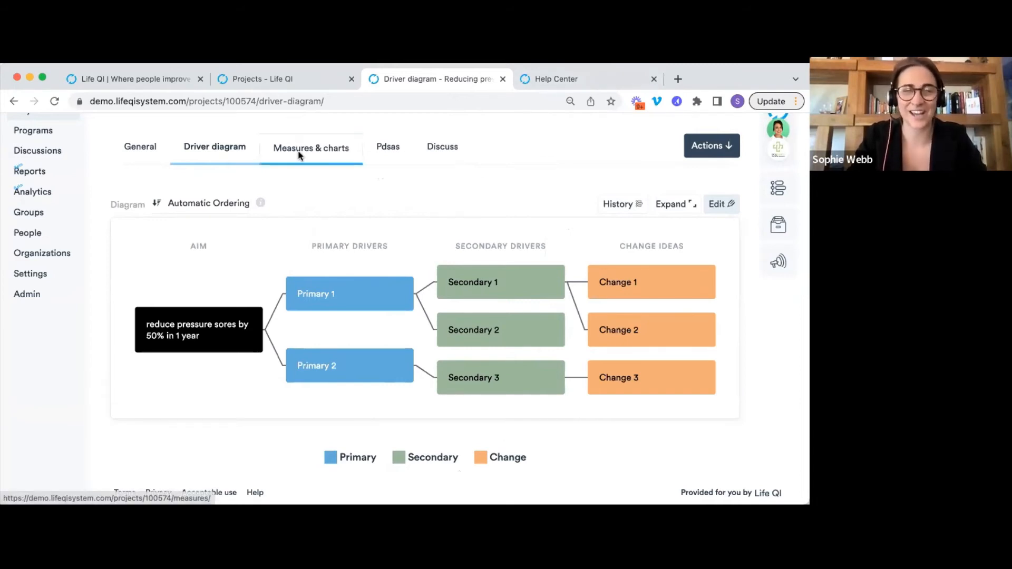
{"action": "left_click", "coordinate": [371, 257]}
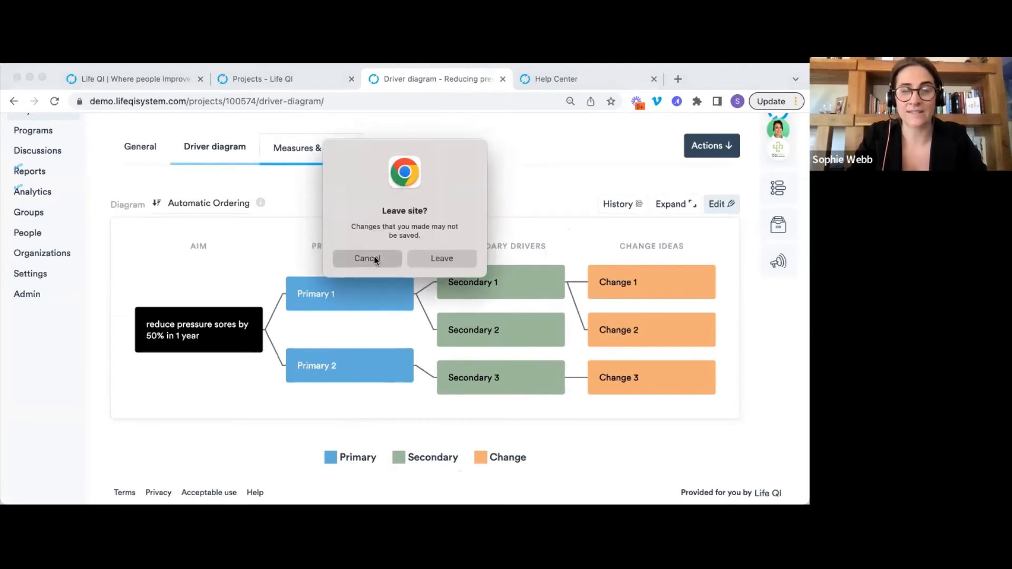
{"action": "left_click", "coordinate": [313, 150]}
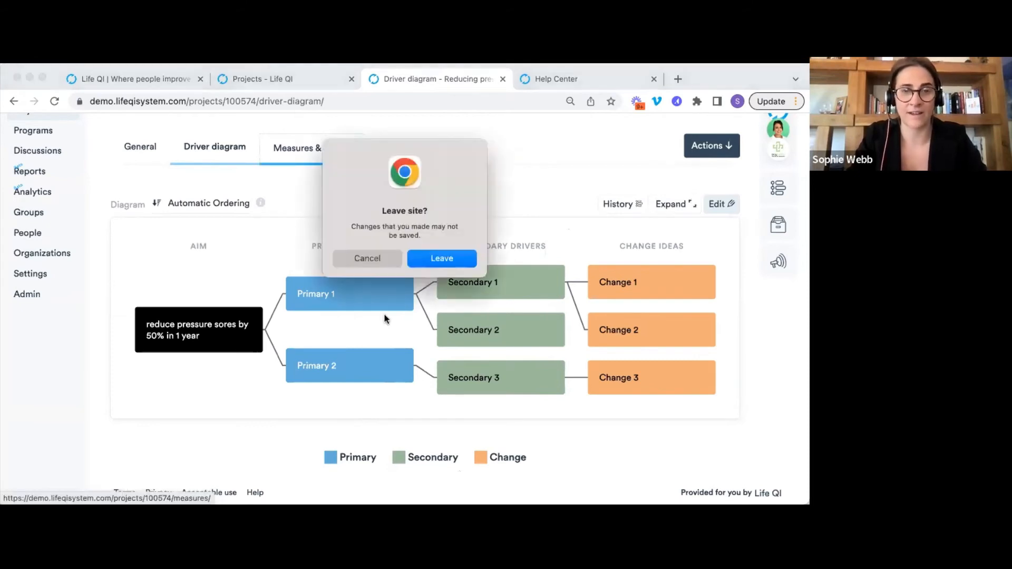
{"action": "left_click", "coordinate": [436, 258]}
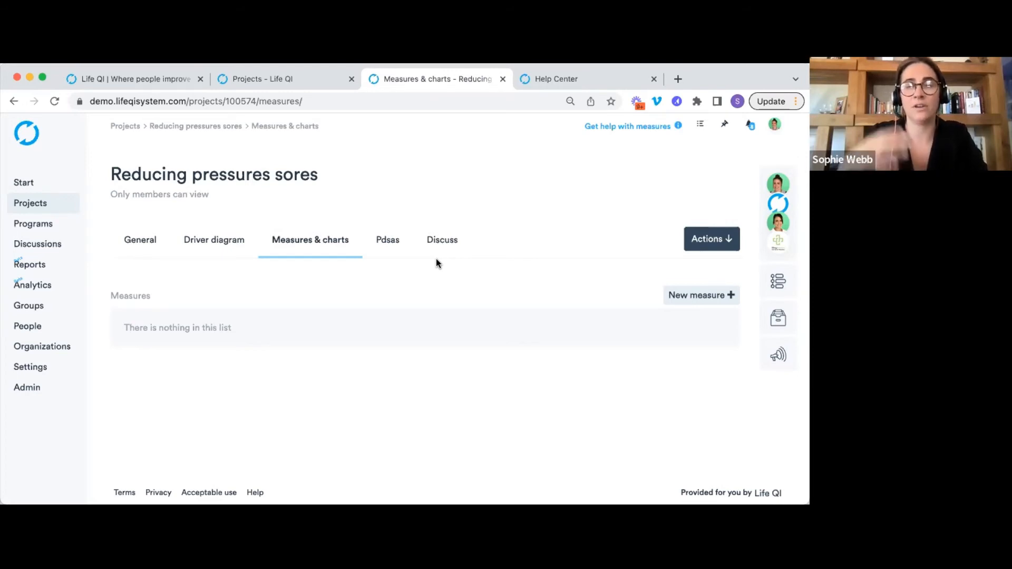
{"action": "left_click", "coordinate": [212, 257]}
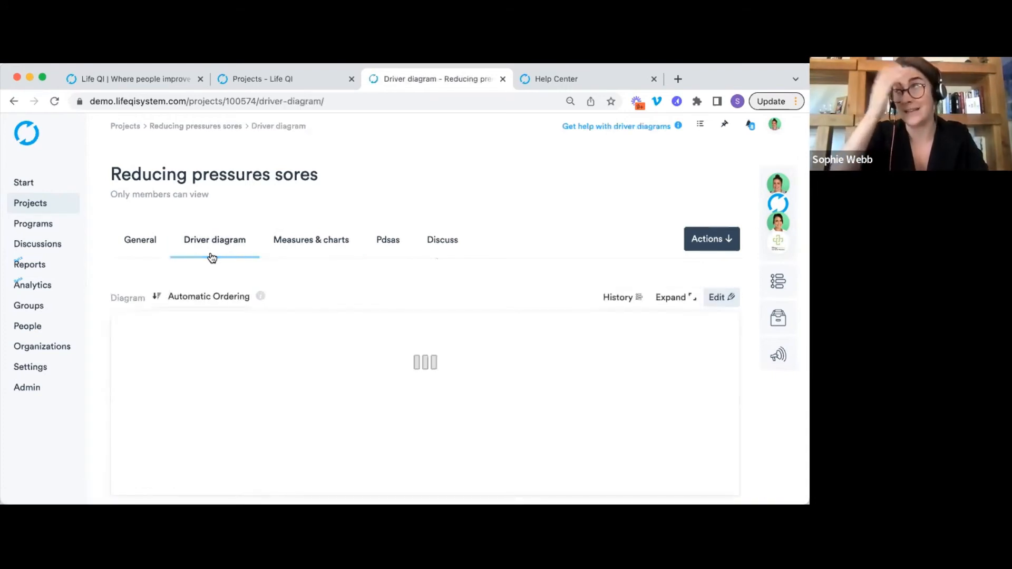
Visit the Measures & charts section and come back to the Driver diagram.
{"action": "scroll", "coordinate": [614, 295], "scroll_direction": "down", "scroll_amount": 2}
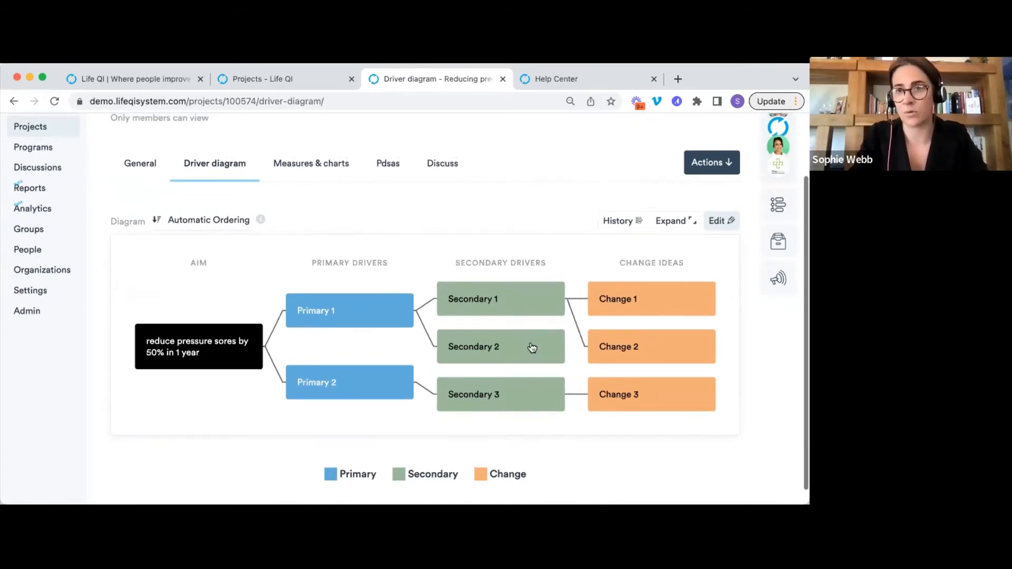
{"action": "scroll", "coordinate": [364, 279], "scroll_direction": "up", "scroll_amount": 2}
{"action": "left_click", "coordinate": [318, 252]}
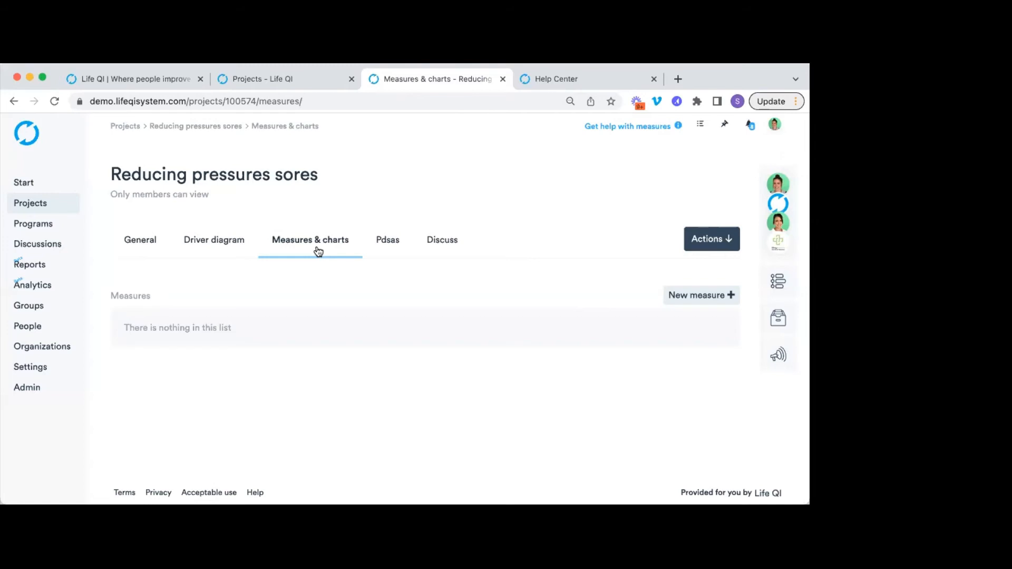
{"action": "left_click", "coordinate": [230, 246]}
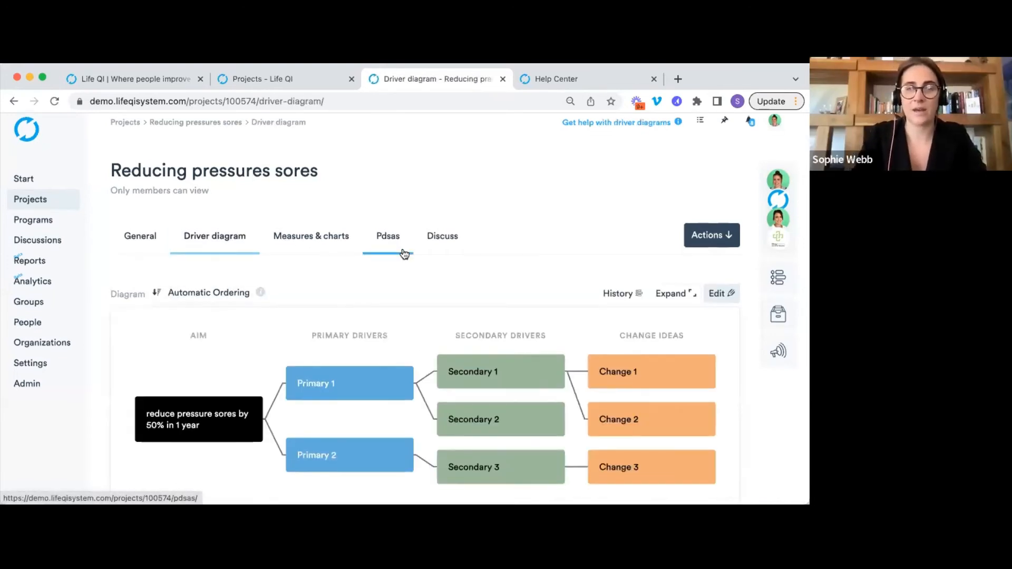
Check the project Actions list, go to Measures & charts and start a new measure.
{"action": "scroll", "coordinate": [402, 253], "scroll_direction": "down", "scroll_amount": 1}
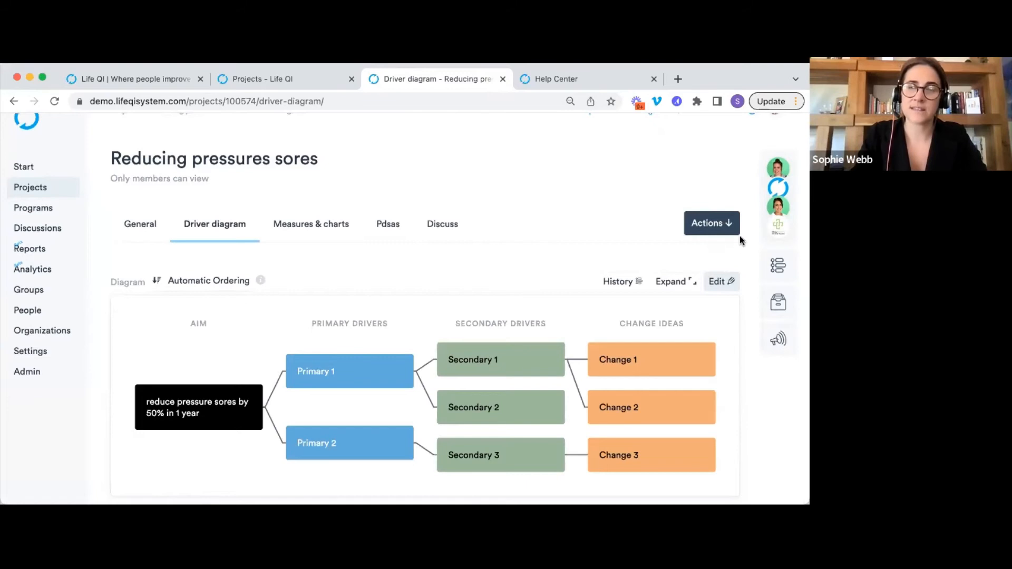
{"action": "left_click", "coordinate": [715, 232]}
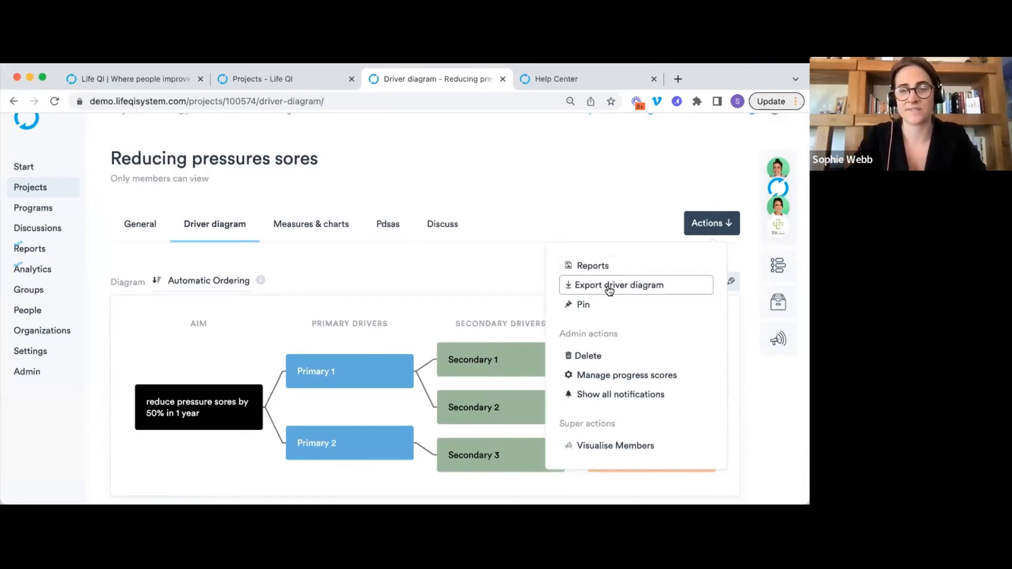
{"action": "left_click", "coordinate": [502, 216]}
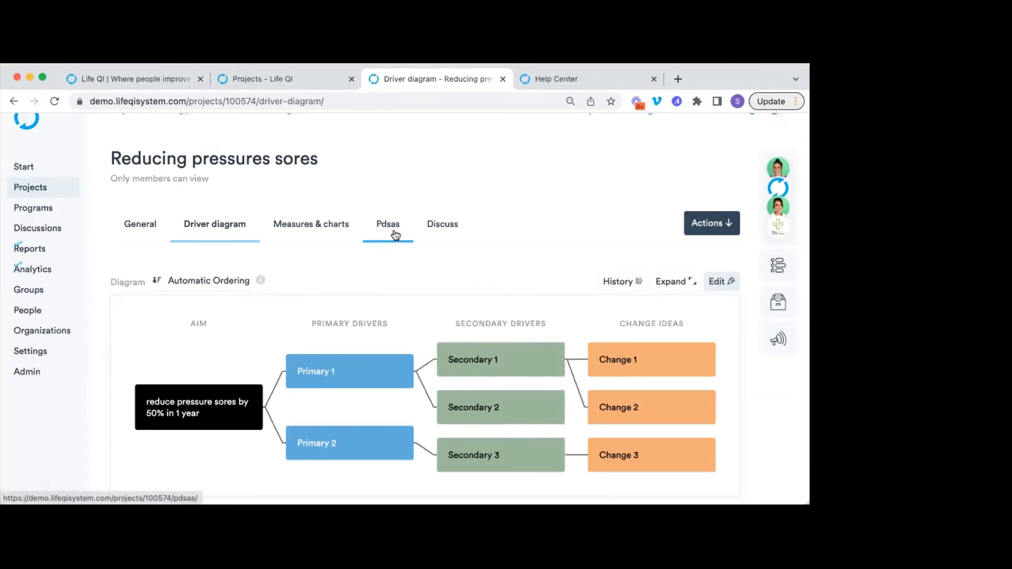
{"action": "left_click", "coordinate": [317, 232]}
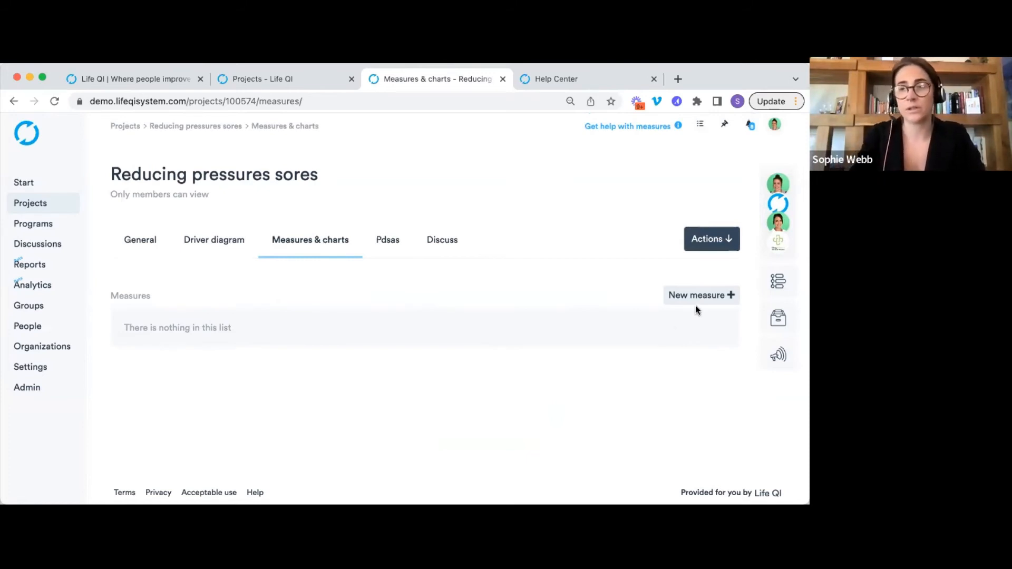
{"action": "left_click", "coordinate": [706, 296]}
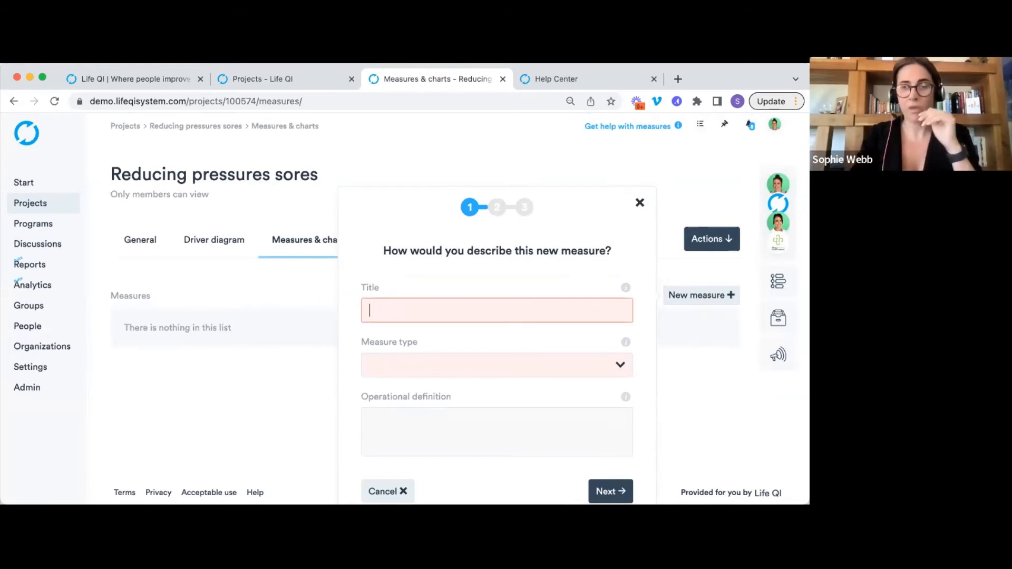
Title the measure 'Number of patients with pressure sores' and make it an Outcome measure.
{"action": "scroll", "coordinate": [457, 351], "scroll_direction": "down", "scroll_amount": 1}
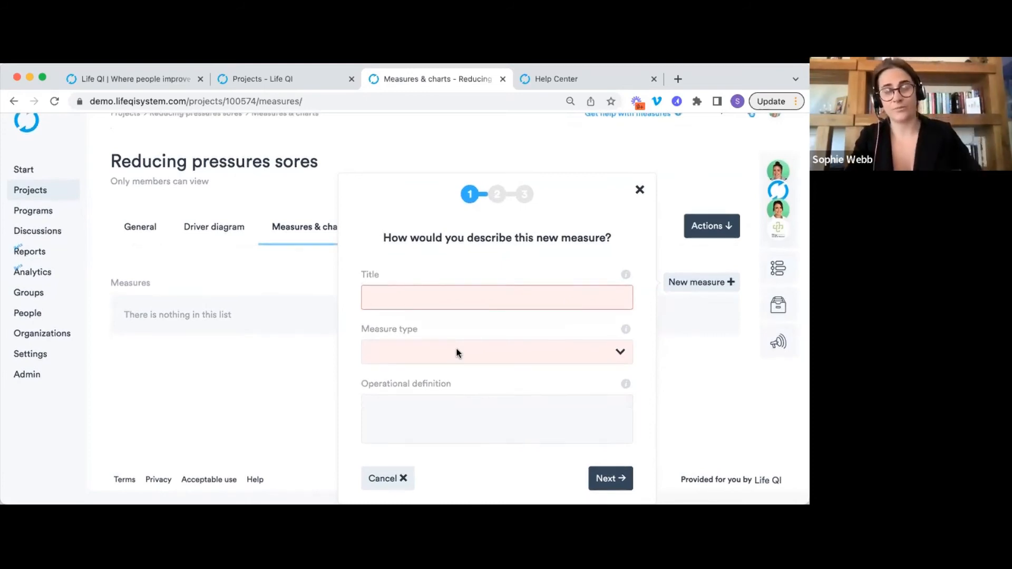
{"action": "left_click", "coordinate": [500, 298]}
{"action": "type", "text": "t"}
{"action": "key", "text": "BackSpace"}
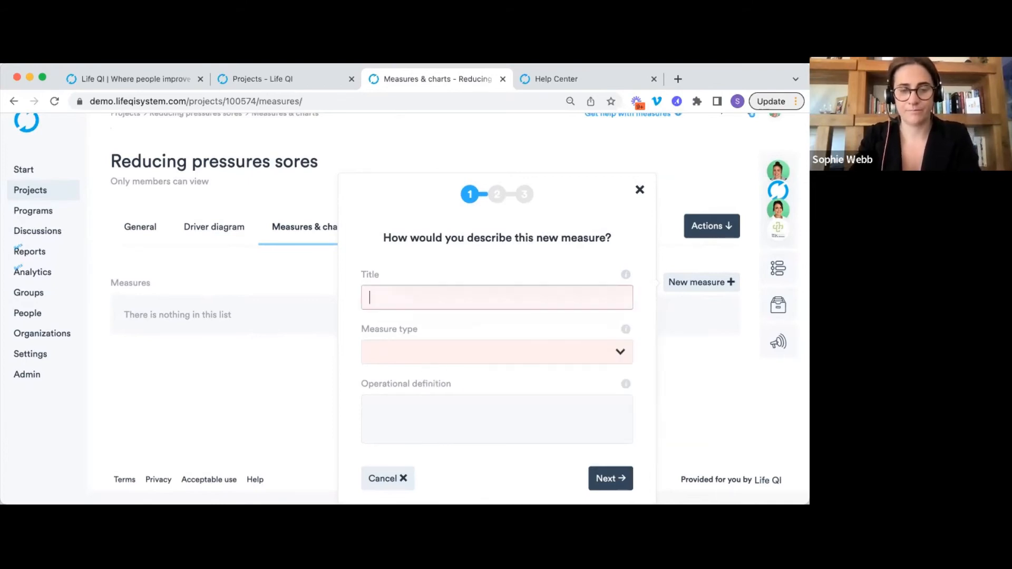
{"action": "type", "text": "Number of patients with pressure sores"}
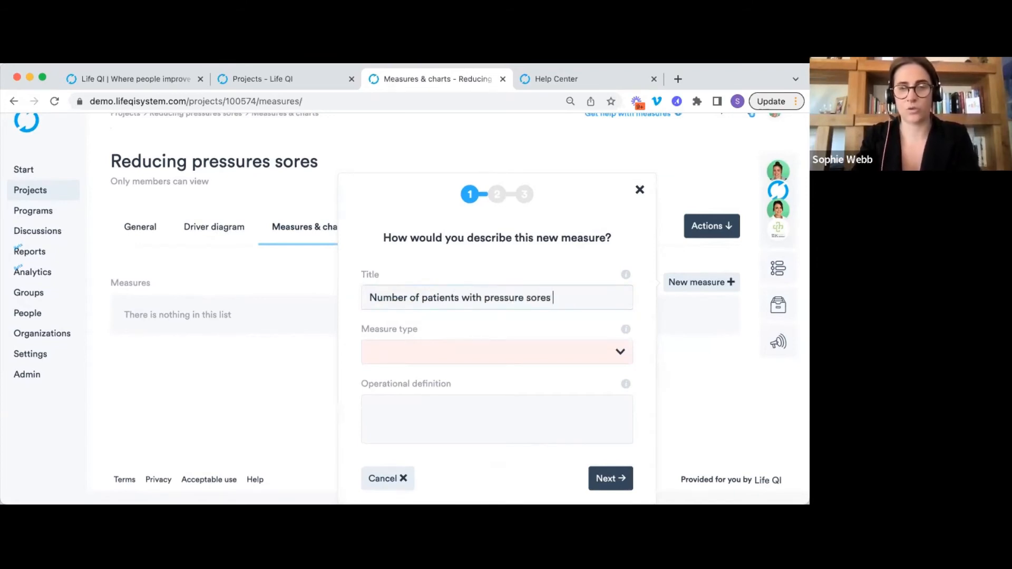
{"action": "left_click", "coordinate": [474, 354]}
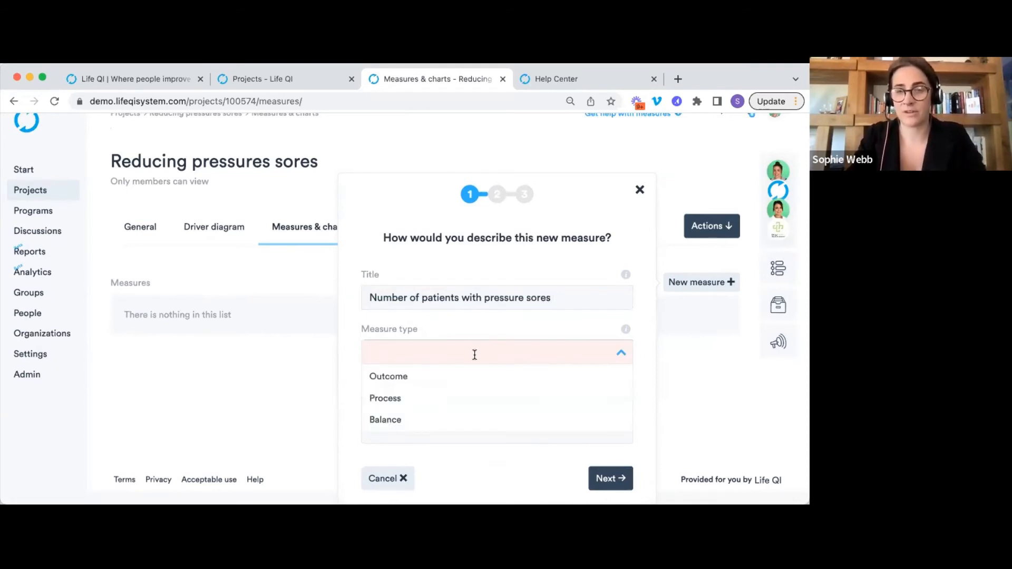
{"action": "left_click", "coordinate": [461, 377]}
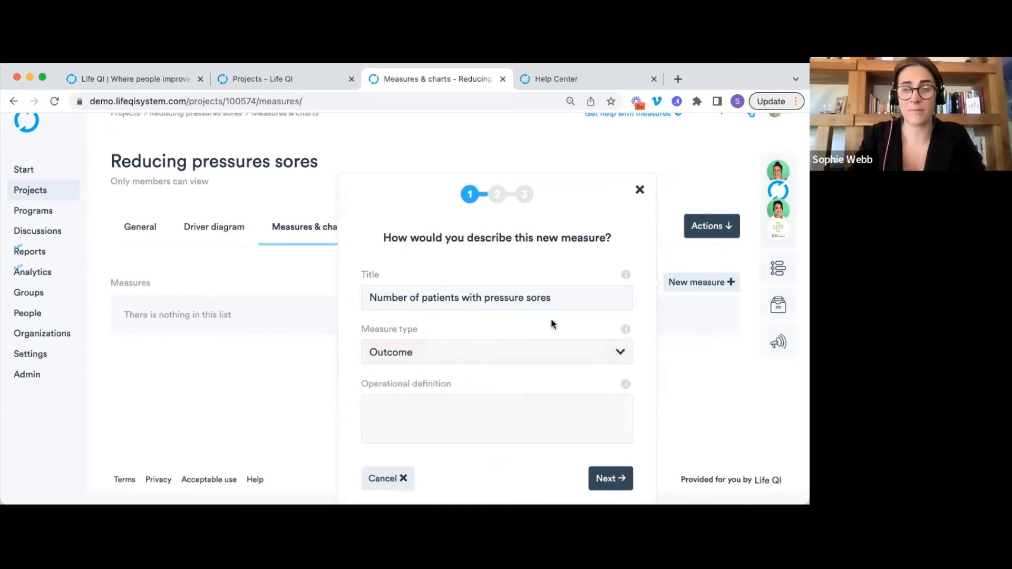
{"action": "left_click", "coordinate": [626, 331]}
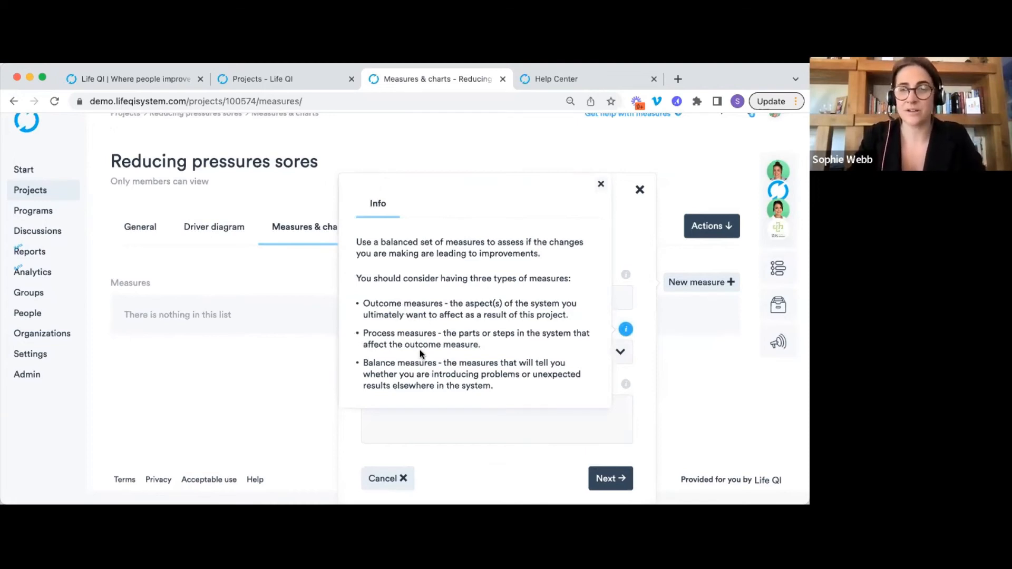
{"action": "left_click", "coordinate": [633, 238]}
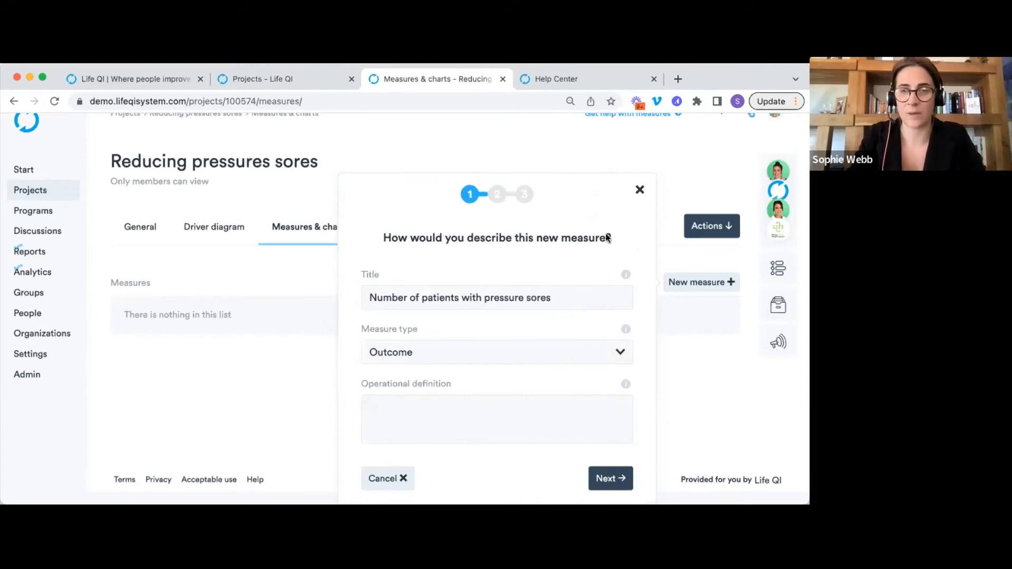
Define it as 'The number of patients in ward a with pressure sores' and continue.
{"action": "left_click", "coordinate": [397, 423]}
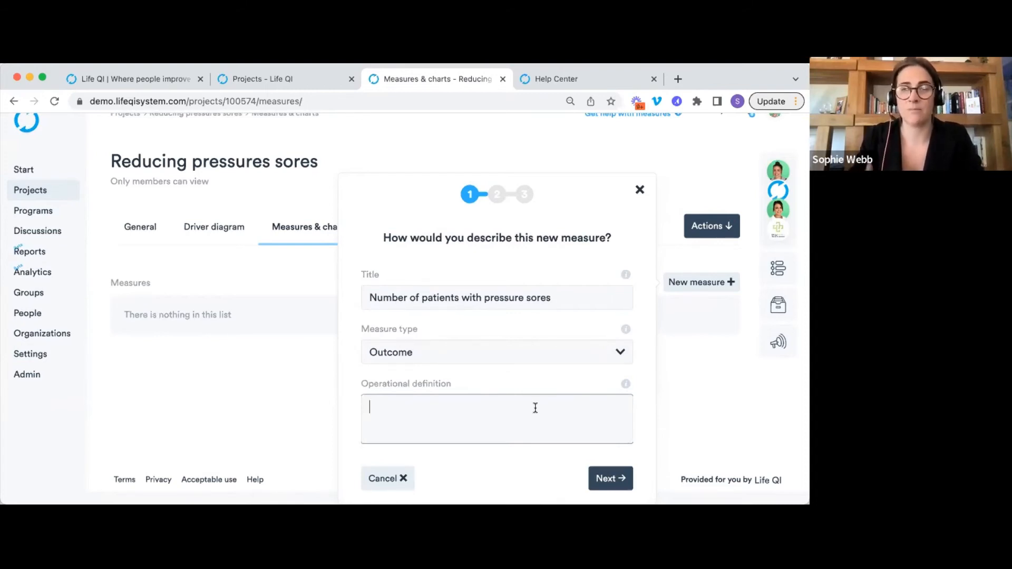
{"action": "type", "text": "The n"}
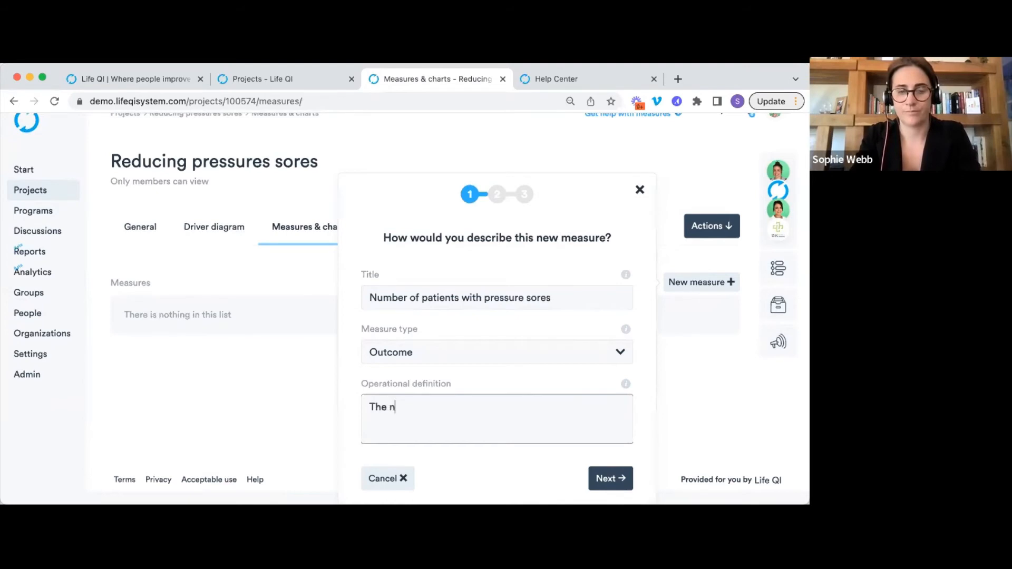
{"action": "type", "text": "umber of patien"}
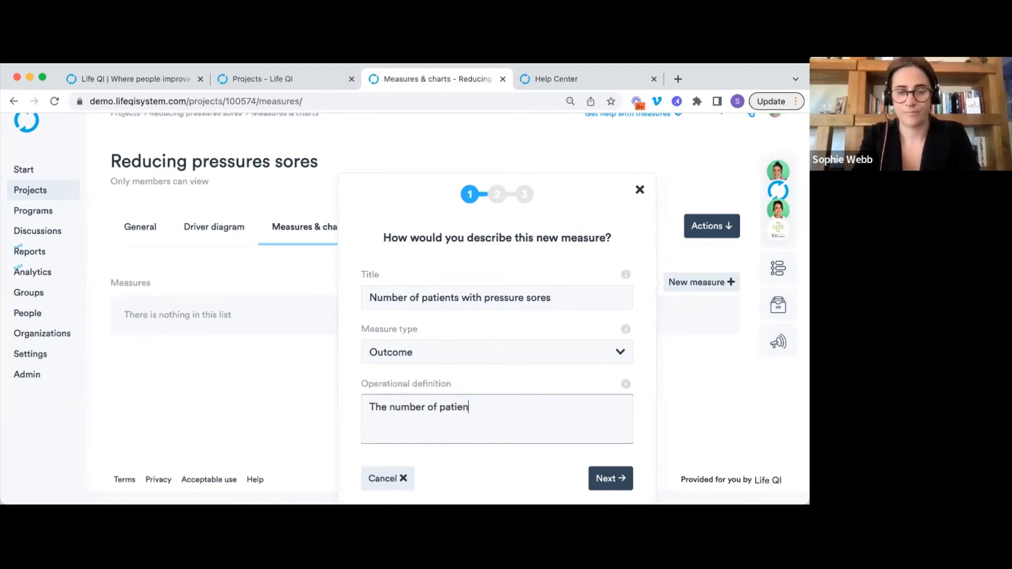
{"action": "type", "text": "ts in ward a"}
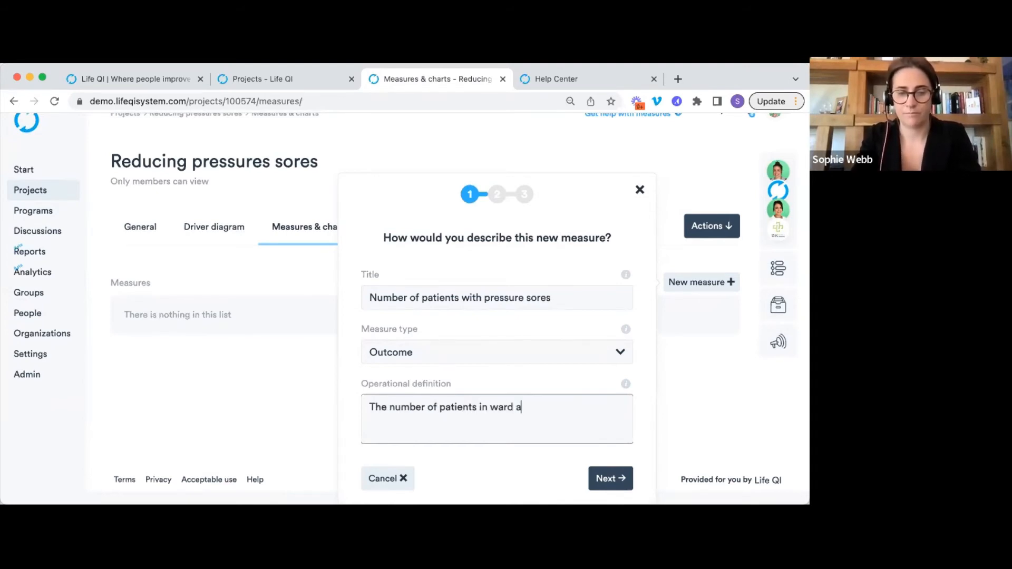
{"action": "type", "text": " with pressure sores"}
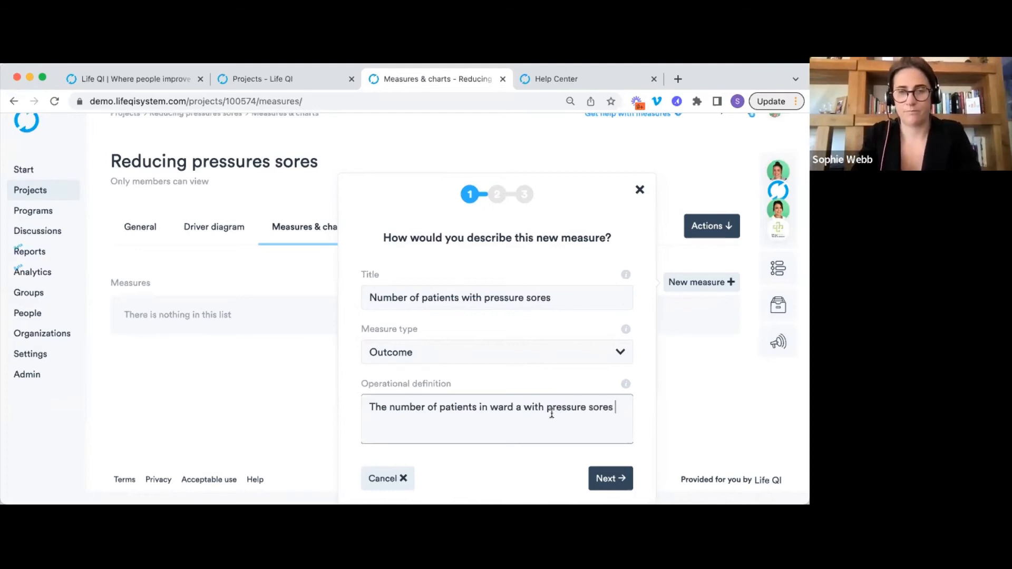
{"action": "left_click", "coordinate": [612, 481]}
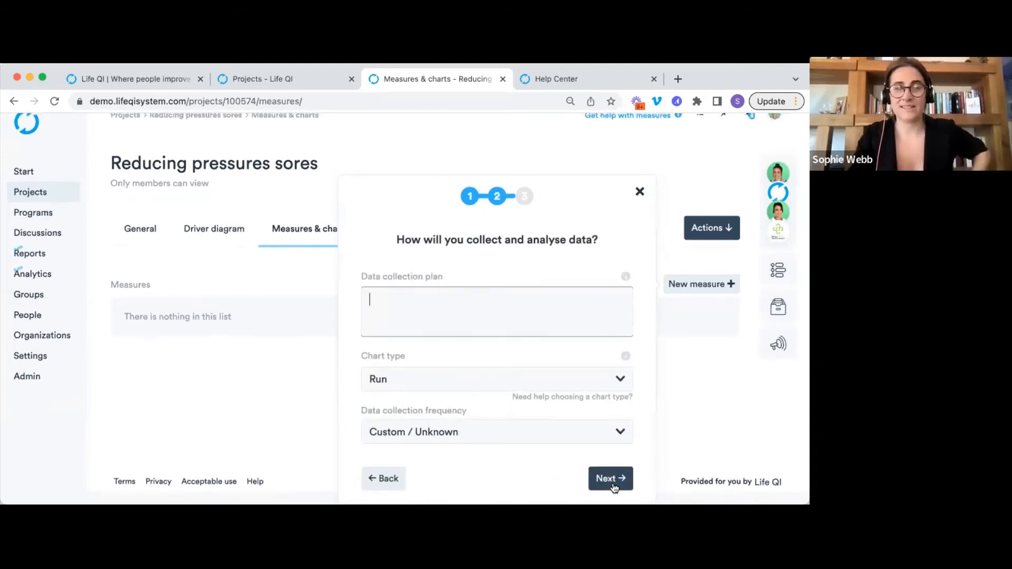
Enter 'Who what where when how' as the measure's data collection plan.
{"action": "type", "text": "Who wh"}
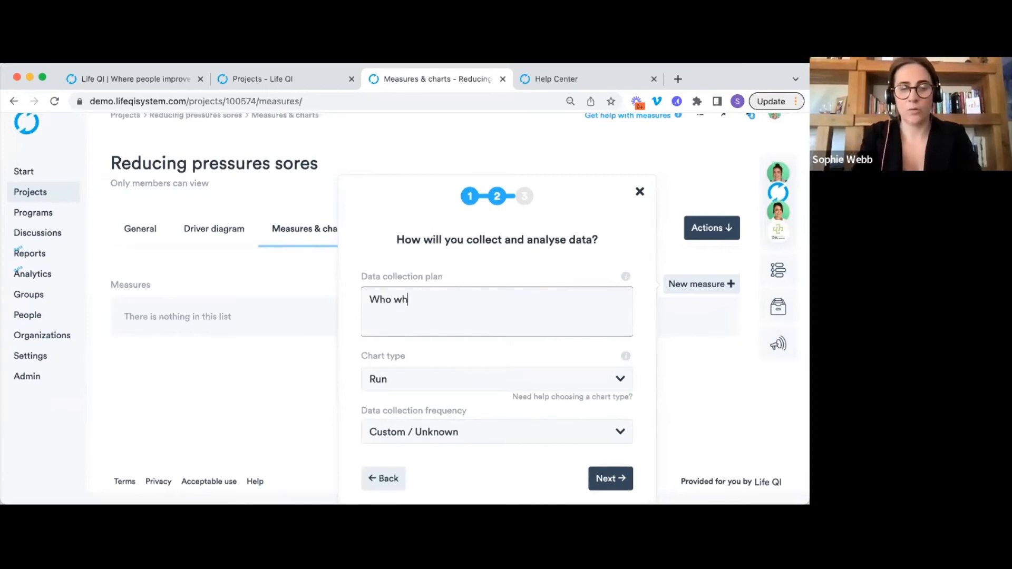
{"action": "type", "text": "at where when how"}
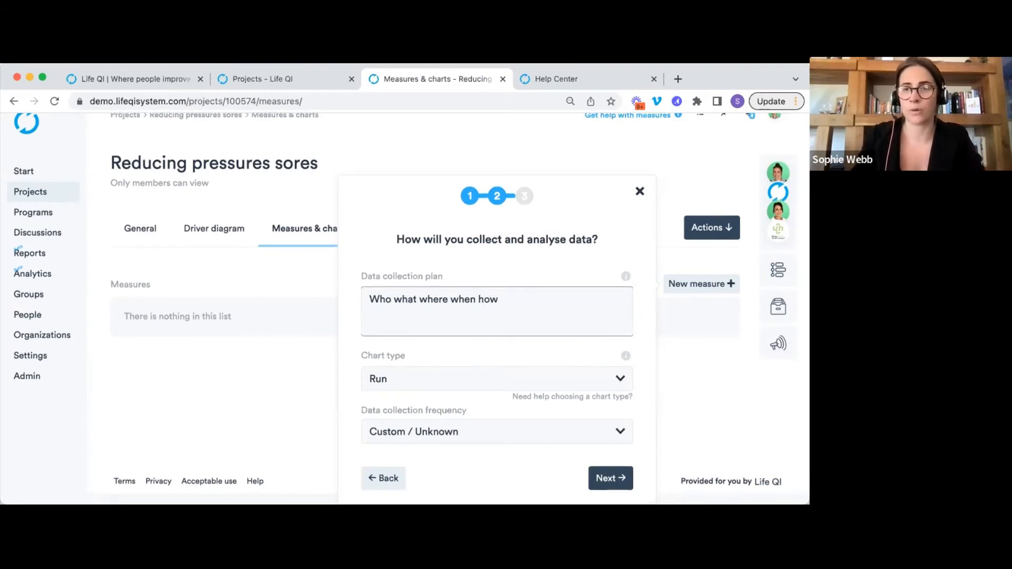
Compare the Run and C chart guidance and choose a C chart for the measure.
{"action": "left_click", "coordinate": [533, 398]}
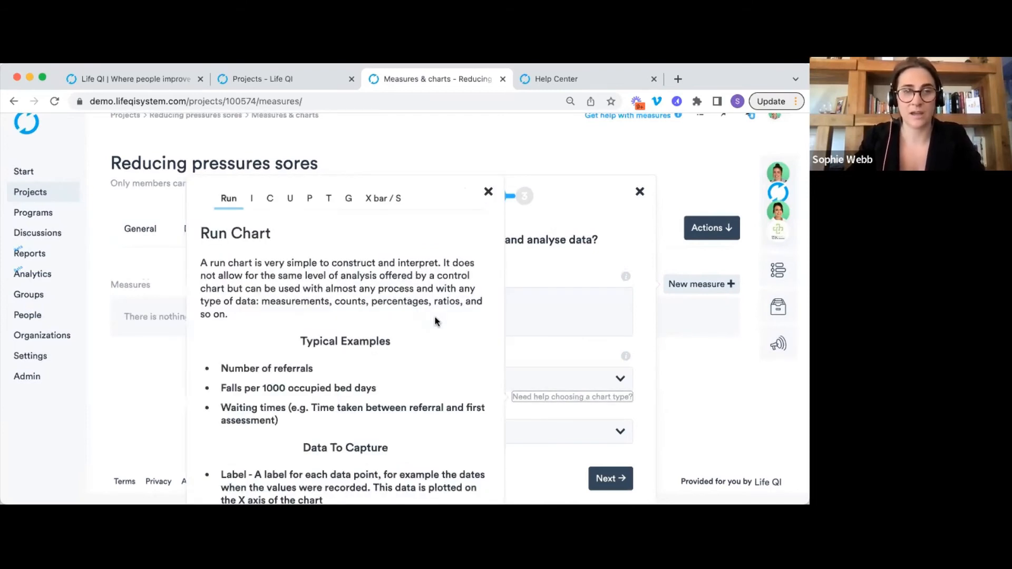
{"action": "scroll", "coordinate": [435, 321], "scroll_direction": "down", "scroll_amount": 2}
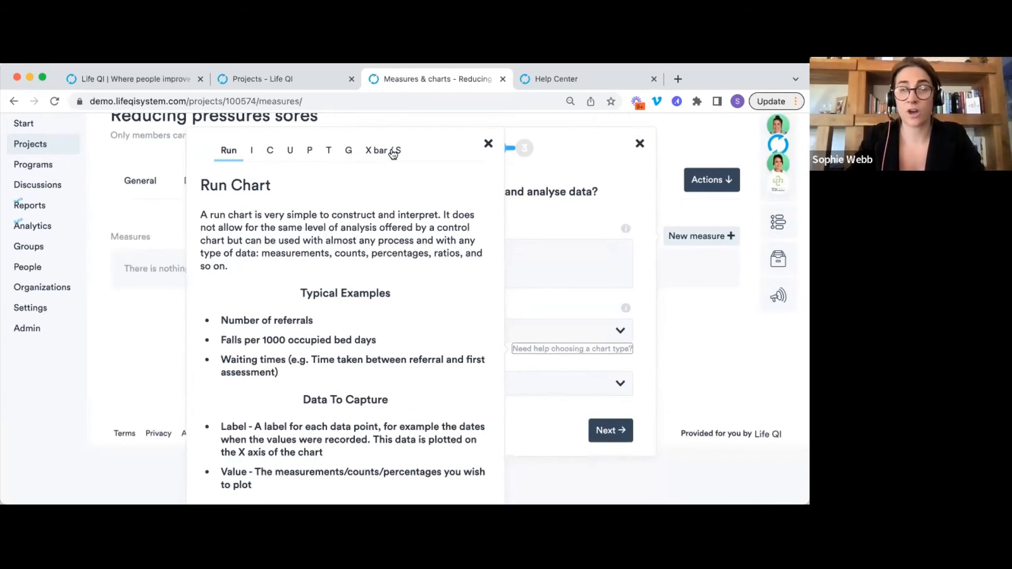
{"action": "scroll", "coordinate": [319, 195], "scroll_direction": "down", "scroll_amount": 1}
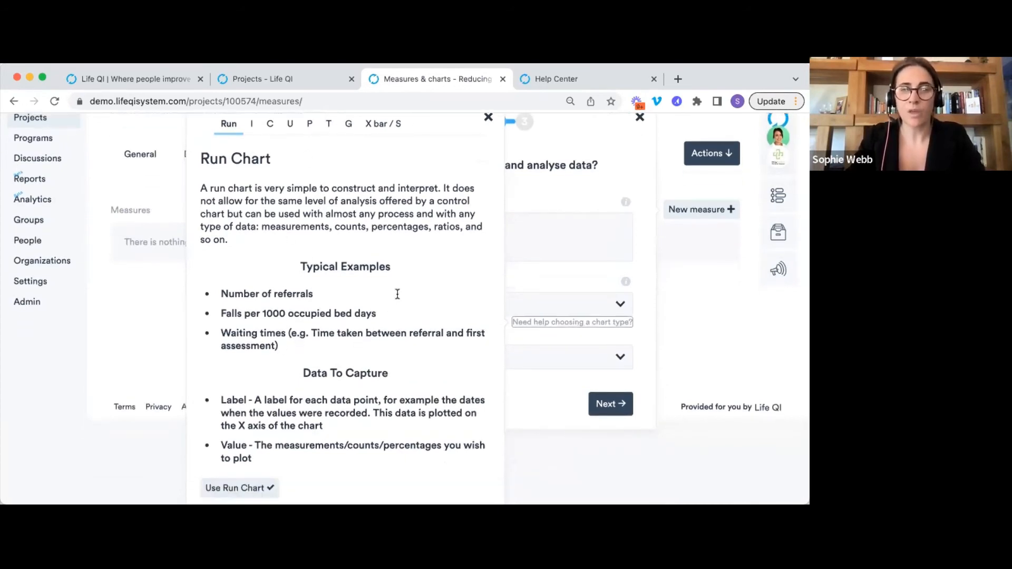
{"action": "scroll", "coordinate": [304, 303], "scroll_direction": "down", "scroll_amount": 1}
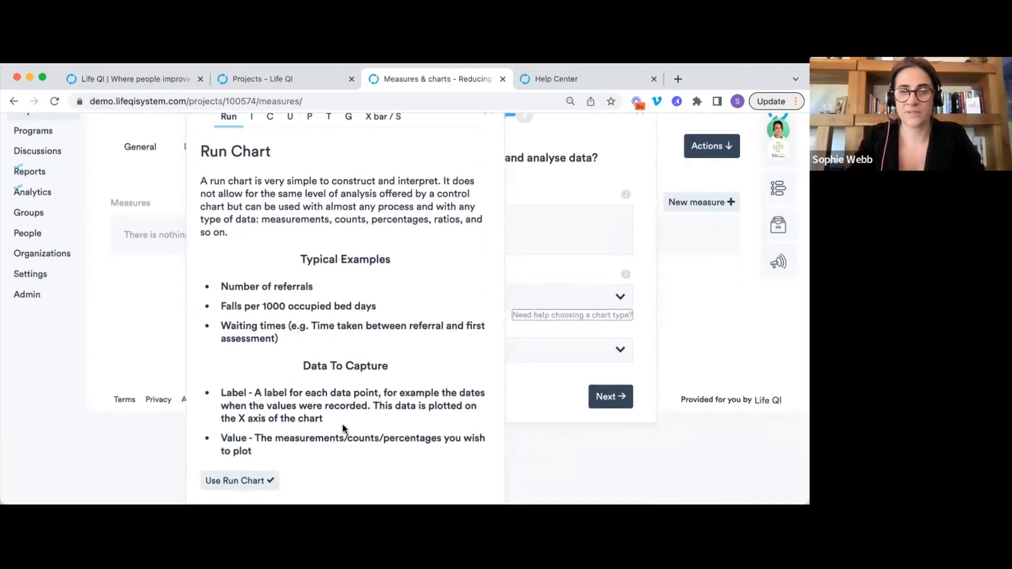
{"action": "scroll", "coordinate": [344, 423], "scroll_direction": "up", "scroll_amount": 3}
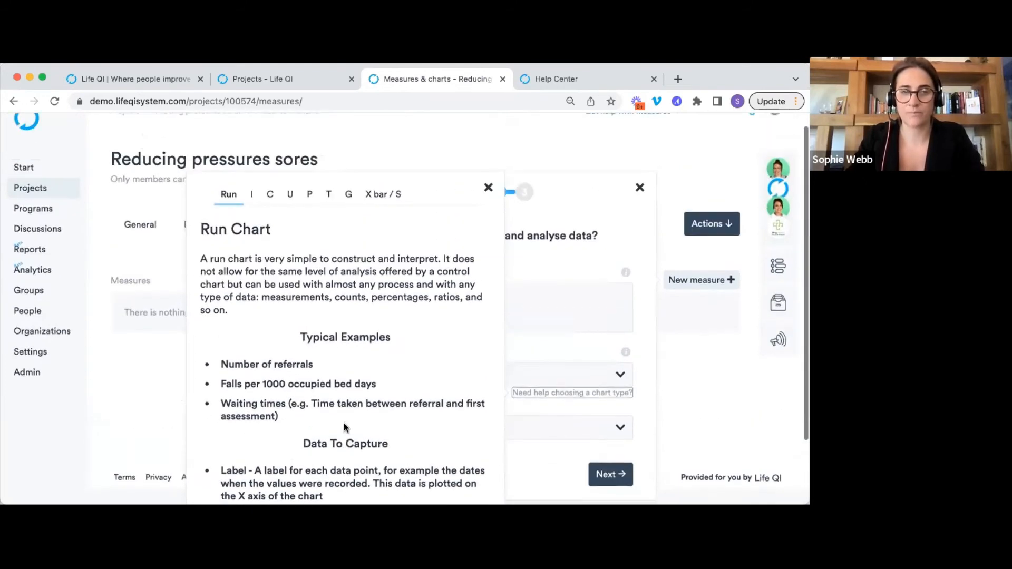
{"action": "left_click", "coordinate": [268, 201]}
{"action": "scroll", "coordinate": [364, 261], "scroll_direction": "down", "scroll_amount": 4}
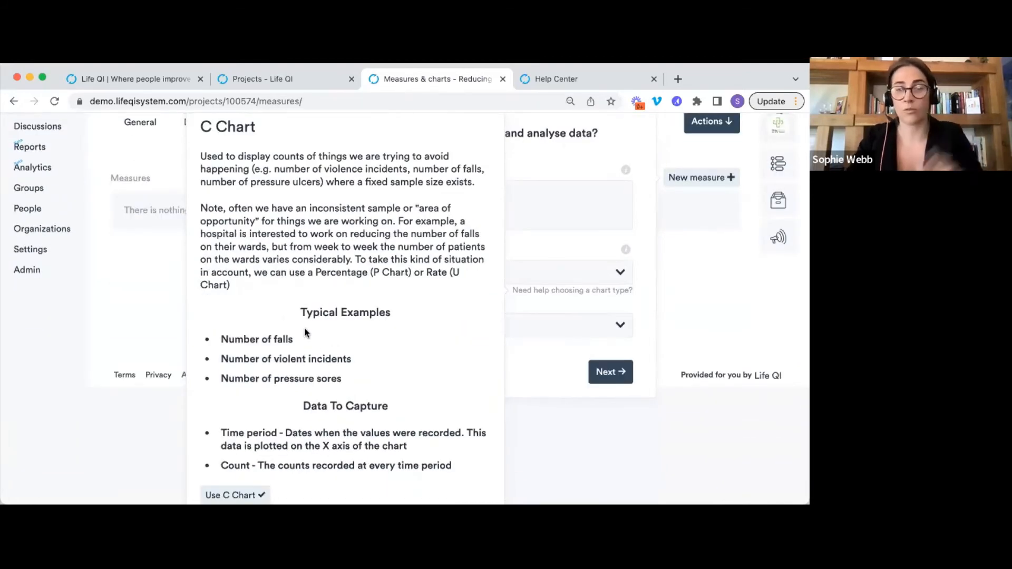
{"action": "scroll", "coordinate": [305, 330], "scroll_direction": "down", "scroll_amount": 1}
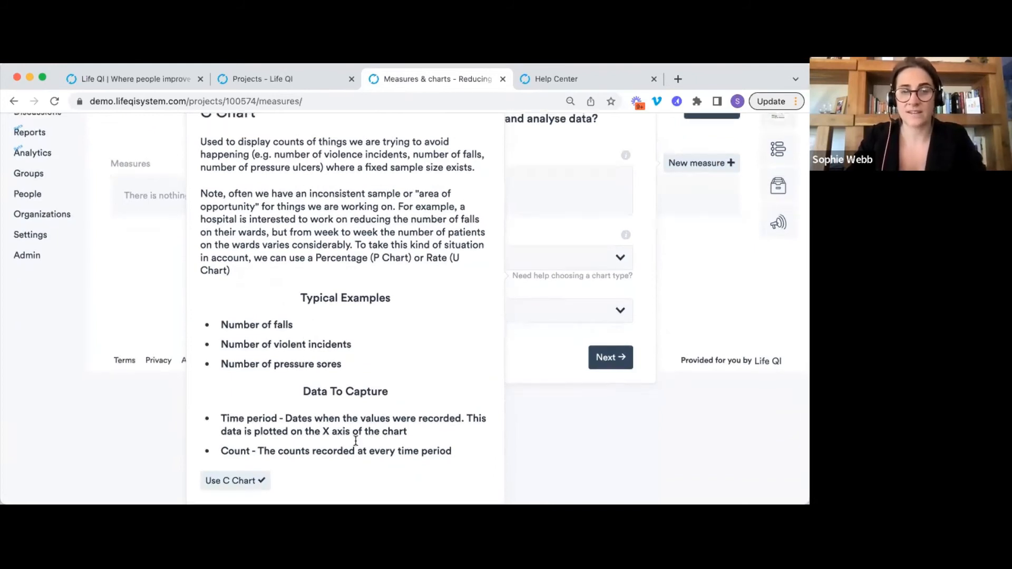
{"action": "scroll", "coordinate": [302, 453], "scroll_direction": "up", "scroll_amount": 2}
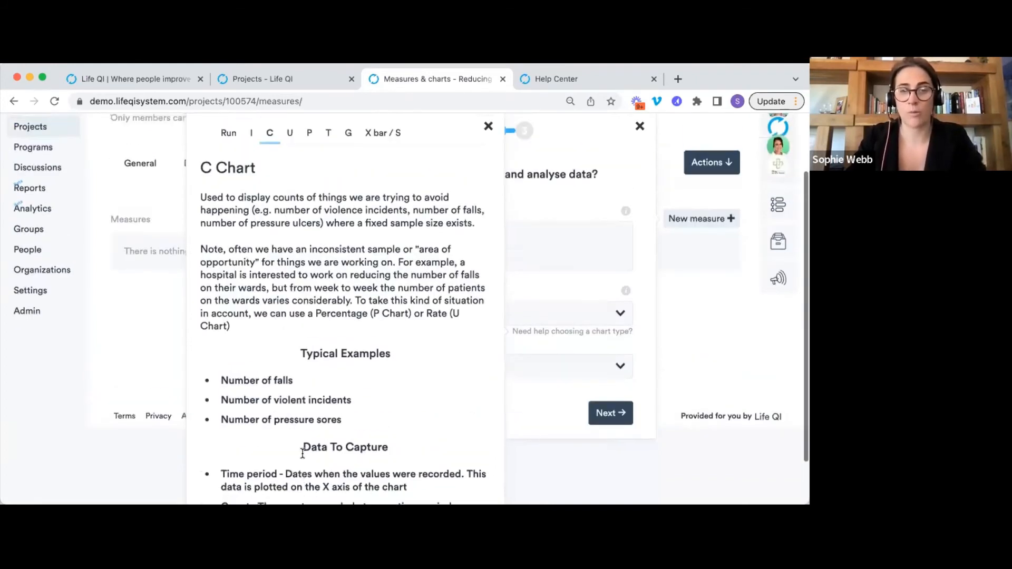
{"action": "scroll", "coordinate": [303, 456], "scroll_direction": "down", "scroll_amount": 2}
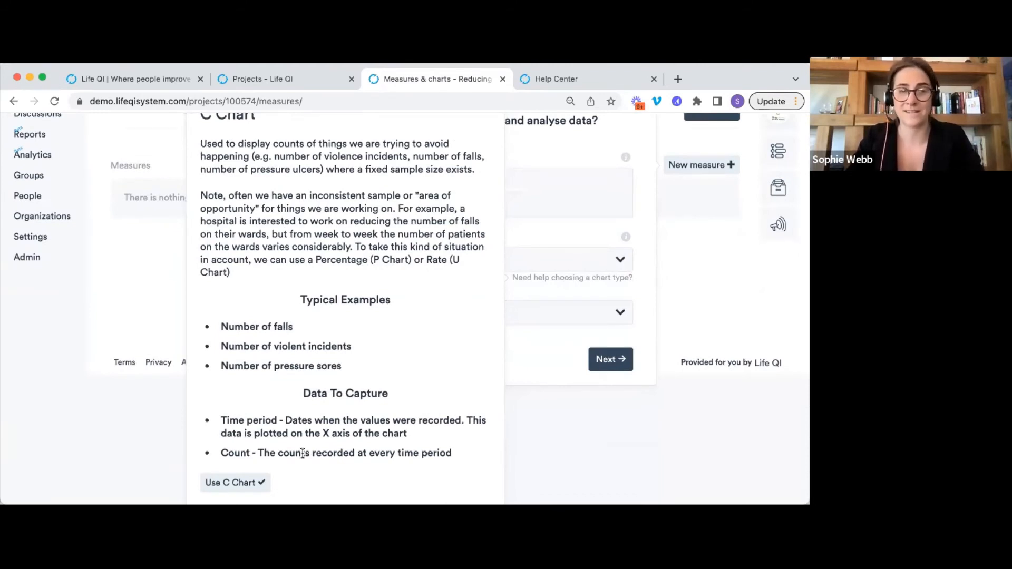
{"action": "scroll", "coordinate": [303, 453], "scroll_direction": "up", "scroll_amount": 4}
{"action": "left_click", "coordinate": [233, 179]}
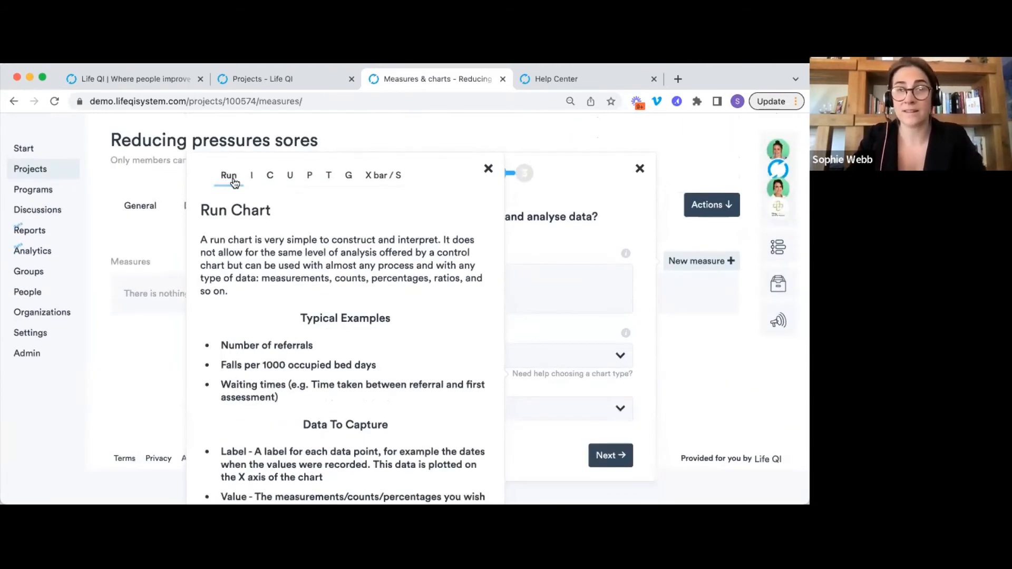
{"action": "left_click", "coordinate": [269, 182]}
{"action": "scroll", "coordinate": [300, 344], "scroll_direction": "down", "scroll_amount": 4}
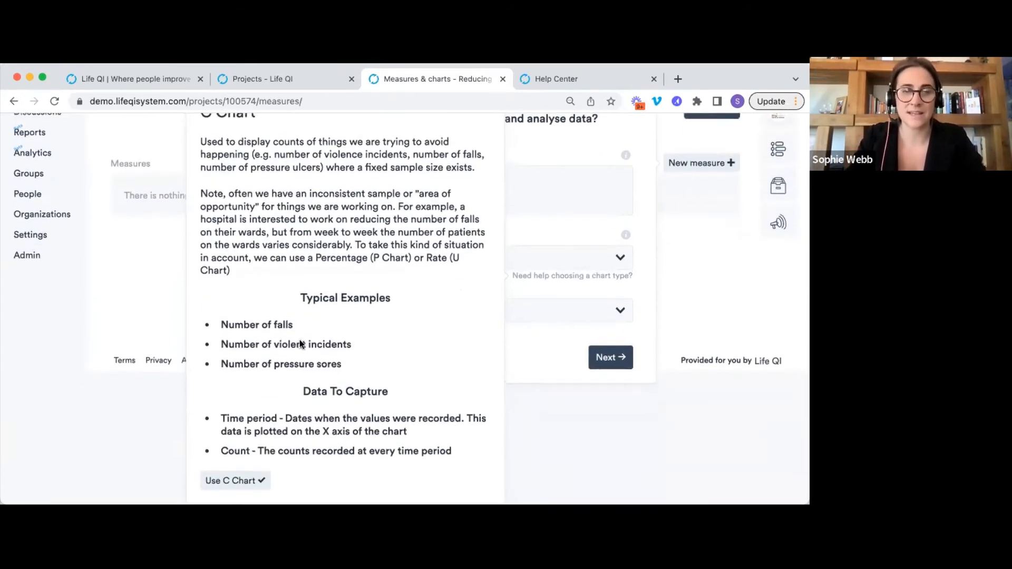
{"action": "left_click", "coordinate": [242, 480]}
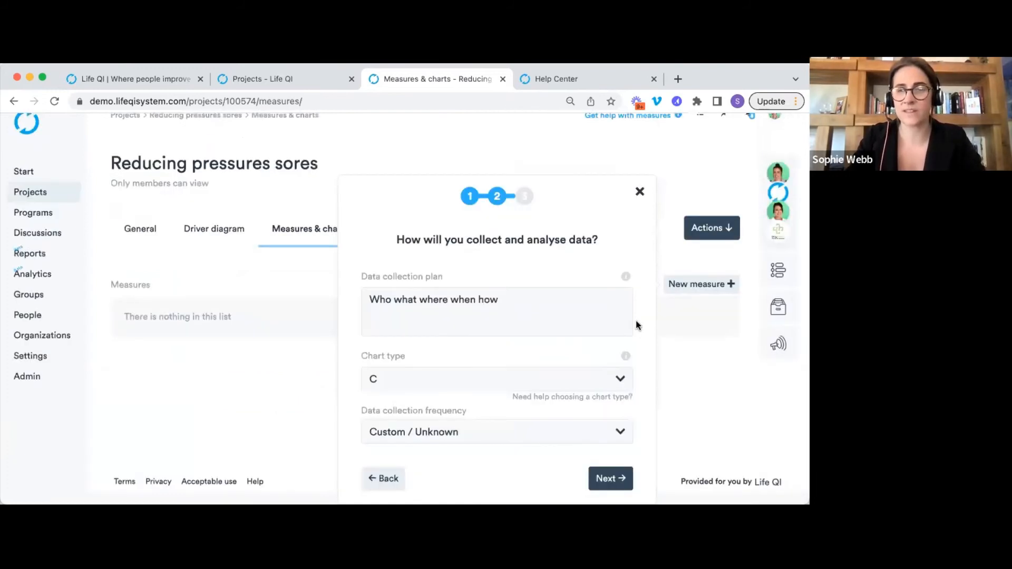
Set data collection frequency to Monthly, move past driver linking and create the measure.
{"action": "left_click", "coordinate": [468, 441]}
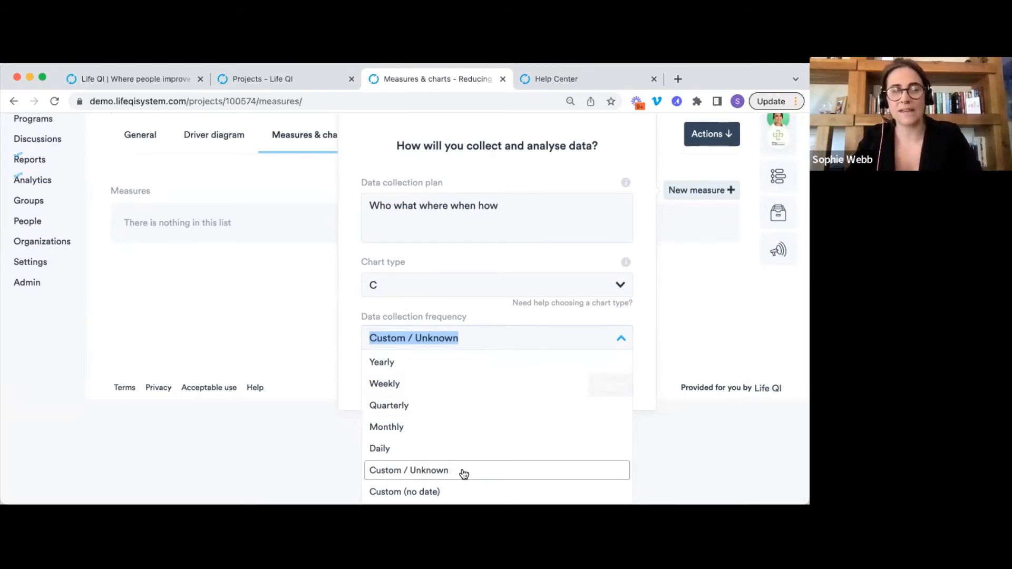
{"action": "left_click", "coordinate": [432, 427]}
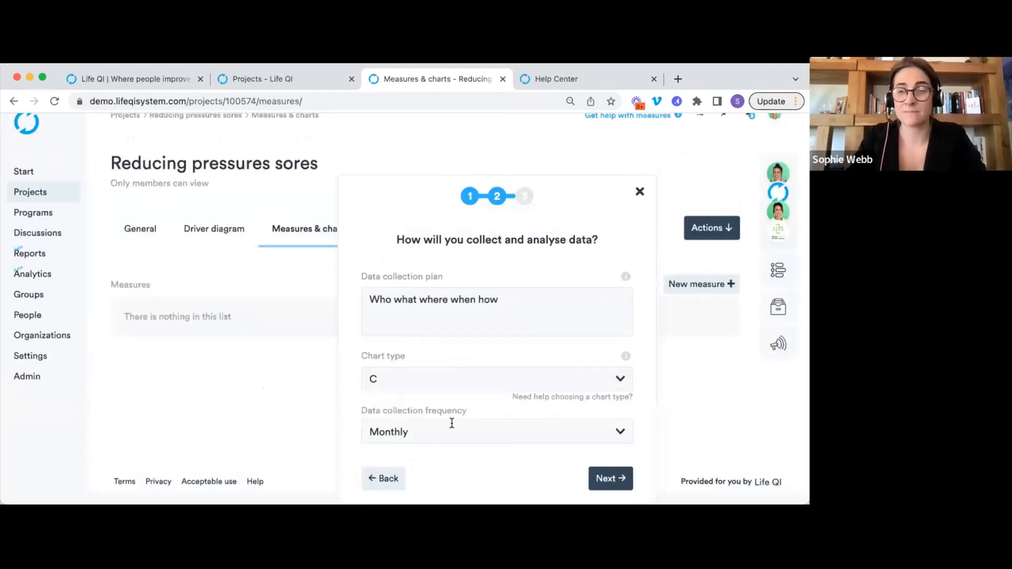
{"action": "left_click", "coordinate": [605, 474]}
{"action": "left_click", "coordinate": [600, 378]}
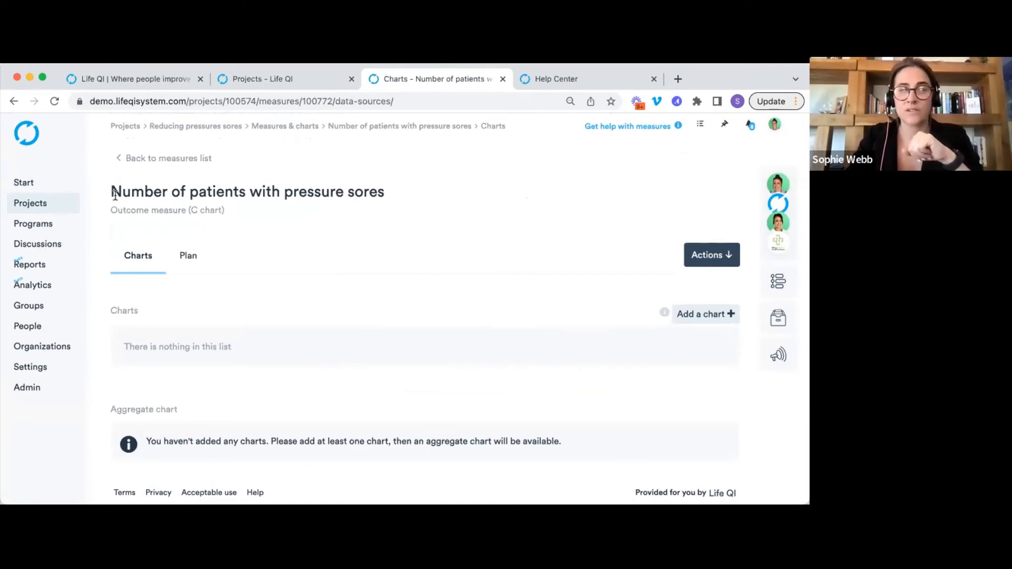
{"action": "left_click_drag", "start_coordinate": [111, 191], "coordinate": [379, 206]}
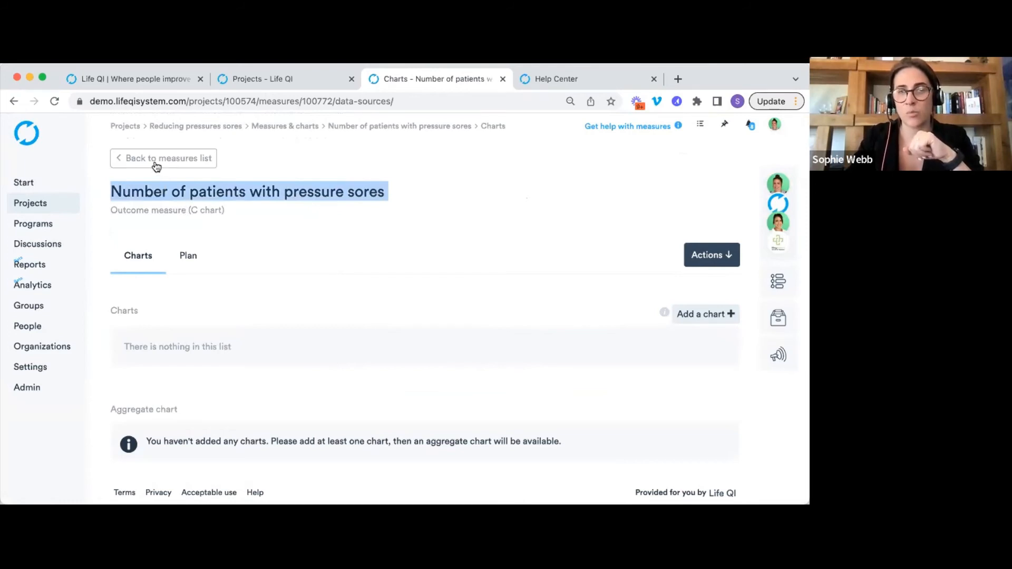
{"action": "left_click", "coordinate": [300, 277]}
{"action": "left_click", "coordinate": [186, 257]}
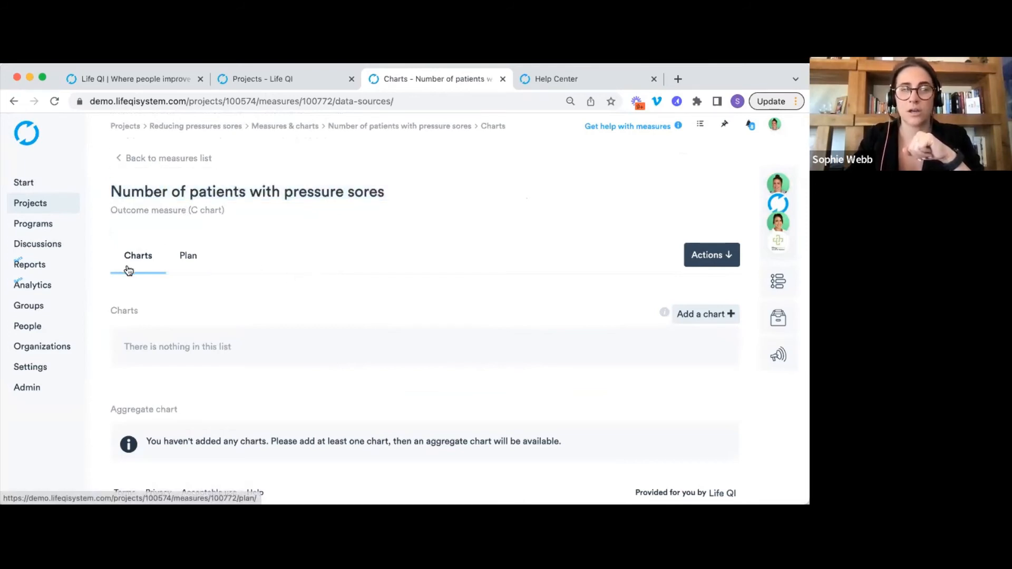
{"action": "left_click", "coordinate": [126, 258]}
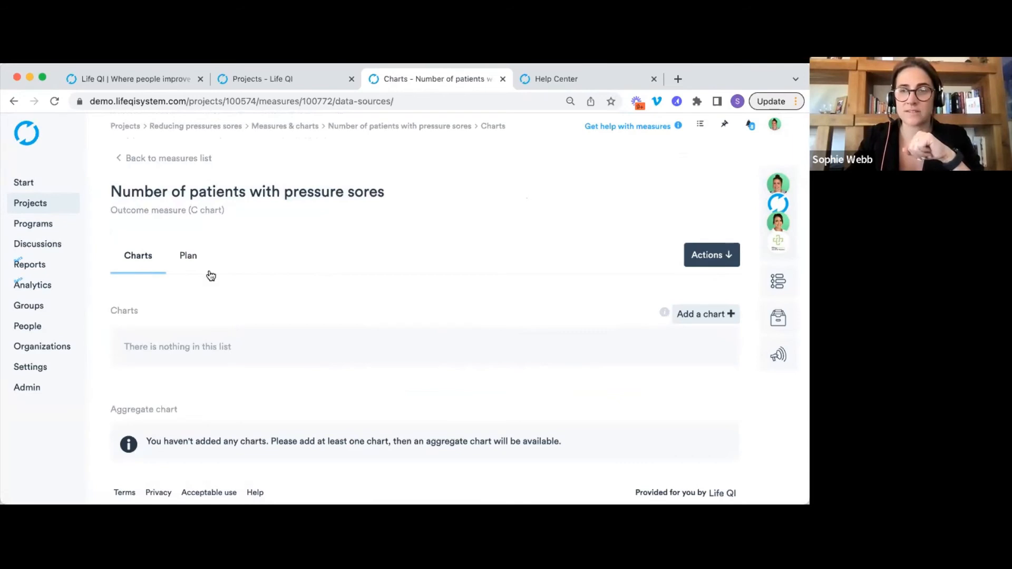
{"action": "left_click", "coordinate": [198, 259]}
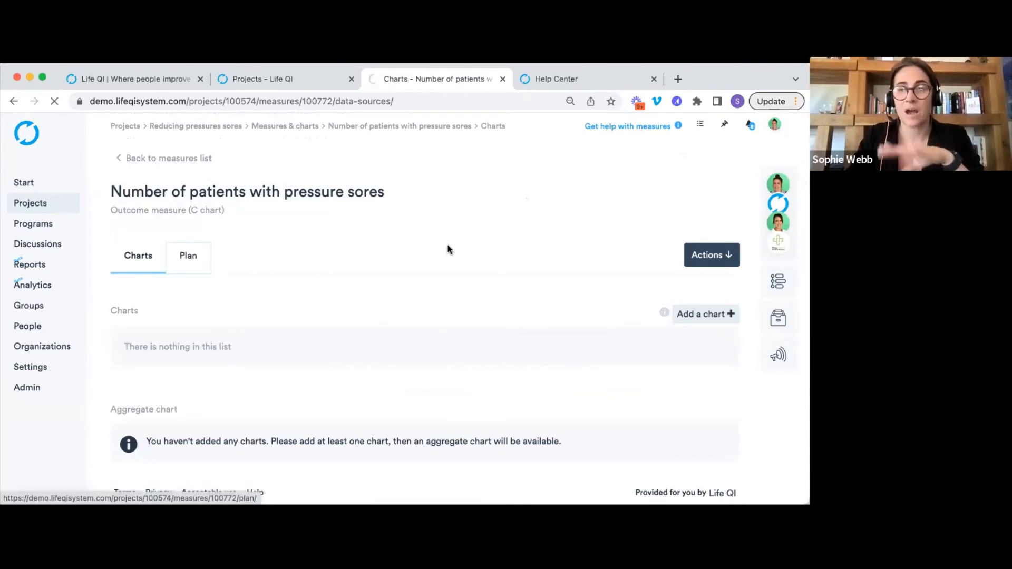
{"action": "scroll", "coordinate": [448, 248], "scroll_direction": "down", "scroll_amount": 3}
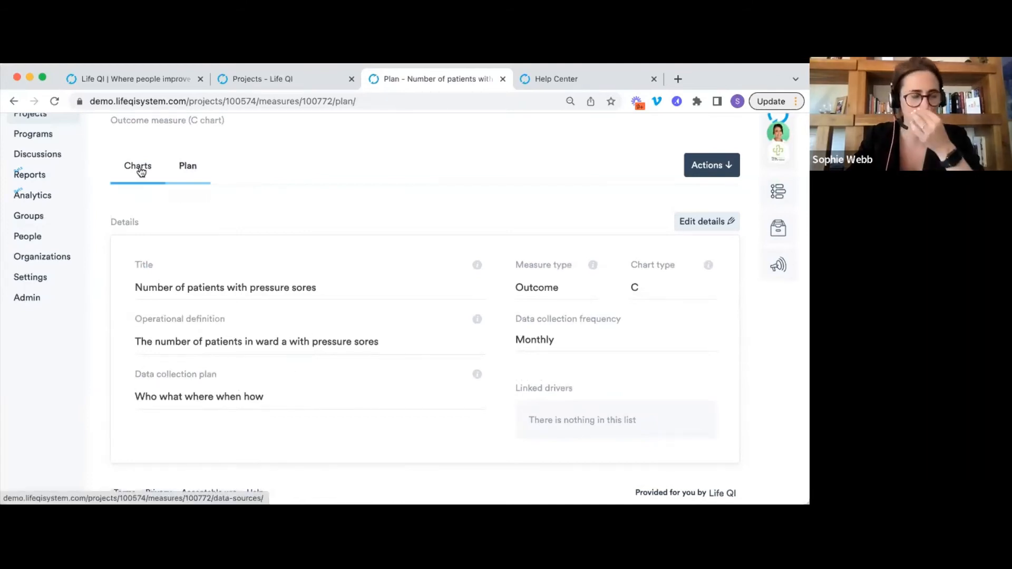
{"action": "left_click", "coordinate": [696, 222]}
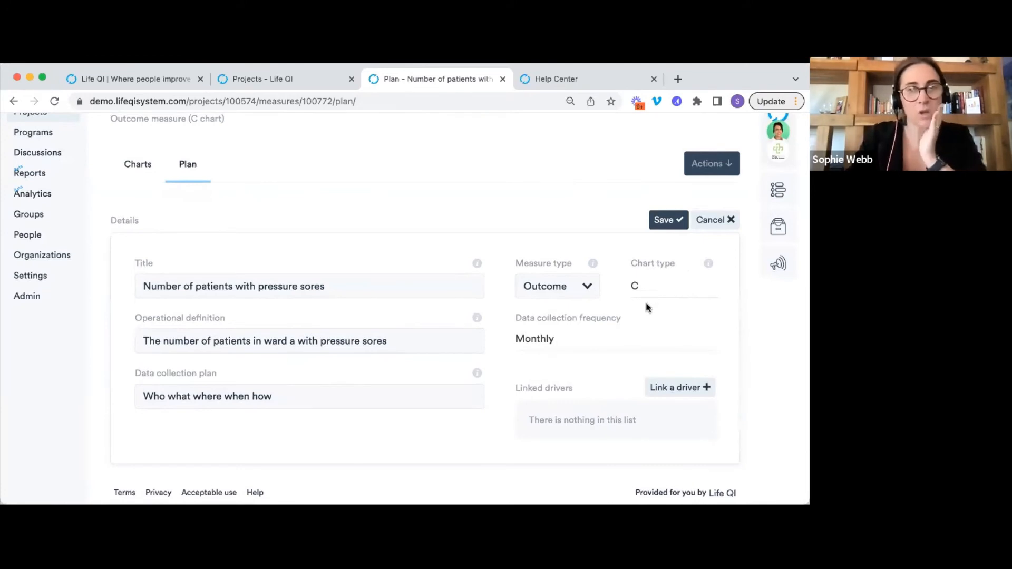
{"action": "left_click", "coordinate": [669, 227]}
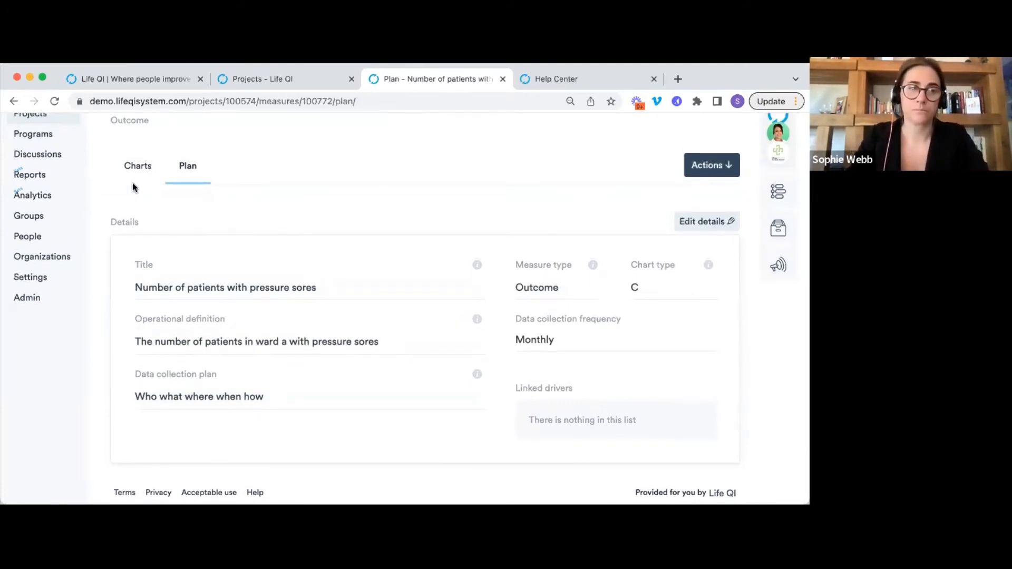
{"action": "left_click", "coordinate": [135, 177]}
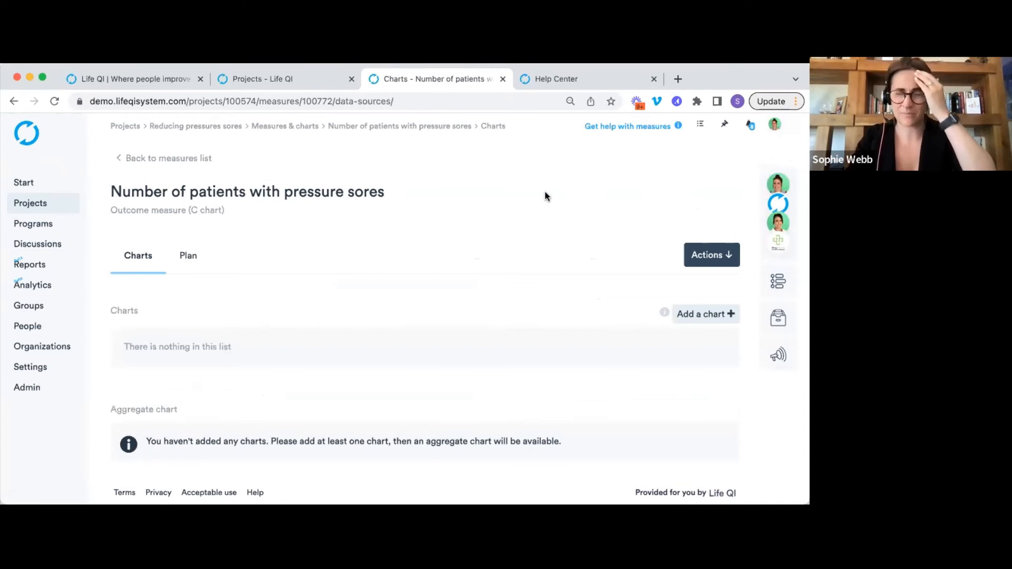
Start a new chart and give it a test chart name with a capitalised initial.
{"action": "left_click", "coordinate": [706, 317]}
{"action": "left_click", "coordinate": [557, 290]}
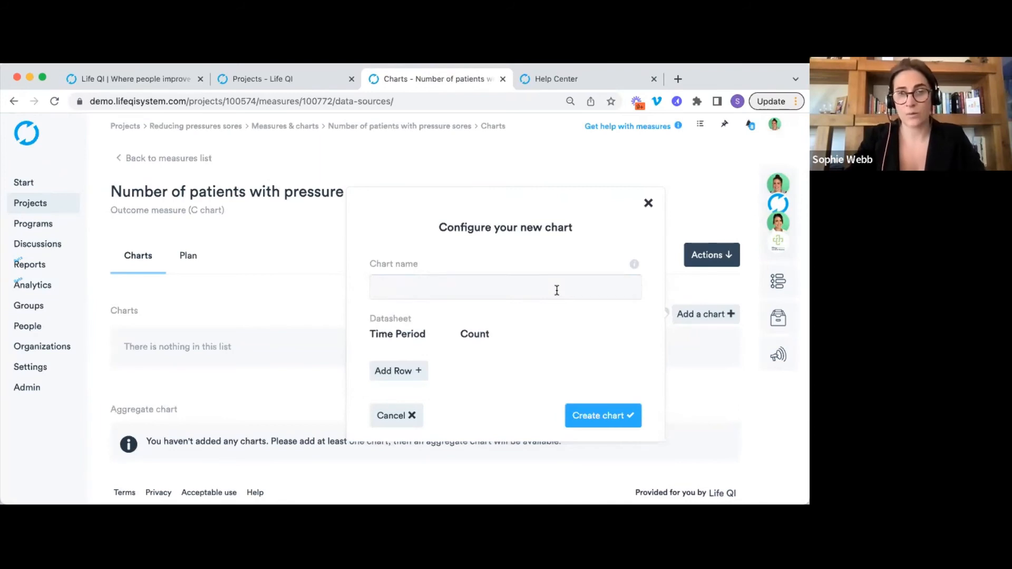
{"action": "type", "text": "Test ch"}
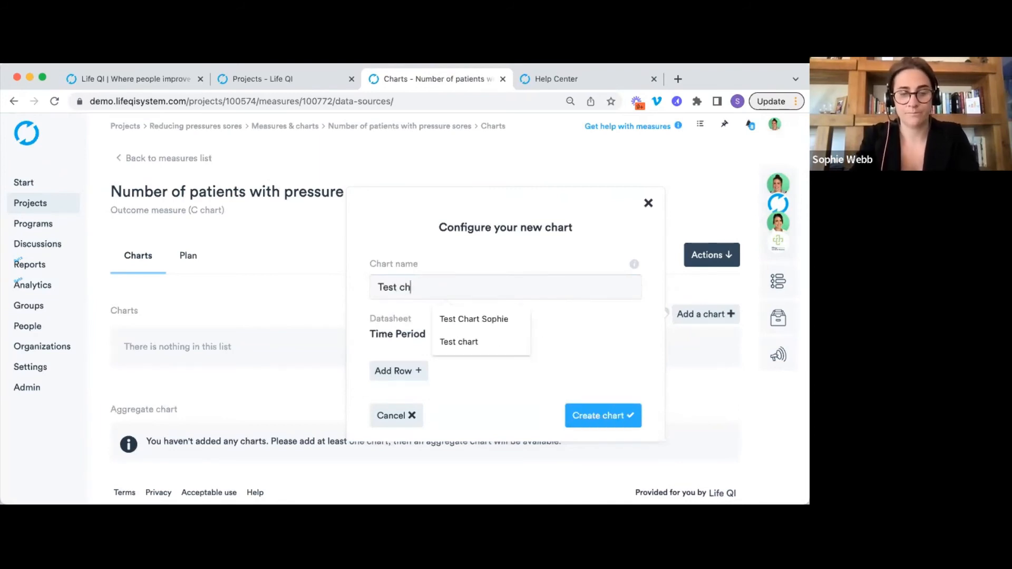
{"action": "type", "text": "art sophie"}
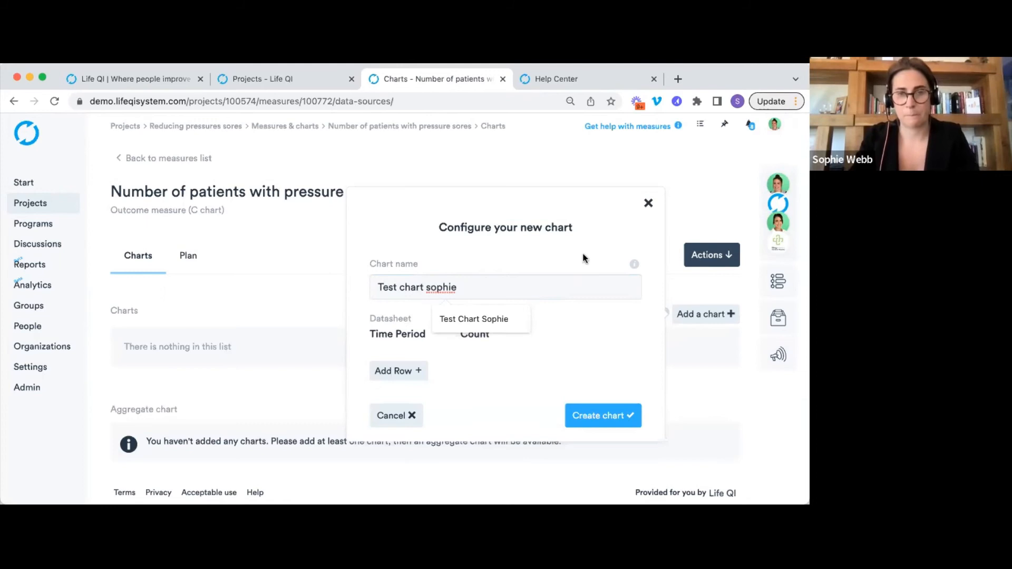
{"action": "left_click", "coordinate": [430, 288]}
{"action": "key", "text": "BackSpace"}
{"action": "type", "text": "S"}
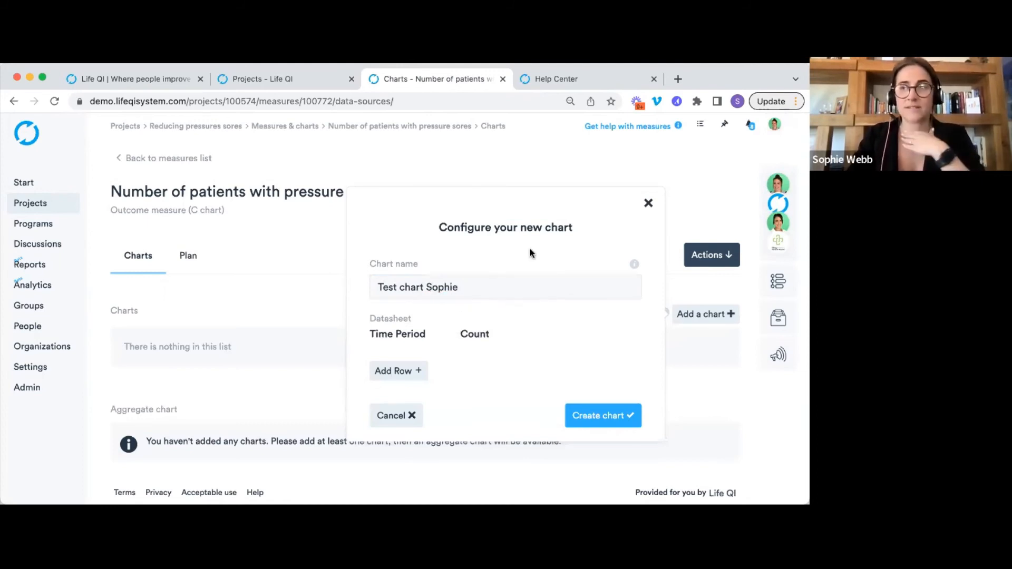
Add datasheet rows: jan 2022 count 4, feb 2022 count 5, and apr 2022 count 3.
{"action": "left_click", "coordinate": [404, 373]}
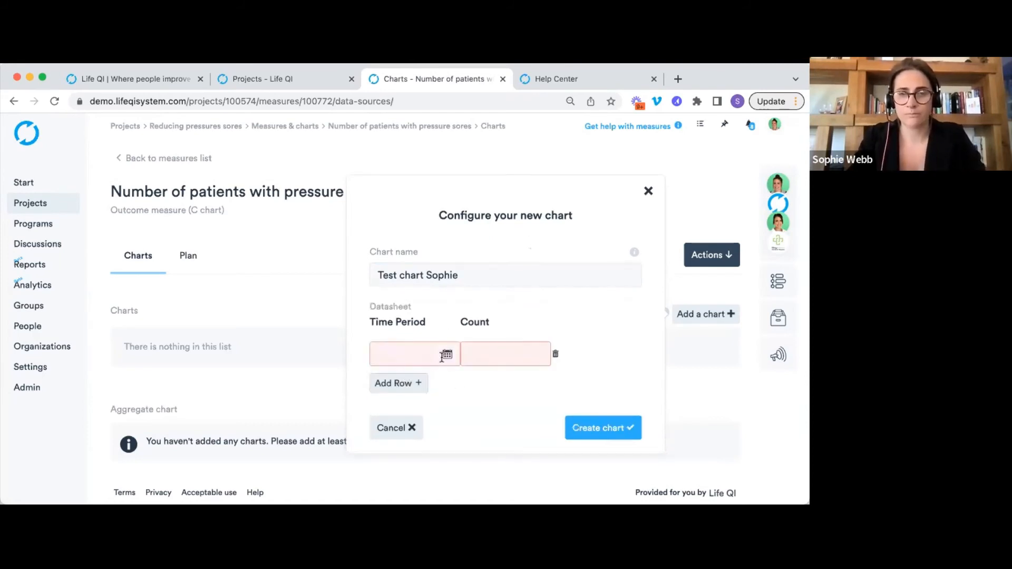
{"action": "left_click", "coordinate": [414, 364]}
{"action": "left_click", "coordinate": [387, 394]}
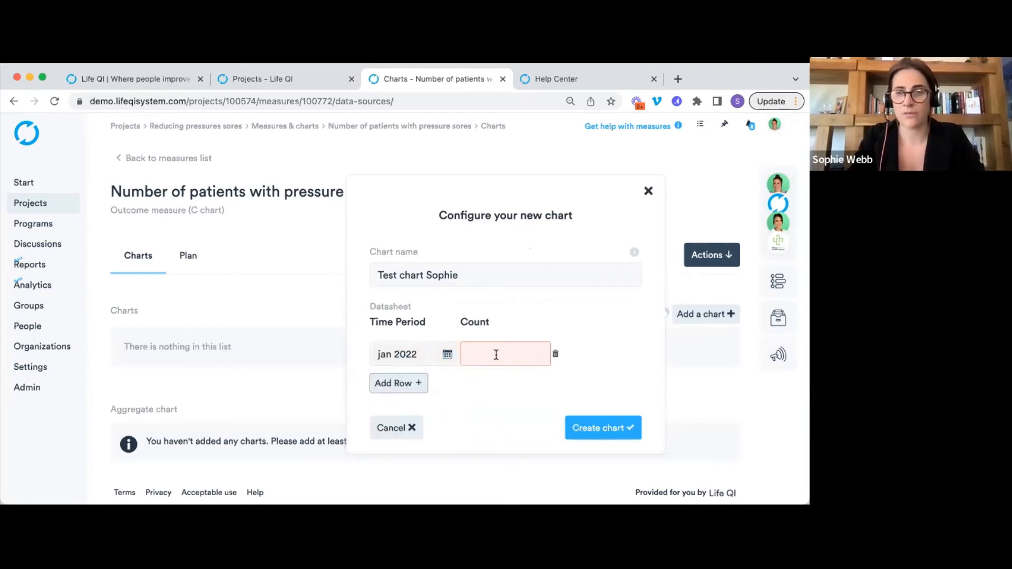
{"action": "left_click", "coordinate": [495, 354]}
{"action": "left_click", "coordinate": [499, 321]}
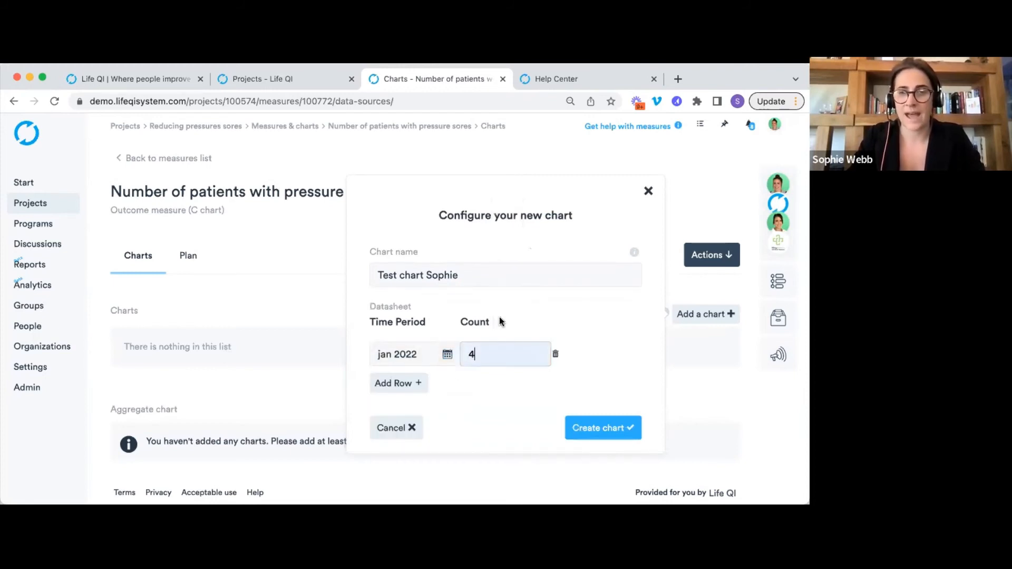
{"action": "left_click", "coordinate": [396, 383]}
{"action": "left_click", "coordinate": [480, 362]}
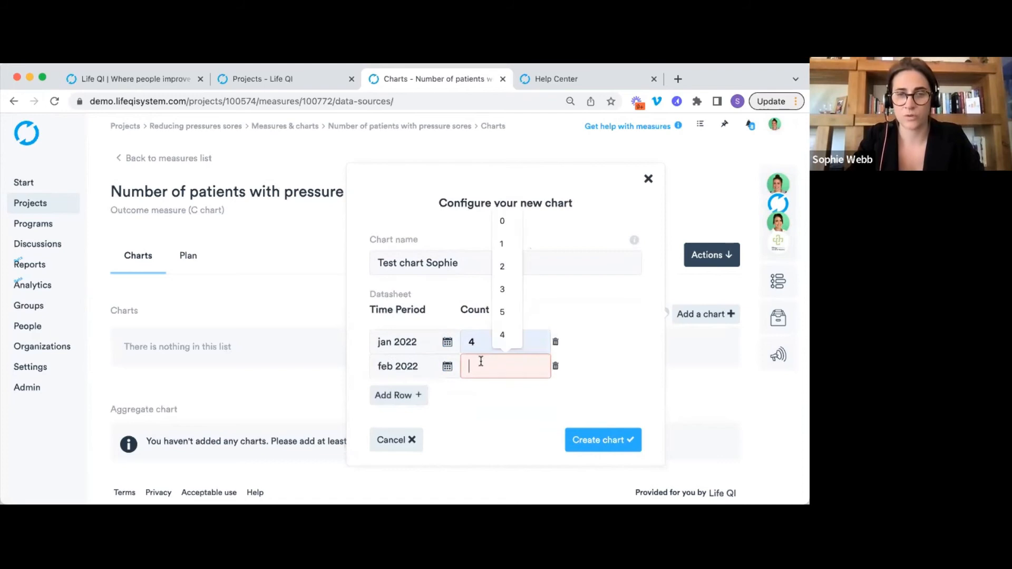
{"action": "left_click", "coordinate": [502, 317]}
{"action": "left_click", "coordinate": [412, 396]}
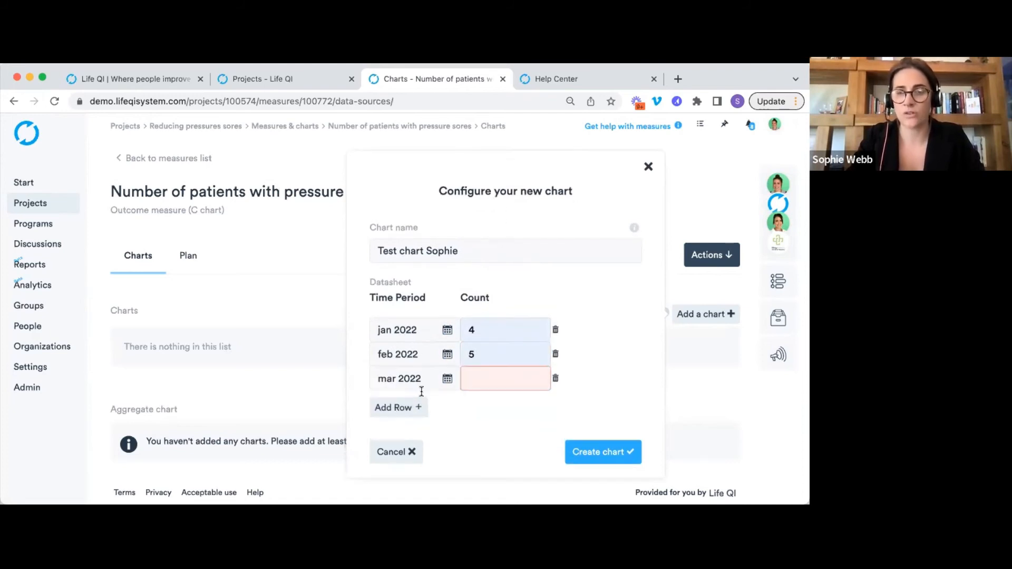
{"action": "left_click", "coordinate": [496, 374]}
{"action": "left_click", "coordinate": [514, 301]}
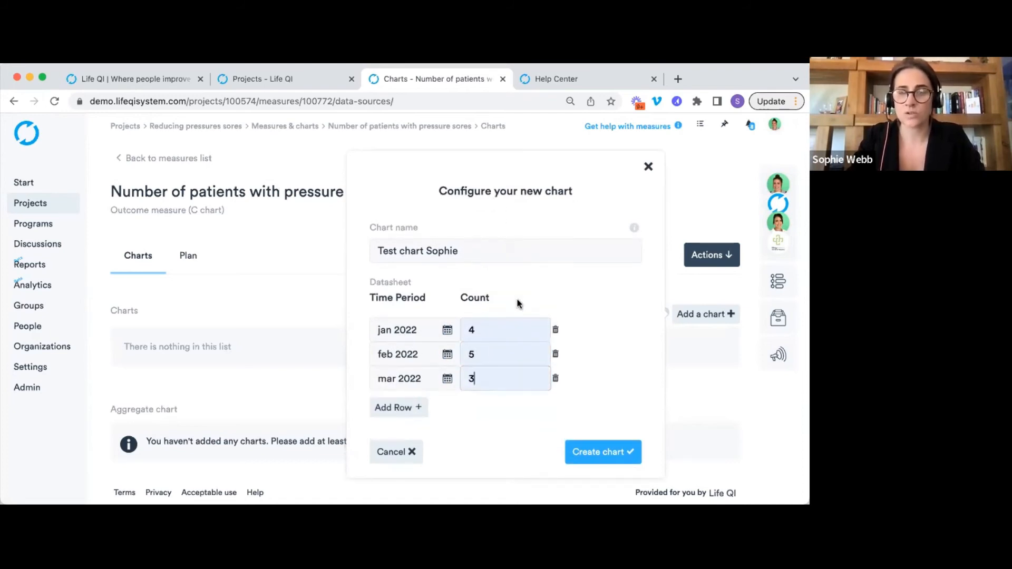
{"action": "left_click", "coordinate": [447, 378]}
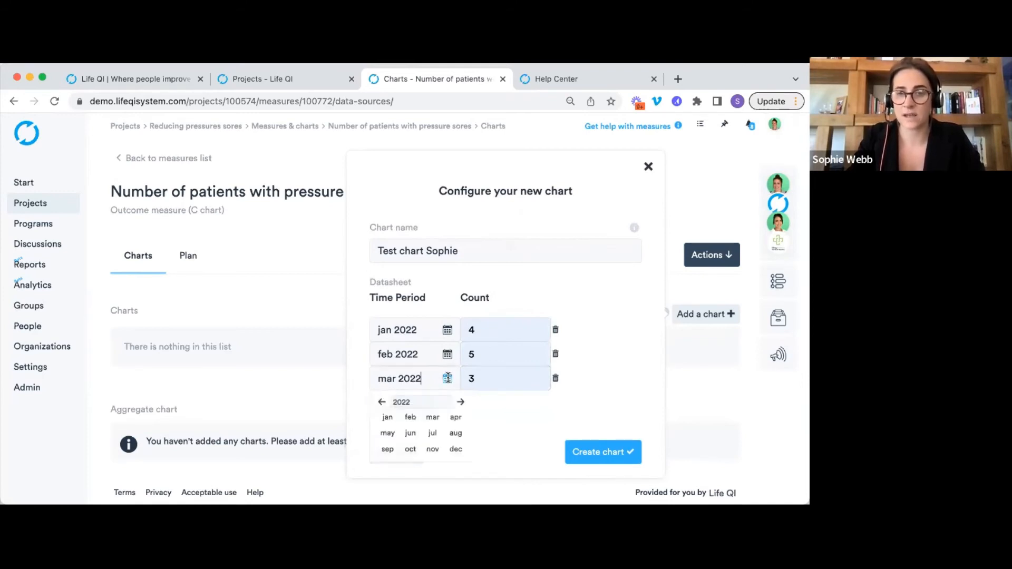
{"action": "left_click", "coordinate": [457, 417]}
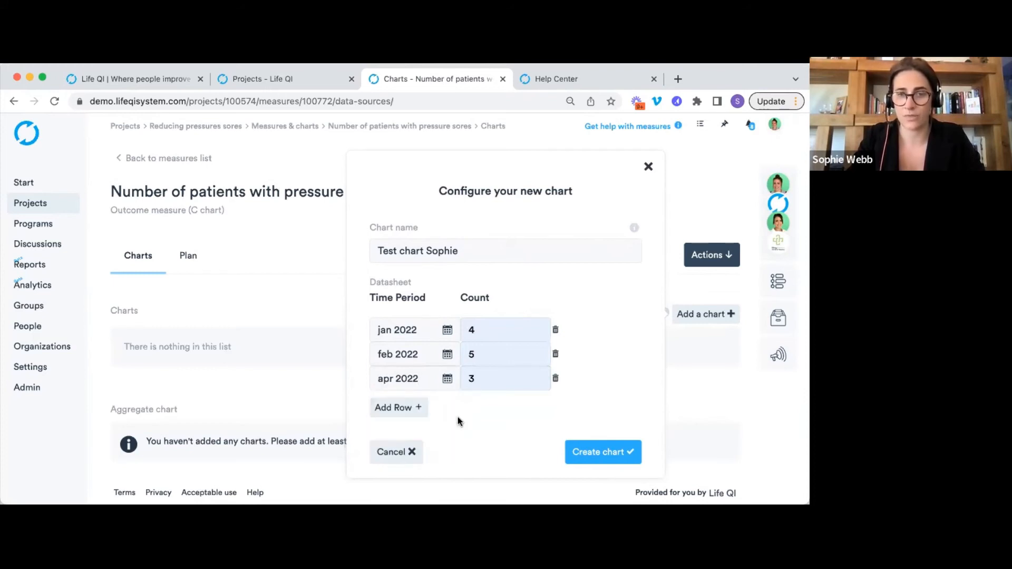
Delete the apr and feb rows, clear January's period and count, then switch to Excel.
{"action": "left_click", "coordinate": [554, 378]}
{"action": "left_click", "coordinate": [383, 203]}
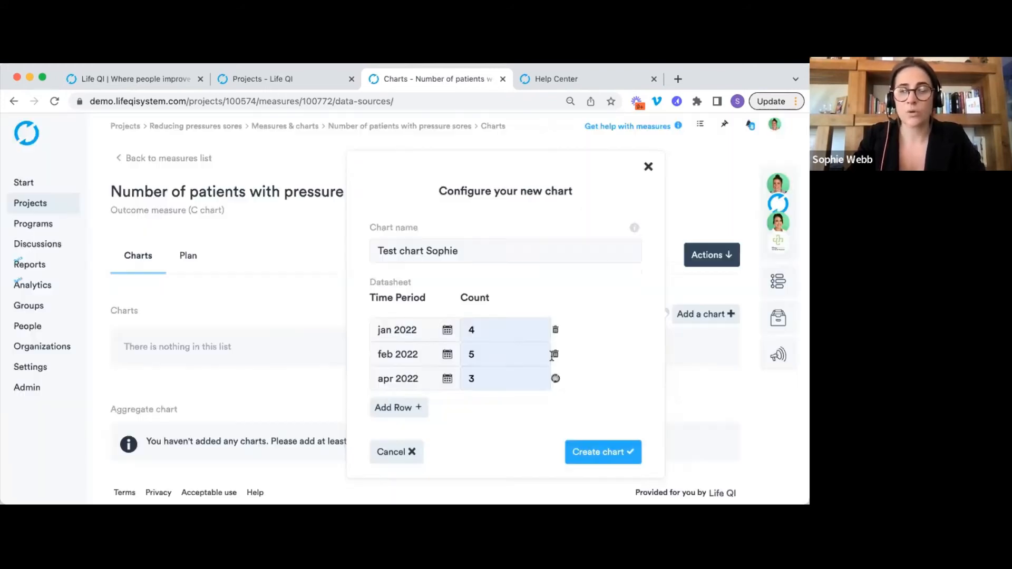
{"action": "left_click", "coordinate": [555, 366]}
{"action": "left_click", "coordinate": [381, 203]}
{"action": "left_click", "coordinate": [501, 347]}
{"action": "key", "text": "BackSpace"}
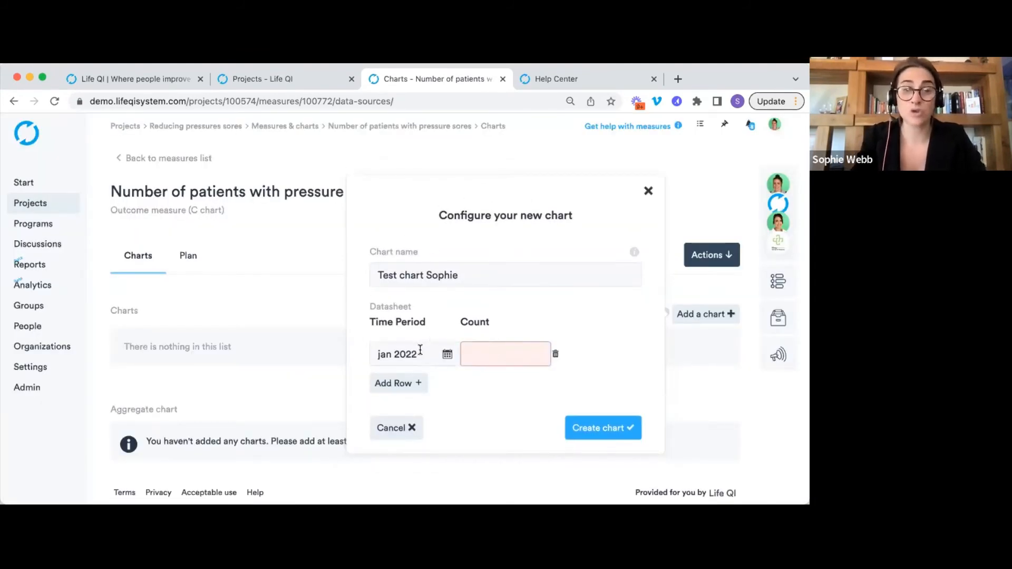
{"action": "left_click_drag", "start_coordinate": [420, 350], "coordinate": [378, 350]}
{"action": "key", "text": "BackSpace"}
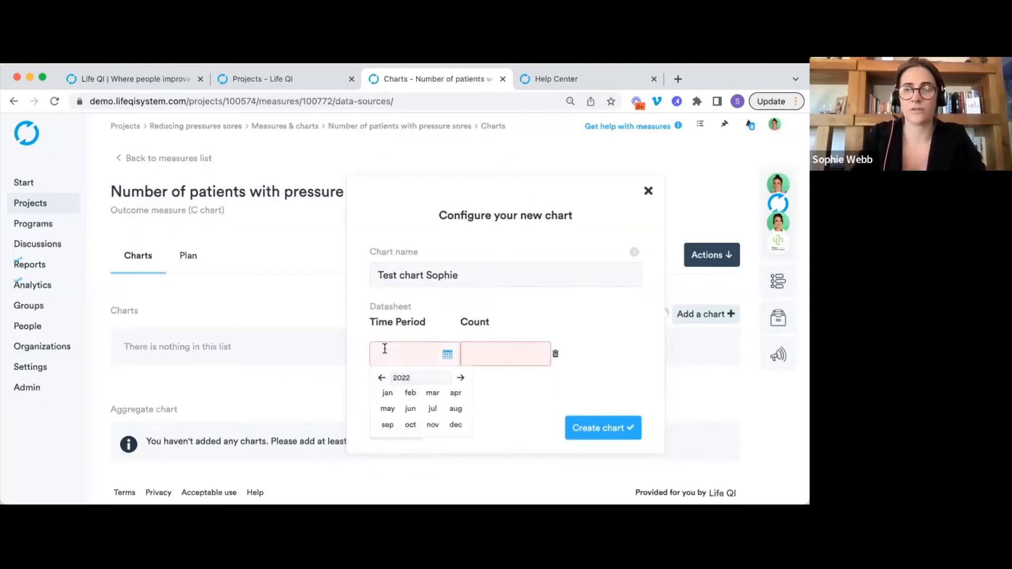
{"action": "left_click", "coordinate": [518, 321]}
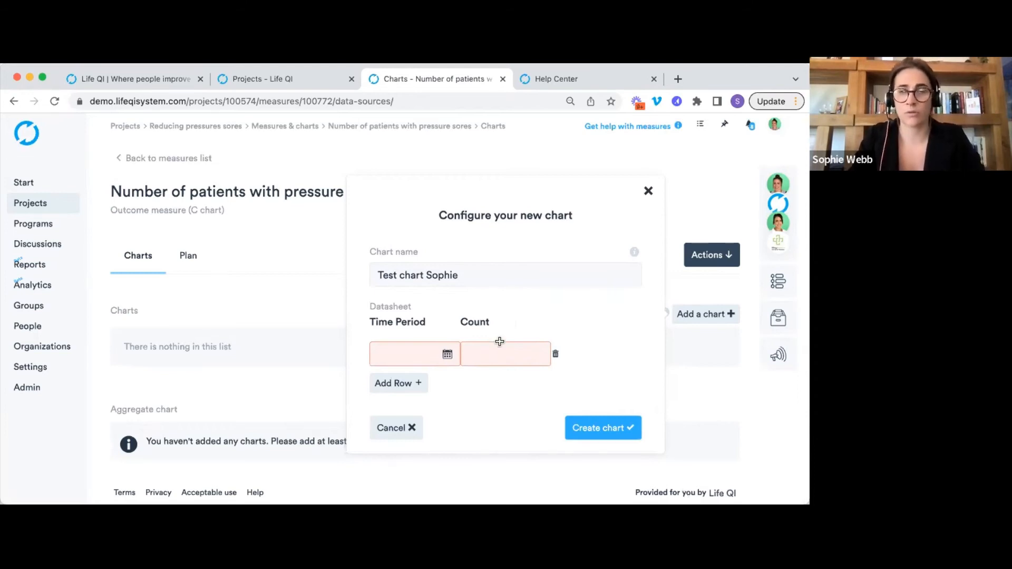
{"action": "key", "text": "super+Tab"}
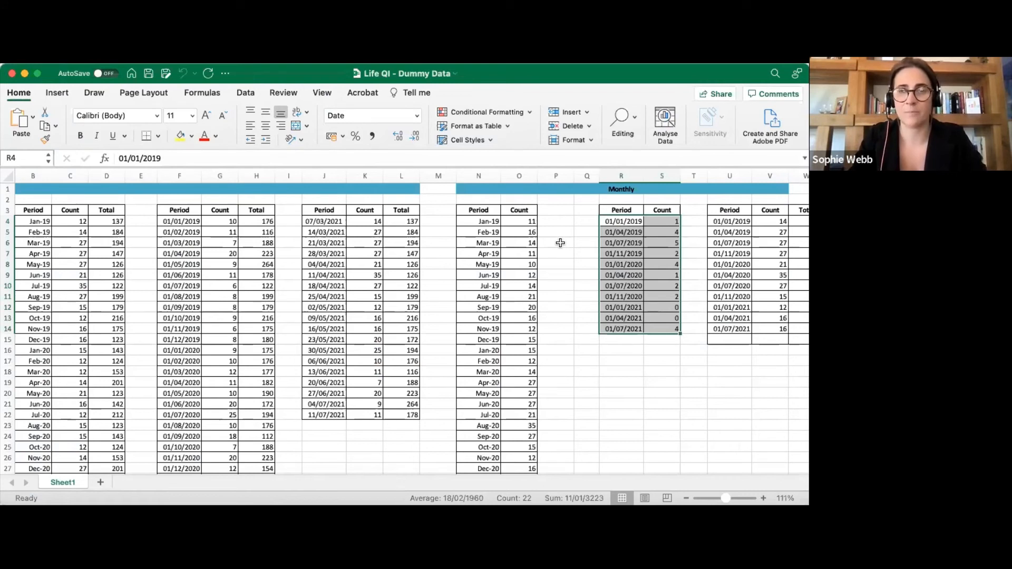
Copy the Jan-19 to Feb-21 Period and Count cells from Excel columns N–O, then return to Chrome.
{"action": "scroll", "coordinate": [560, 242], "scroll_direction": "left", "scroll_amount": 1}
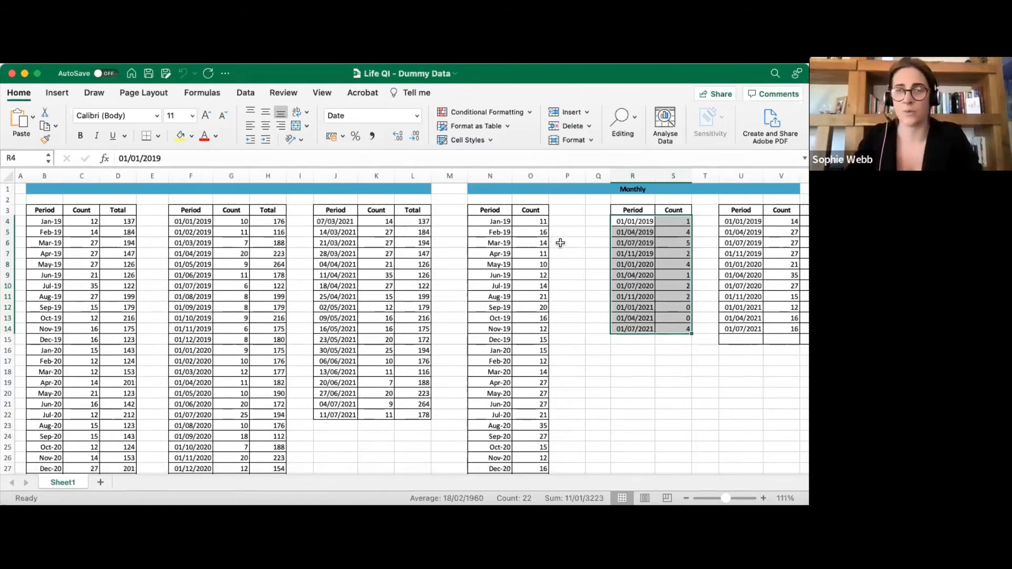
{"action": "left_click_drag", "start_coordinate": [53, 221], "coordinate": [127, 369]}
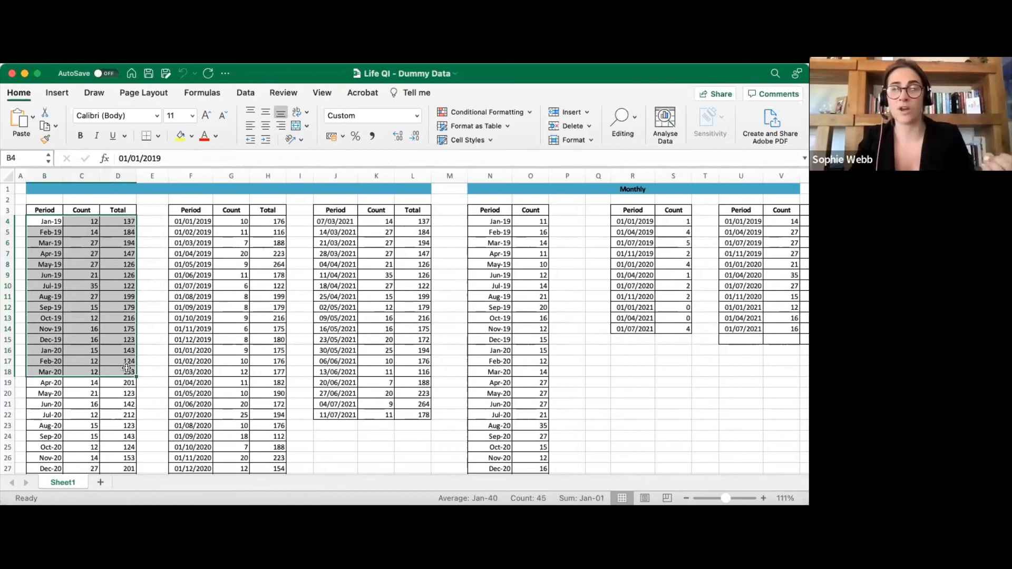
{"action": "left_click", "coordinate": [535, 235]}
{"action": "left_click_drag", "start_coordinate": [490, 221], "coordinate": [531, 472]}
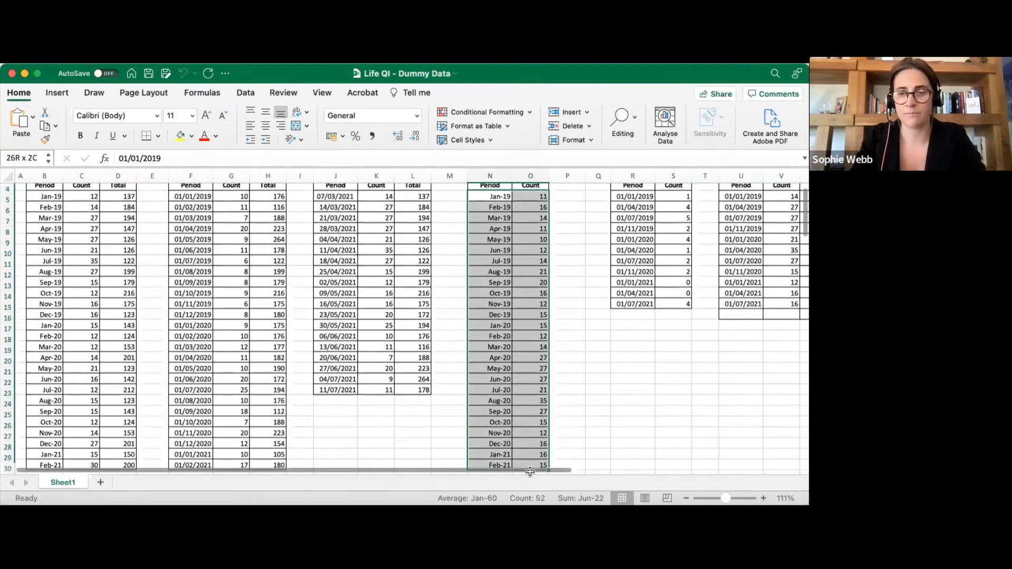
{"action": "scroll", "coordinate": [569, 400], "scroll_direction": "down", "scroll_amount": 4}
{"action": "left_click", "coordinate": [567, 313]}
{"action": "mouse_move", "coordinate": [546, 367]}
{"action": "left_mouse_down"}
{"action": "mouse_move", "coordinate": [533, 365]}
{"action": "mouse_move", "coordinate": [476, 145]}
{"action": "mouse_move", "coordinate": [479, 215]}
{"action": "mouse_move", "coordinate": [477, 177]}
{"action": "left_mouse_up"}
{"action": "key", "text": "ctrl+c"}
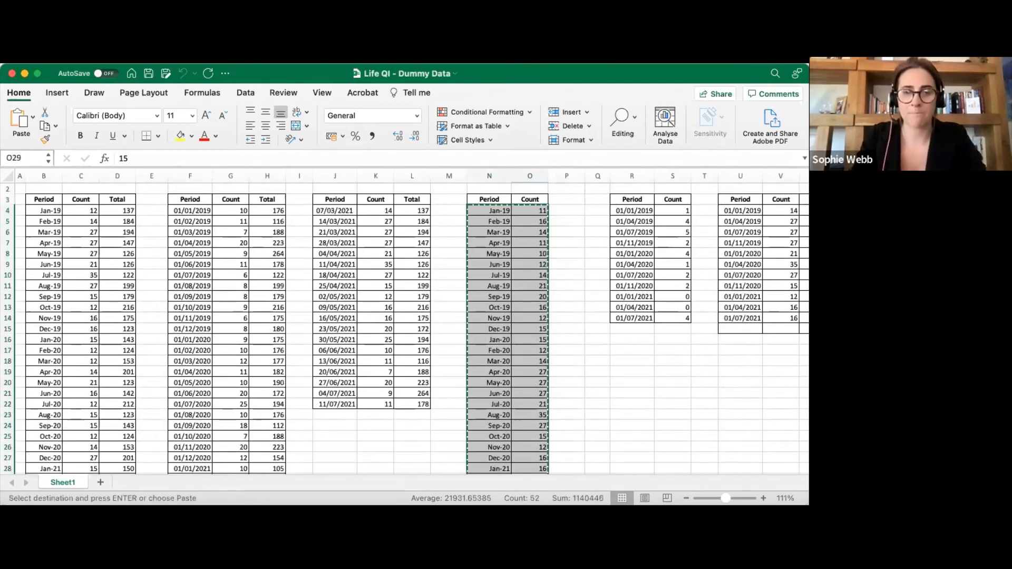
{"action": "scroll", "coordinate": [332, 384], "scroll_direction": "down", "scroll_amount": 5}
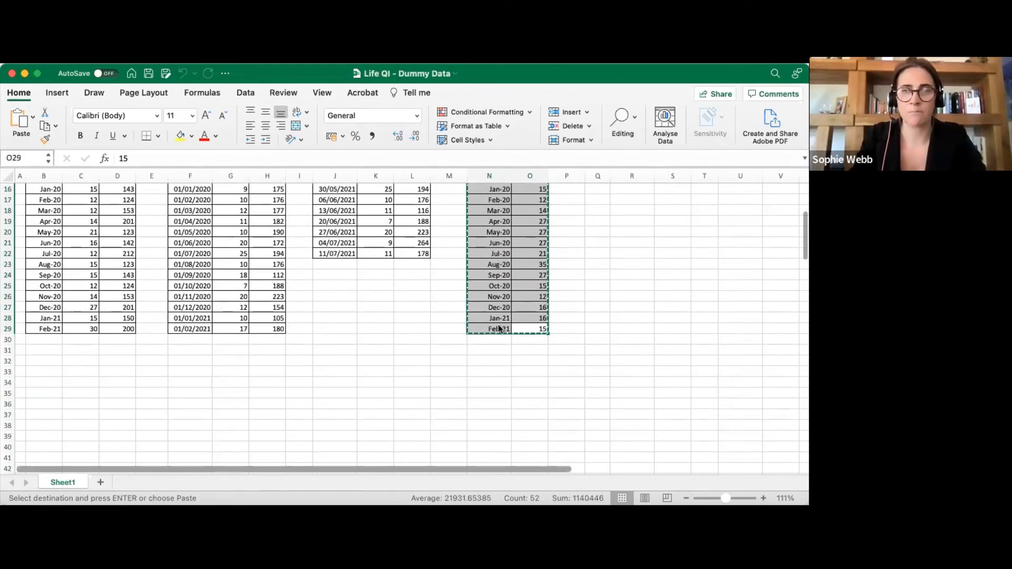
{"action": "key", "text": "super+Tab"}
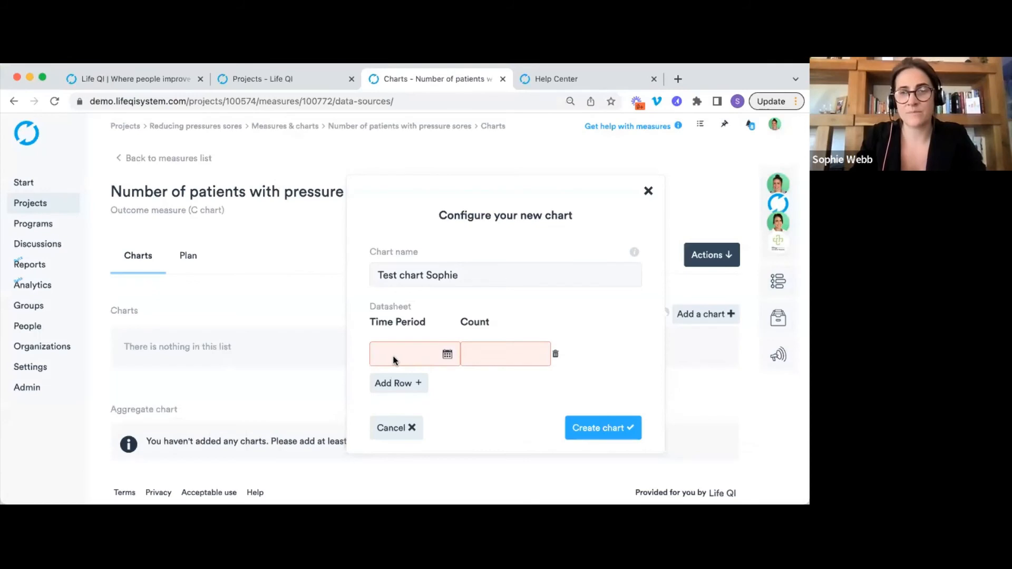
Paste the Jan 2019–Feb 2021 monthly counts into the datasheet, create the C chart and view it.
{"action": "right_click", "coordinate": [390, 356]}
{"action": "left_click", "coordinate": [413, 407]}
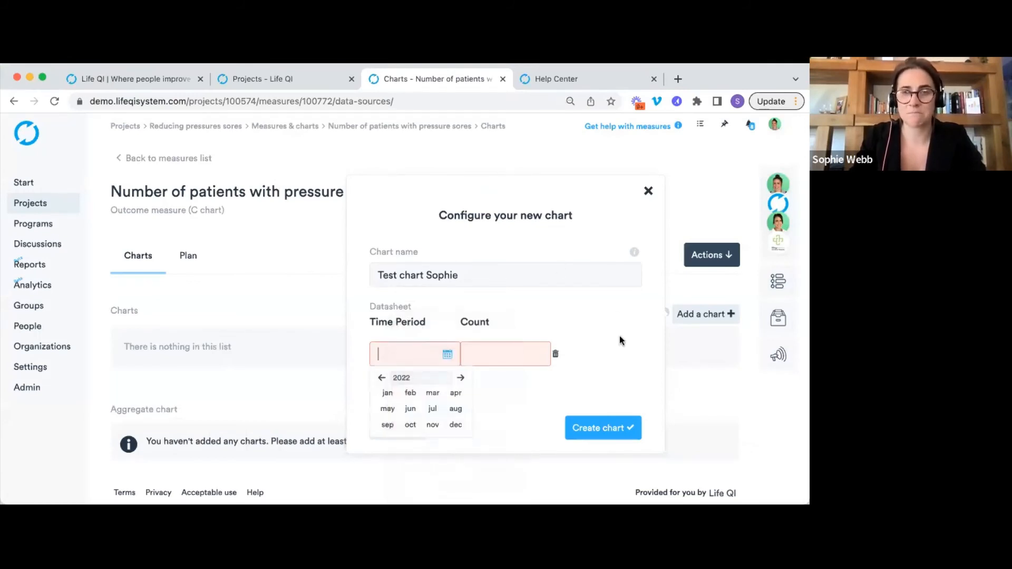
{"action": "scroll", "coordinate": [433, 180], "scroll_direction": "down", "scroll_amount": 2}
{"action": "scroll", "coordinate": [433, 180], "scroll_direction": "down", "scroll_amount": 4}
{"action": "scroll", "coordinate": [433, 180], "scroll_direction": "up", "scroll_amount": 6}
{"action": "scroll", "coordinate": [433, 180], "scroll_direction": "down", "scroll_amount": 5}
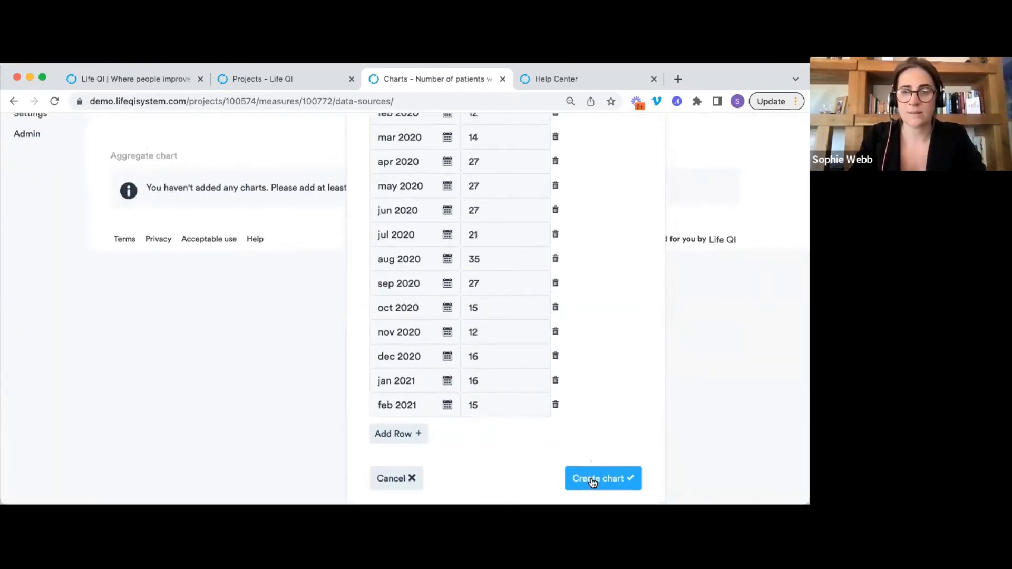
{"action": "left_click", "coordinate": [592, 482]}
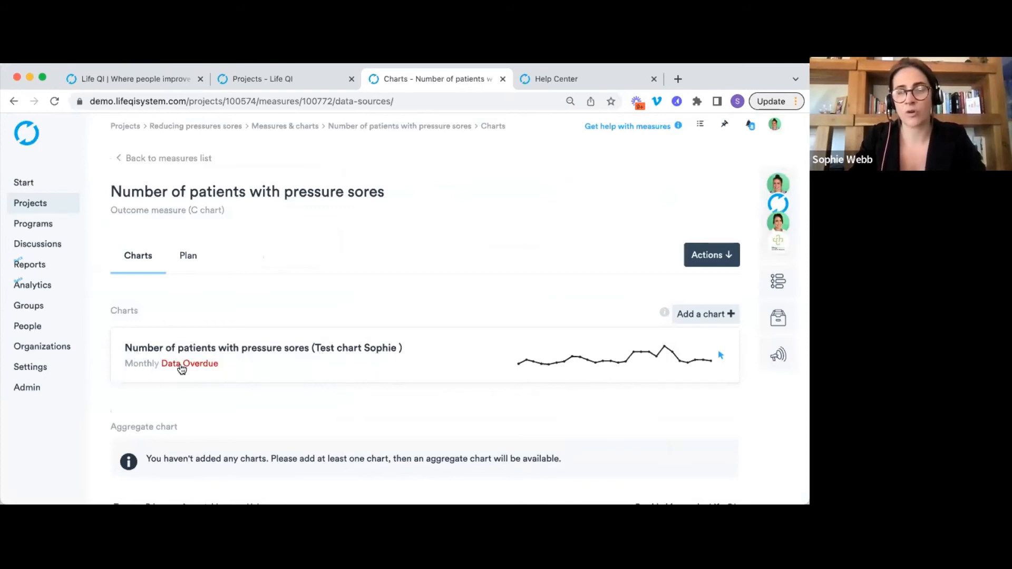
{"action": "left_click", "coordinate": [271, 369]}
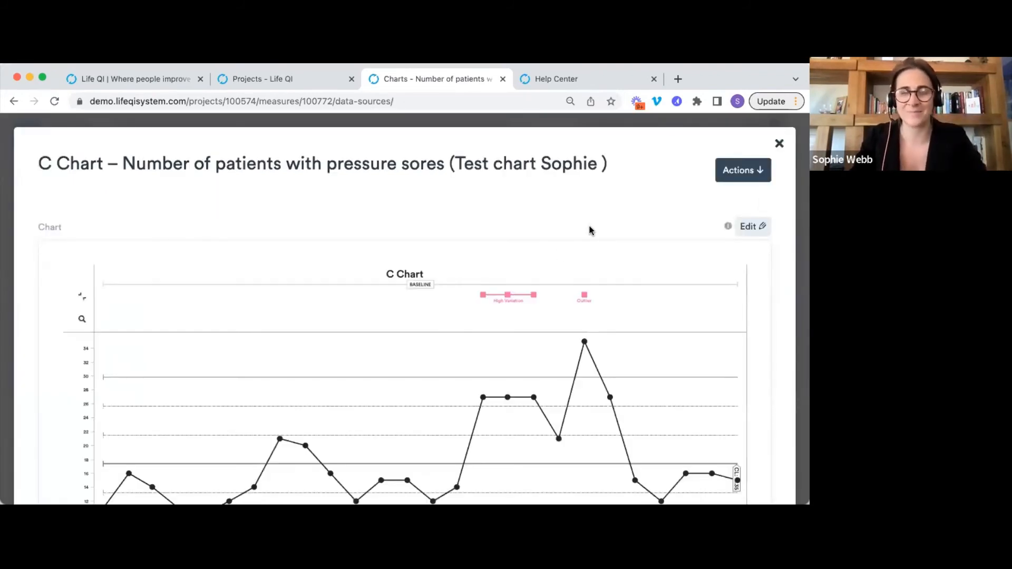
{"action": "scroll", "coordinate": [590, 230], "scroll_direction": "down", "scroll_amount": 3}
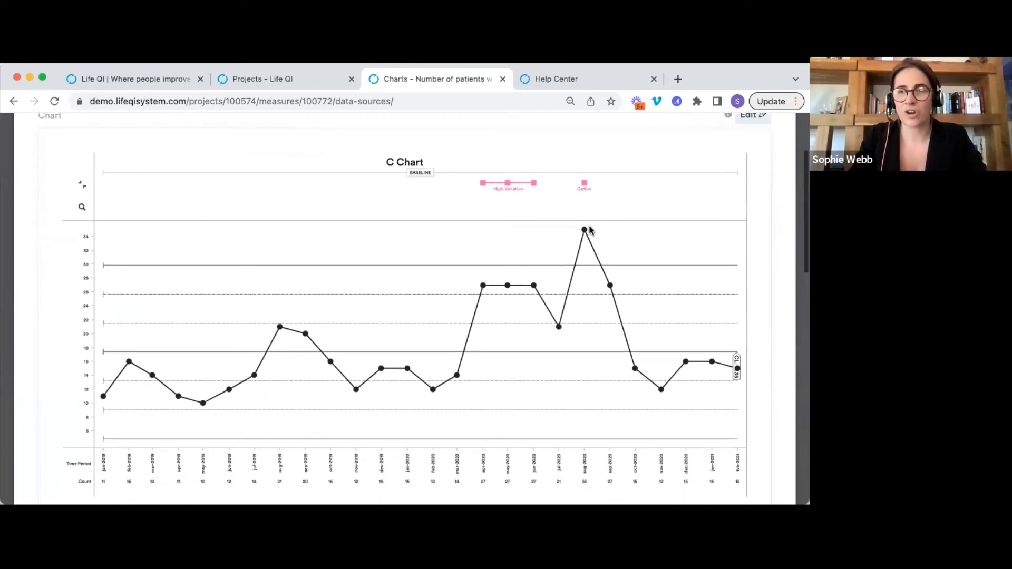
{"action": "scroll", "coordinate": [590, 230], "scroll_direction": "down", "scroll_amount": 1}
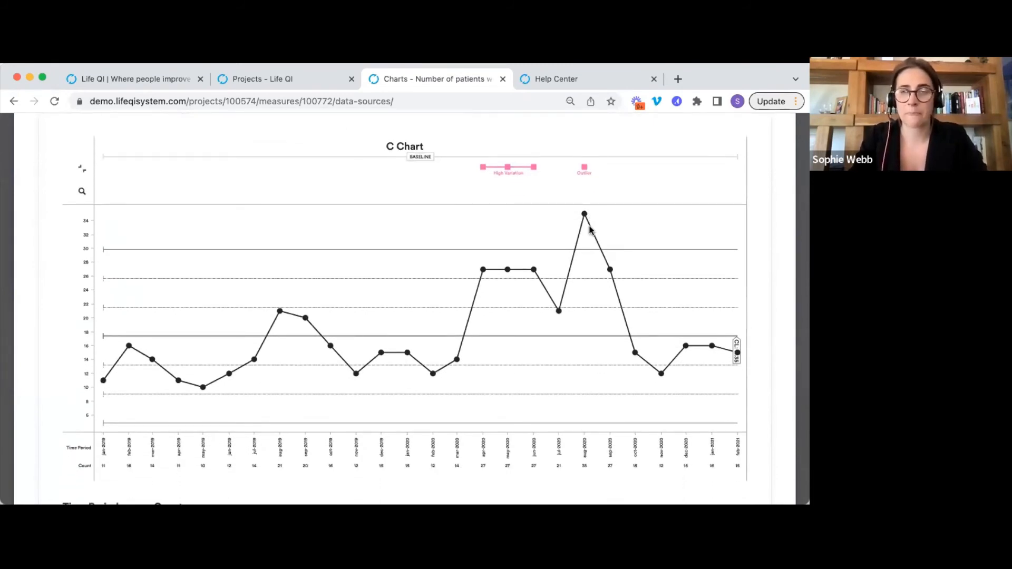
{"action": "scroll", "coordinate": [478, 229], "scroll_direction": "down", "scroll_amount": 5}
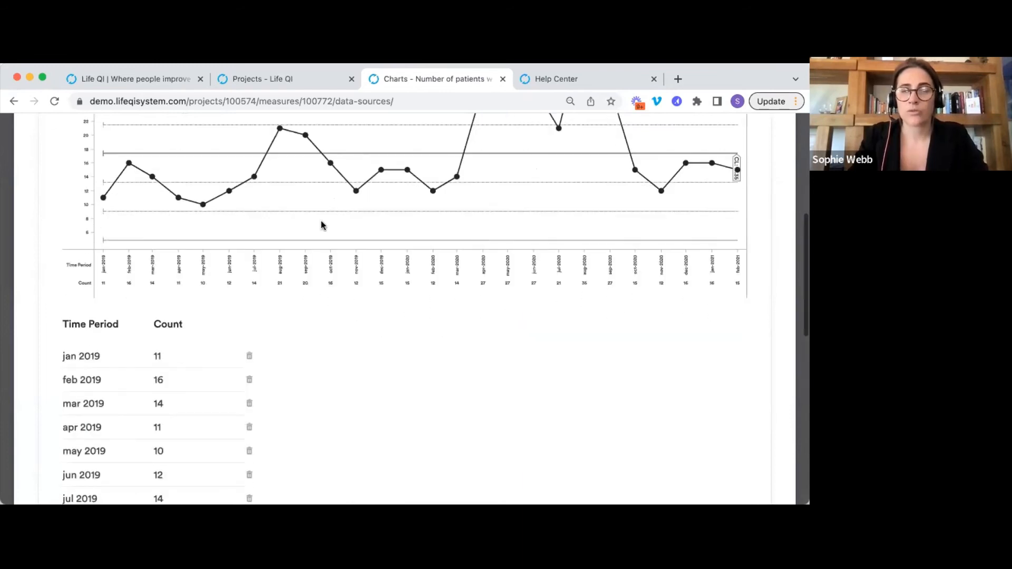
{"action": "scroll", "coordinate": [485, 325], "scroll_direction": "up", "scroll_amount": 5}
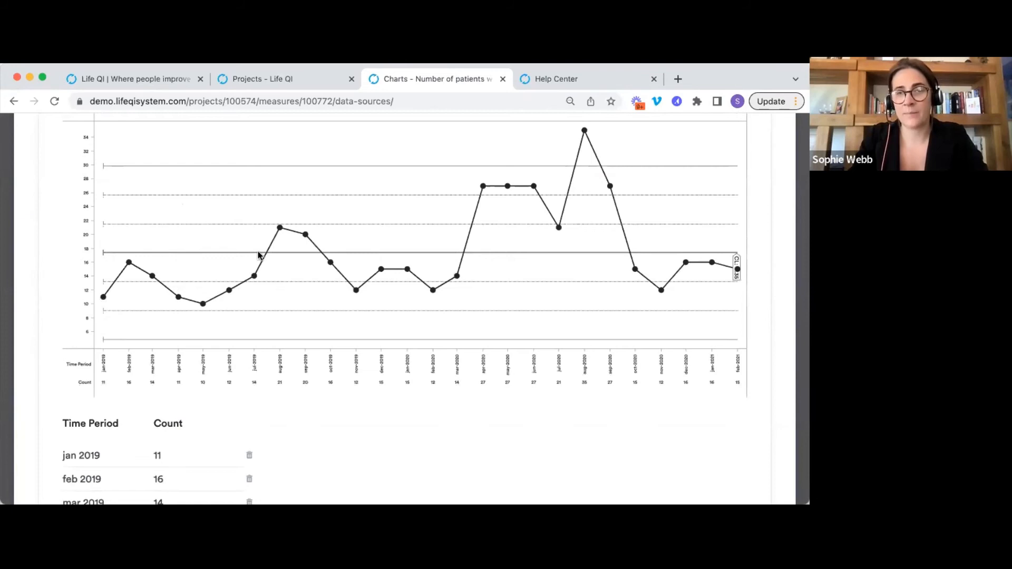
{"action": "scroll", "coordinate": [464, 266], "scroll_direction": "up", "scroll_amount": 3}
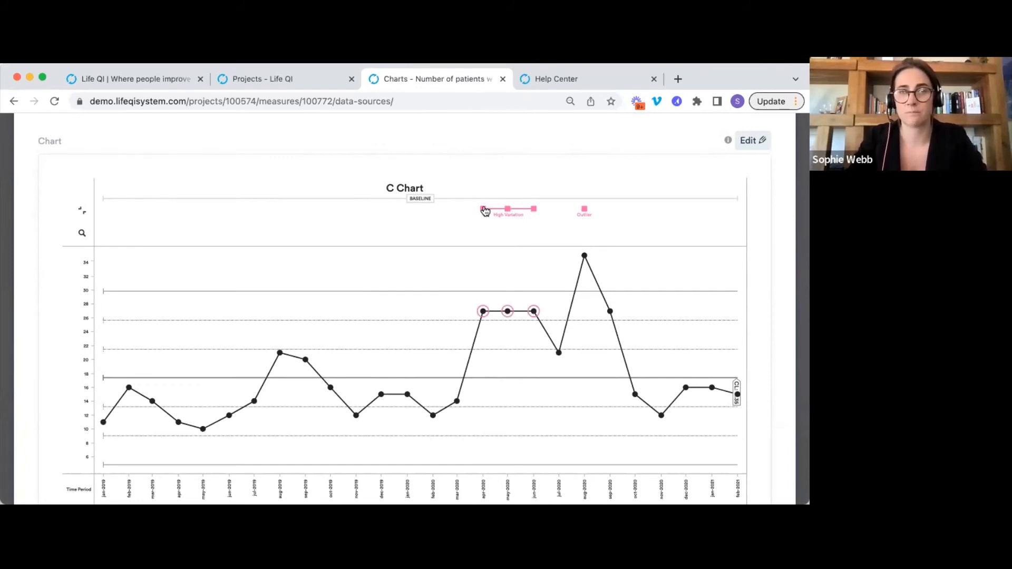
{"action": "scroll", "coordinate": [506, 269], "scroll_direction": "up", "scroll_amount": 3}
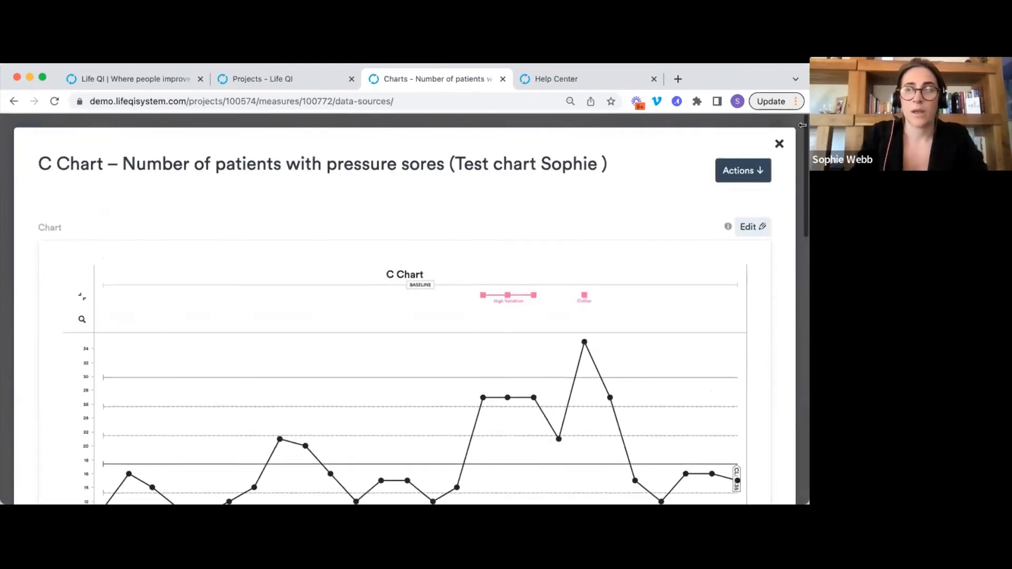
{"action": "left_click", "coordinate": [779, 143]}
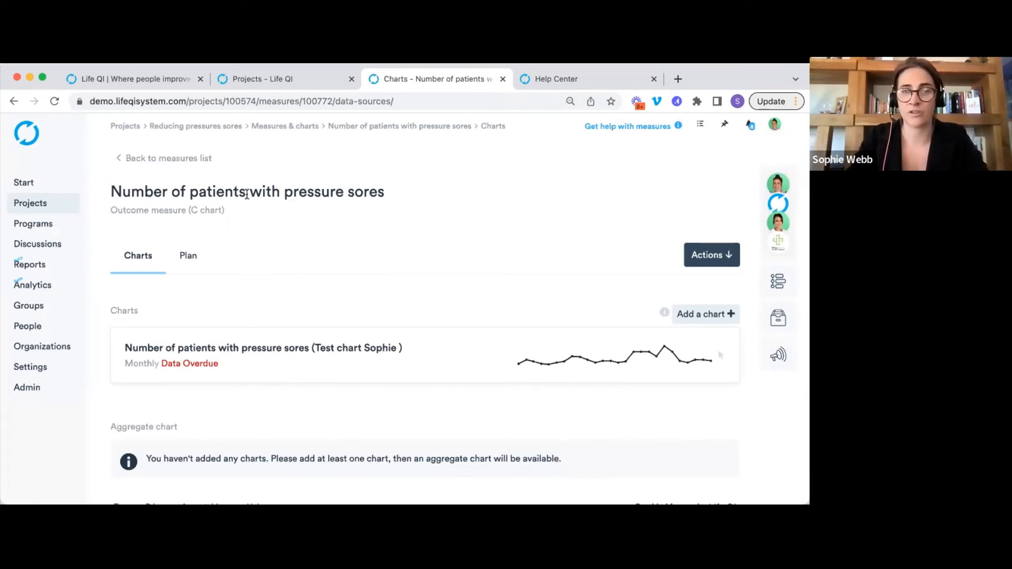
{"action": "scroll", "coordinate": [389, 234], "scroll_direction": "down", "scroll_amount": 1}
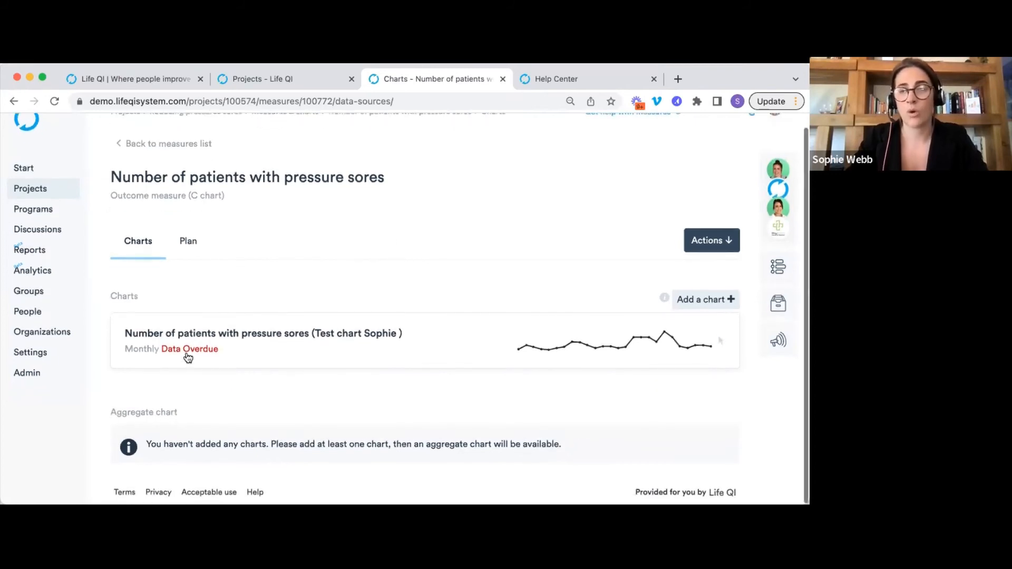
Add mar, apr and may 2021 rows with counts 4, 12 and 10 to the chart data.
{"action": "left_click", "coordinate": [471, 348]}
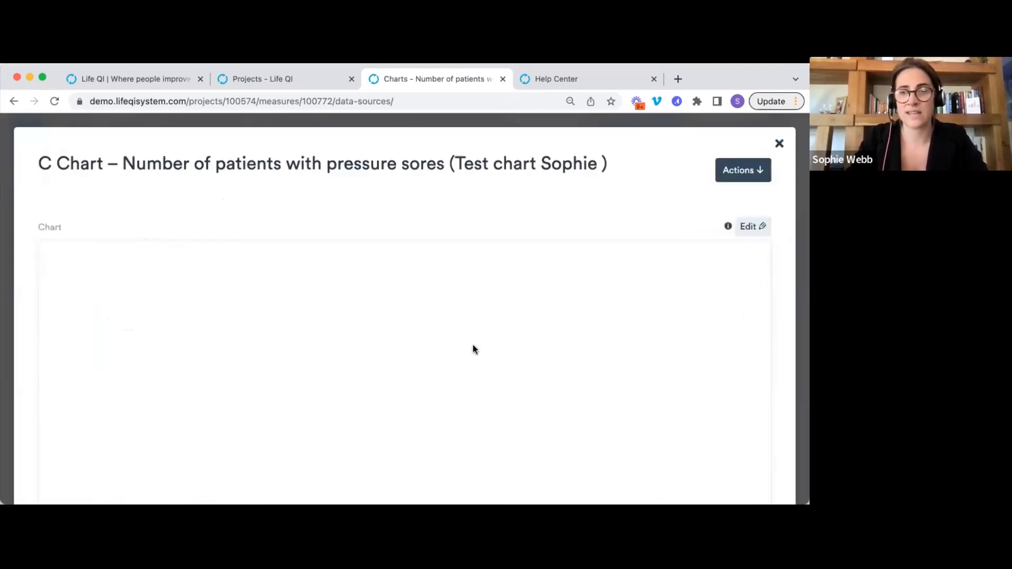
{"action": "scroll", "coordinate": [696, 258], "scroll_direction": "down", "scroll_amount": 1}
{"action": "left_click", "coordinate": [752, 210]}
{"action": "scroll", "coordinate": [500, 210], "scroll_direction": "down", "scroll_amount": 15}
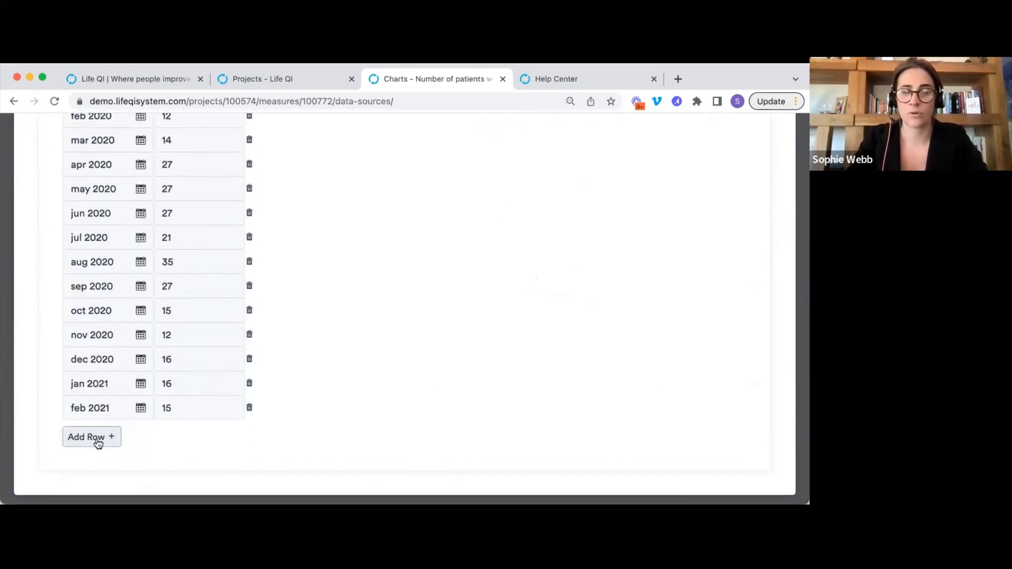
{"action": "left_click", "coordinate": [94, 435]}
{"action": "left_click", "coordinate": [176, 430]}
{"action": "type", "text": "4"}
{"action": "left_click", "coordinate": [97, 462]}
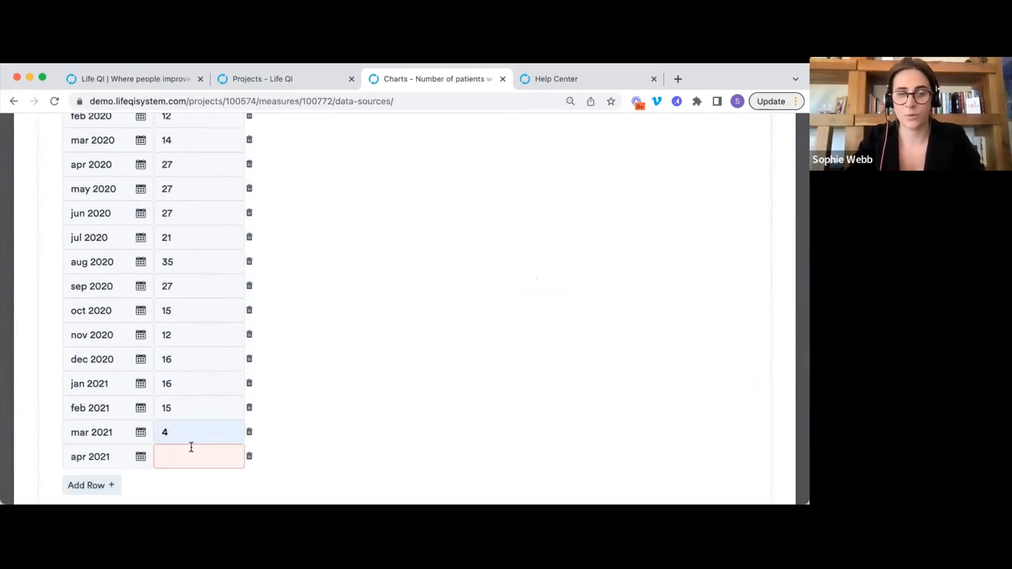
{"action": "left_click", "coordinate": [191, 448]}
{"action": "type", "text": "12"}
{"action": "left_click", "coordinate": [91, 484]}
{"action": "left_click", "coordinate": [182, 444]}
{"action": "type", "text": "10"}
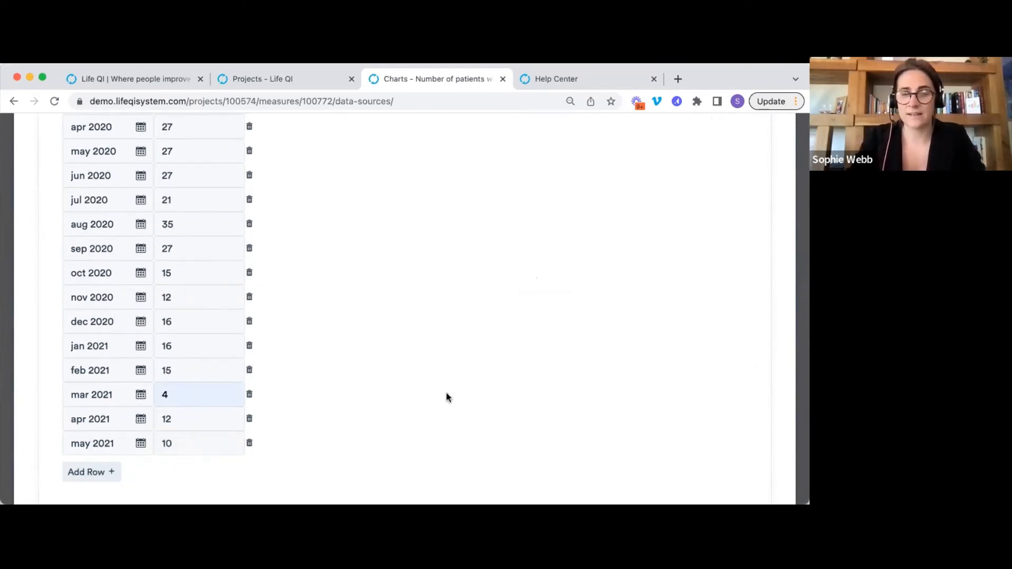
Redraw the chart and open the August 2020 peak point's details.
{"action": "scroll", "coordinate": [446, 393], "scroll_direction": "up", "scroll_amount": 15}
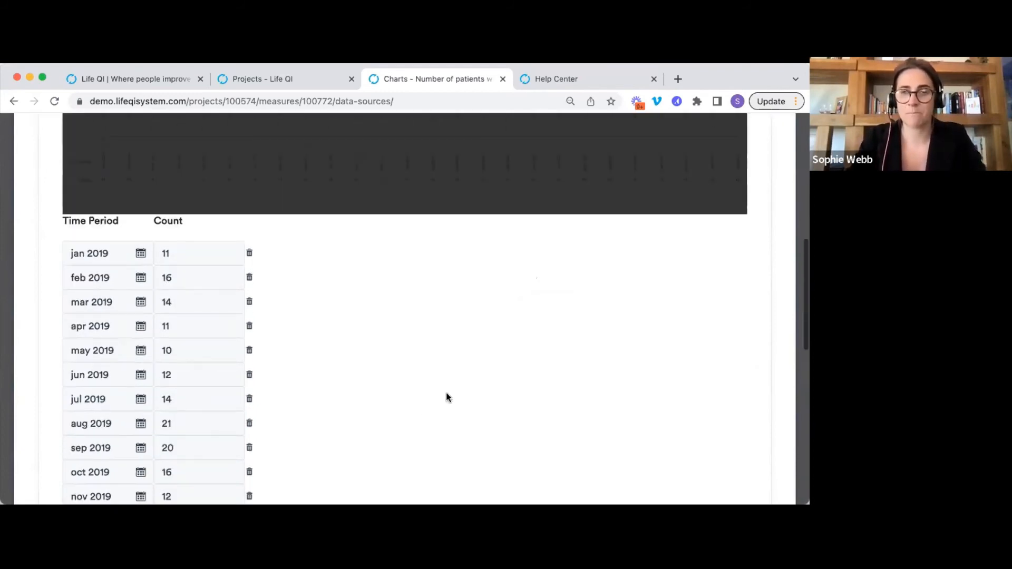
{"action": "left_click", "coordinate": [398, 254]}
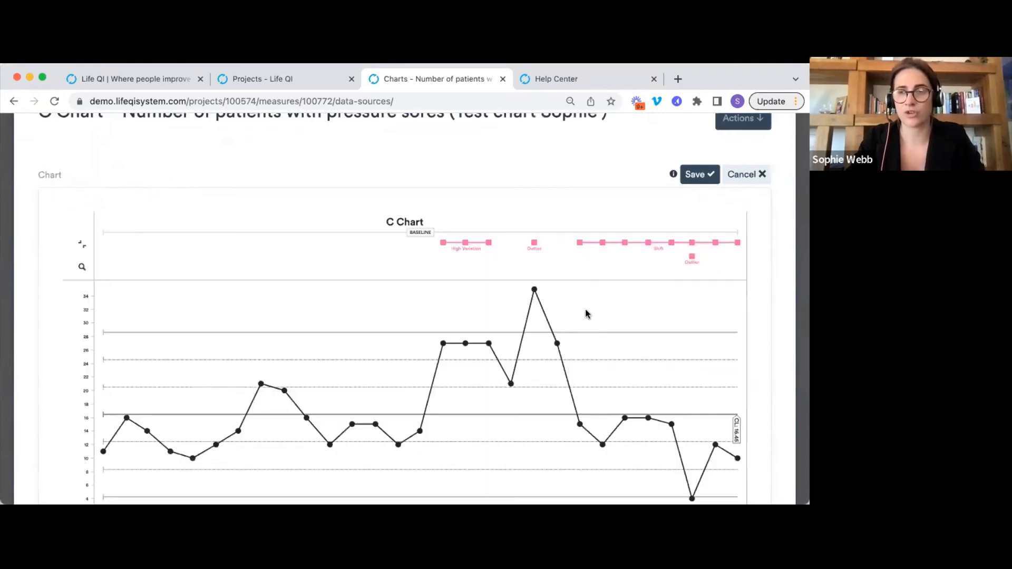
{"action": "scroll", "coordinate": [595, 317], "scroll_direction": "down", "scroll_amount": 1}
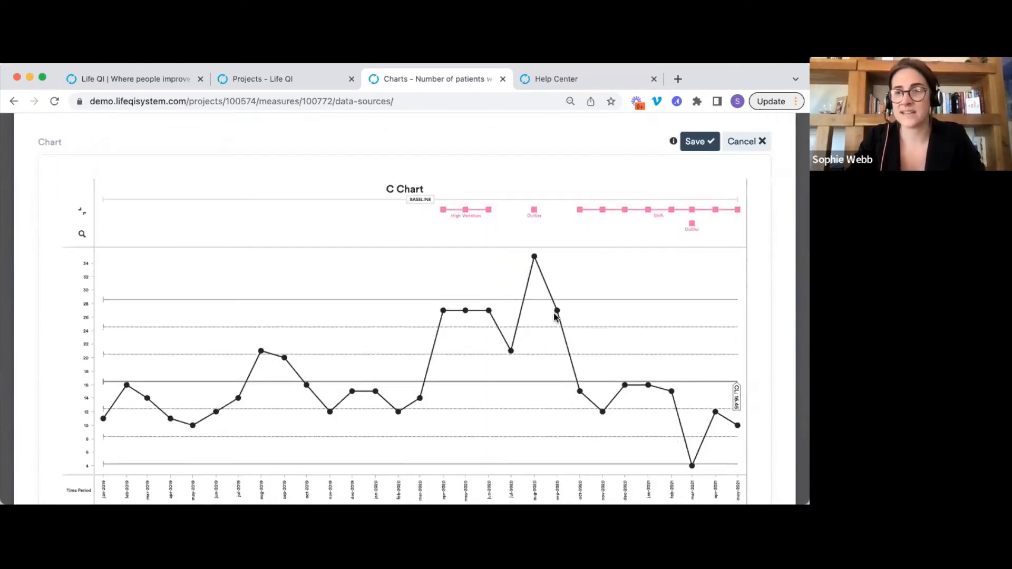
{"action": "mouse_move", "coordinate": [603, 212]}
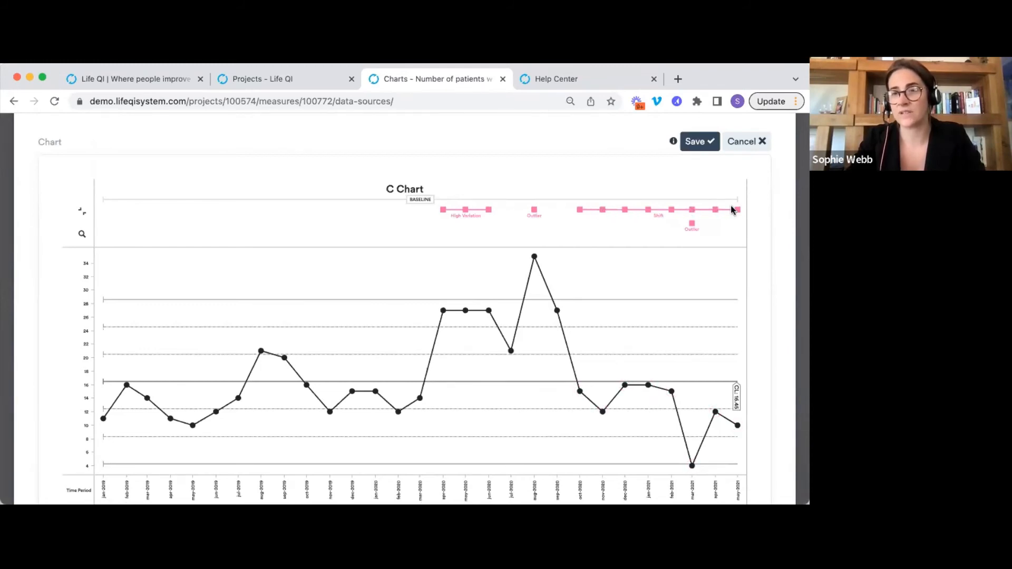
{"action": "mouse_move", "coordinate": [663, 218]}
{"action": "scroll", "coordinate": [663, 218], "scroll_direction": "up", "scroll_amount": 1}
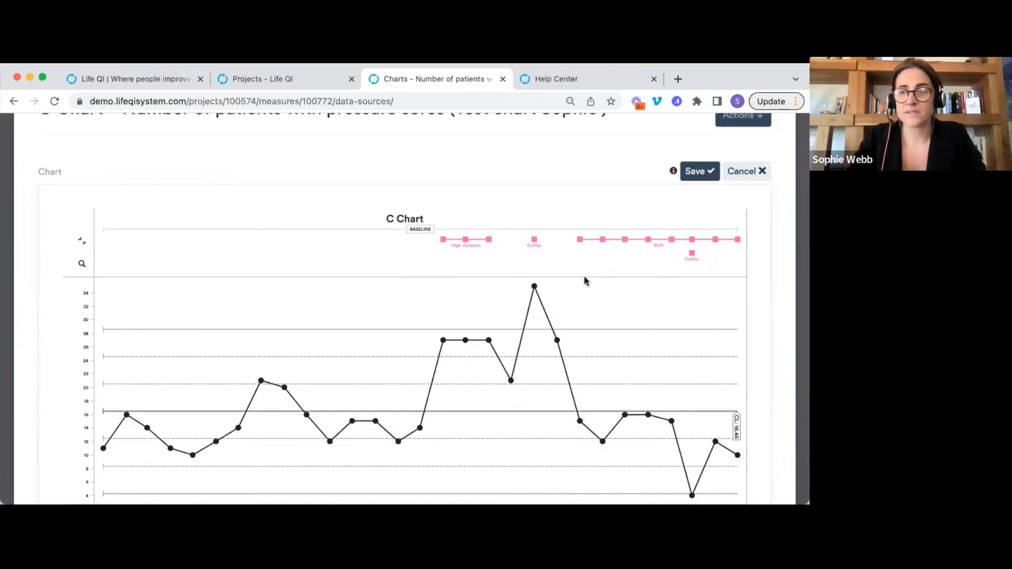
{"action": "left_click", "coordinate": [533, 288]}
Give the August 2020 peak the note 'Annotate', fixing its spelling, with no PDSA linked.
{"action": "scroll", "coordinate": [533, 289], "scroll_direction": "down", "scroll_amount": 2}
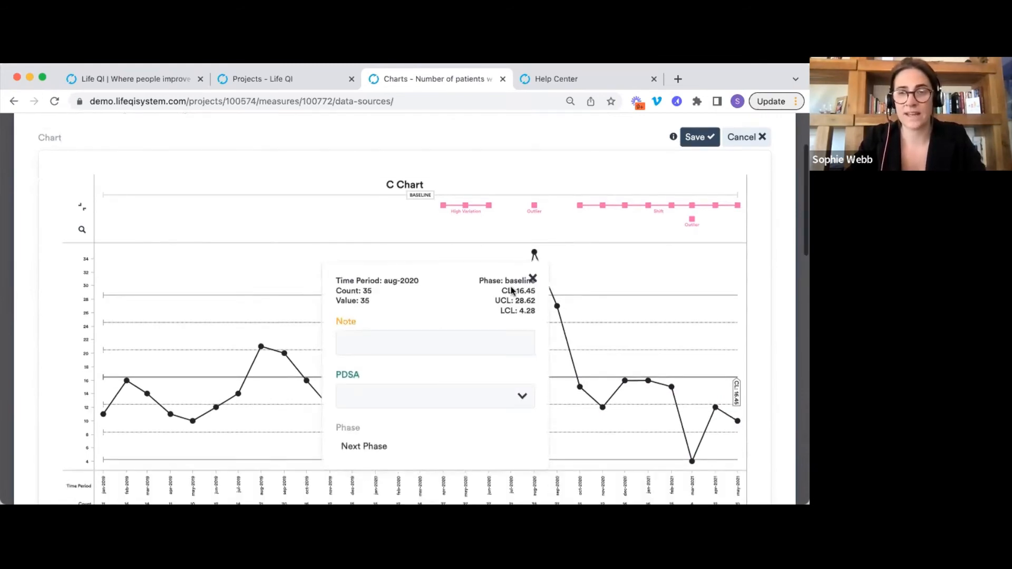
{"action": "left_click", "coordinate": [473, 302]}
{"action": "type", "text": "Annotoate"}
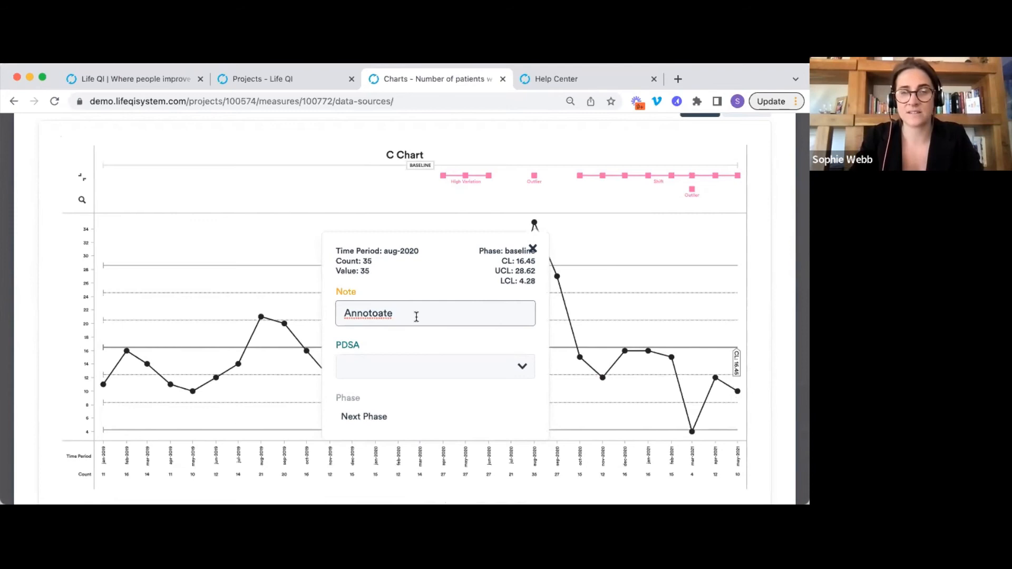
{"action": "right_click", "coordinate": [378, 318]}
{"action": "left_click", "coordinate": [401, 283]}
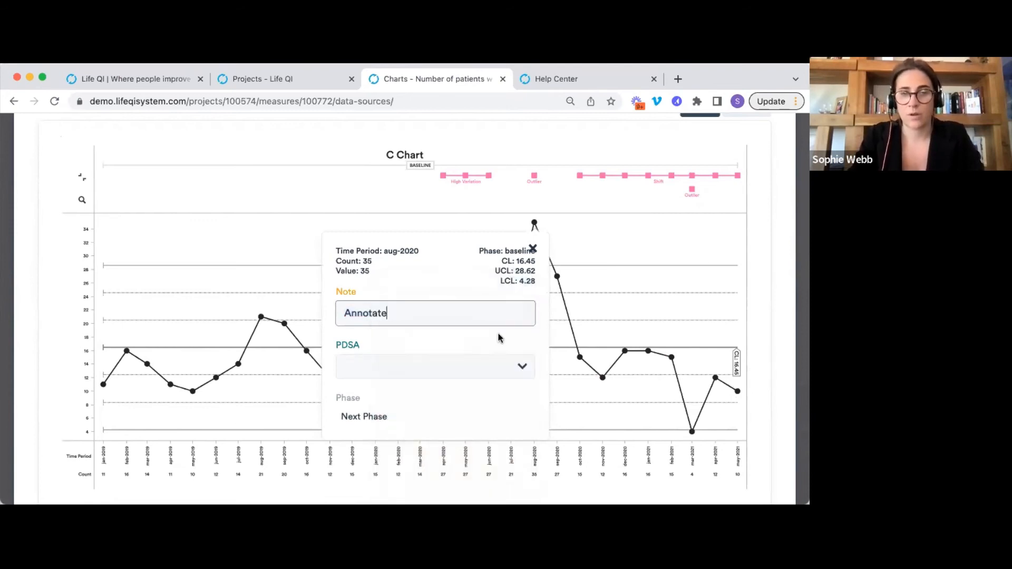
{"action": "left_click", "coordinate": [385, 363]}
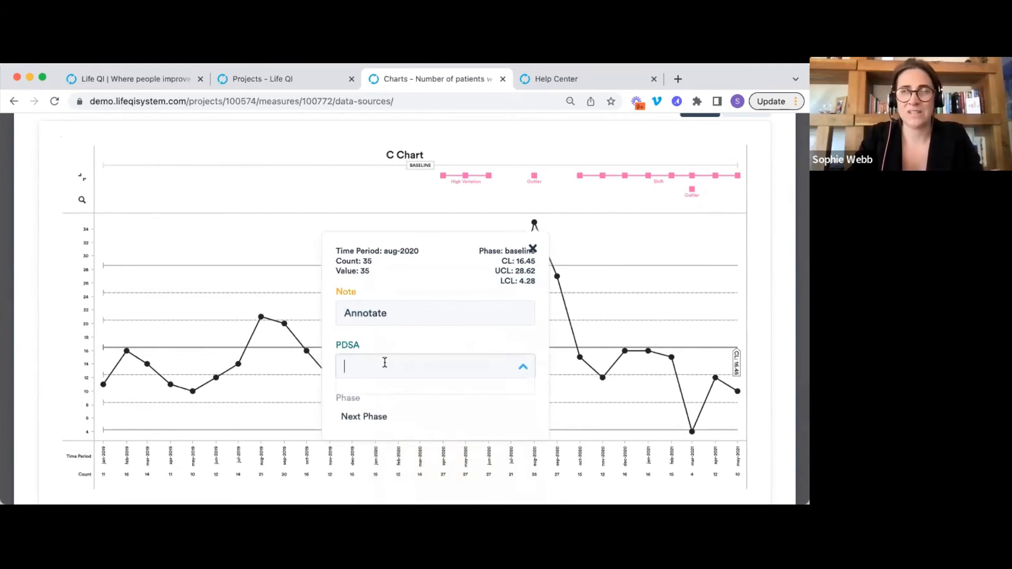
{"action": "left_click", "coordinate": [444, 285]}
{"action": "left_click", "coordinate": [660, 228]}
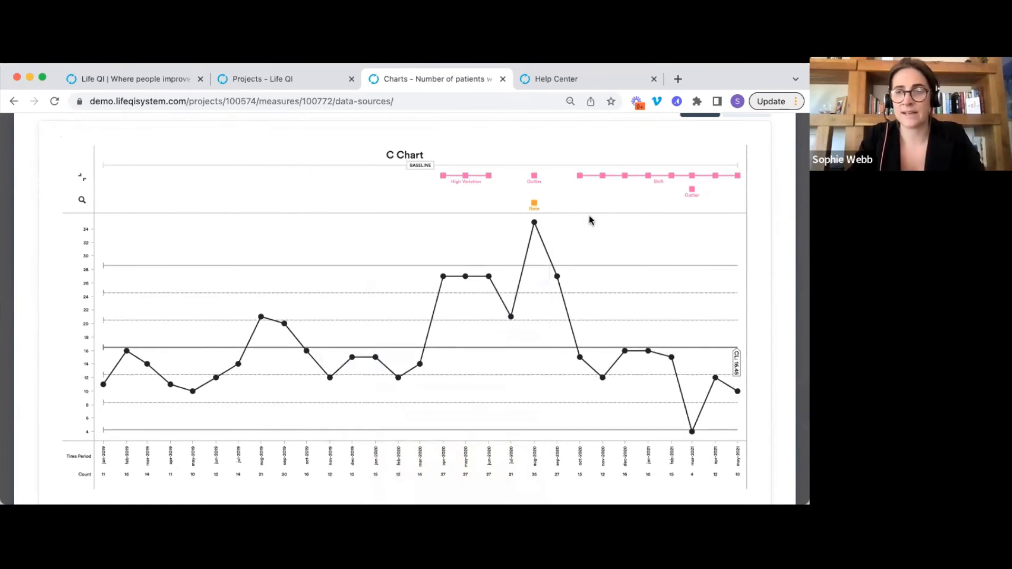
Check the peak's note and save the edited chart.
{"action": "left_click", "coordinate": [534, 205]}
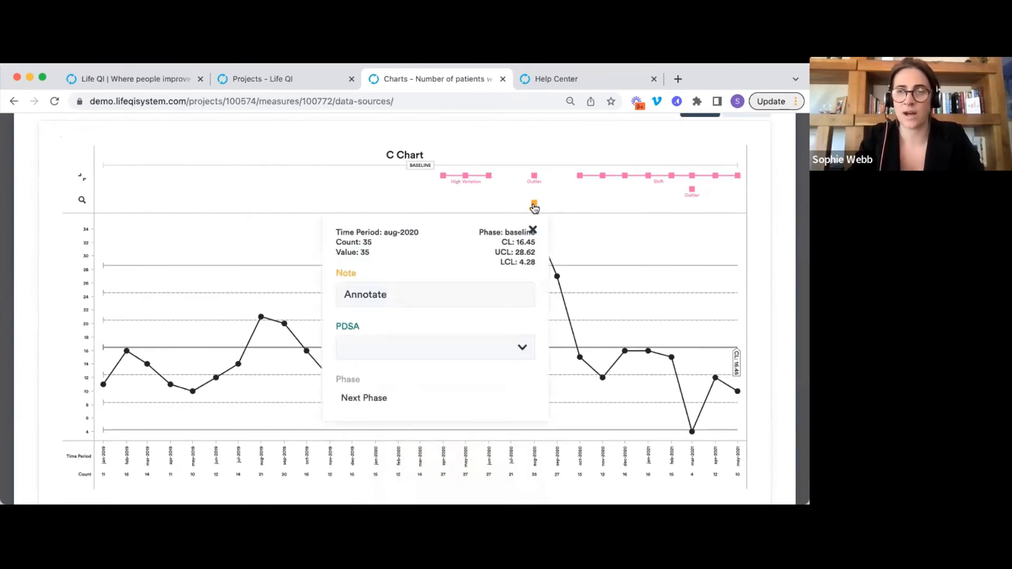
{"action": "left_click", "coordinate": [590, 211]}
{"action": "scroll", "coordinate": [709, 188], "scroll_direction": "up", "scroll_amount": 2}
{"action": "left_click", "coordinate": [700, 181]}
{"action": "scroll", "coordinate": [641, 375], "scroll_direction": "up", "scroll_amount": 2}
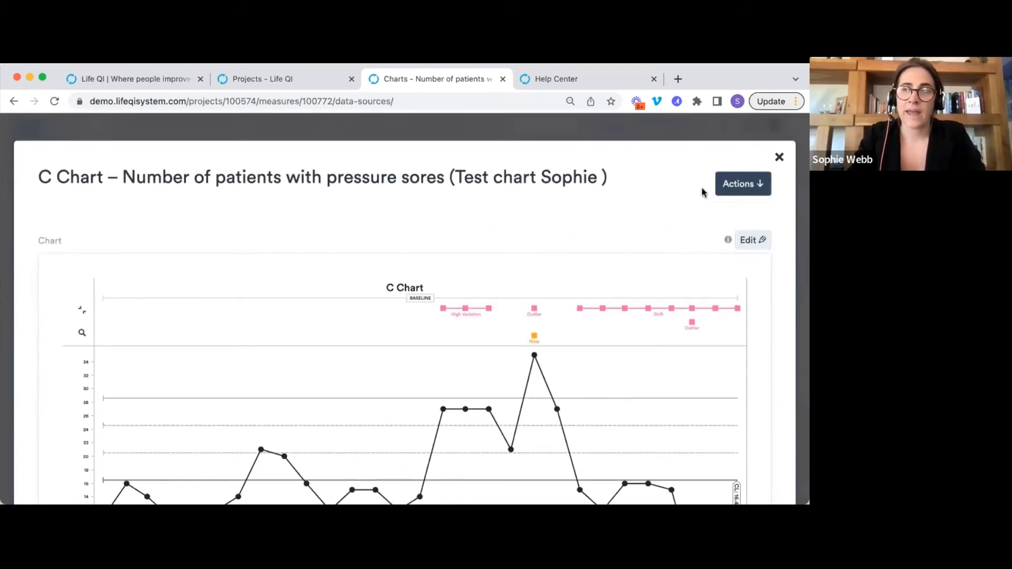
Close the annotated chart's full view and go back to the list of measures.
{"action": "left_click", "coordinate": [736, 190]}
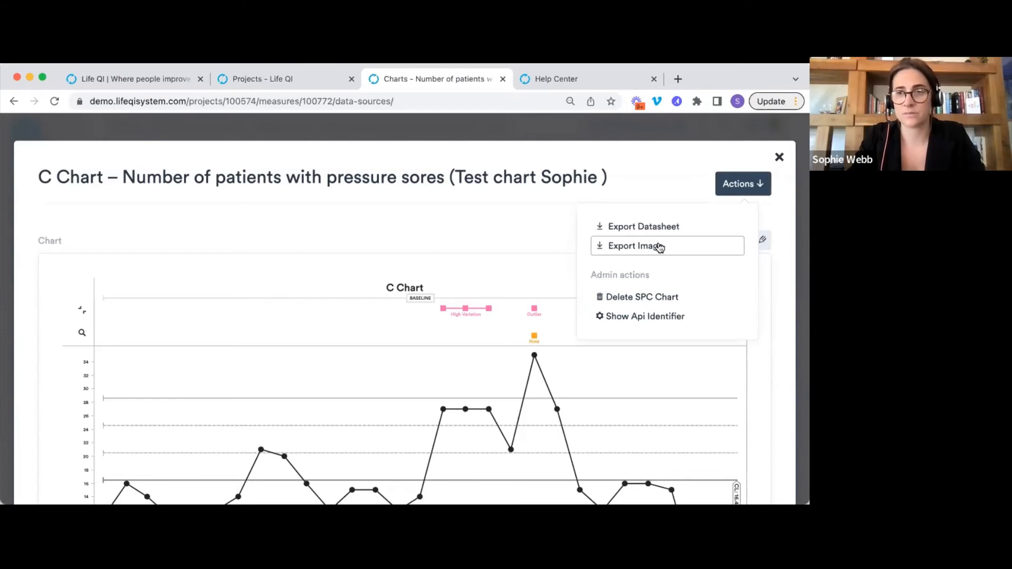
{"action": "left_click", "coordinate": [778, 157]}
{"action": "scroll", "coordinate": [401, 230], "scroll_direction": "down", "scroll_amount": 1}
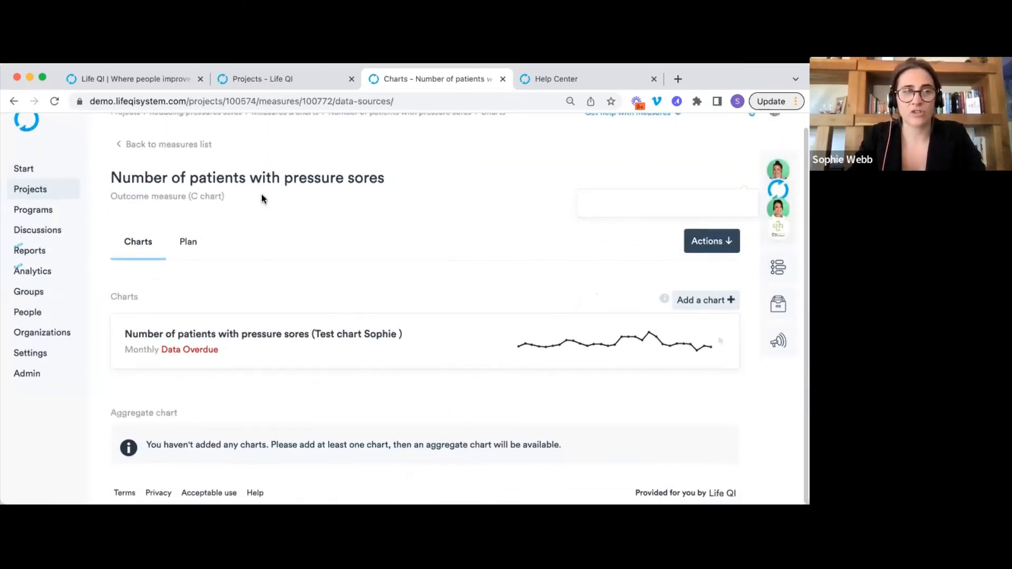
{"action": "left_click", "coordinate": [199, 148]}
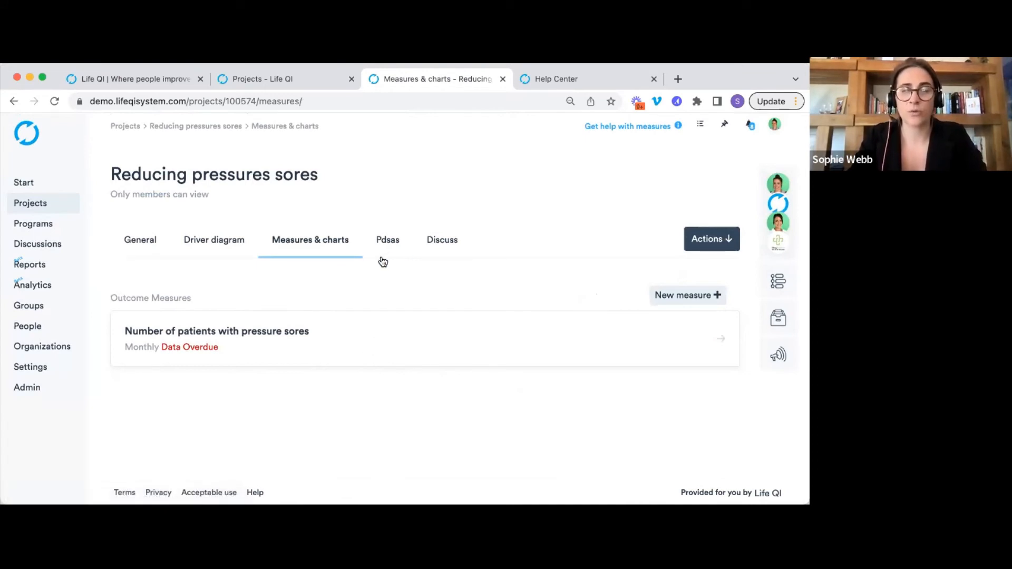
Glance at the PDSA ramps, then open the Number of patients with pressure sores measure.
{"action": "left_click", "coordinate": [389, 243]}
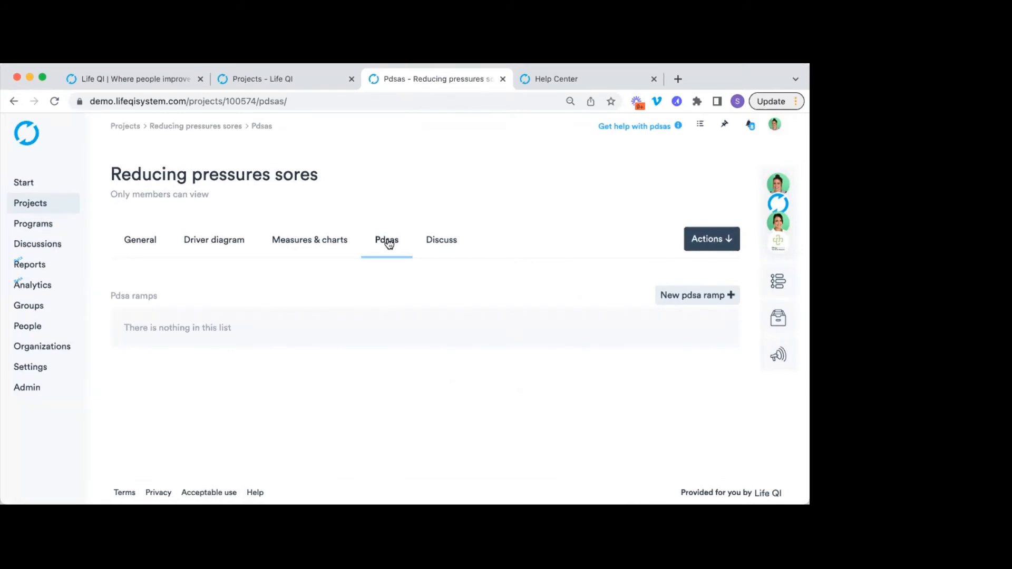
{"action": "left_click", "coordinate": [341, 250]}
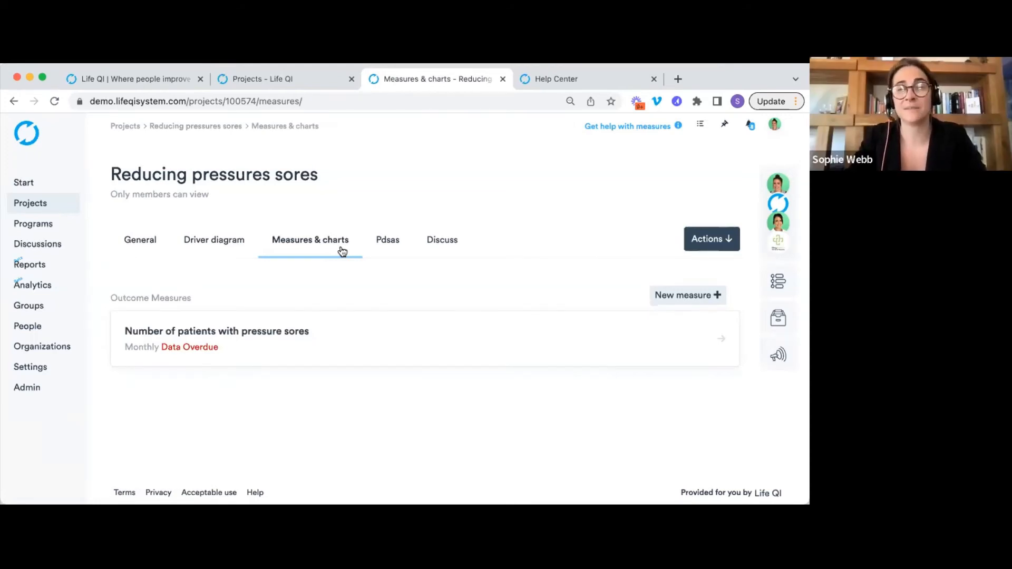
{"action": "left_click", "coordinate": [369, 339]}
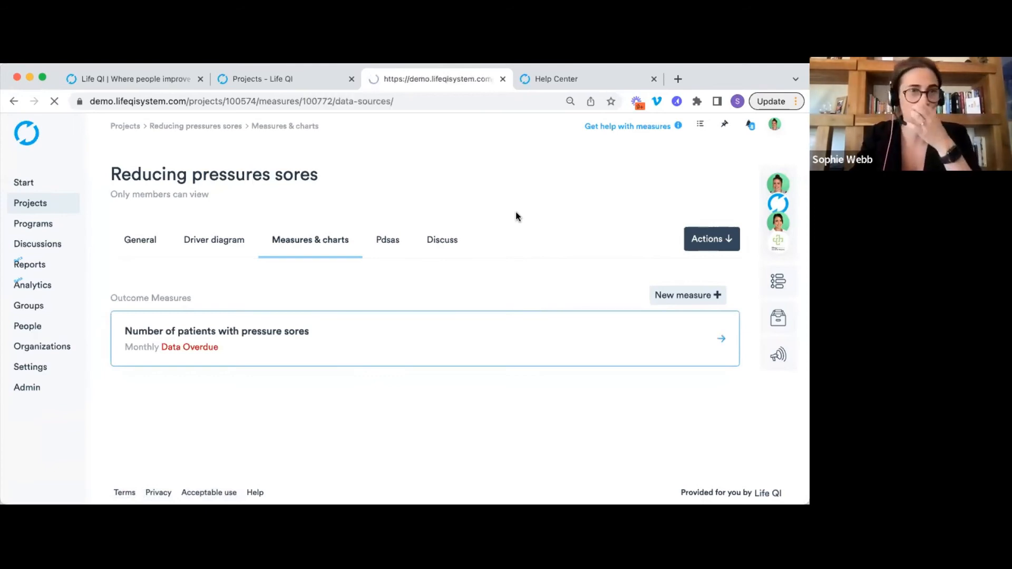
{"action": "scroll", "coordinate": [506, 227], "scroll_direction": "down", "scroll_amount": 2}
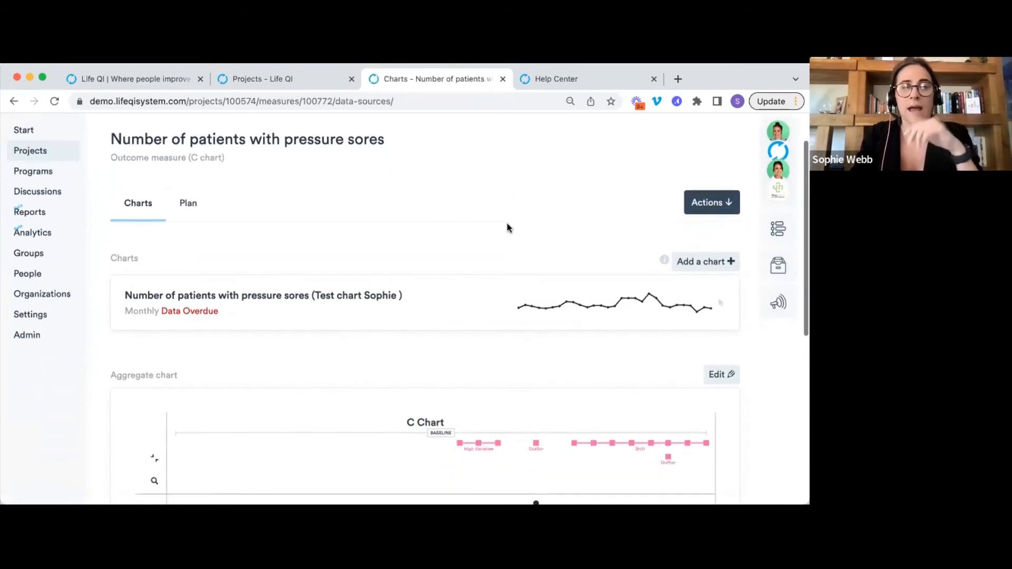
Edit the pressure-sores chart data, adding a jul 2021 row with a count of 12.
{"action": "left_click", "coordinate": [464, 301]}
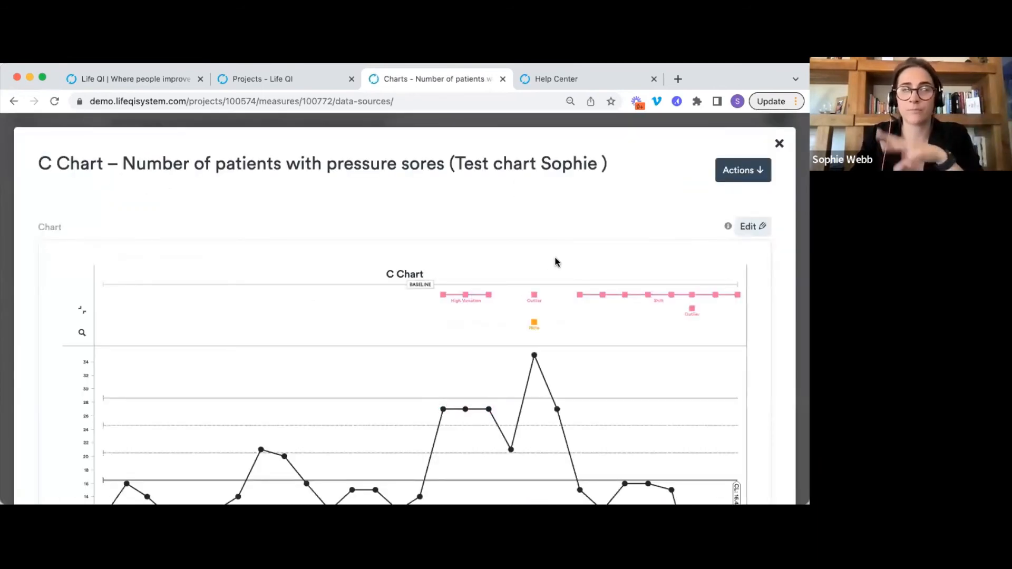
{"action": "left_click", "coordinate": [750, 226]}
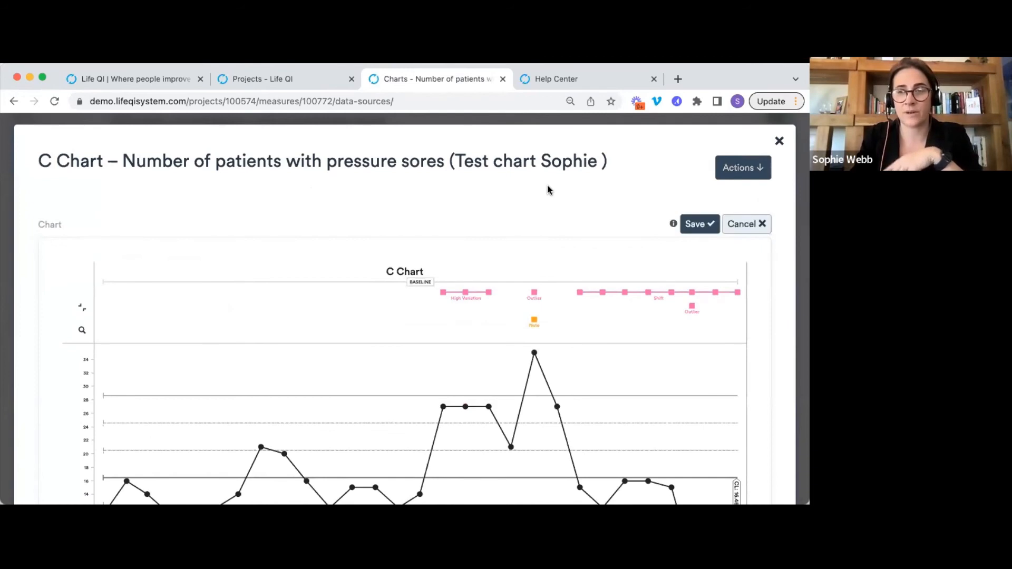
{"action": "scroll", "coordinate": [548, 190], "scroll_direction": "down", "scroll_amount": 15}
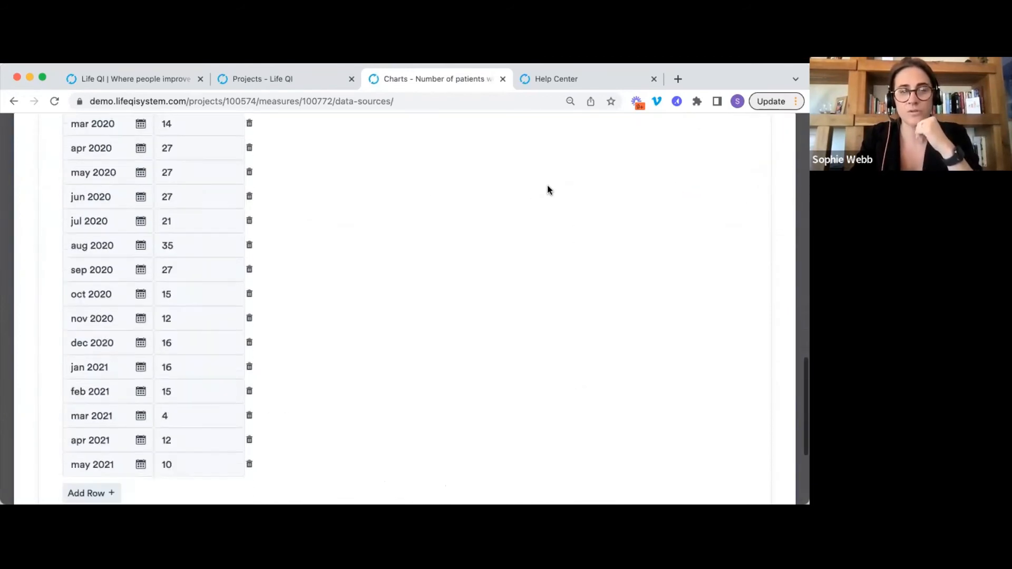
{"action": "scroll", "coordinate": [248, 296], "scroll_direction": "down", "scroll_amount": 3}
{"action": "left_click", "coordinate": [91, 375]}
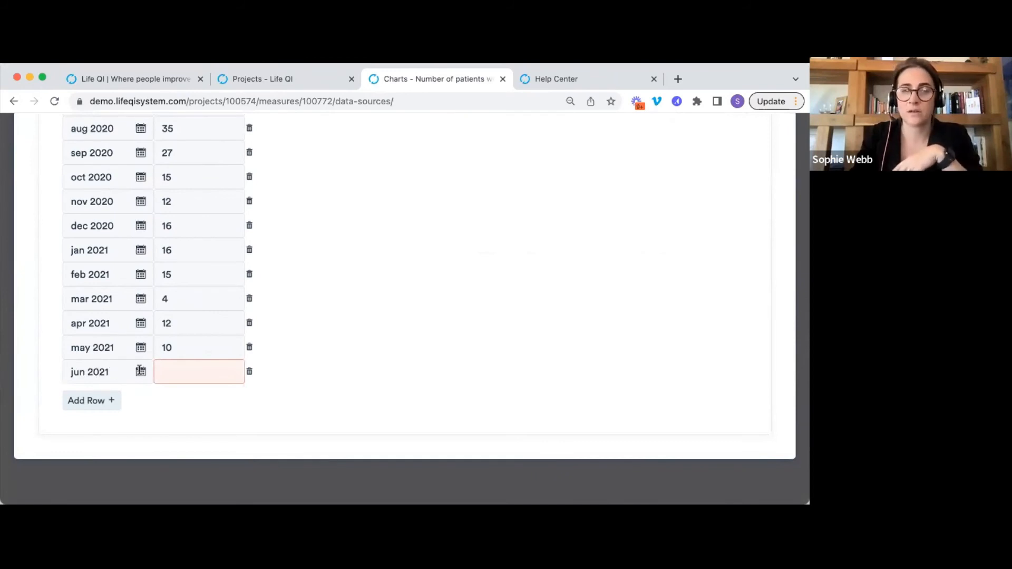
{"action": "left_click", "coordinate": [141, 371]}
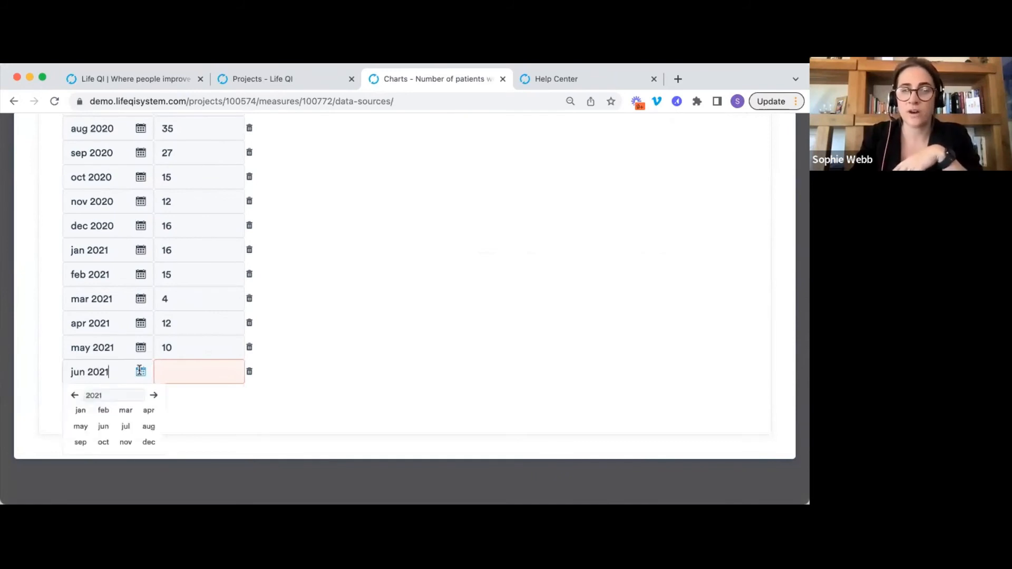
{"action": "left_click", "coordinate": [127, 424]}
{"action": "left_click", "coordinate": [208, 368]}
{"action": "type", "text": "12"}
{"action": "left_click", "coordinate": [324, 368]}
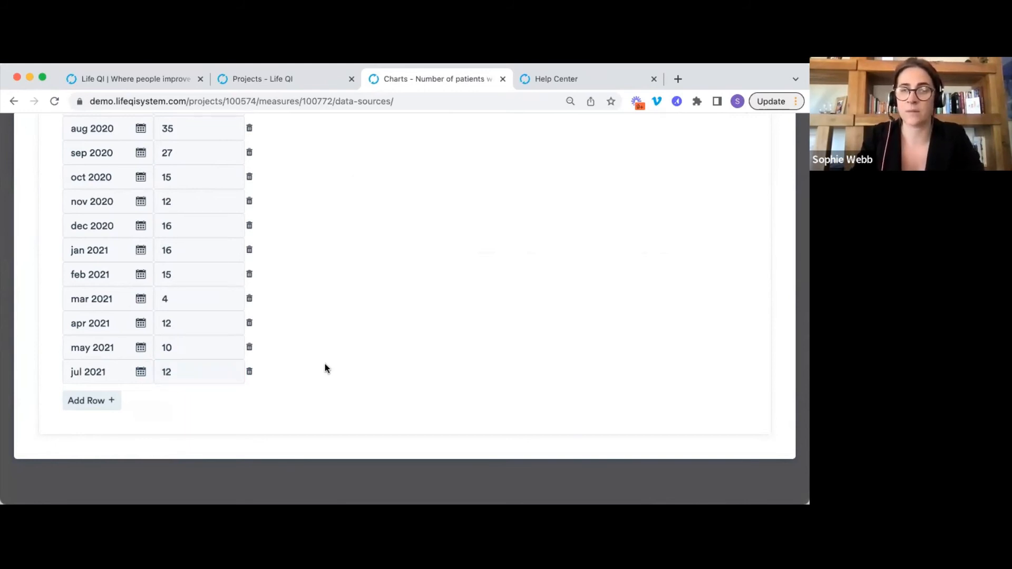
Redraw the chart and open the jul 2021 point's details.
{"action": "scroll", "coordinate": [324, 368], "scroll_direction": "up", "scroll_amount": 15}
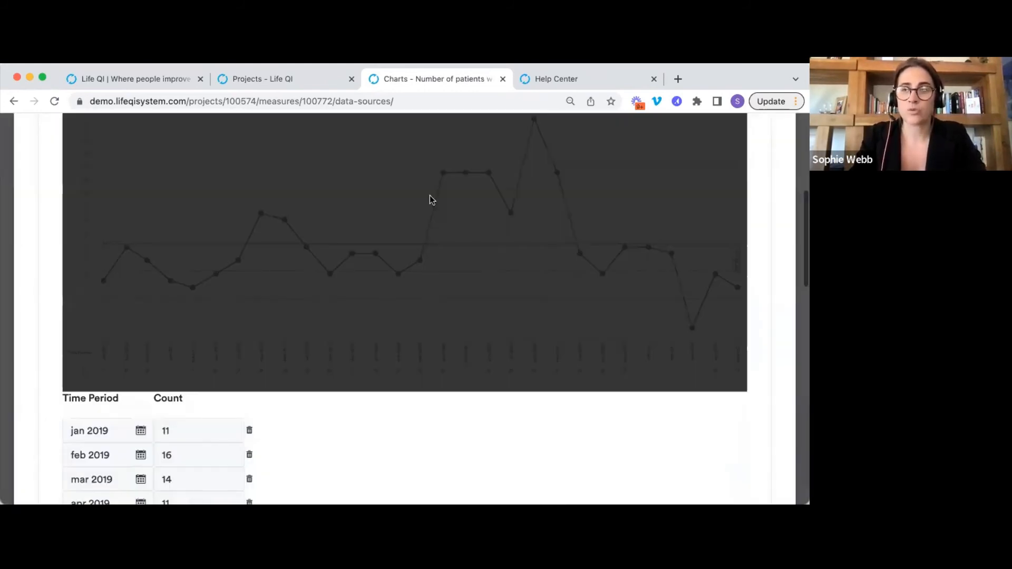
{"action": "left_click", "coordinate": [430, 160]}
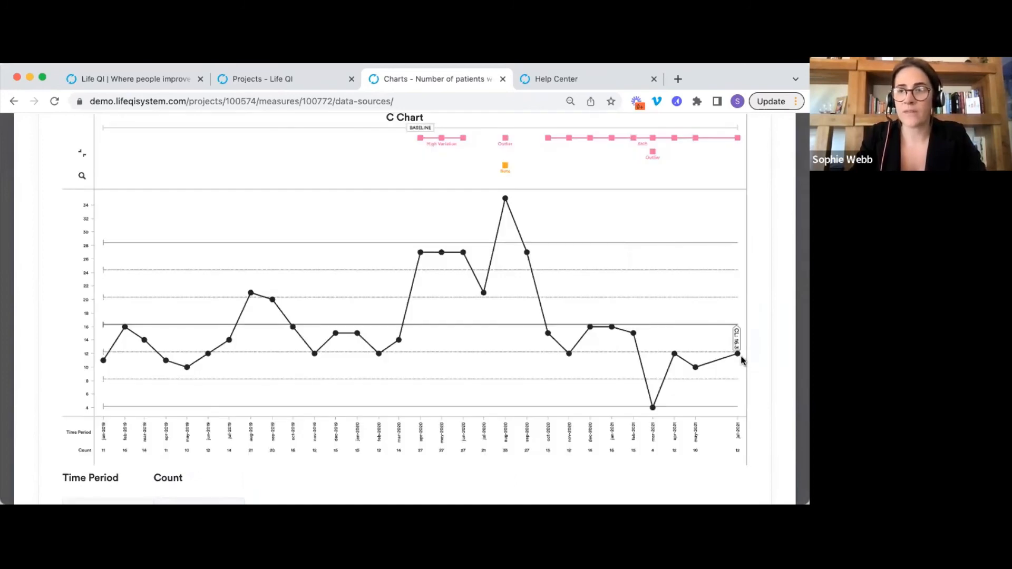
{"action": "left_click", "coordinate": [738, 355]}
Note 'We had no data for June' on the jul 2021 point, save, and close the chart.
{"action": "left_click", "coordinate": [626, 206]}
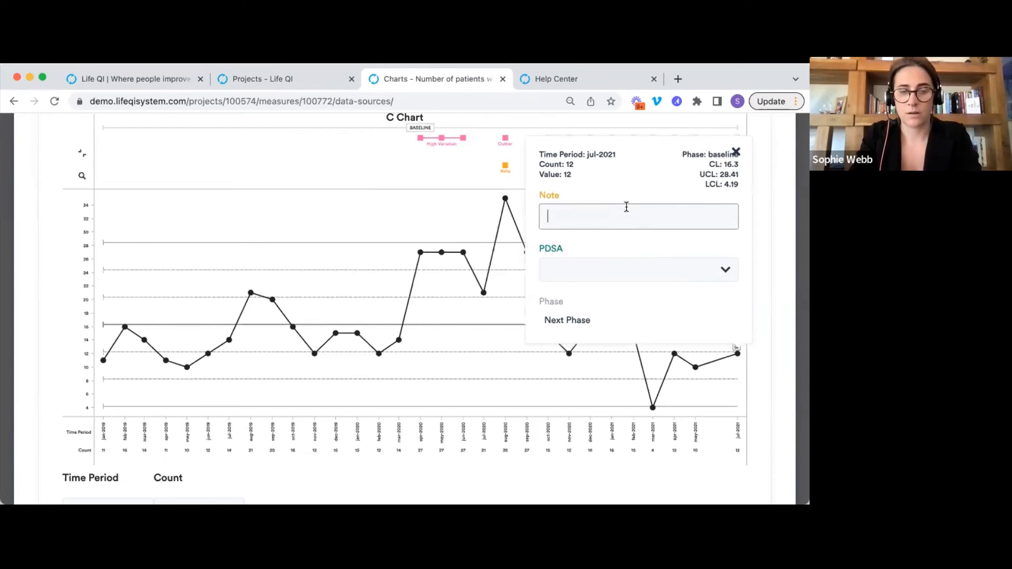
{"action": "type", "text": "We had n"}
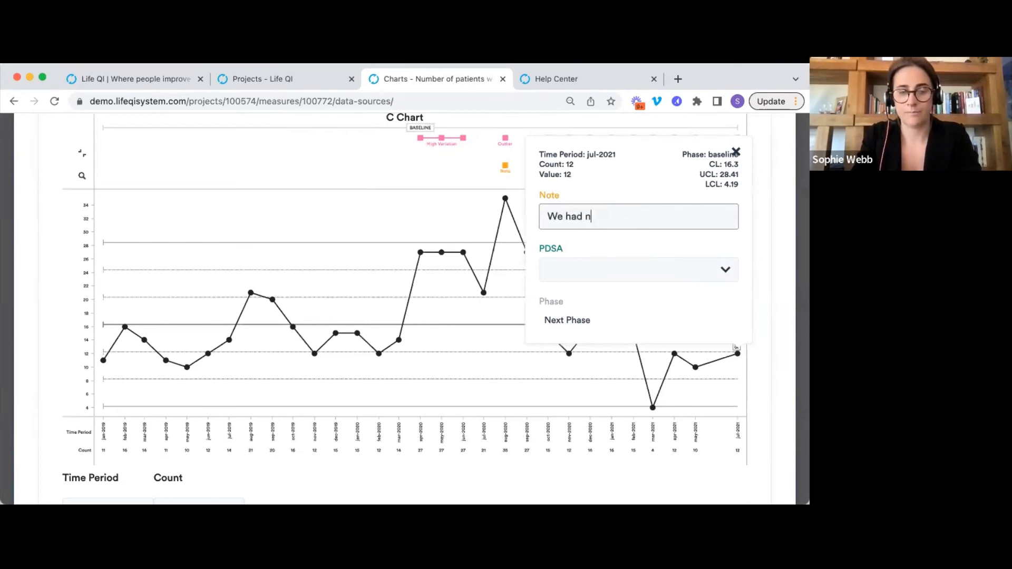
{"action": "type", "text": "o data for June"}
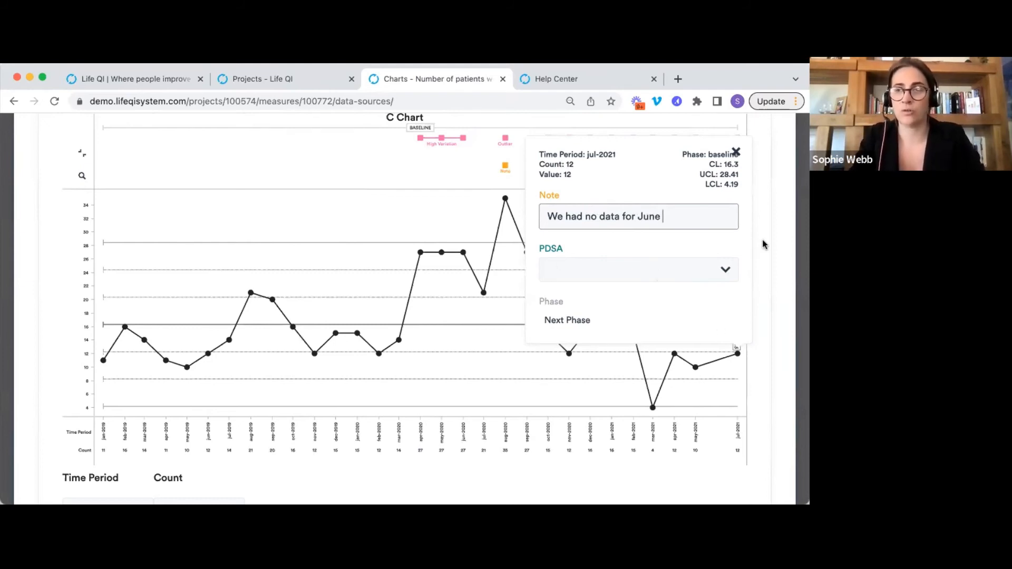
{"action": "left_click", "coordinate": [766, 199]}
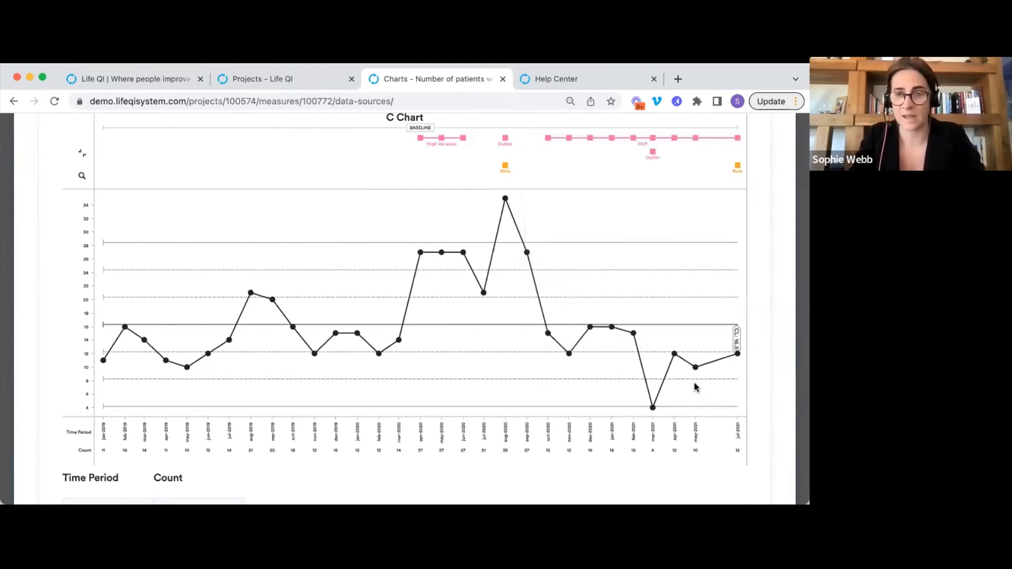
{"action": "scroll", "coordinate": [751, 354], "scroll_direction": "up", "scroll_amount": 3}
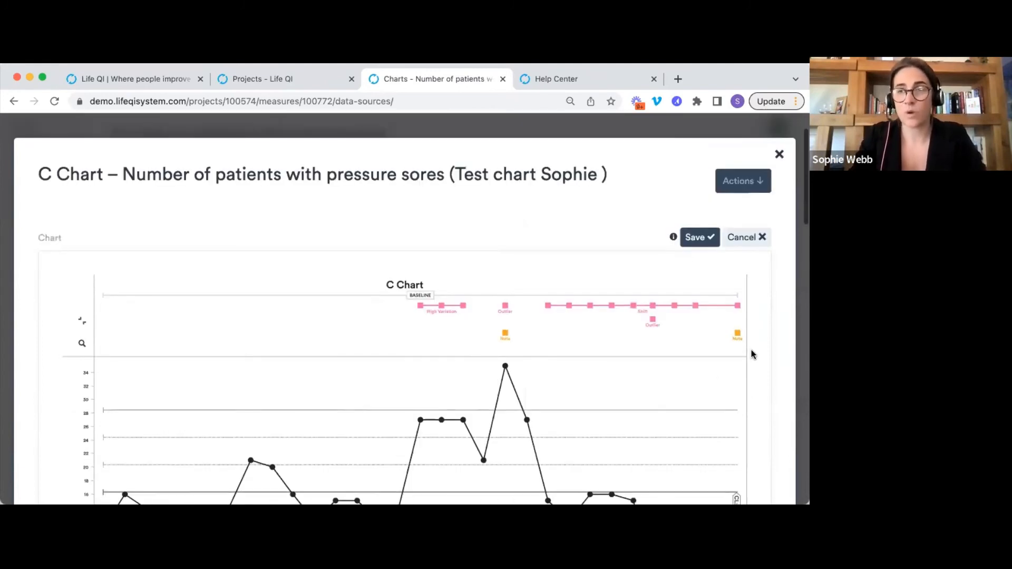
{"action": "left_click", "coordinate": [695, 240]}
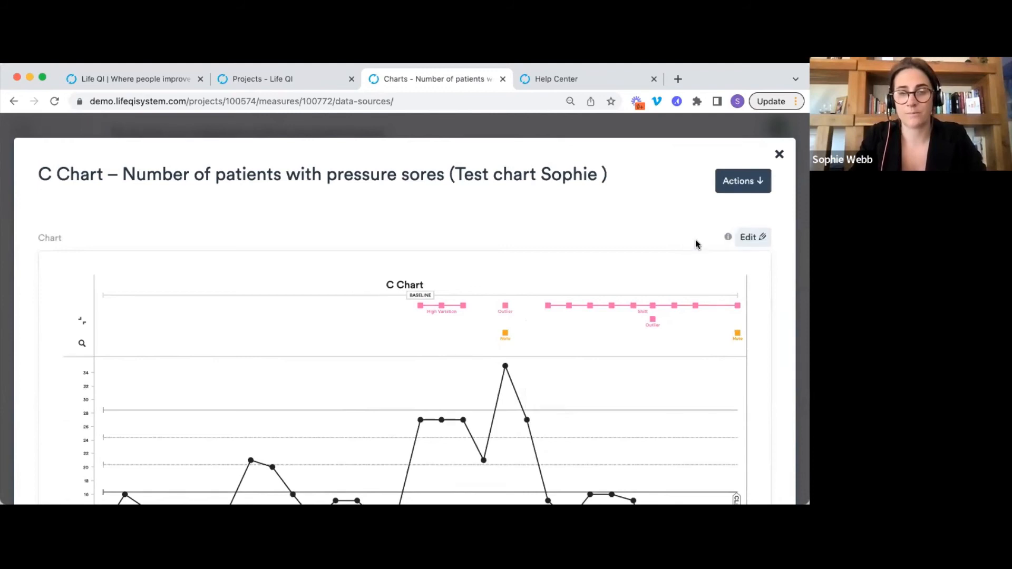
{"action": "left_click", "coordinate": [779, 154]}
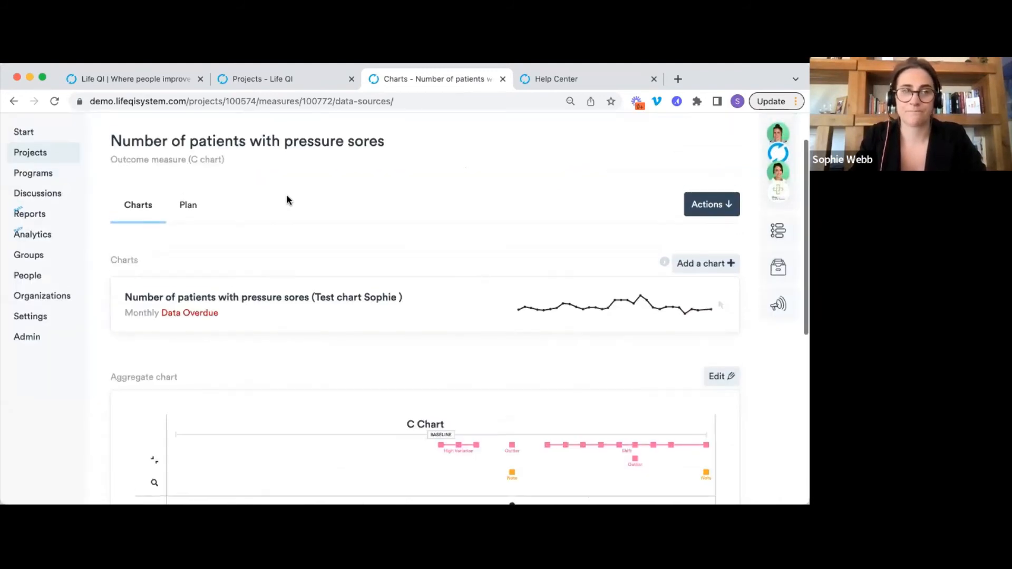
Reload the measure page in the browser.
{"action": "scroll", "coordinate": [286, 195], "scroll_direction": "up", "scroll_amount": 2}
{"action": "key", "text": "super+r"}
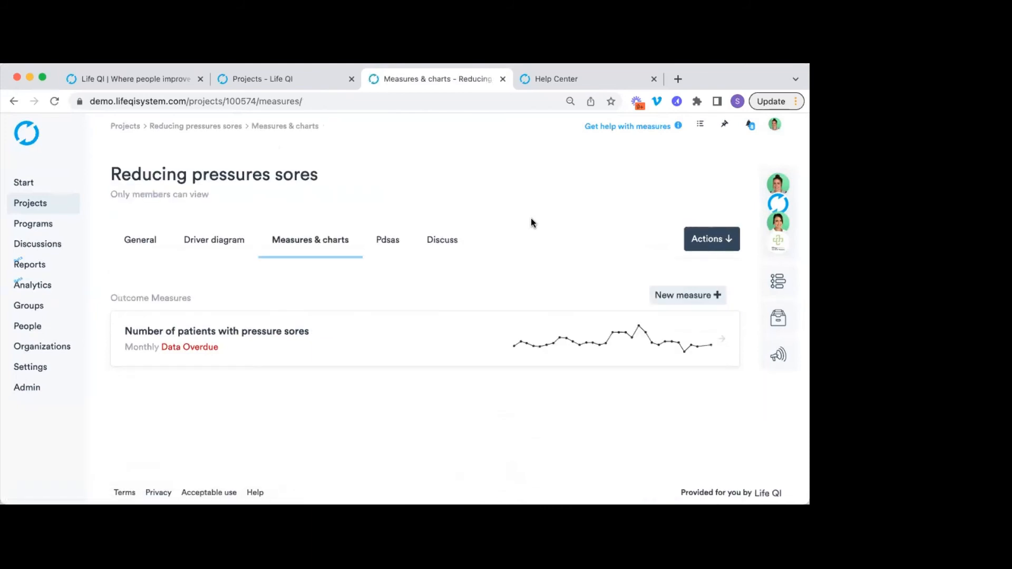
{"action": "left_click", "coordinate": [453, 348]}
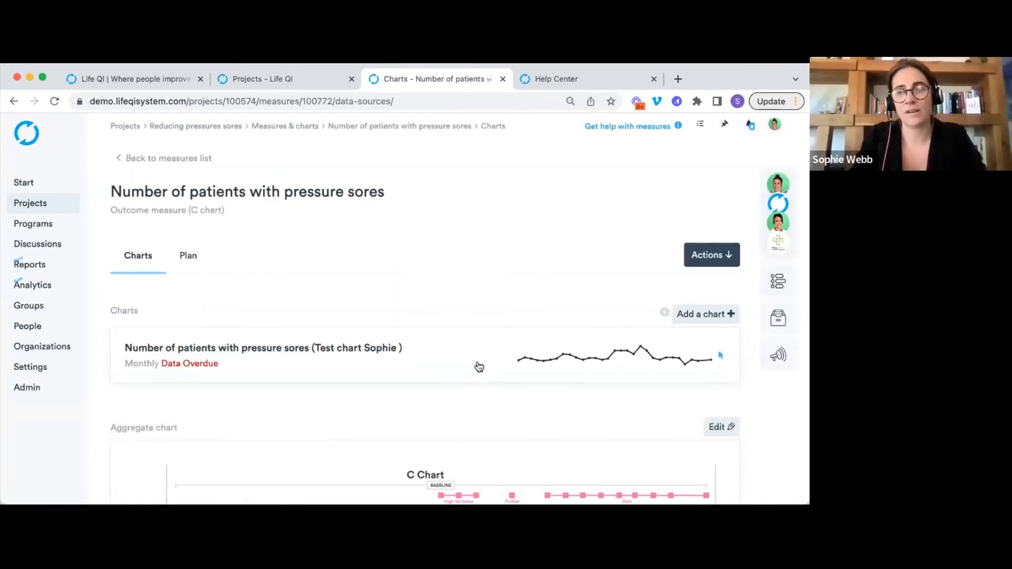
{"action": "left_click", "coordinate": [478, 367]}
{"action": "left_click", "coordinate": [752, 226]}
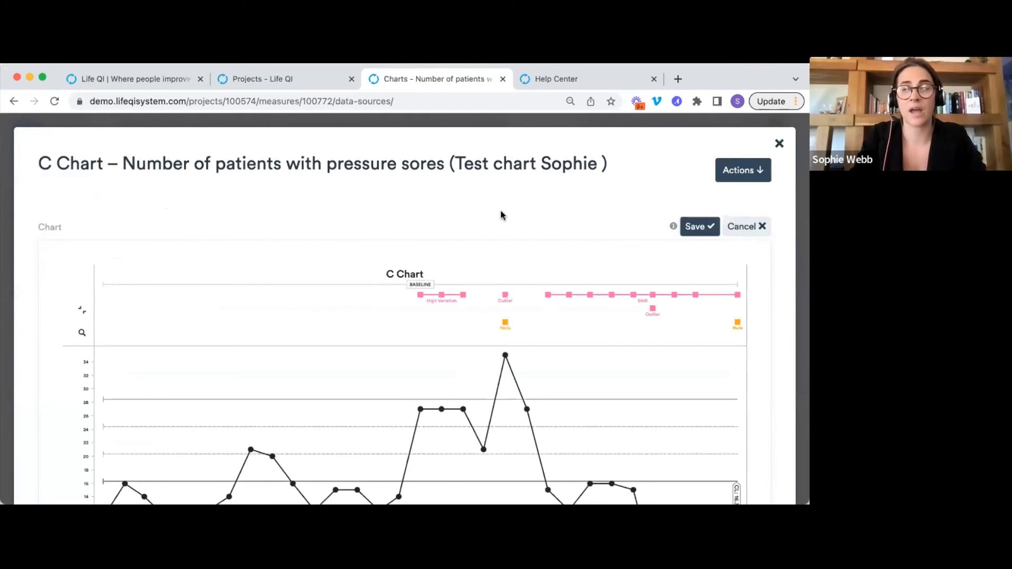
{"action": "scroll", "coordinate": [501, 215], "scroll_direction": "down", "scroll_amount": 20}
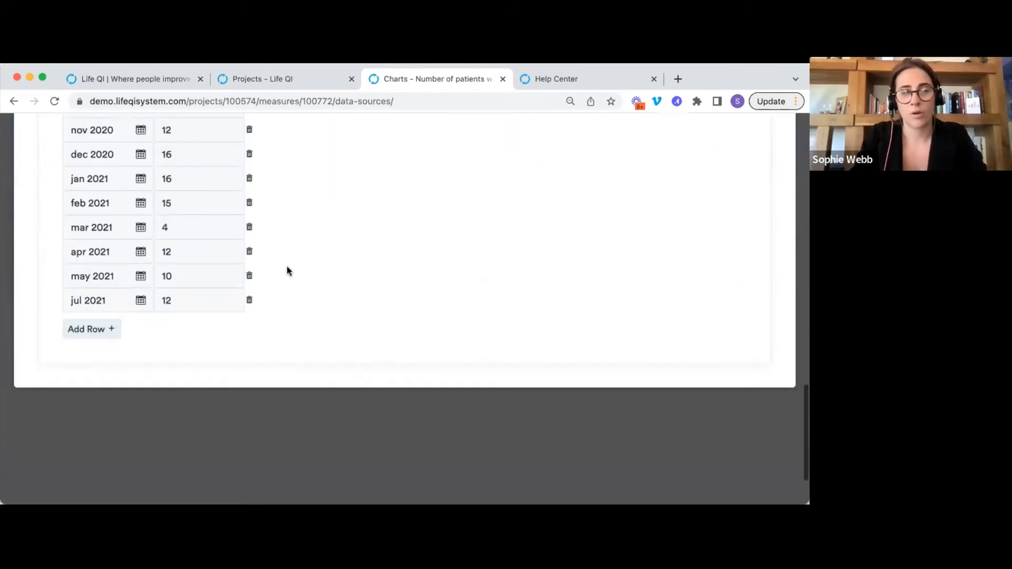
{"action": "left_click", "coordinate": [140, 300]}
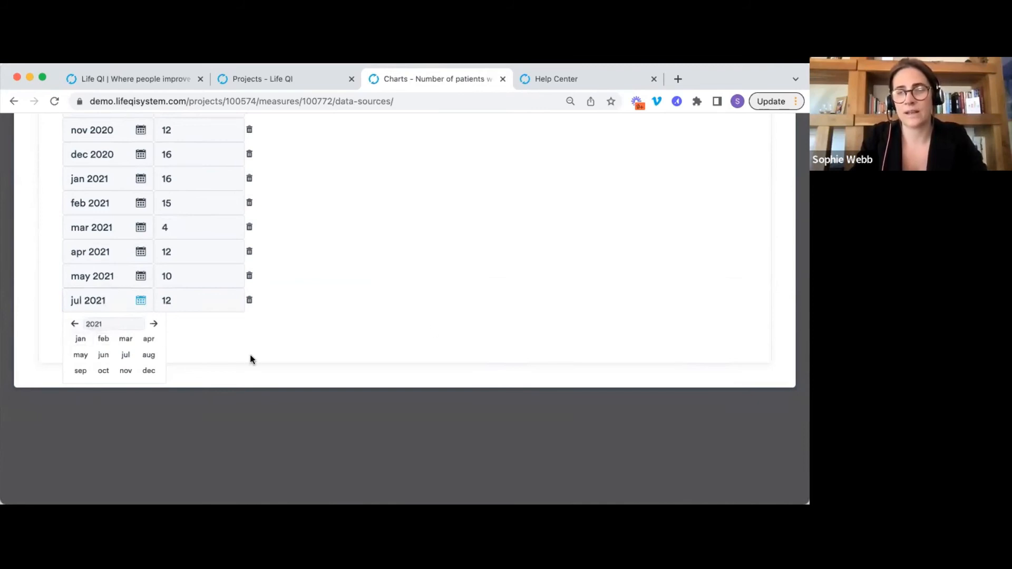
{"action": "scroll", "coordinate": [431, 329], "scroll_direction": "up", "scroll_amount": 15}
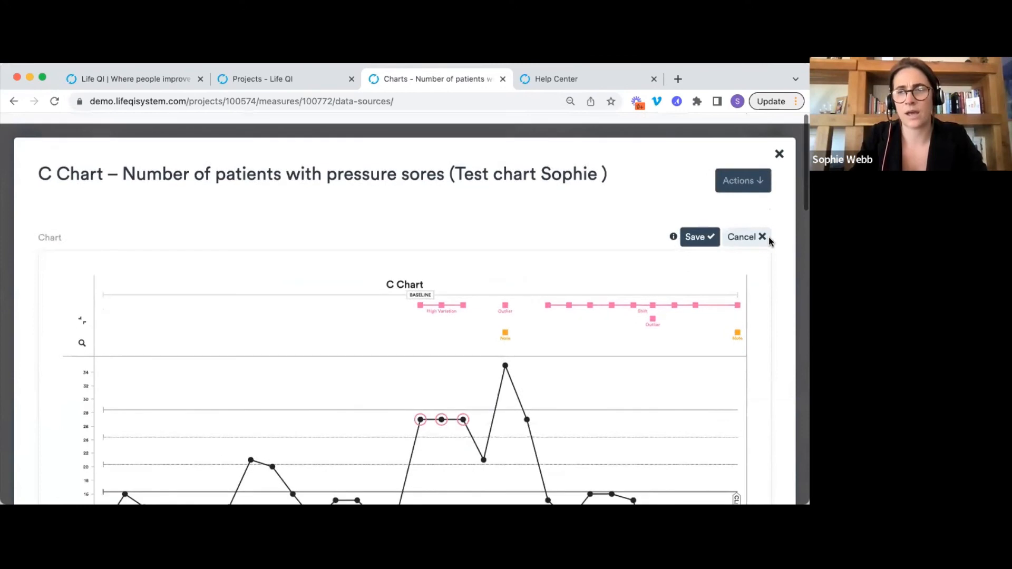
{"action": "left_click", "coordinate": [741, 233]}
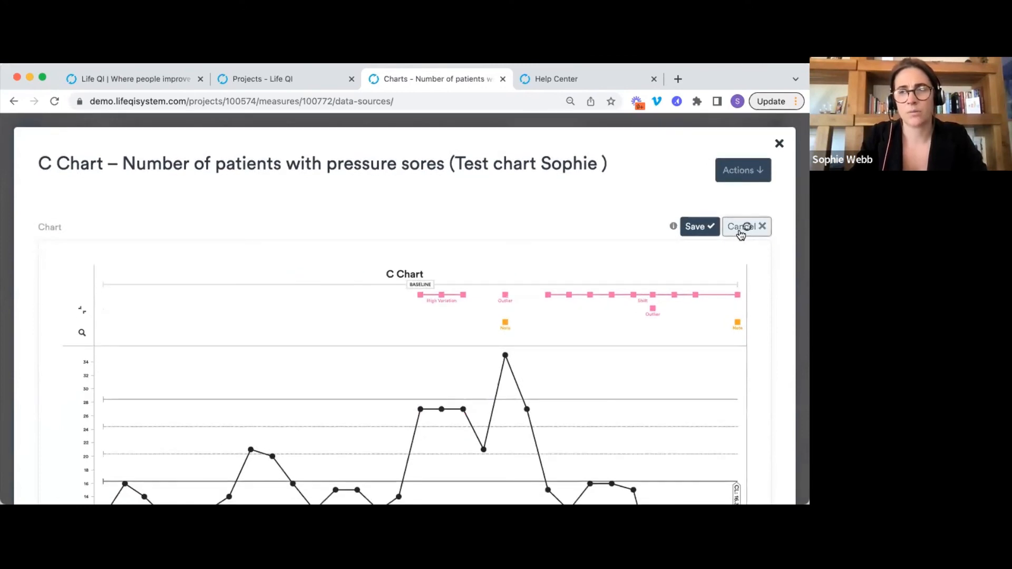
{"action": "left_click", "coordinate": [780, 143]}
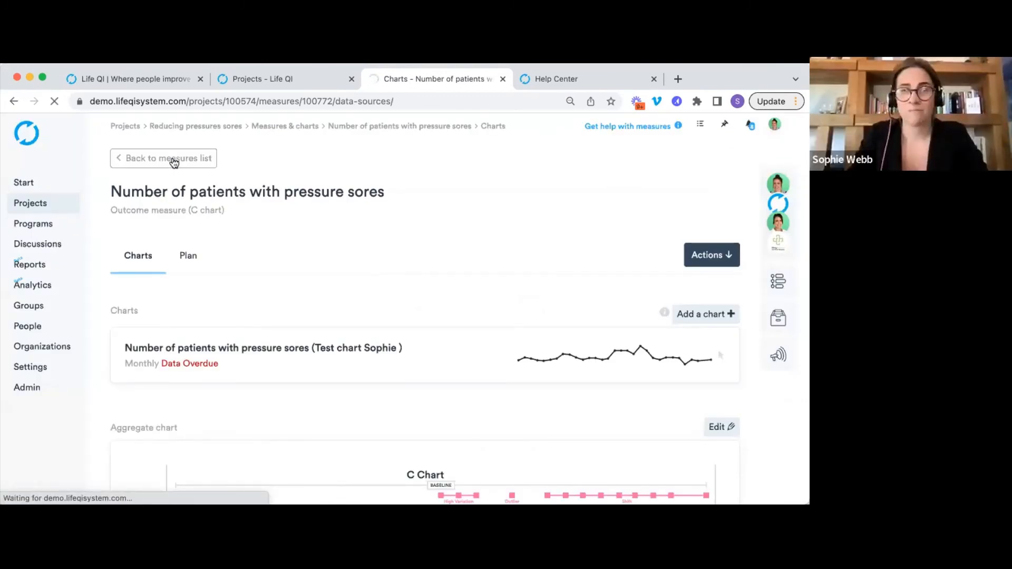
{"action": "left_click", "coordinate": [174, 159]}
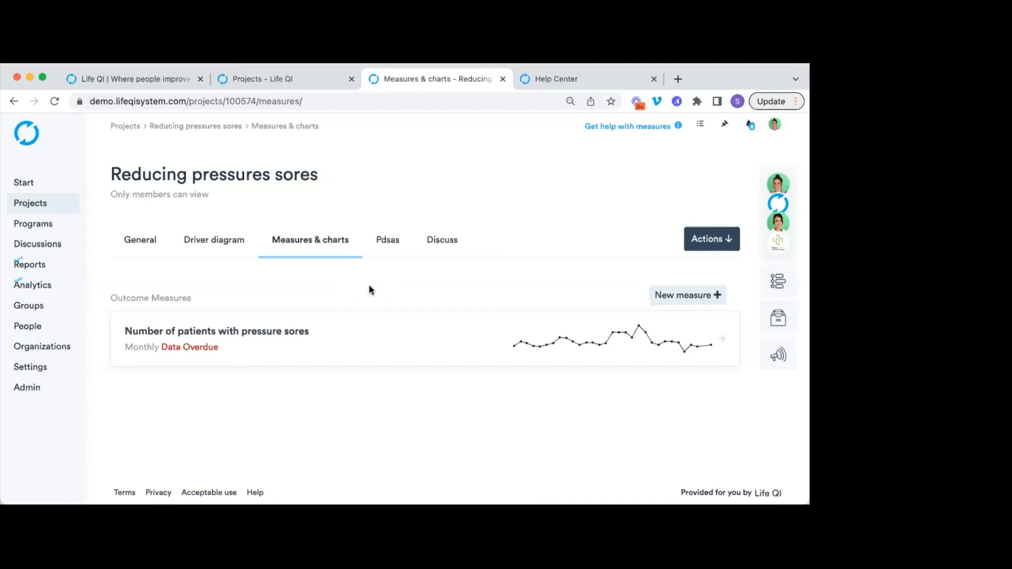
From the project's Pdsas tab, choose New pdsa ramp +.
{"action": "left_click", "coordinate": [390, 243]}
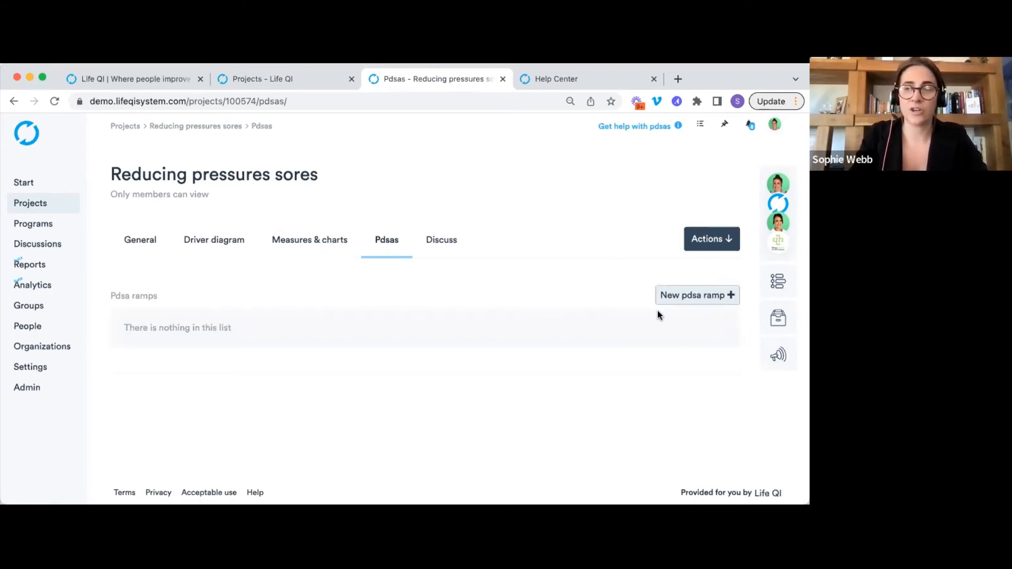
{"action": "left_click", "coordinate": [694, 300]}
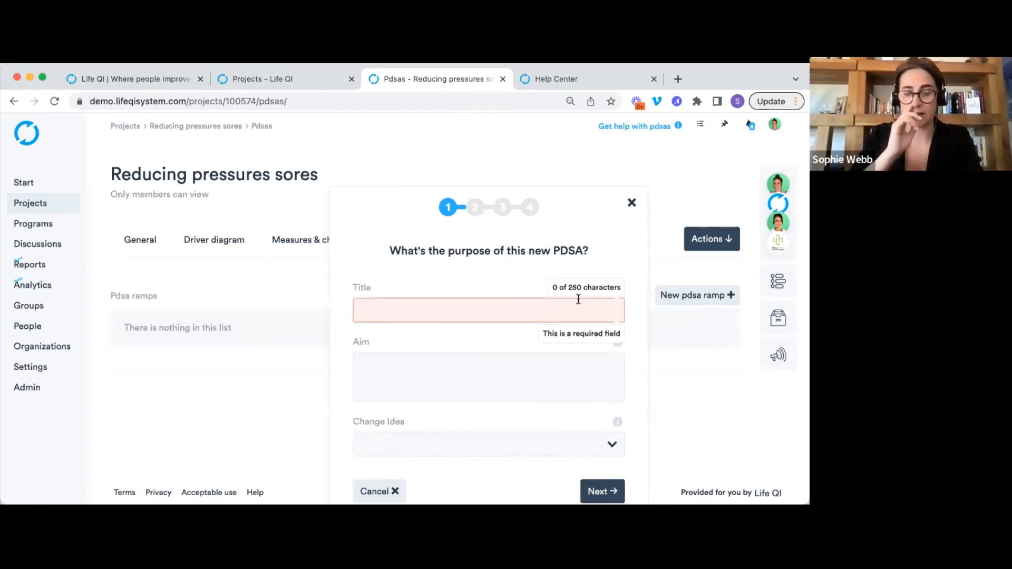
Title the PDSA 'Get patients out of bed 3 x a day' with an aim to reduce overall patients with pressure sores.
{"action": "type", "text": "Get "}
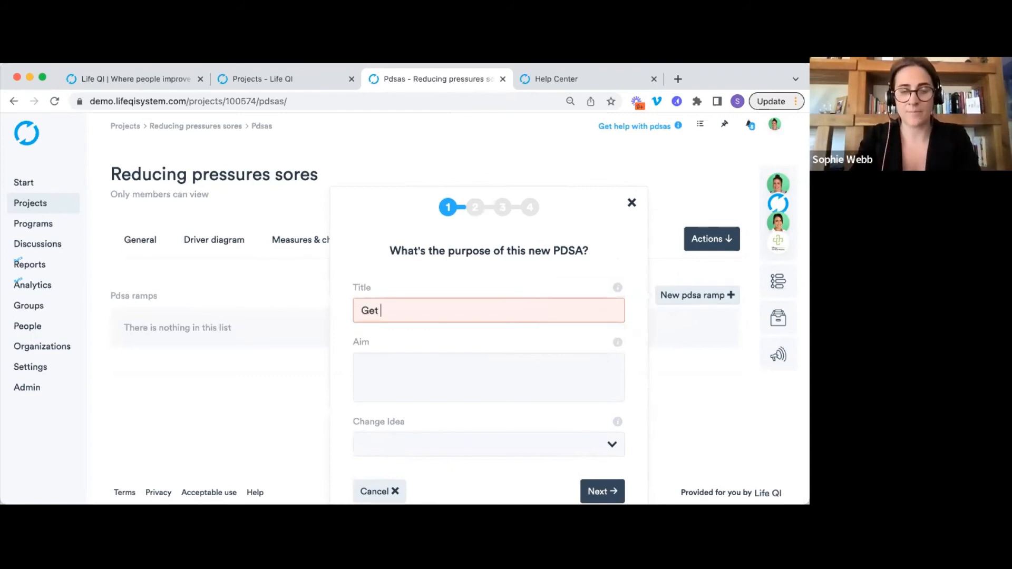
{"action": "type", "text": "patients ou"}
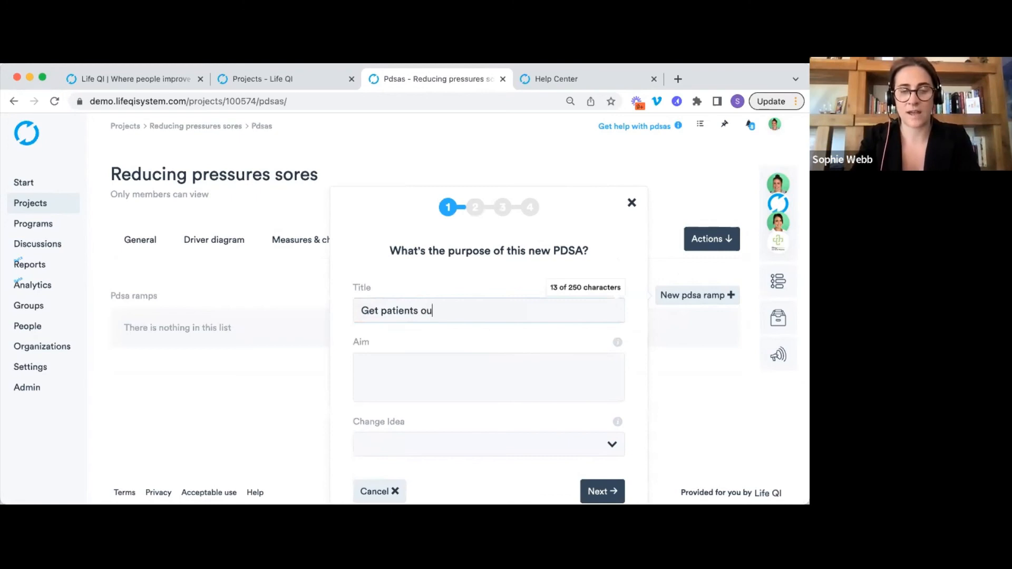
{"action": "type", "text": "t of bed 3 x"}
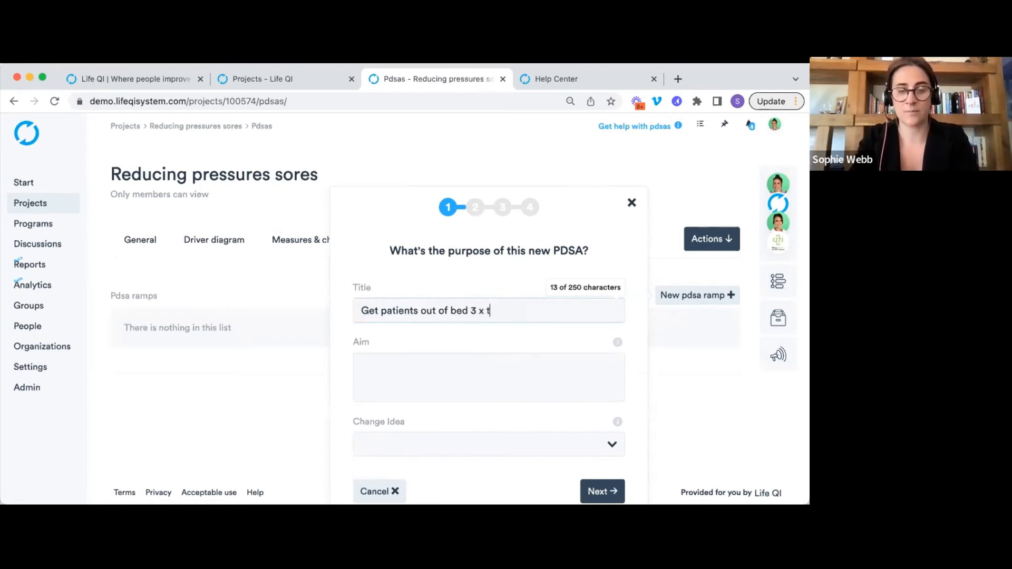
{"action": "type", "text": " a day"}
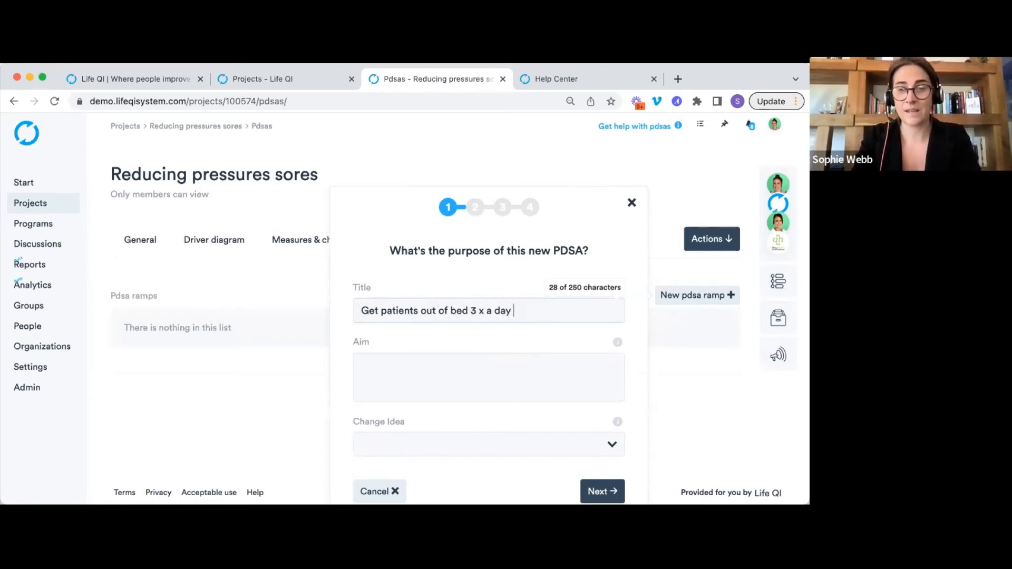
{"action": "left_click", "coordinate": [523, 368]}
{"action": "type", "text": "Red"}
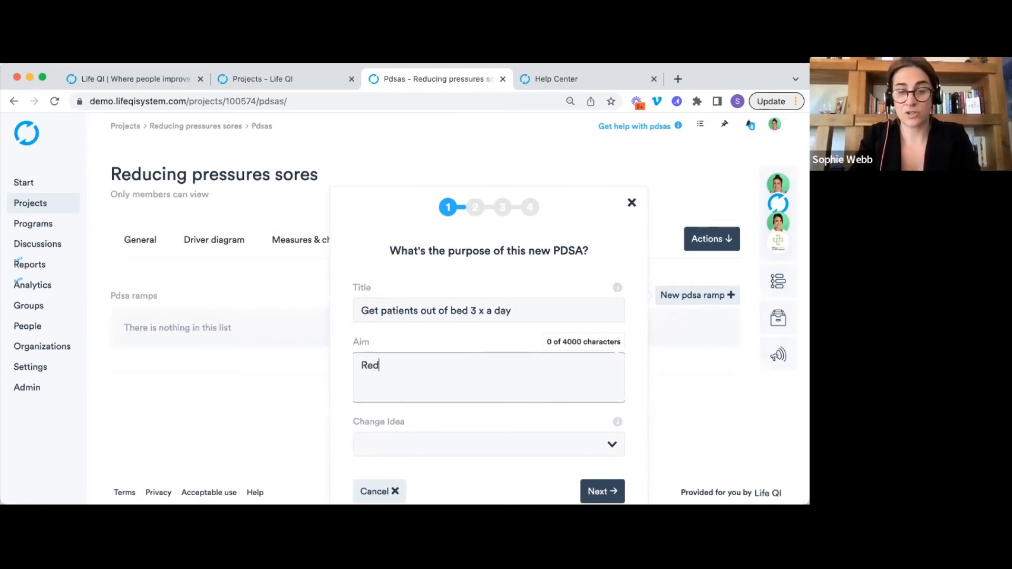
{"action": "type", "text": "uce overal num"}
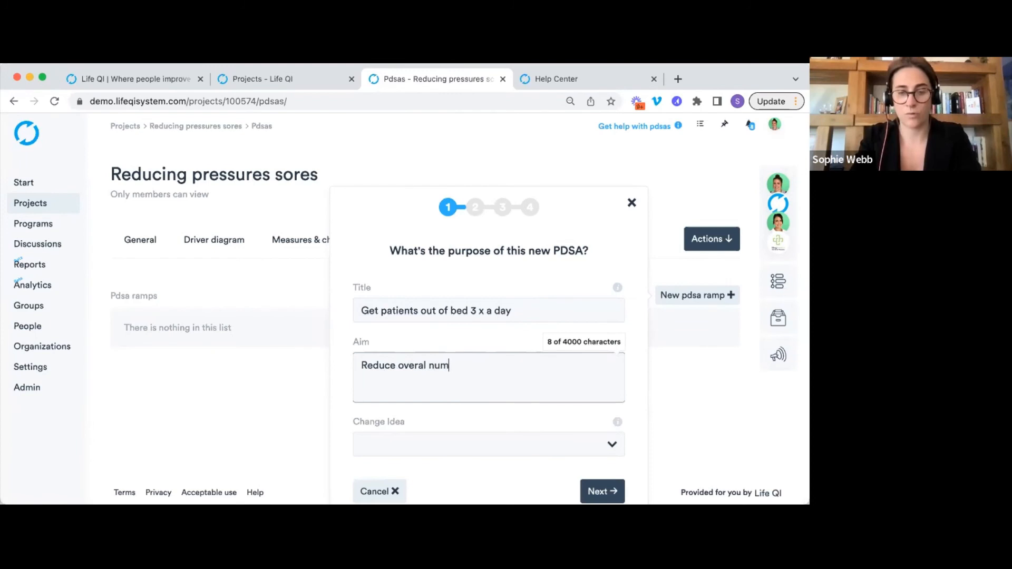
{"action": "type", "text": "ber of patients with"}
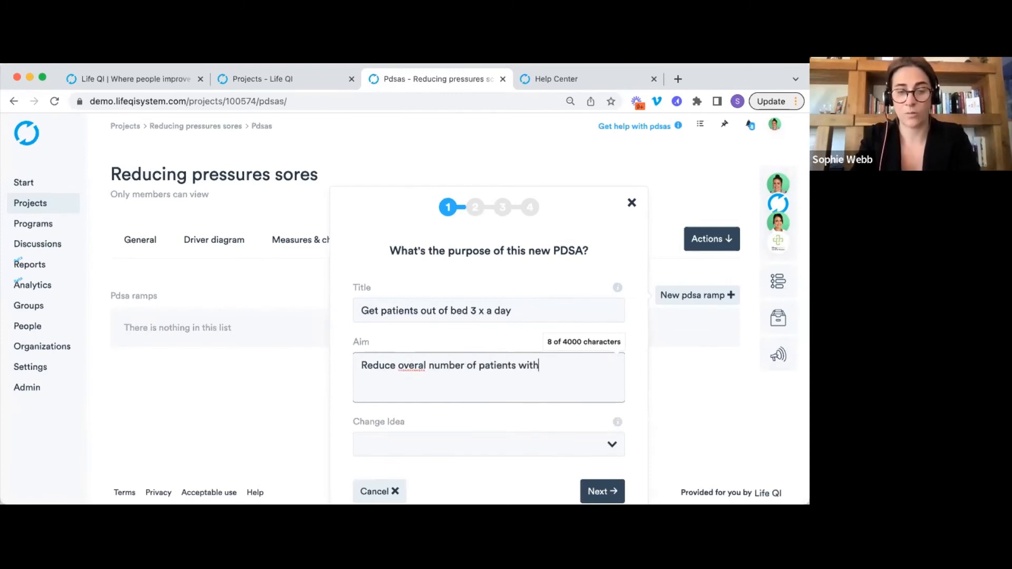
{"action": "type", "text": " pressure "}
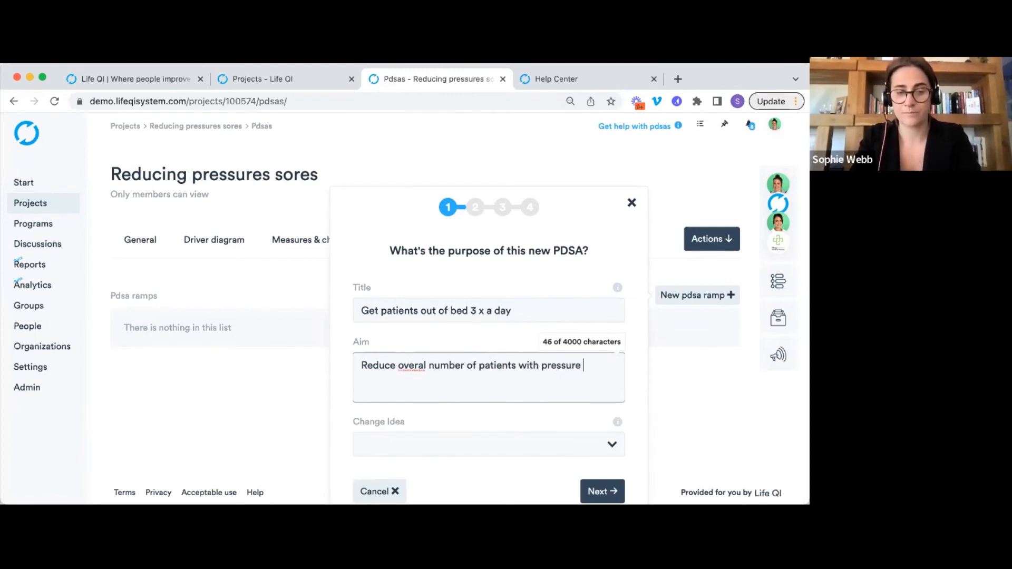
{"action": "type", "text": "sores"}
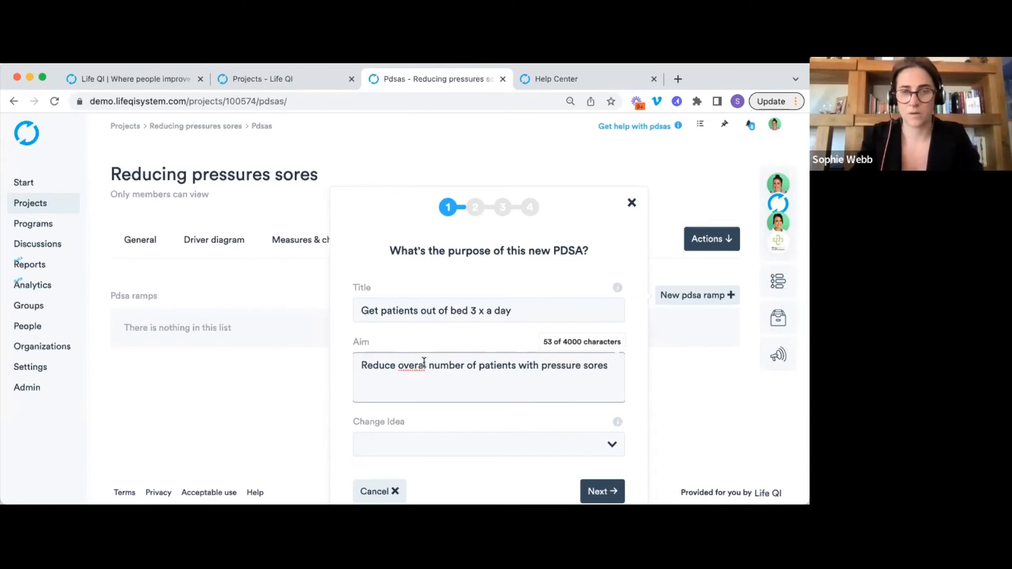
{"action": "left_click", "coordinate": [426, 364]}
{"action": "type", "text": "l"}
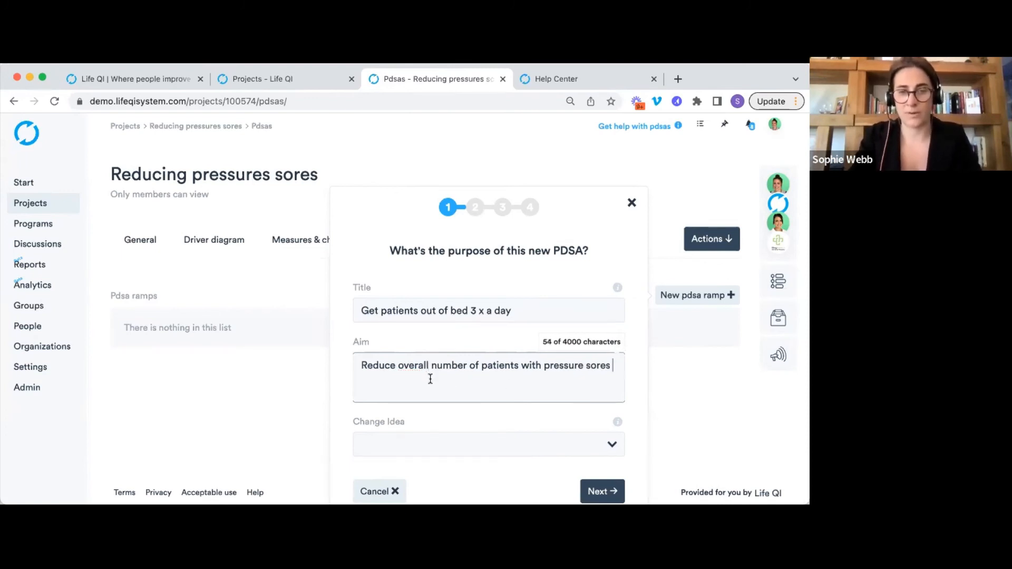
Choose Change 3 as the change idea and continue to the responsibility step.
{"action": "scroll", "coordinate": [430, 379], "scroll_direction": "down", "scroll_amount": 1}
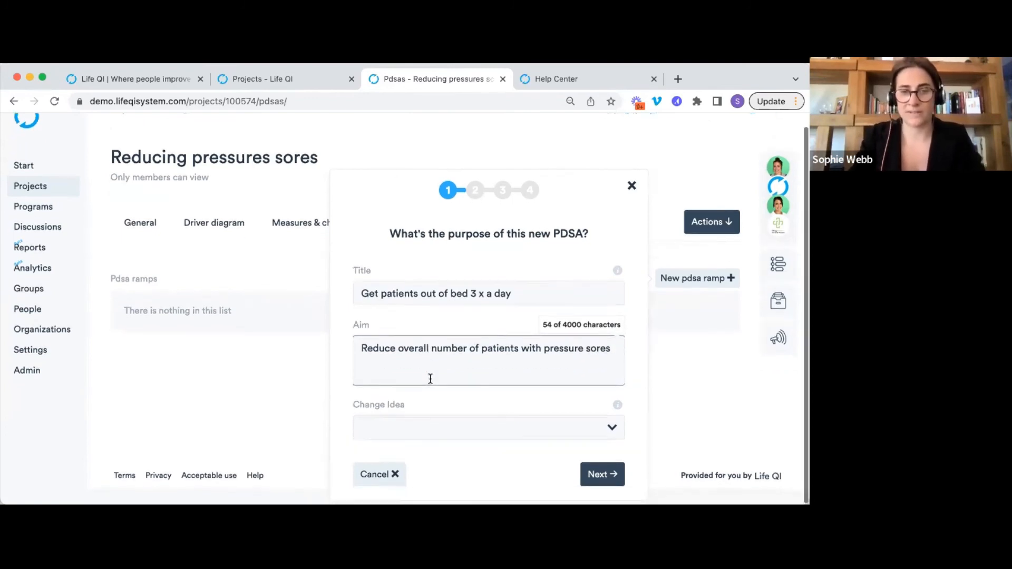
{"action": "left_click", "coordinate": [421, 430]}
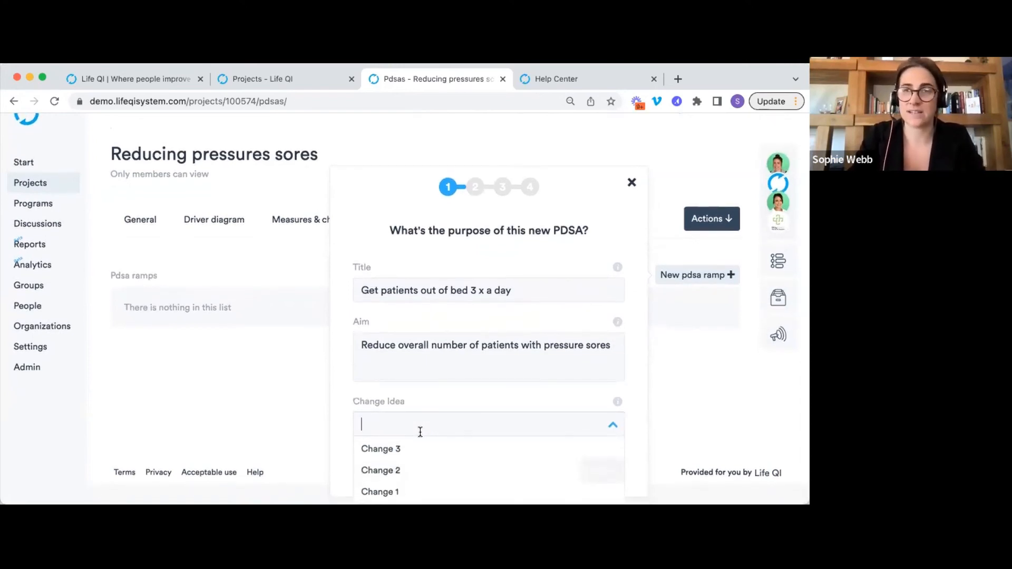
{"action": "left_click", "coordinate": [409, 449]}
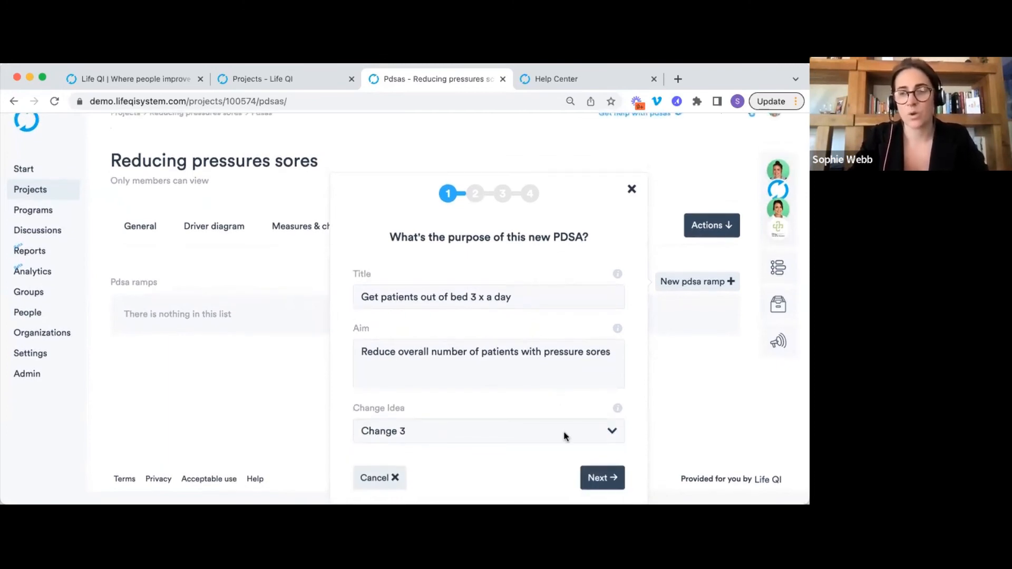
{"action": "left_click", "coordinate": [599, 478]}
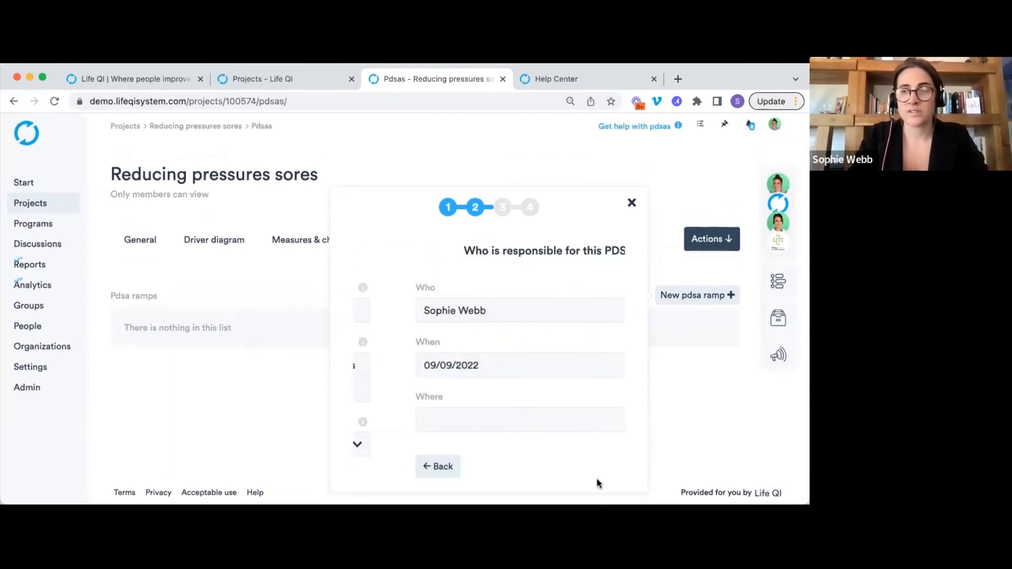
{"action": "left_click", "coordinate": [490, 320]}
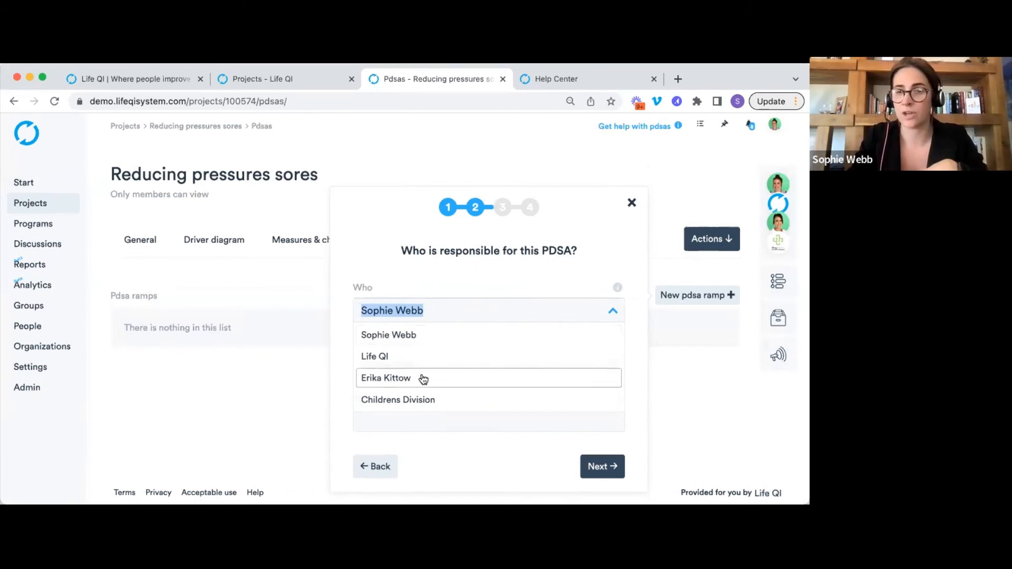
Keep the responsible person, date the PDSA 04/09/2022 at Ward A, and continue to planning.
{"action": "left_click", "coordinate": [481, 282]}
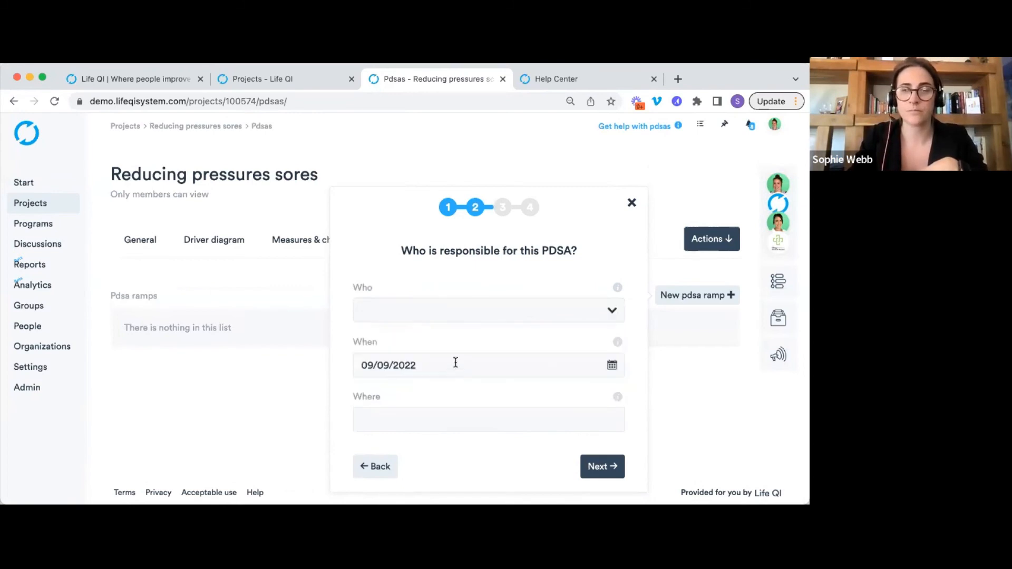
{"action": "left_click", "coordinate": [454, 365]}
{"action": "left_click", "coordinate": [369, 435]}
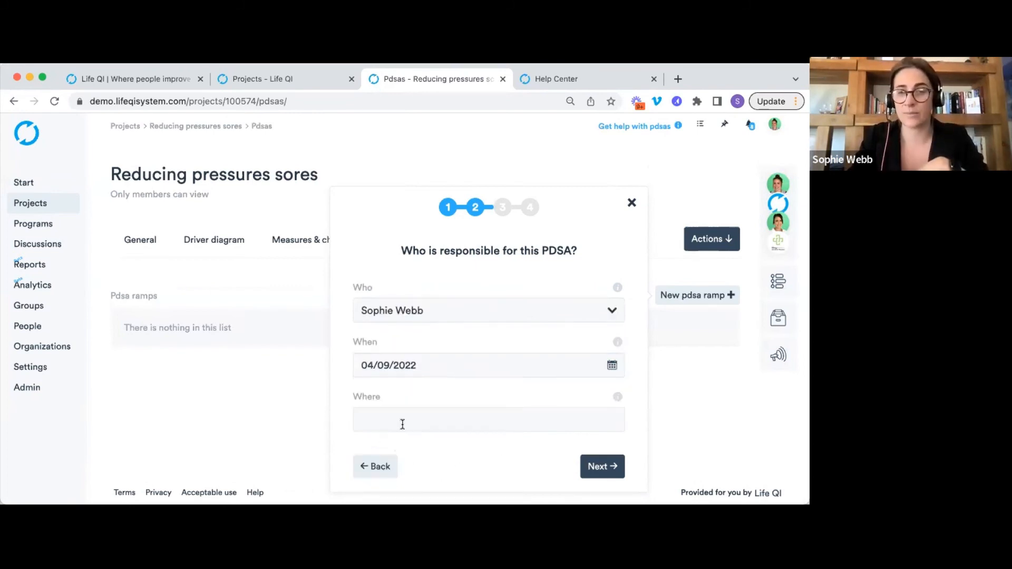
{"action": "left_click", "coordinate": [441, 415]}
{"action": "left_click", "coordinate": [454, 274]}
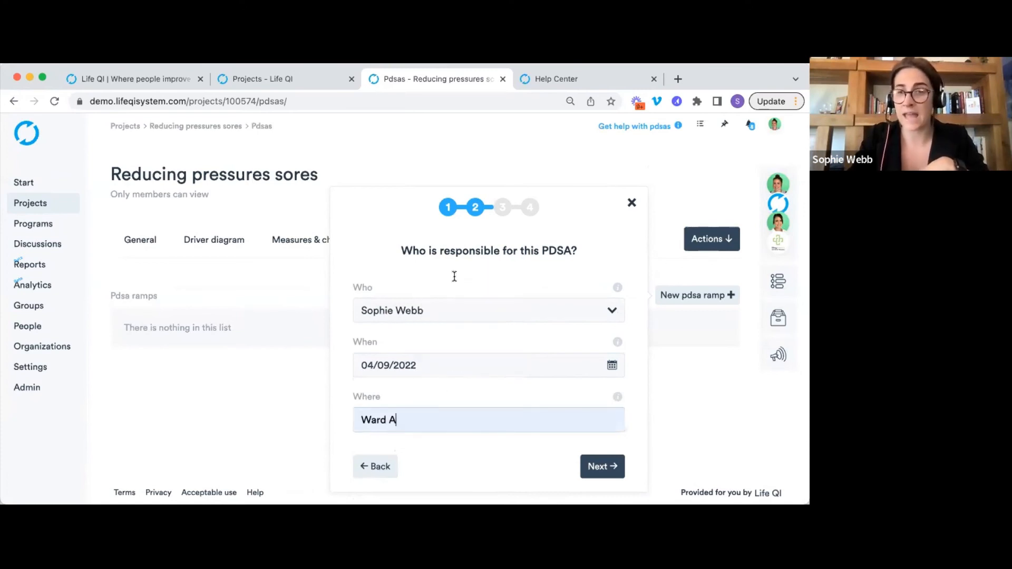
{"action": "left_click", "coordinate": [597, 472]}
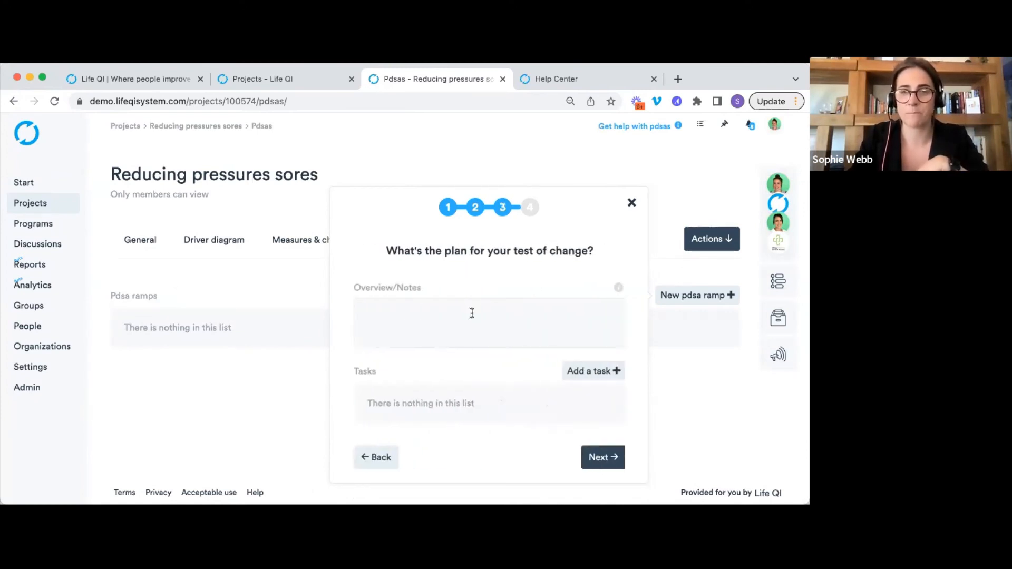
Write the plan overview 'What is our plan - what will we do?' and add a task titled 'Task 1'.
{"action": "left_click", "coordinate": [472, 313]}
{"action": "type", "text": "What is our plan - what will we do?"}
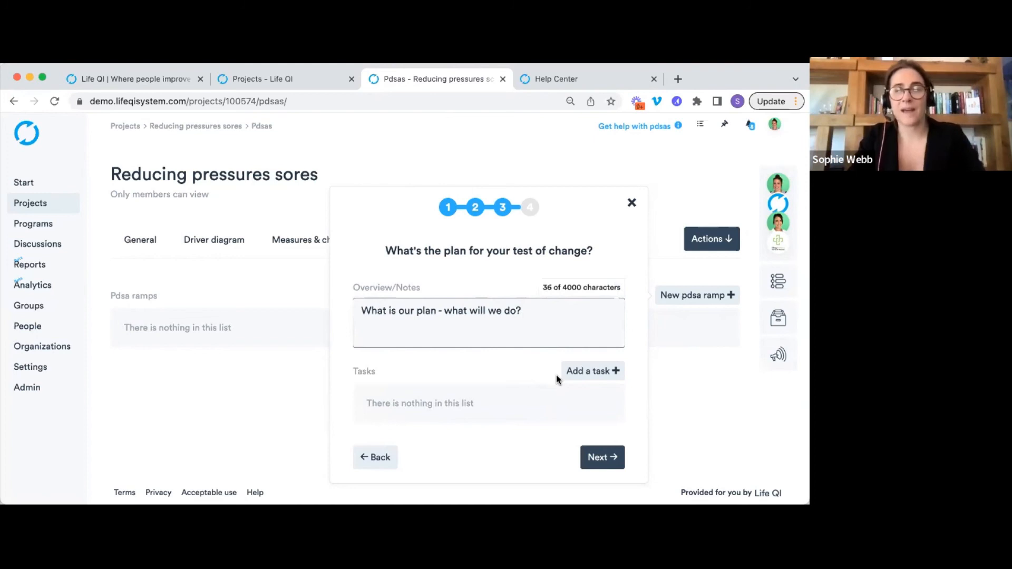
{"action": "left_click", "coordinate": [584, 372]}
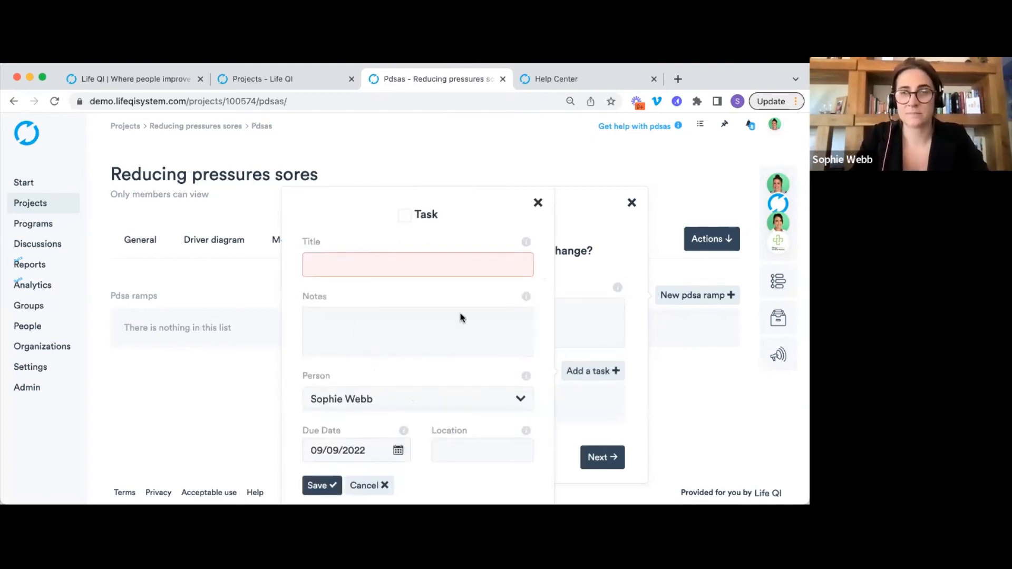
{"action": "left_click", "coordinate": [412, 270]}
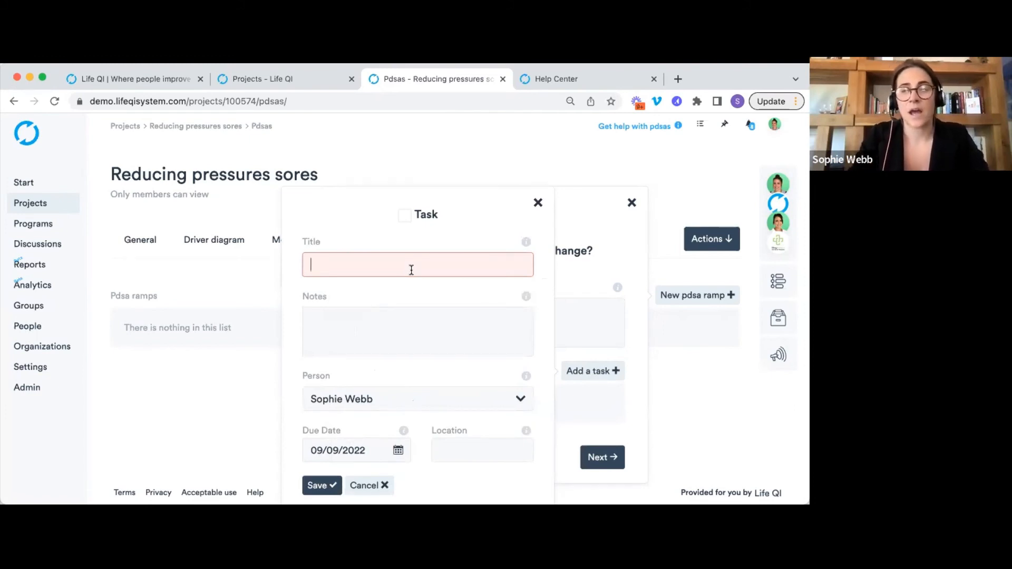
{"action": "type", "text": "Task 1"}
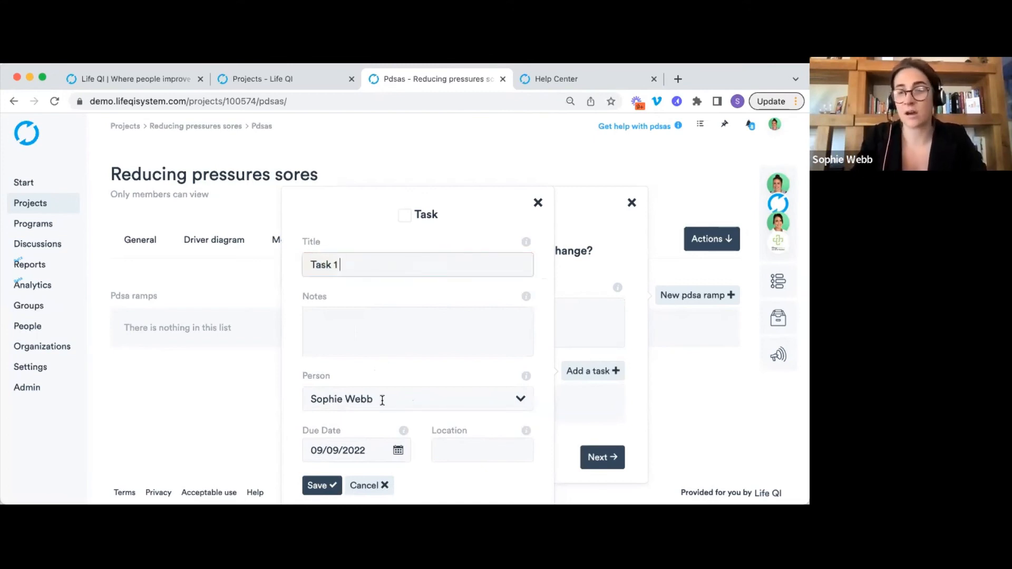
Give Task 1 a due date of 07/09/2022, save it, and continue to the prediction step.
{"action": "scroll", "coordinate": [382, 400], "scroll_direction": "down", "scroll_amount": 1}
{"action": "left_click", "coordinate": [398, 438]}
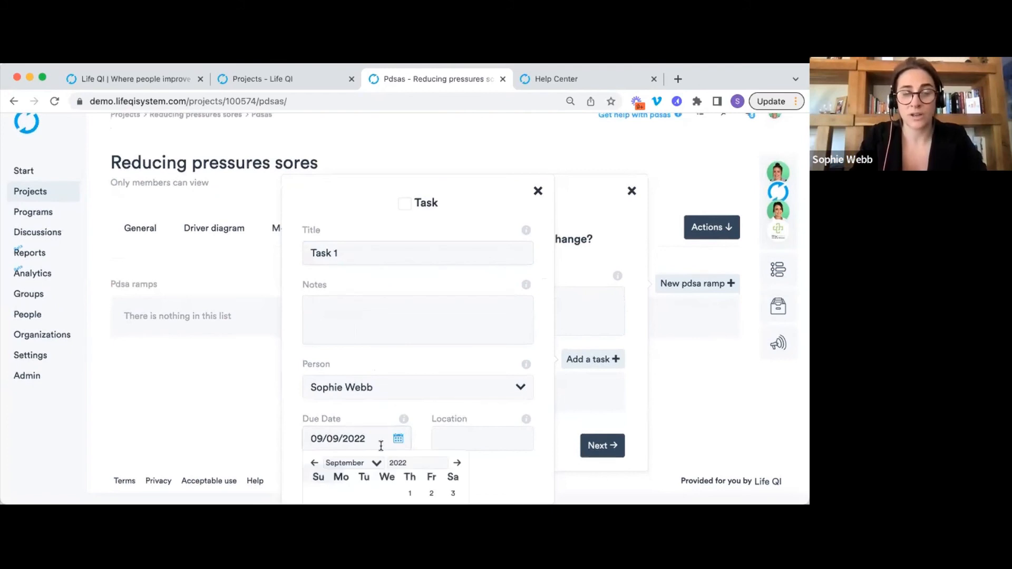
{"action": "scroll", "coordinate": [381, 446], "scroll_direction": "down", "scroll_amount": 2}
{"action": "left_click", "coordinate": [389, 445]}
{"action": "left_click", "coordinate": [322, 473]}
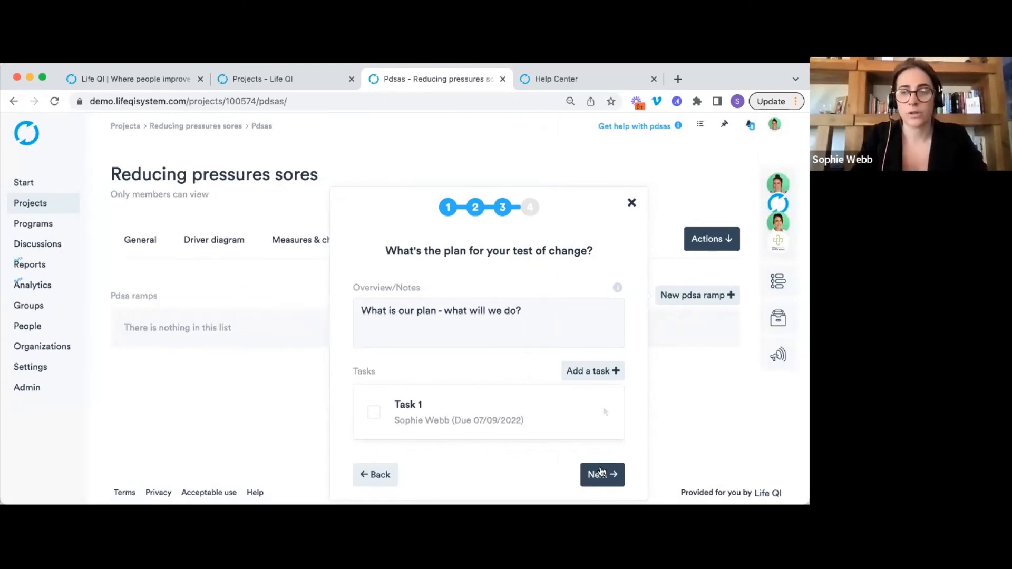
{"action": "left_click", "coordinate": [600, 472]}
{"action": "left_click", "coordinate": [495, 351]}
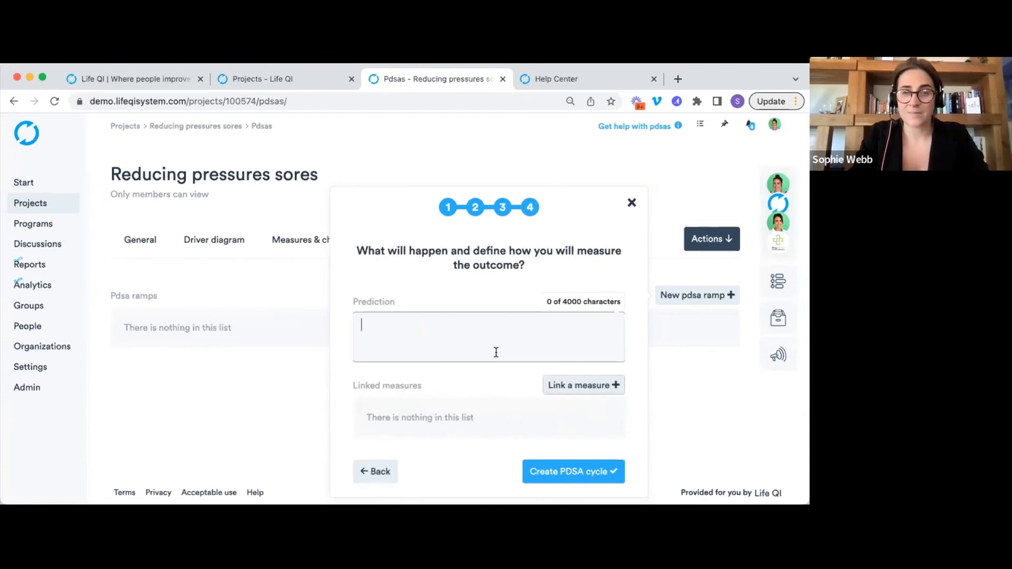
Predict 'What do we think will happen?', link the Number of patients with pressure sores measure, and create the cycle.
{"action": "type", "text": "What do we think will happen?"}
{"action": "left_click", "coordinate": [598, 388]}
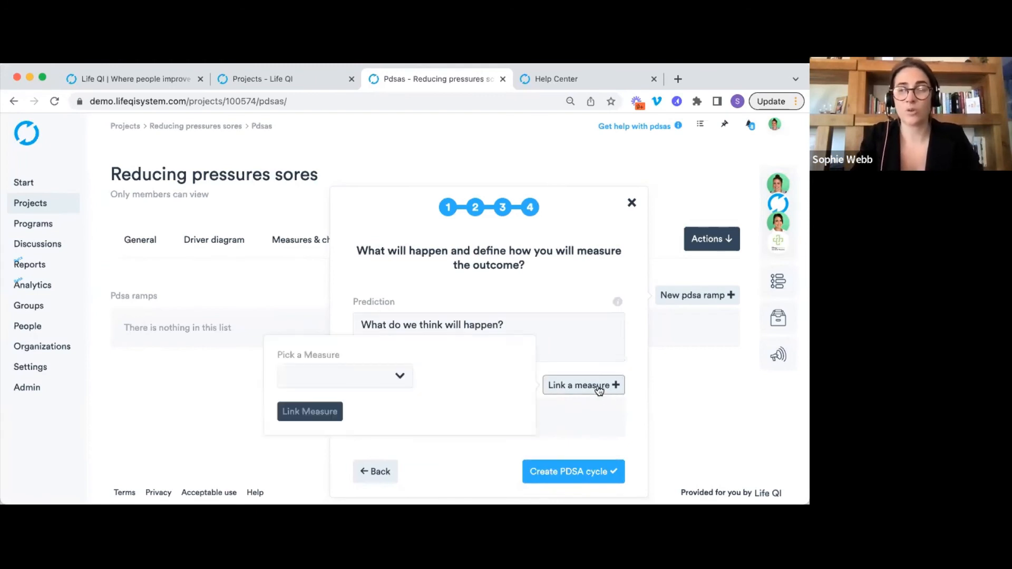
{"action": "left_click", "coordinate": [400, 374]}
{"action": "left_click", "coordinate": [362, 411]}
{"action": "left_click", "coordinate": [337, 412]}
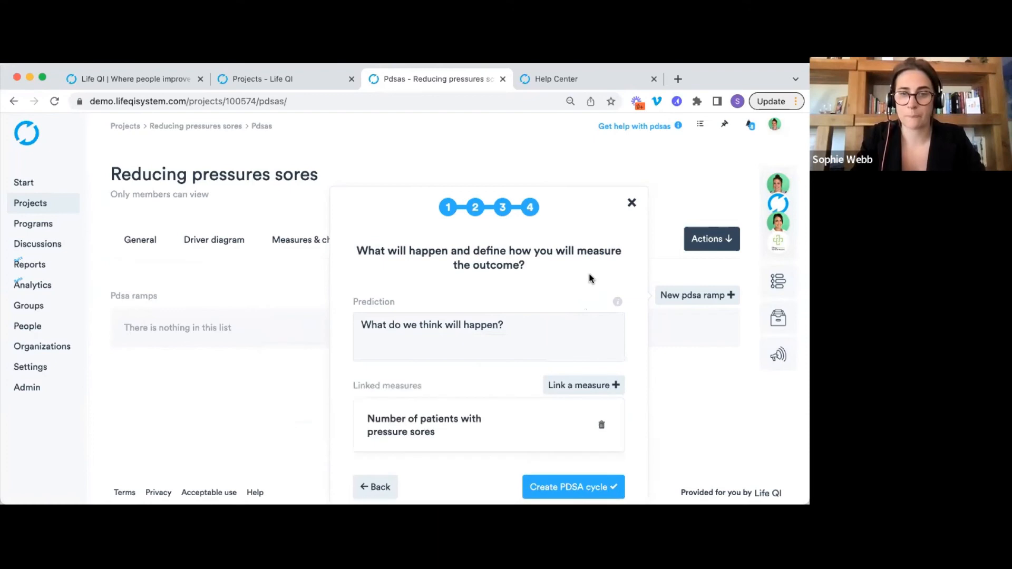
{"action": "scroll", "coordinate": [590, 316], "scroll_direction": "down", "scroll_amount": 1}
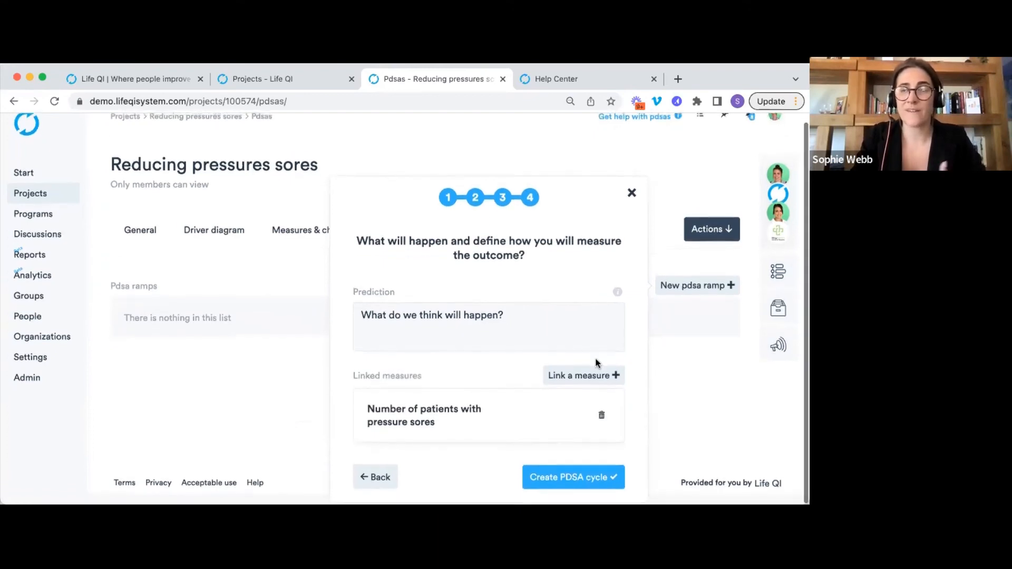
{"action": "left_click", "coordinate": [561, 478]}
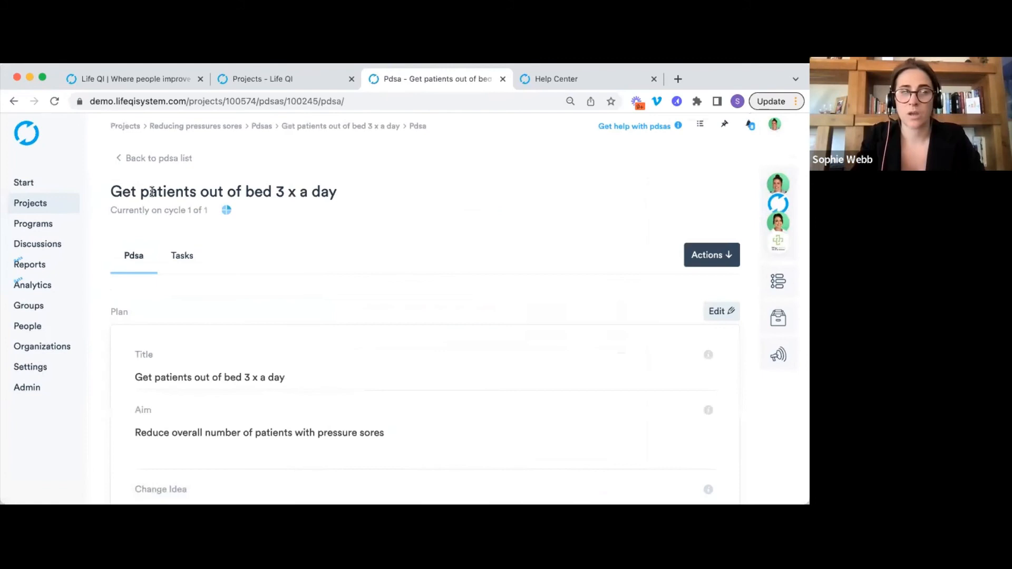
Review the new PDSA page, highlighting its title and the cycle 1 of 1 count.
{"action": "left_click_drag", "start_coordinate": [112, 190], "coordinate": [335, 194]}
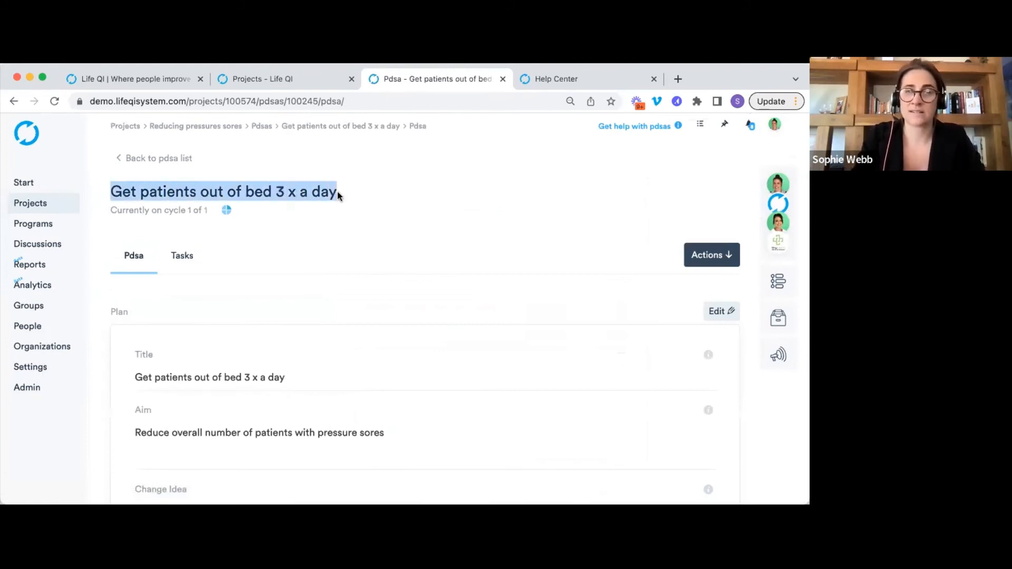
{"action": "left_click_drag", "start_coordinate": [119, 208], "coordinate": [187, 211]}
{"action": "left_click", "coordinate": [369, 218]}
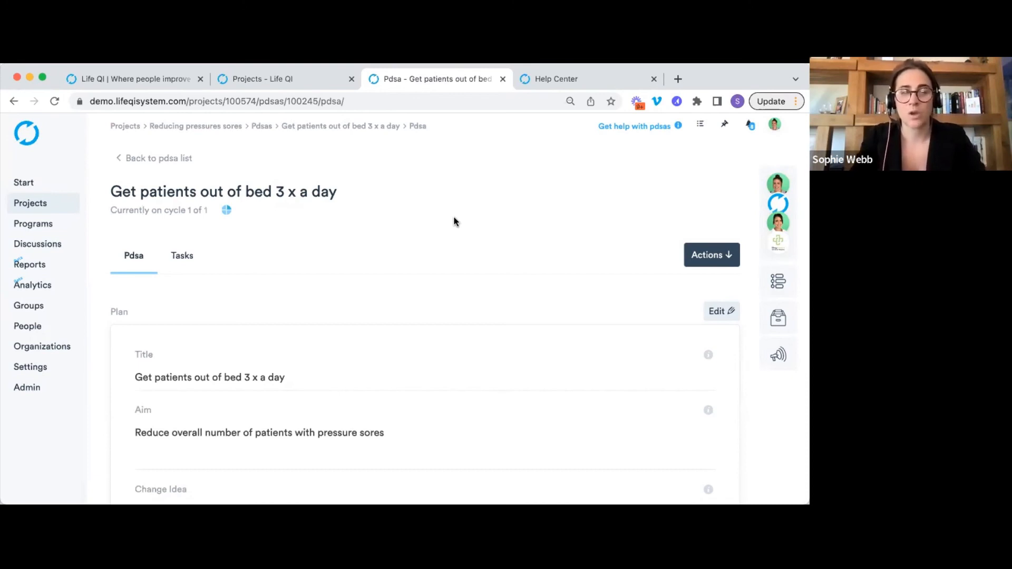
Edit the first cycle and enter 'What happened?' in the Do notes.
{"action": "scroll", "coordinate": [454, 219], "scroll_direction": "down", "scroll_amount": 3}
{"action": "scroll", "coordinate": [513, 232], "scroll_direction": "down", "scroll_amount": 3}
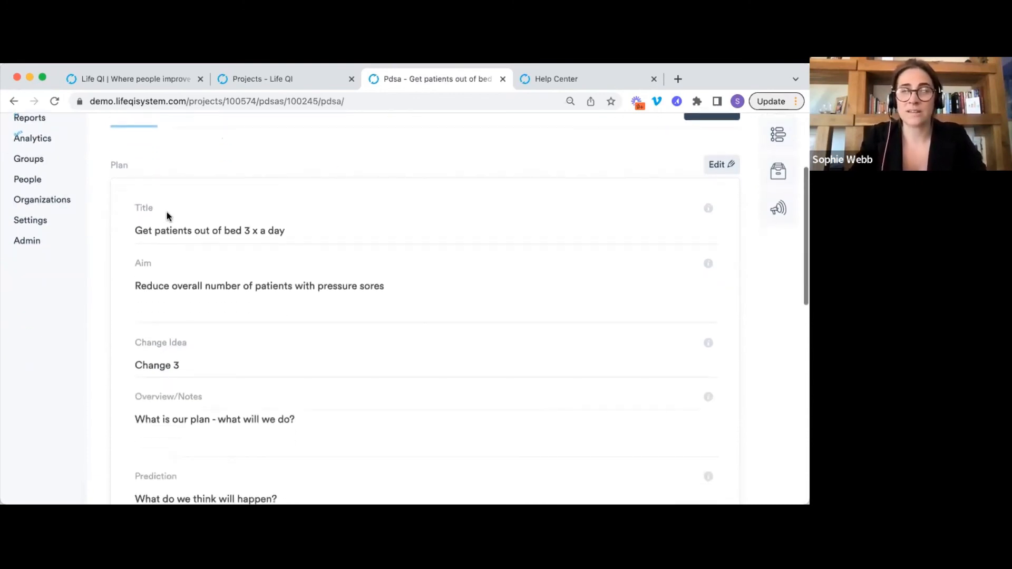
{"action": "scroll", "coordinate": [127, 203], "scroll_direction": "down", "scroll_amount": 2}
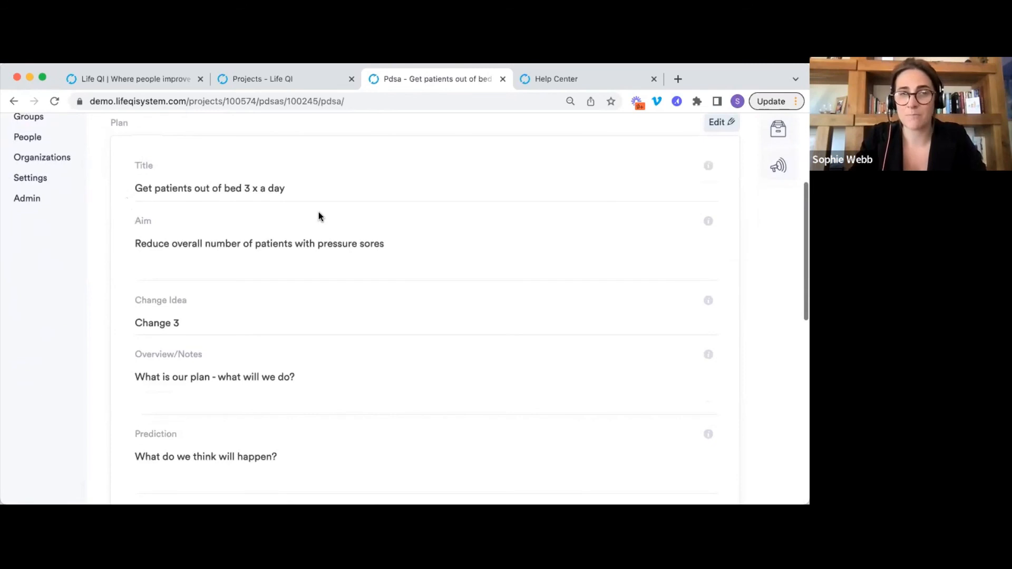
{"action": "scroll", "coordinate": [320, 217], "scroll_direction": "down", "scroll_amount": 6}
{"action": "scroll", "coordinate": [320, 217], "scroll_direction": "up", "scroll_amount": 8}
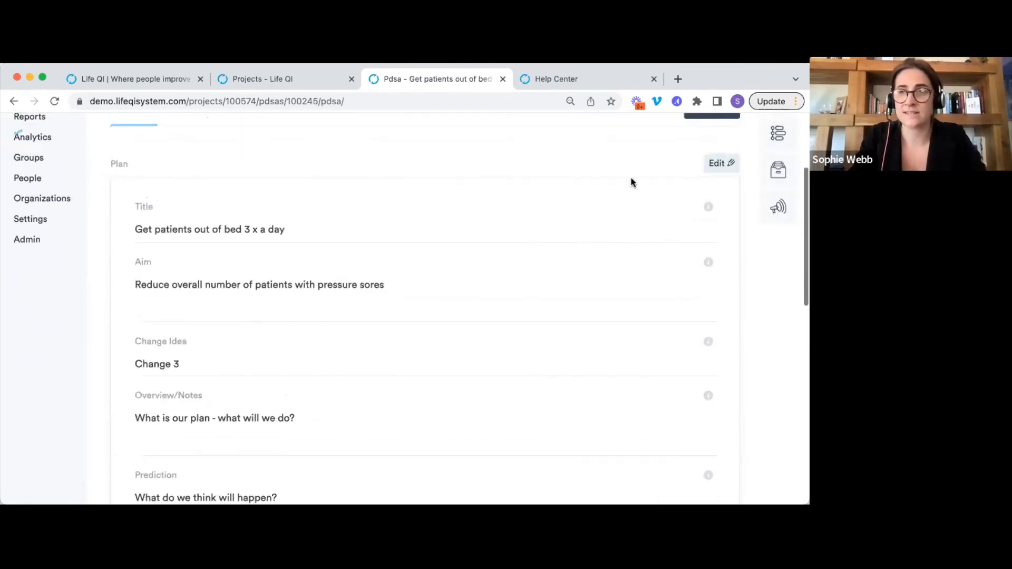
{"action": "left_click", "coordinate": [720, 164]}
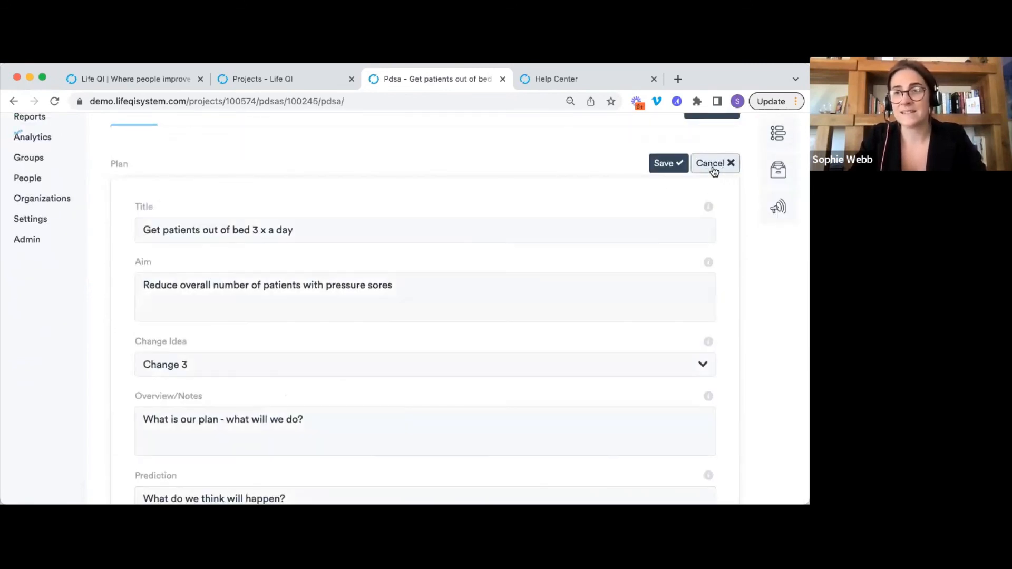
{"action": "scroll", "coordinate": [489, 182], "scroll_direction": "down", "scroll_amount": 2}
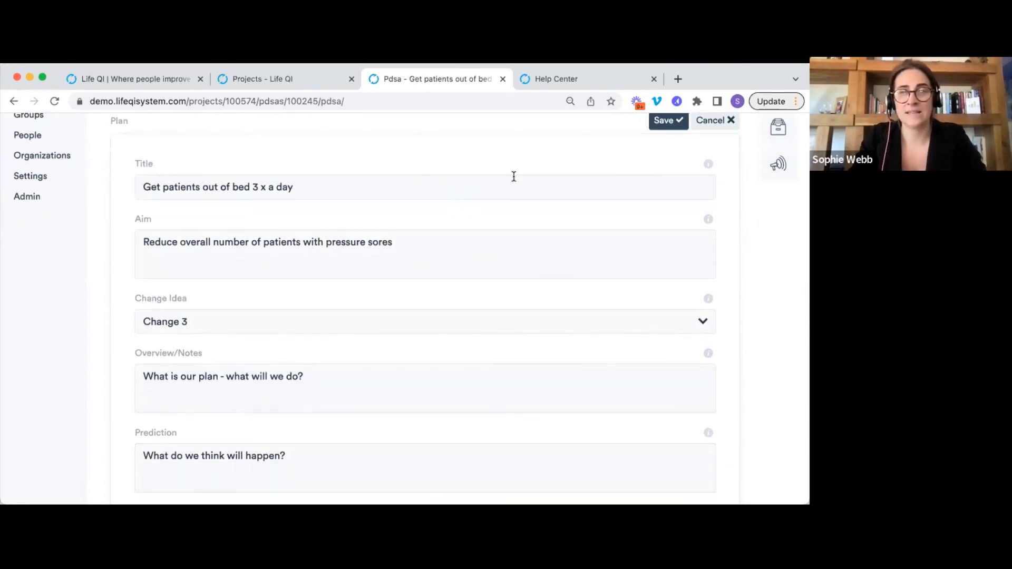
{"action": "scroll", "coordinate": [513, 176], "scroll_direction": "down", "scroll_amount": 10}
{"action": "scroll", "coordinate": [187, 255], "scroll_direction": "down", "scroll_amount": 4}
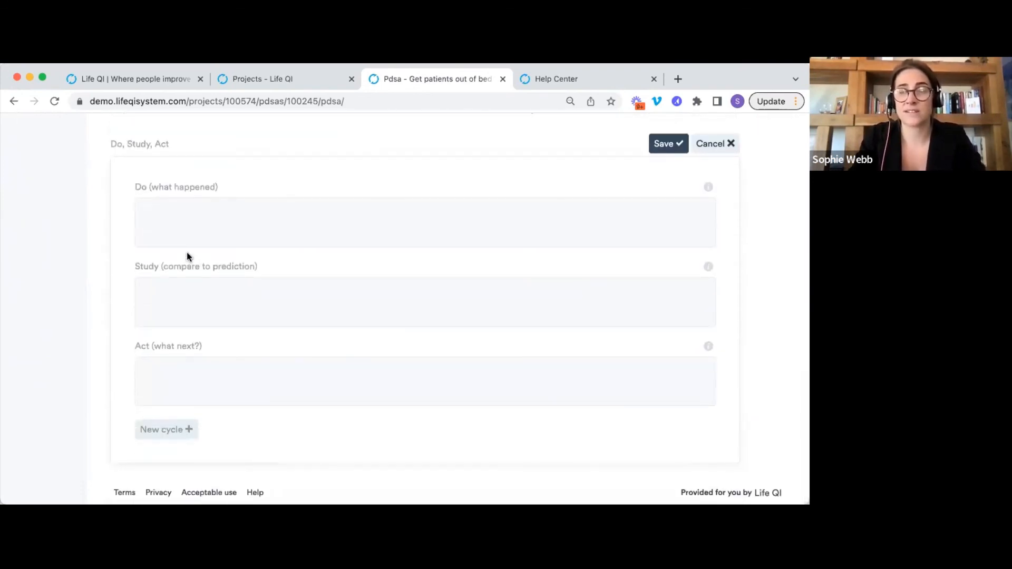
{"action": "left_click", "coordinate": [201, 240]}
{"action": "type", "text": "What happened?"}
Add Study 'How did it compare?' and Act 'What is next?' notes, save, and go to Tasks.
{"action": "left_click", "coordinate": [196, 316]}
{"action": "type", "text": "How did it compare?"}
{"action": "left_click", "coordinate": [206, 374]}
{"action": "type", "text": "What is"}
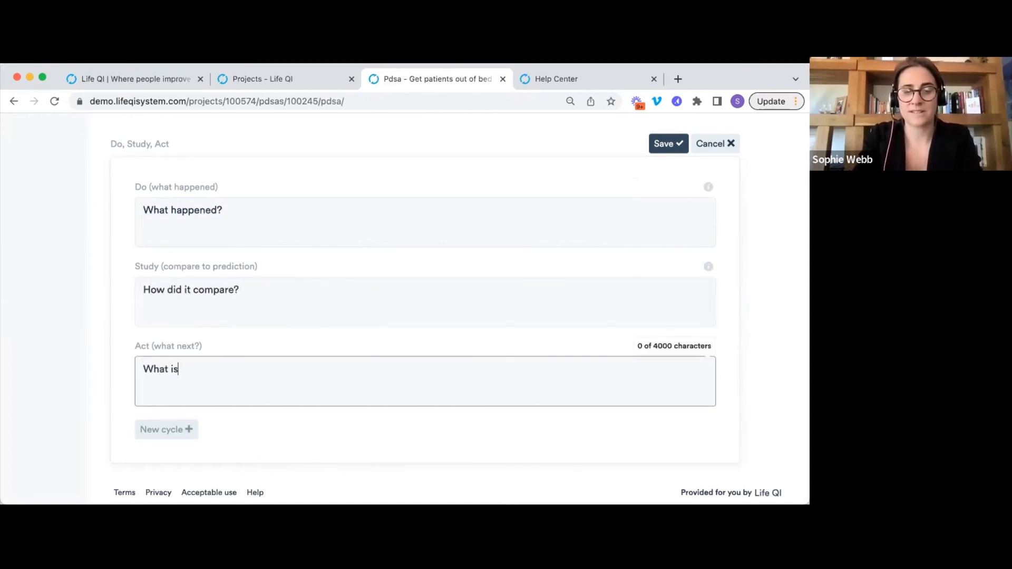
{"action": "type", "text": " next?"}
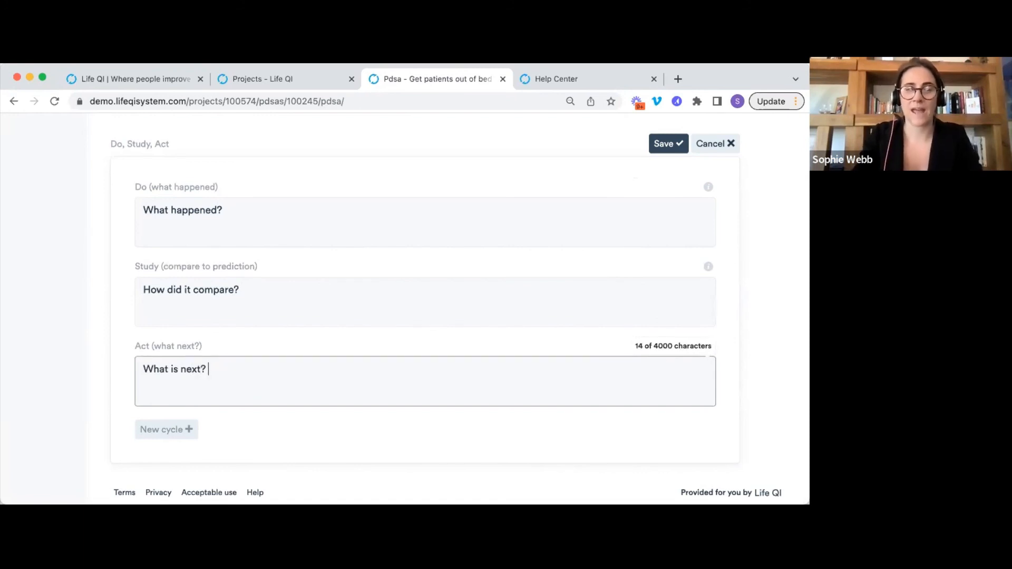
{"action": "scroll", "coordinate": [429, 361], "scroll_direction": "up", "scroll_amount": 3}
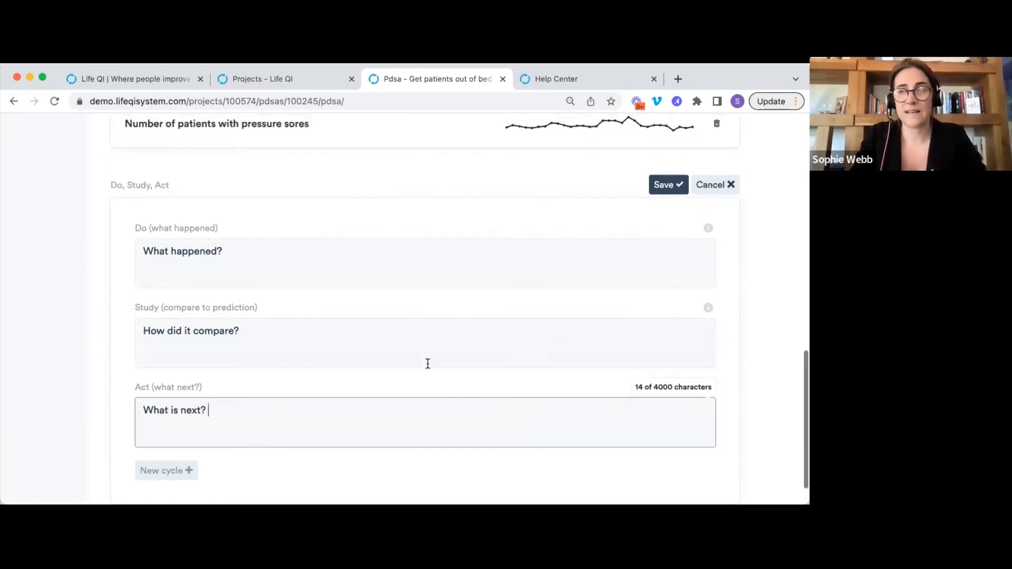
{"action": "left_click", "coordinate": [677, 225]}
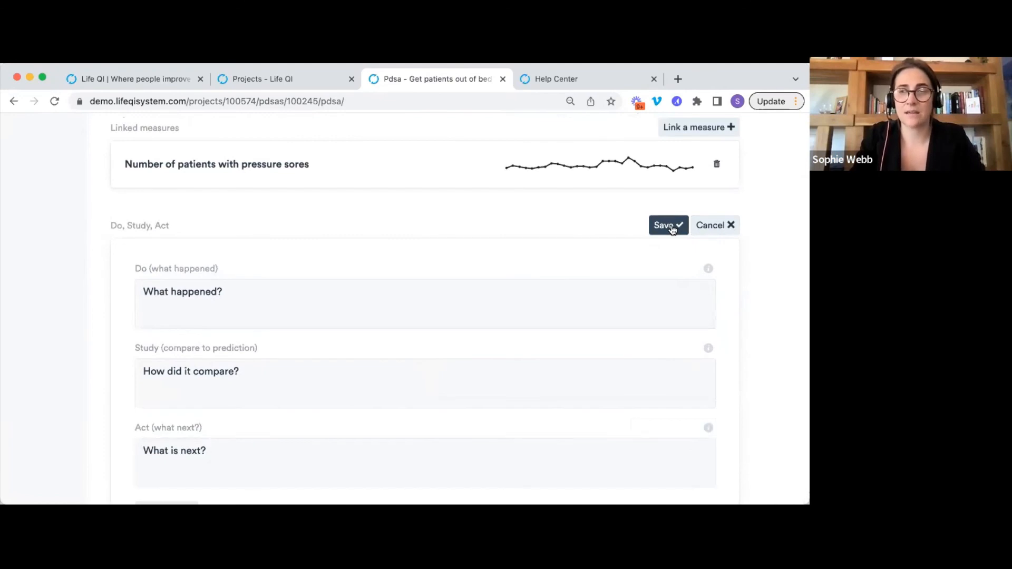
{"action": "scroll", "coordinate": [533, 235], "scroll_direction": "up", "scroll_amount": 2}
{"action": "scroll", "coordinate": [533, 235], "scroll_direction": "up", "scroll_amount": 10}
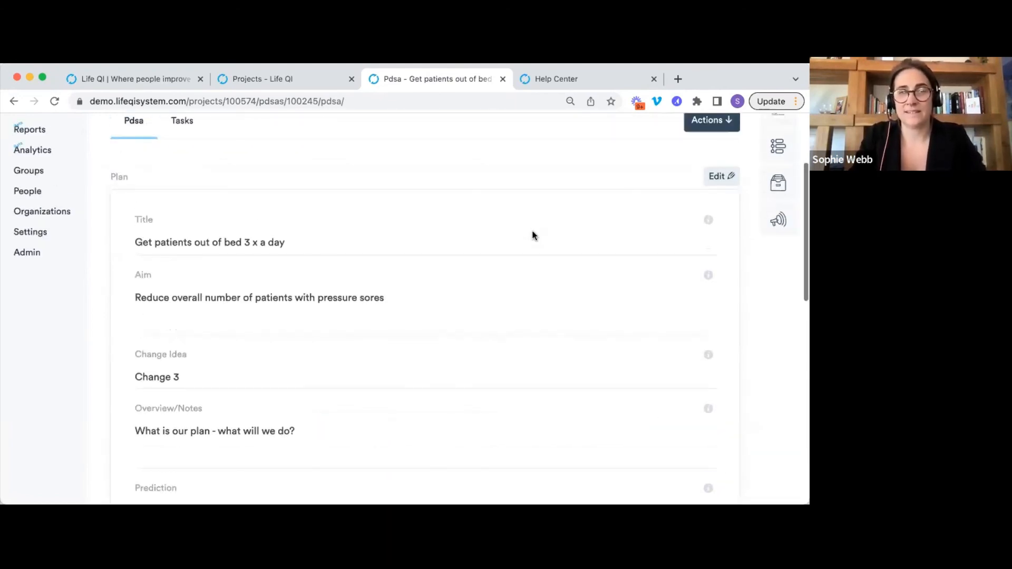
{"action": "scroll", "coordinate": [533, 235], "scroll_direction": "up", "scroll_amount": 1}
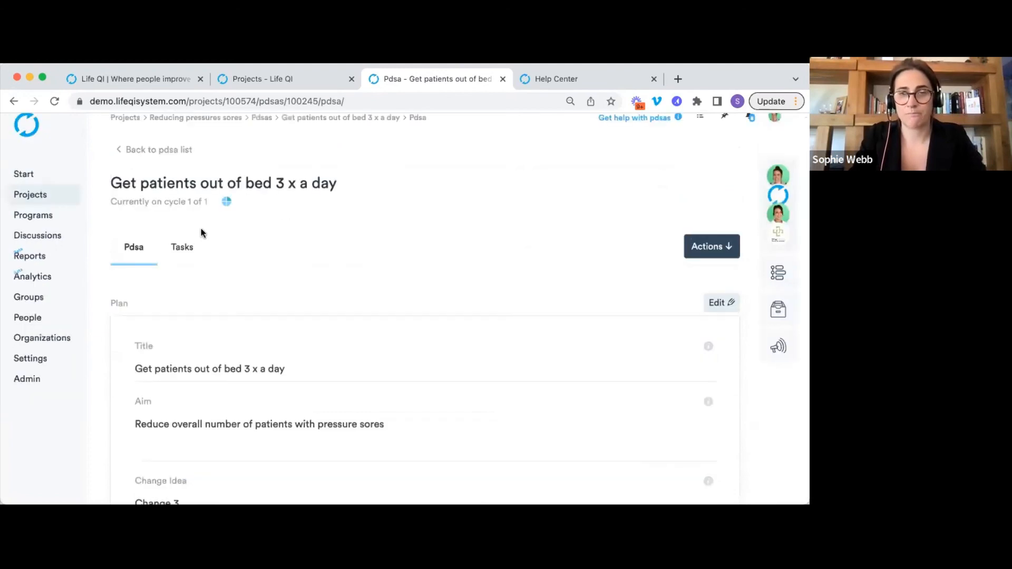
{"action": "left_click", "coordinate": [187, 250]}
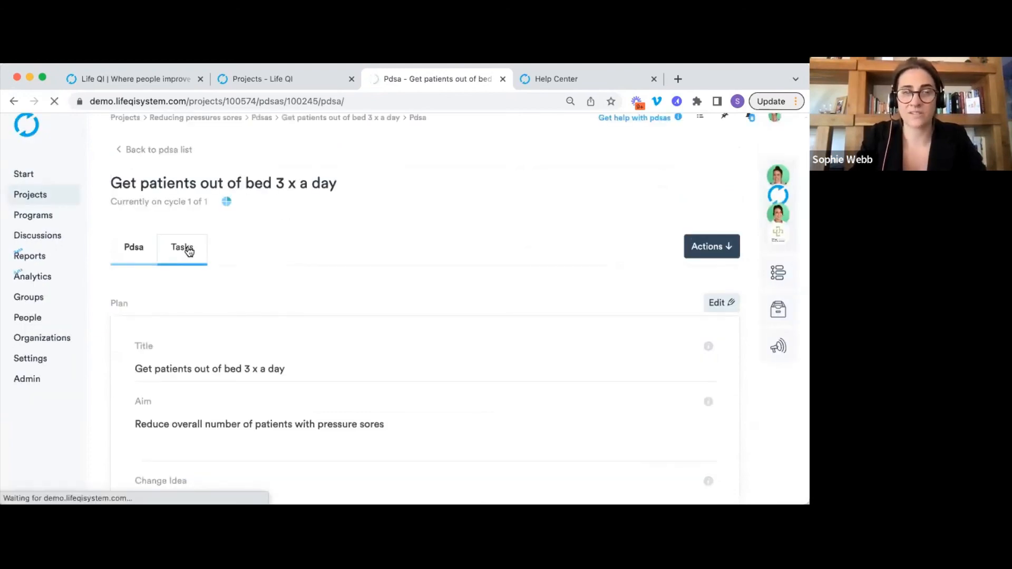
Tick Task 1 as complete, then return to the PDSA details and scroll to Do, Study, Act.
{"action": "scroll", "coordinate": [461, 265], "scroll_direction": "down", "scroll_amount": 1}
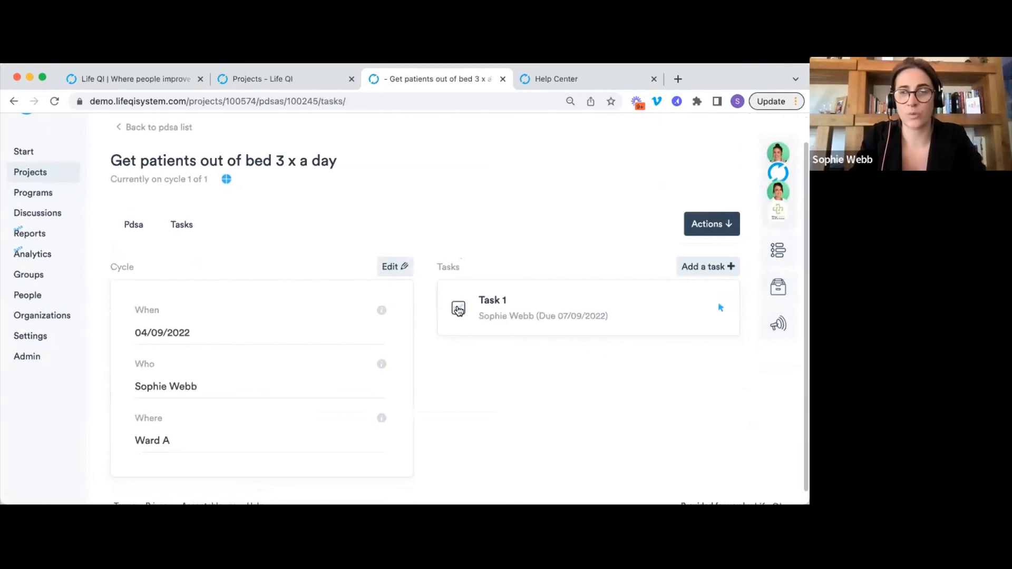
{"action": "left_click", "coordinate": [458, 309]}
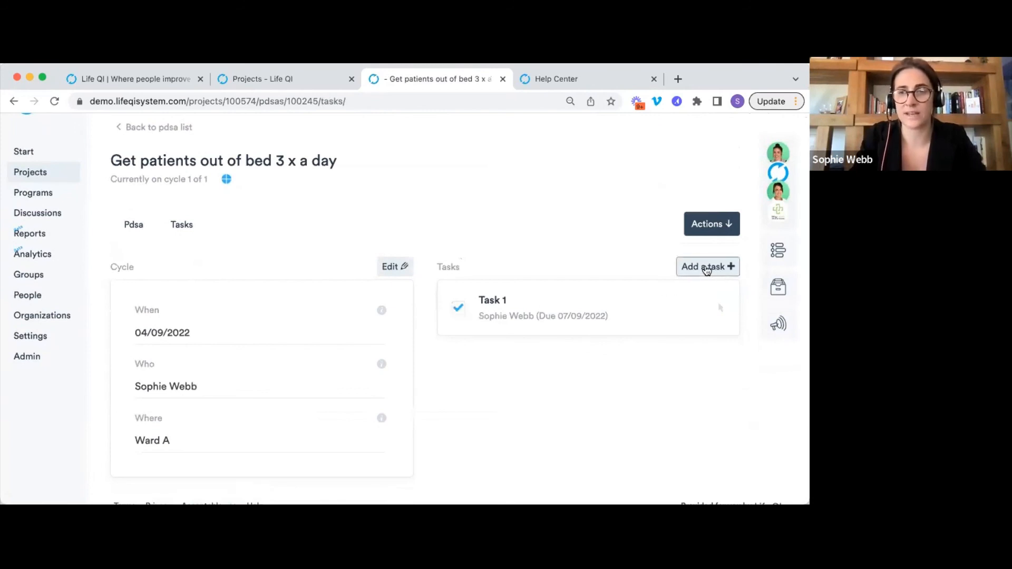
{"action": "left_click", "coordinate": [135, 225]}
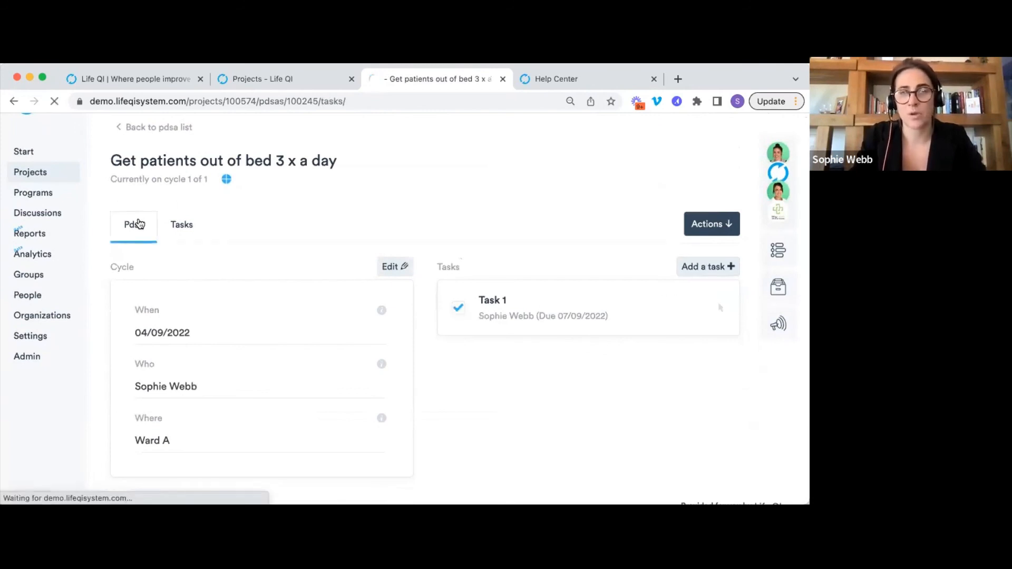
{"action": "scroll", "coordinate": [357, 231], "scroll_direction": "down", "scroll_amount": 3}
{"action": "scroll", "coordinate": [356, 227], "scroll_direction": "down", "scroll_amount": 5}
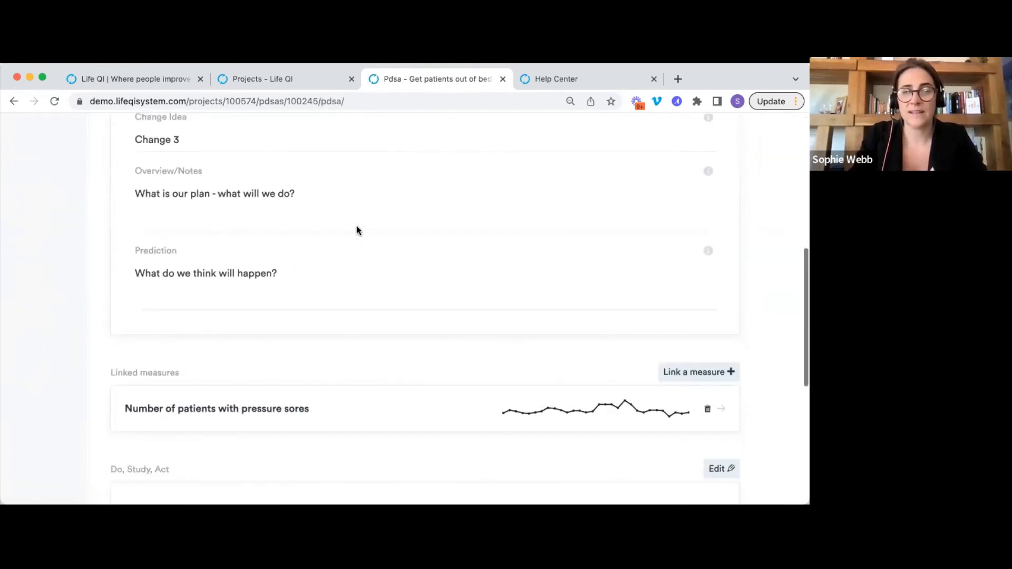
{"action": "scroll", "coordinate": [356, 226], "scroll_direction": "down", "scroll_amount": 4}
{"action": "scroll", "coordinate": [356, 230], "scroll_direction": "down", "scroll_amount": 3}
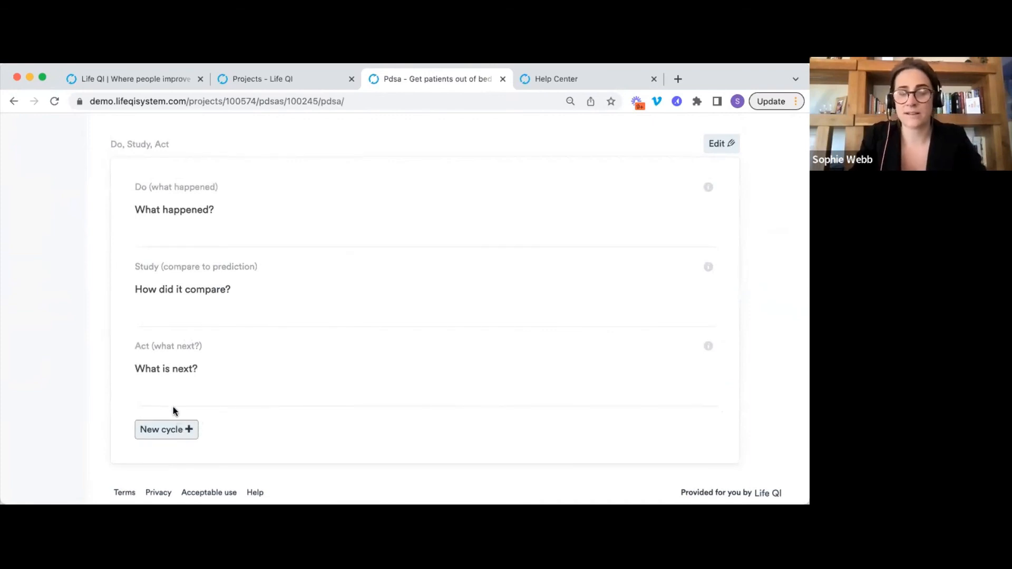
Start a new cycle titled '2 - Get patients out of bed 5 x a day' and create it with the carried-over details.
{"action": "left_click", "coordinate": [177, 429]}
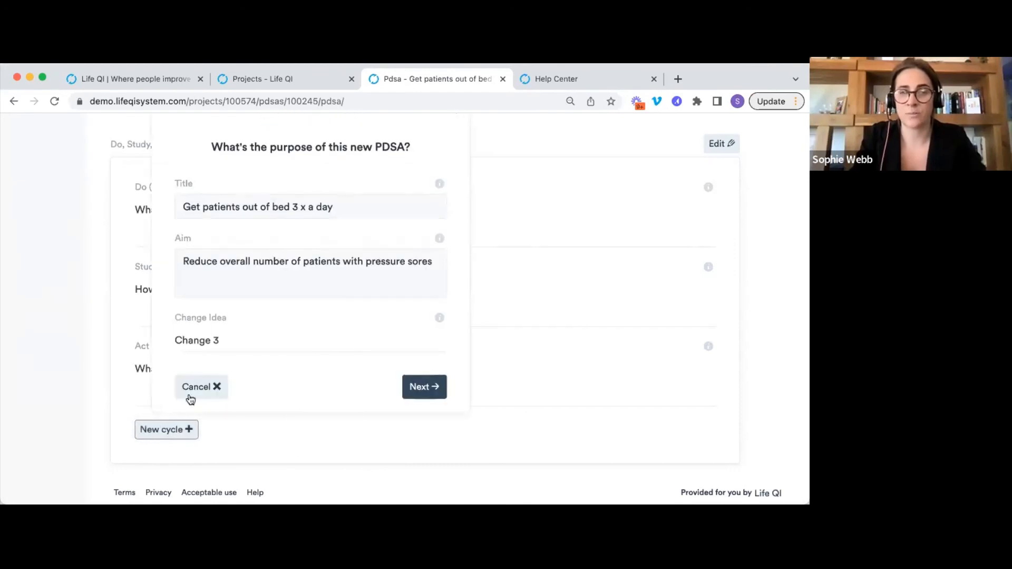
{"action": "type", "text": "2 -"}
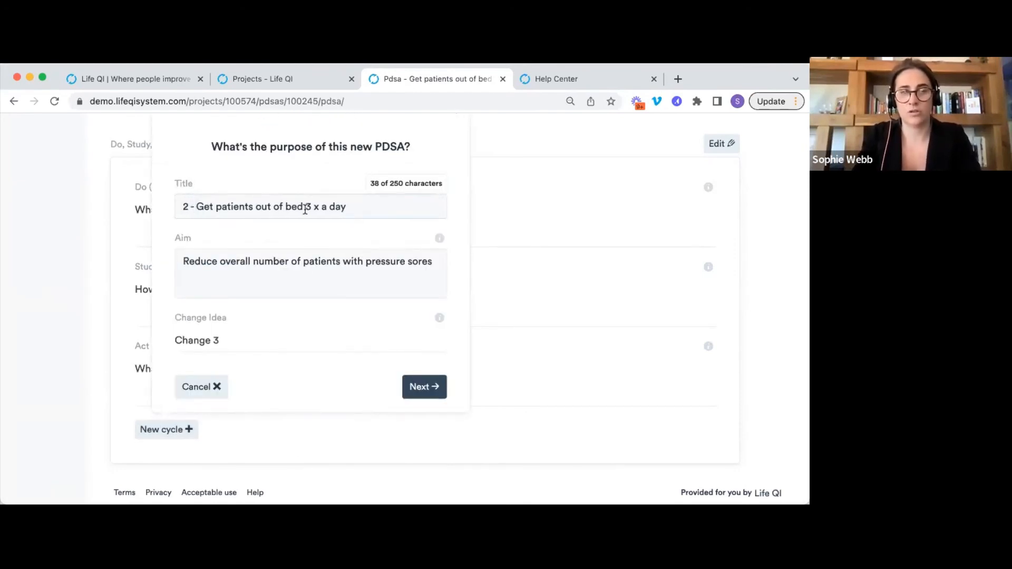
{"action": "key", "text": "BackSpace"}
{"action": "type", "text": "5"}
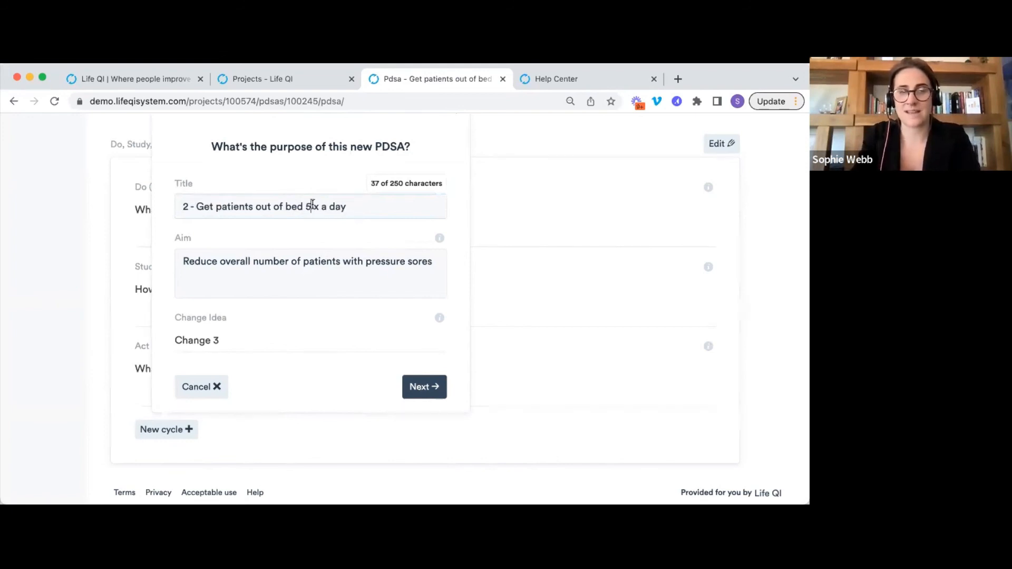
{"action": "left_click", "coordinate": [429, 387]}
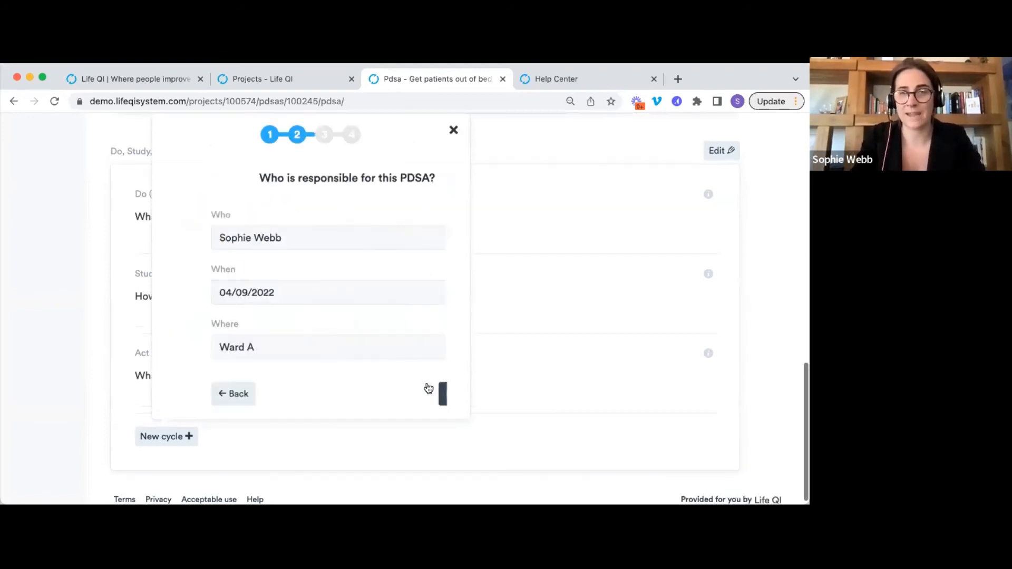
{"action": "left_click", "coordinate": [428, 394]}
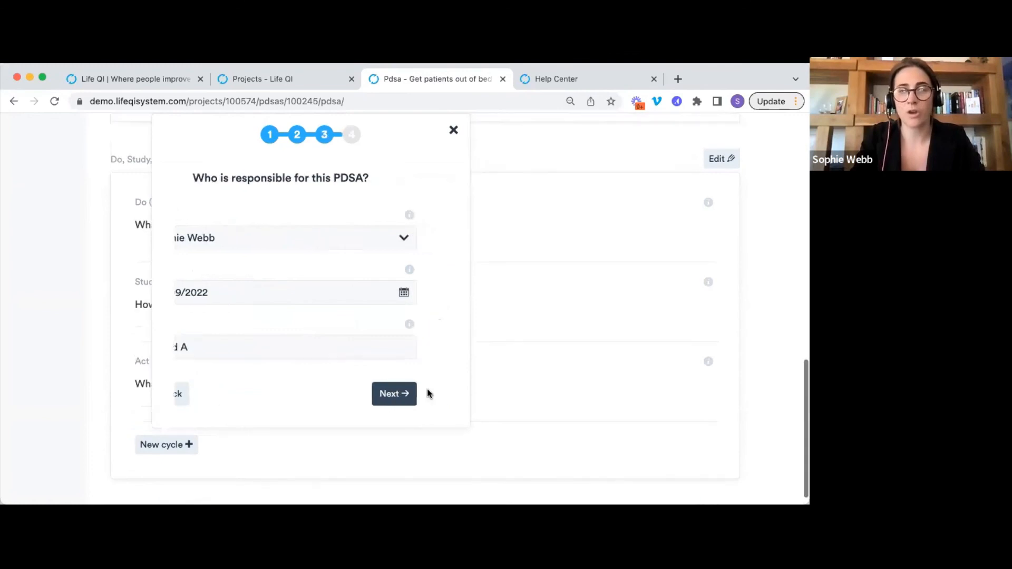
{"action": "left_click", "coordinate": [371, 247]}
{"action": "left_click", "coordinate": [422, 402]}
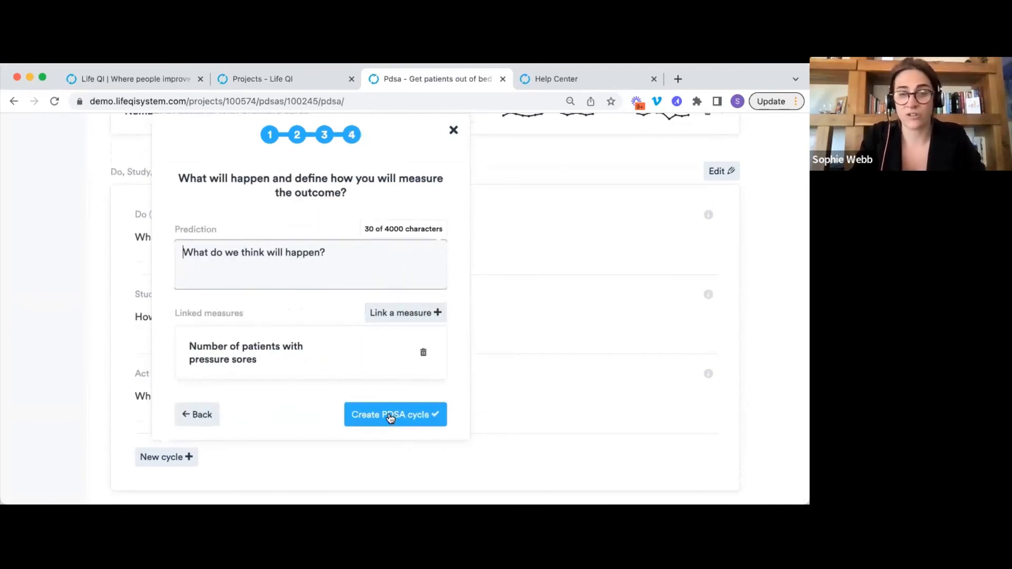
{"action": "left_click", "coordinate": [389, 415]}
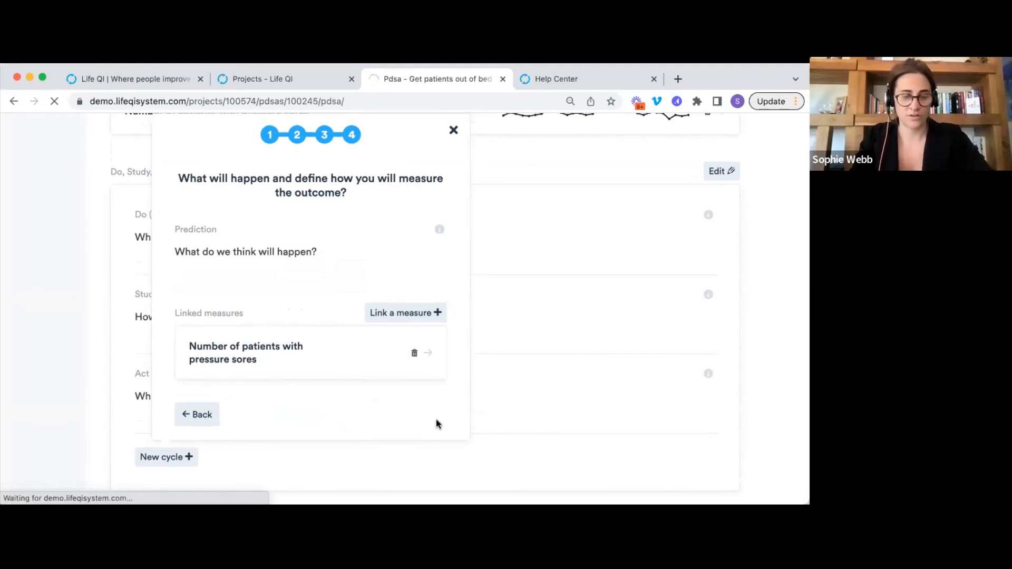
{"action": "scroll", "coordinate": [197, 260], "scroll_direction": "down", "scroll_amount": 1}
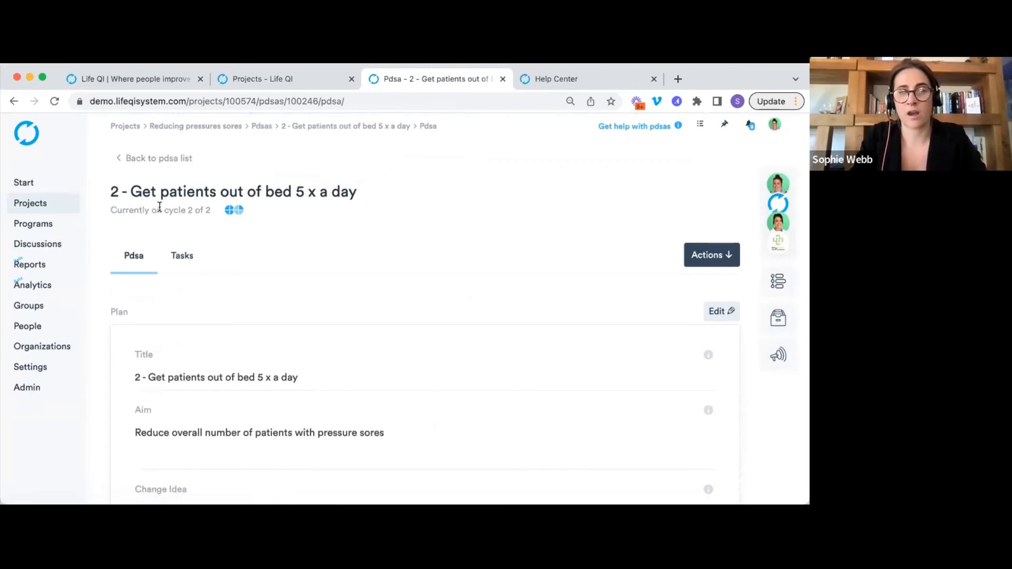
Confirm cycle 2 of 2, view previous cycle 1 from Actions, then return to the PDSA list.
{"action": "triple_click", "coordinate": [159, 208]}
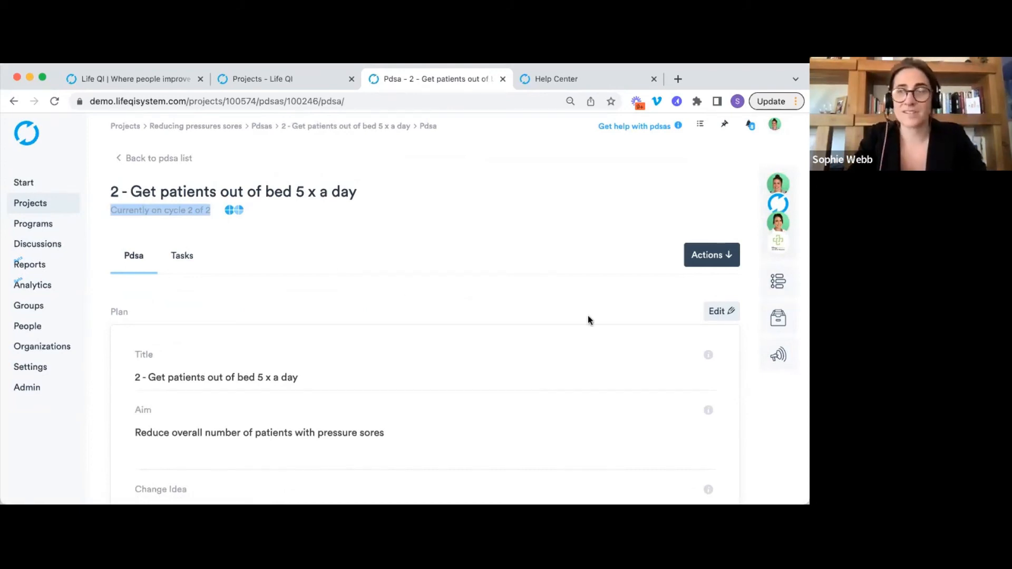
{"action": "left_click", "coordinate": [699, 259]}
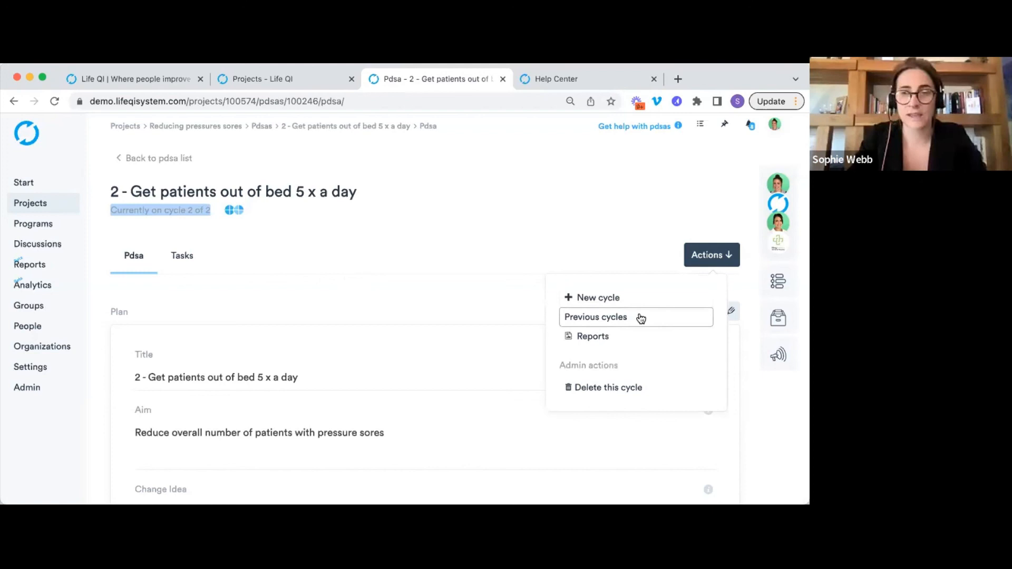
{"action": "left_click", "coordinate": [641, 318]}
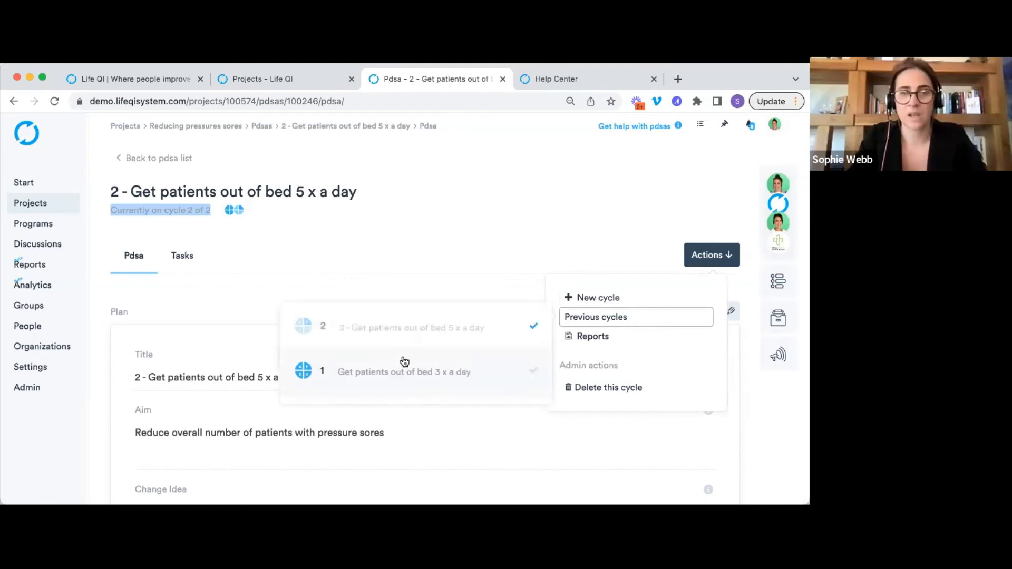
{"action": "left_click", "coordinate": [403, 370]}
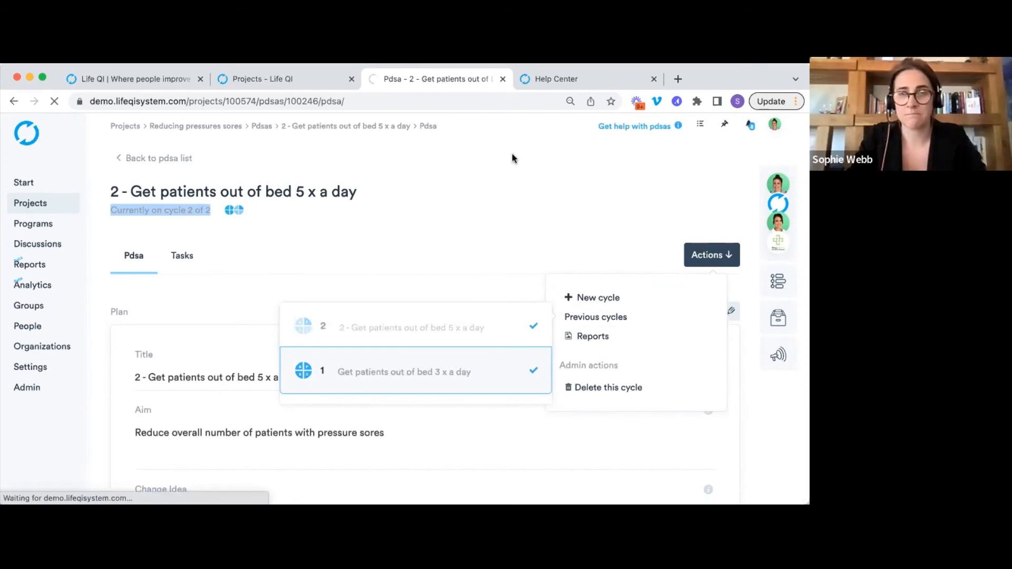
{"action": "left_click", "coordinate": [173, 160]}
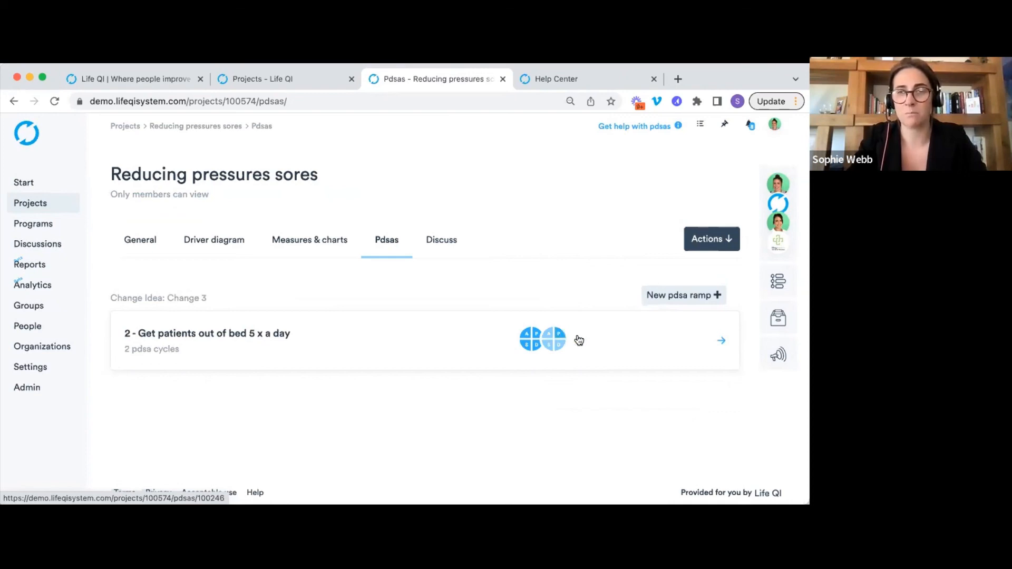
From the project overview, set the progress score to 2.5, Changes tested, but no improvement.
{"action": "left_click", "coordinate": [151, 253]}
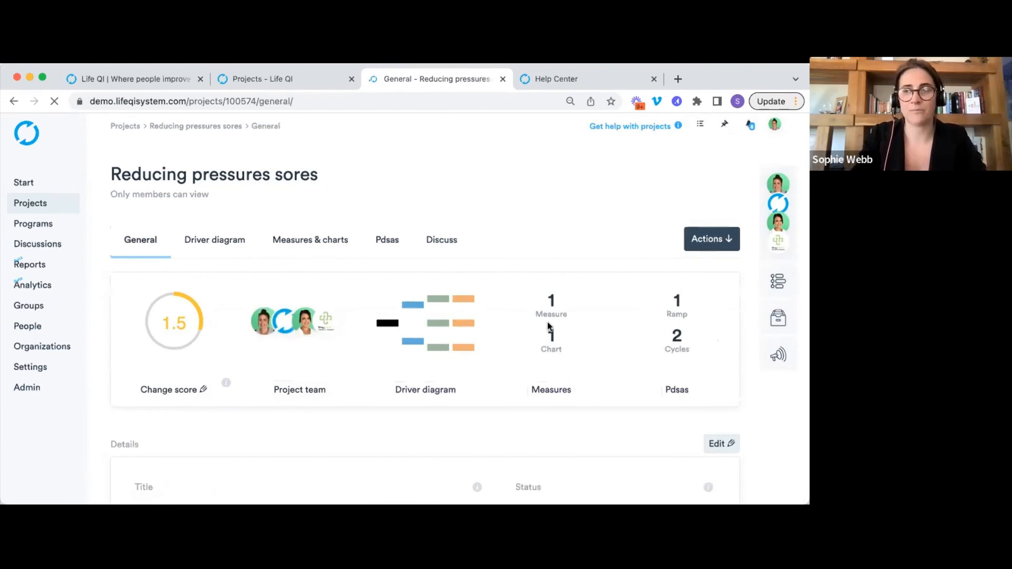
{"action": "scroll", "coordinate": [599, 230], "scroll_direction": "down", "scroll_amount": 3}
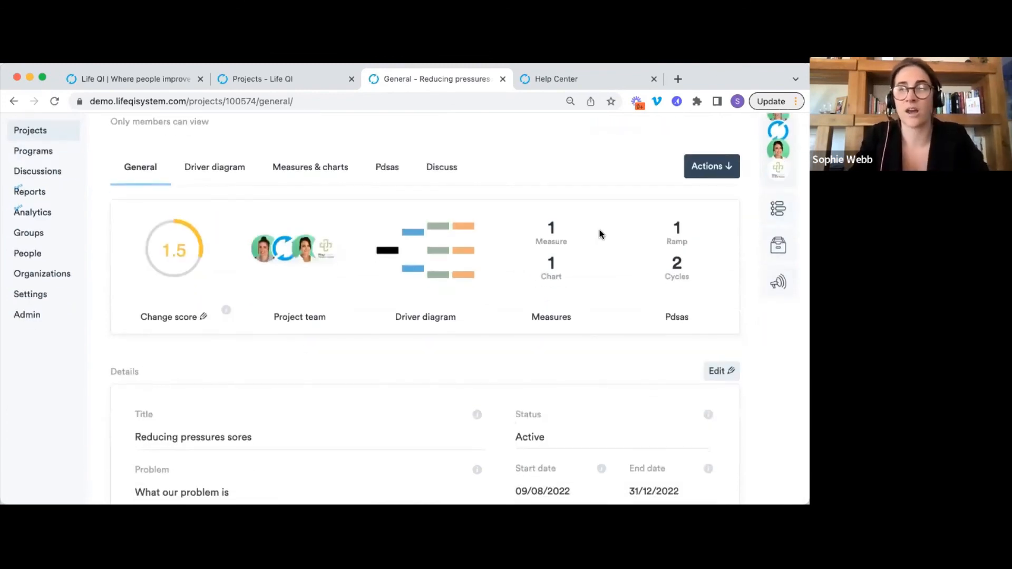
{"action": "left_click", "coordinate": [188, 319]}
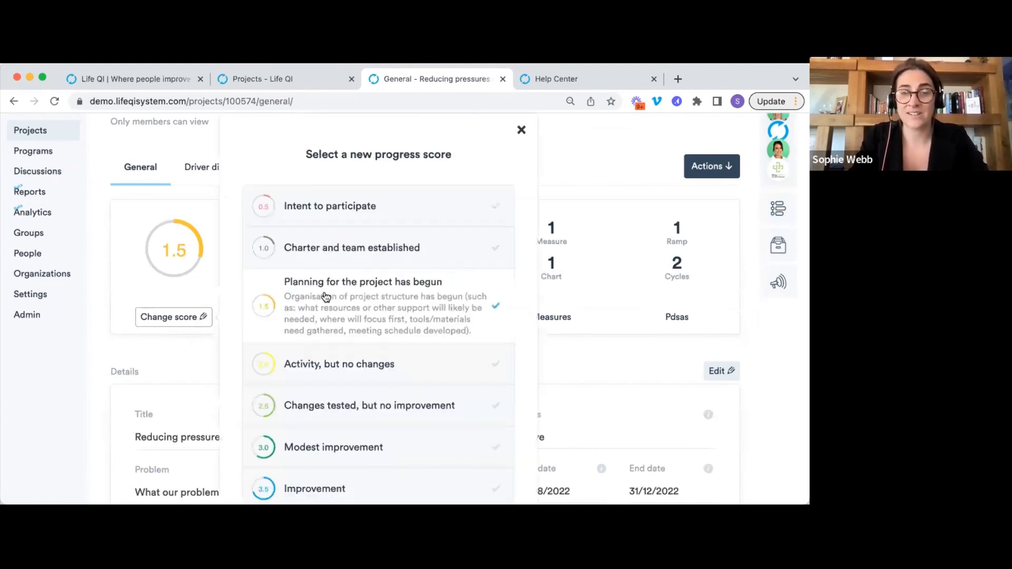
{"action": "scroll", "coordinate": [325, 295], "scroll_direction": "down", "scroll_amount": 2}
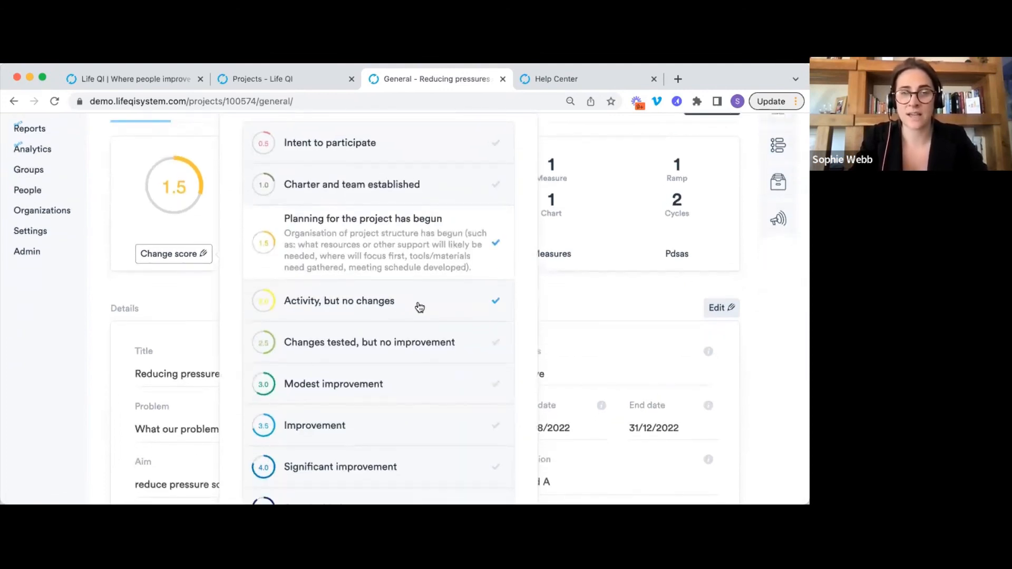
{"action": "left_click", "coordinate": [405, 346]}
{"action": "scroll", "coordinate": [403, 358], "scroll_direction": "down", "scroll_amount": 3}
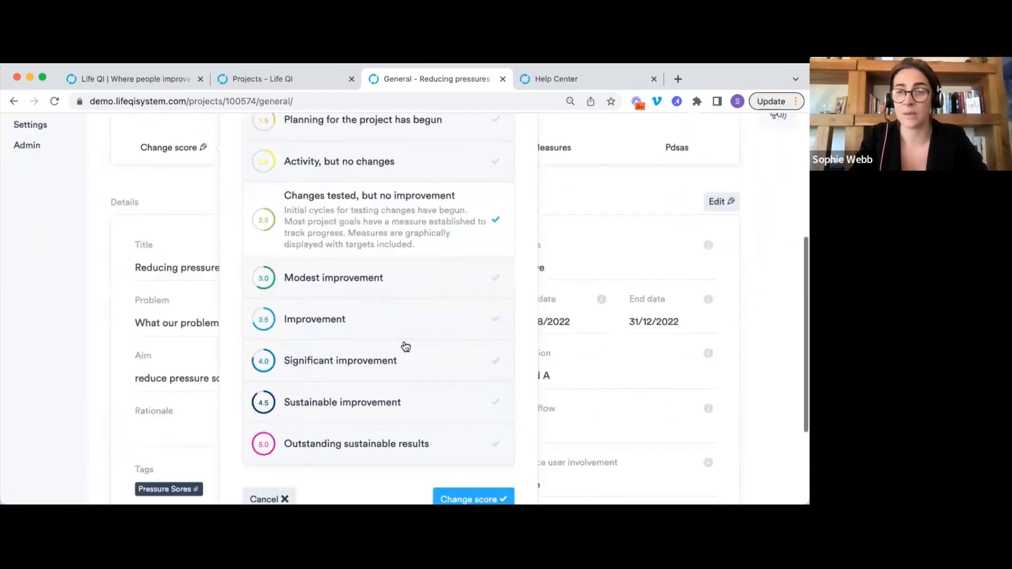
{"action": "left_click", "coordinate": [468, 490]}
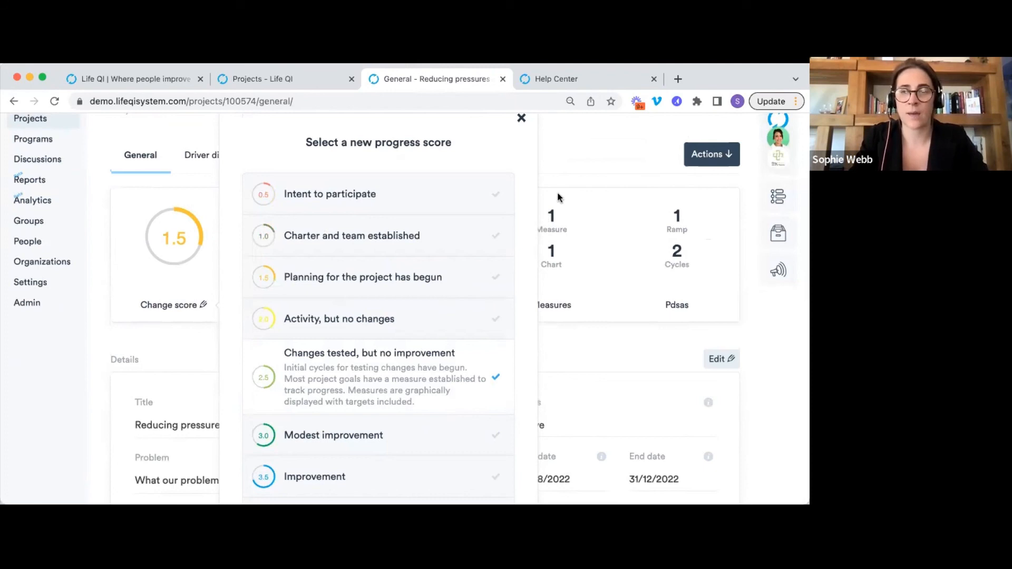
{"action": "left_click", "coordinate": [491, 186]}
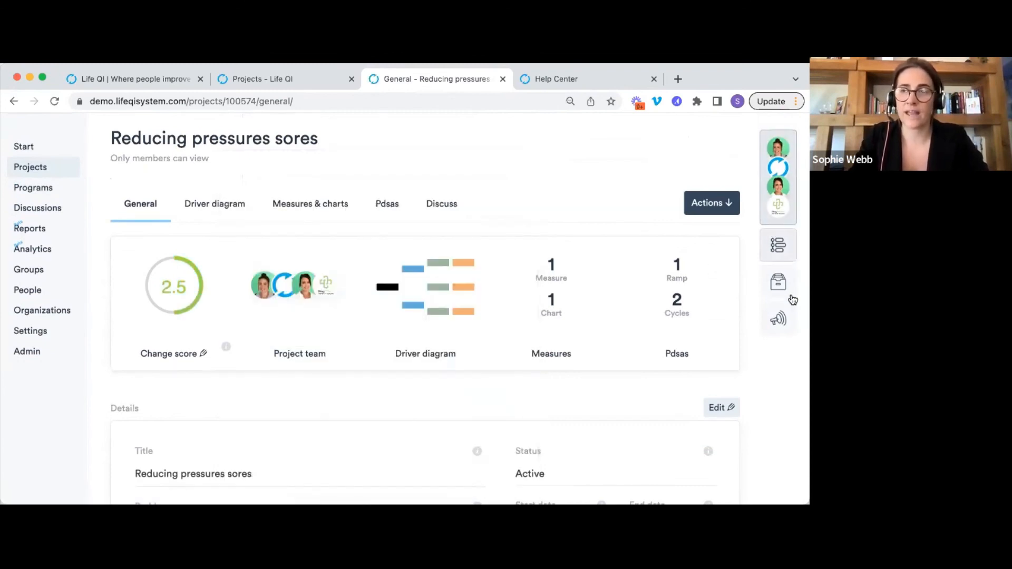
{"action": "left_click", "coordinate": [782, 285]}
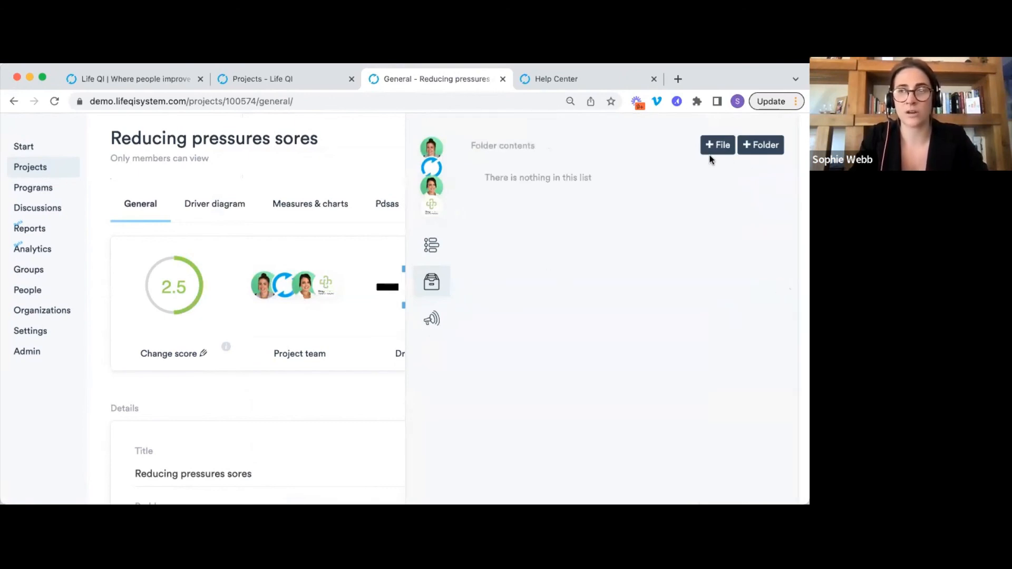
{"action": "left_click", "coordinate": [425, 256]}
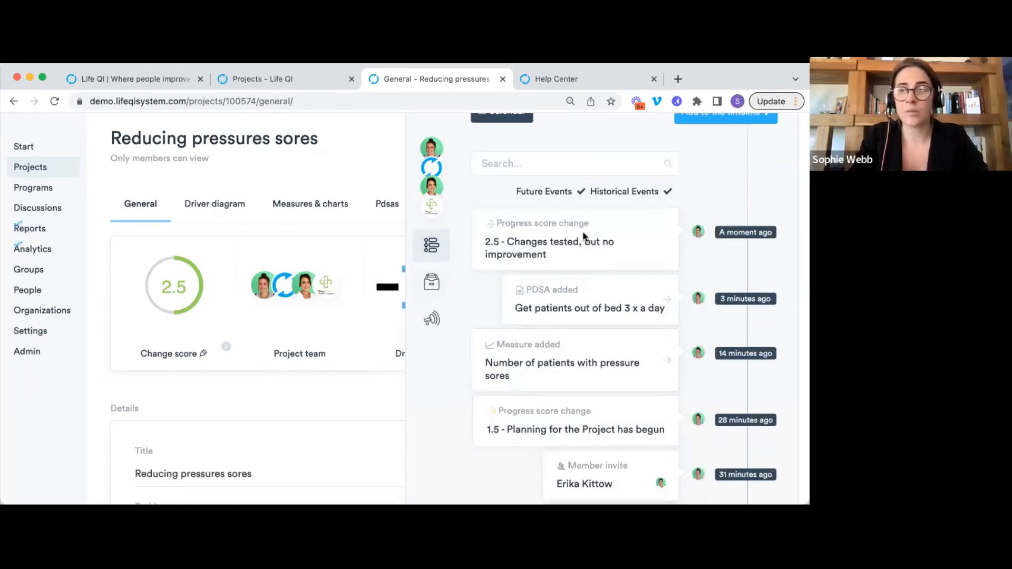
{"action": "scroll", "coordinate": [583, 235], "scroll_direction": "down", "scroll_amount": 1}
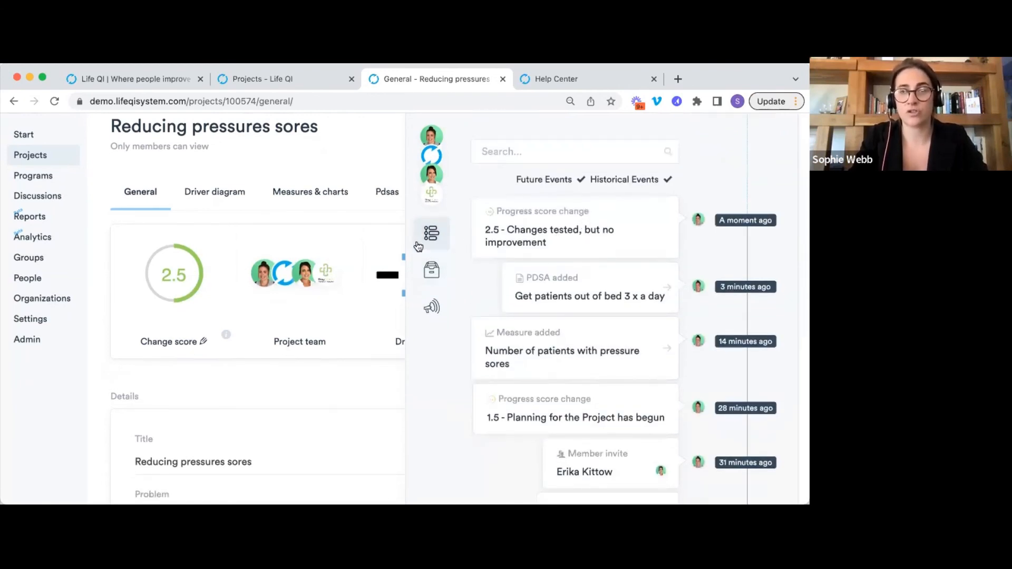
{"action": "scroll", "coordinate": [598, 227], "scroll_direction": "down", "scroll_amount": 1}
{"action": "scroll", "coordinate": [598, 226], "scroll_direction": "up", "scroll_amount": 3}
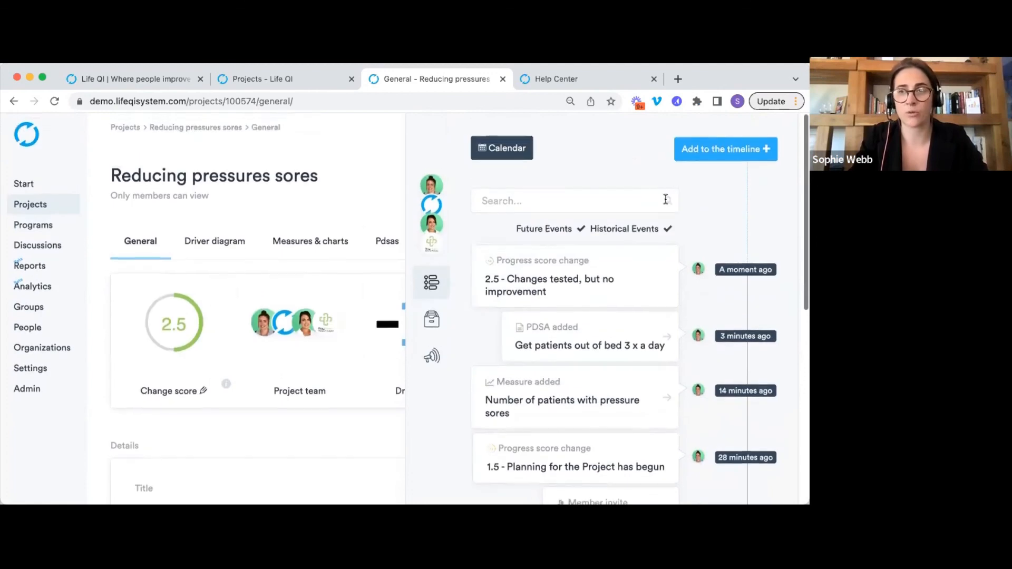
{"action": "left_click", "coordinate": [725, 151]}
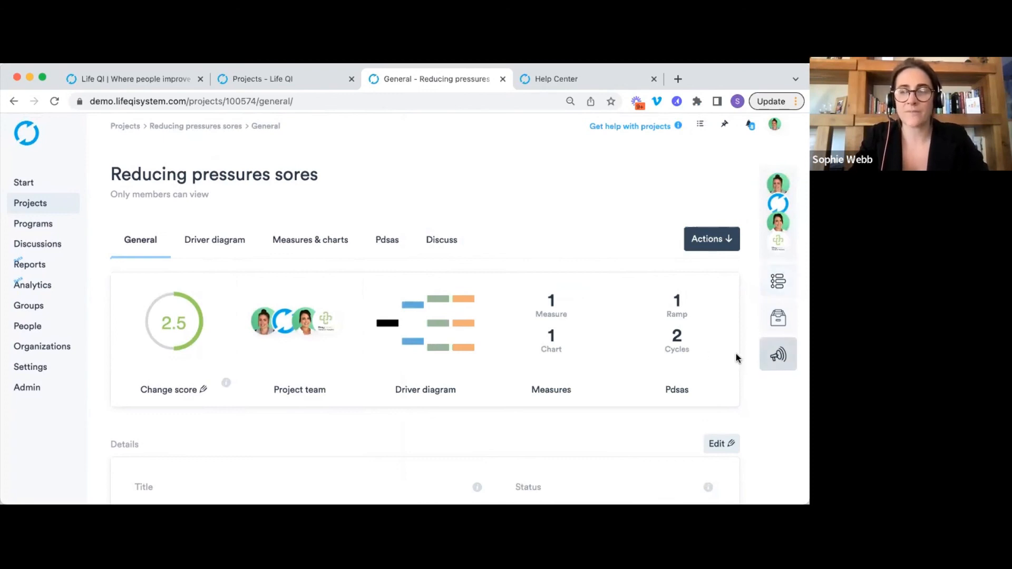
{"action": "left_click", "coordinate": [505, 103]}
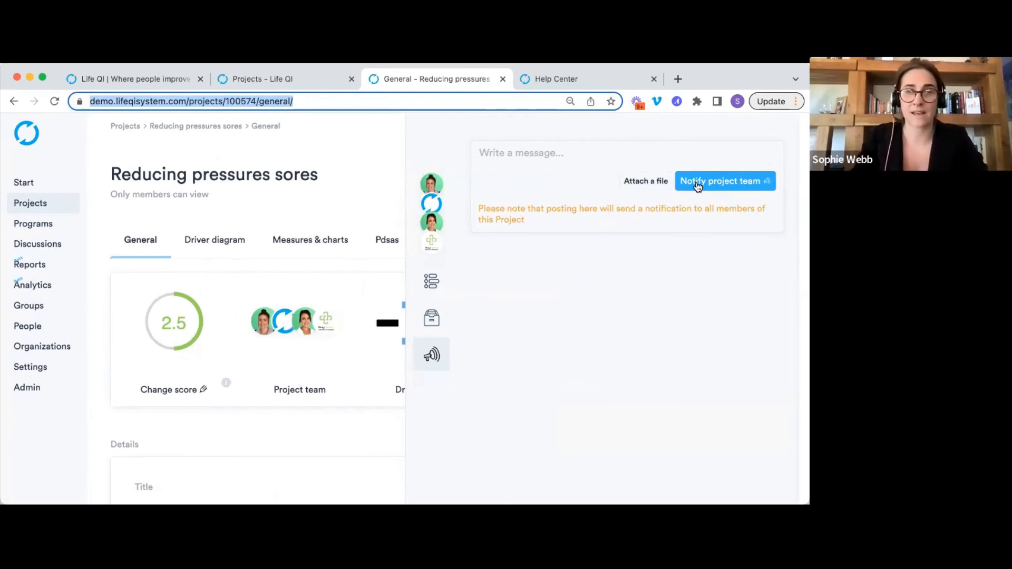
{"action": "left_click", "coordinate": [363, 152]}
{"action": "scroll", "coordinate": [462, 166], "scroll_direction": "down", "scroll_amount": 4}
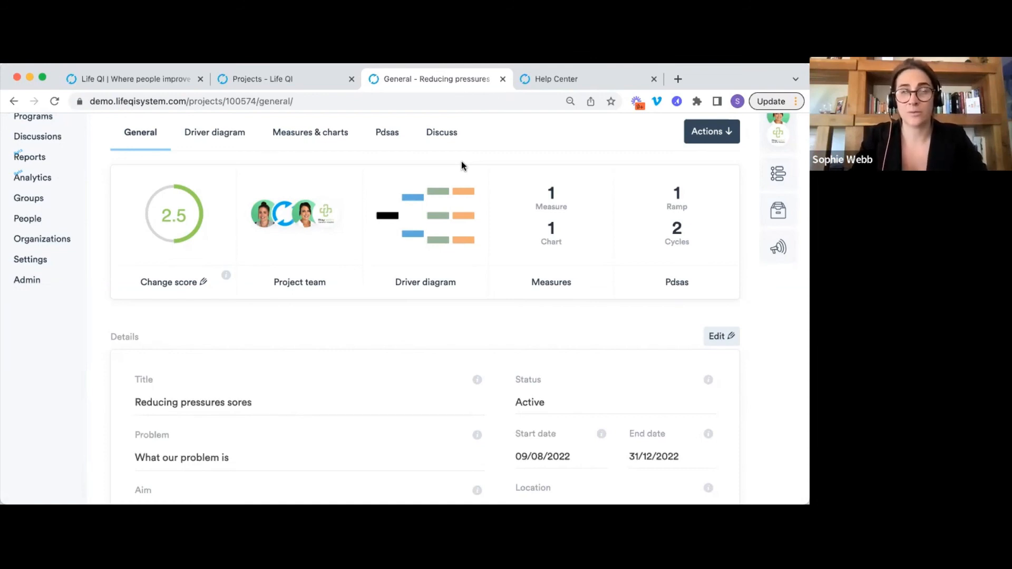
Open the project's Driver diagram tab and confirm Leave in the 'Leave site?' warning.
{"action": "scroll", "coordinate": [461, 166], "scroll_direction": "up", "scroll_amount": 3}
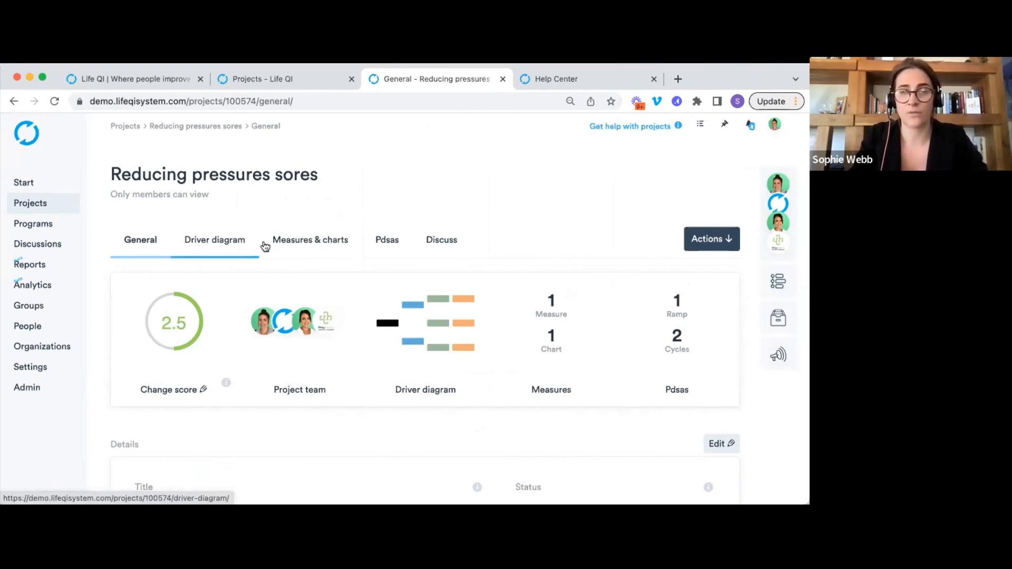
{"action": "left_click", "coordinate": [236, 245]}
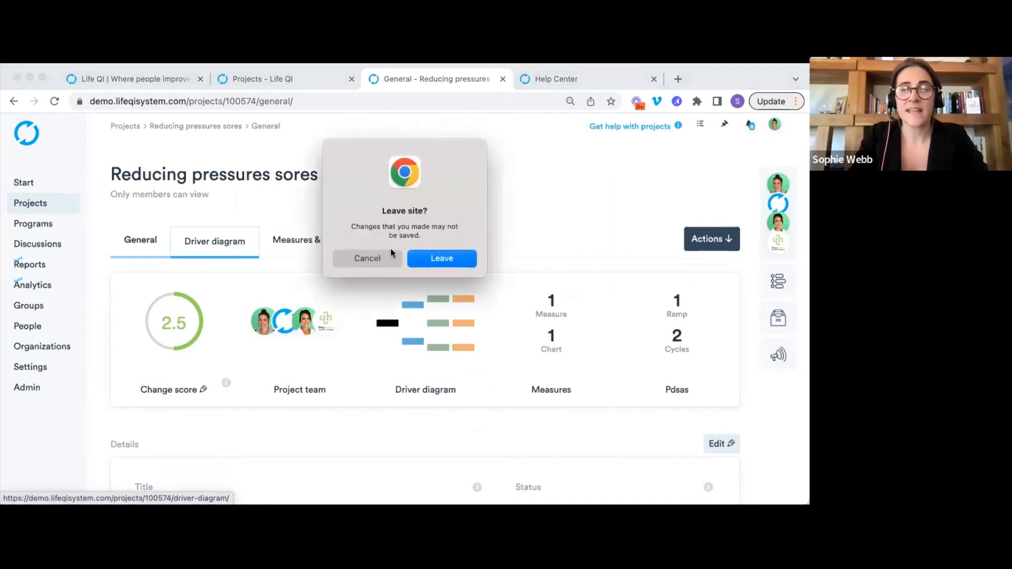
{"action": "left_click", "coordinate": [424, 257]}
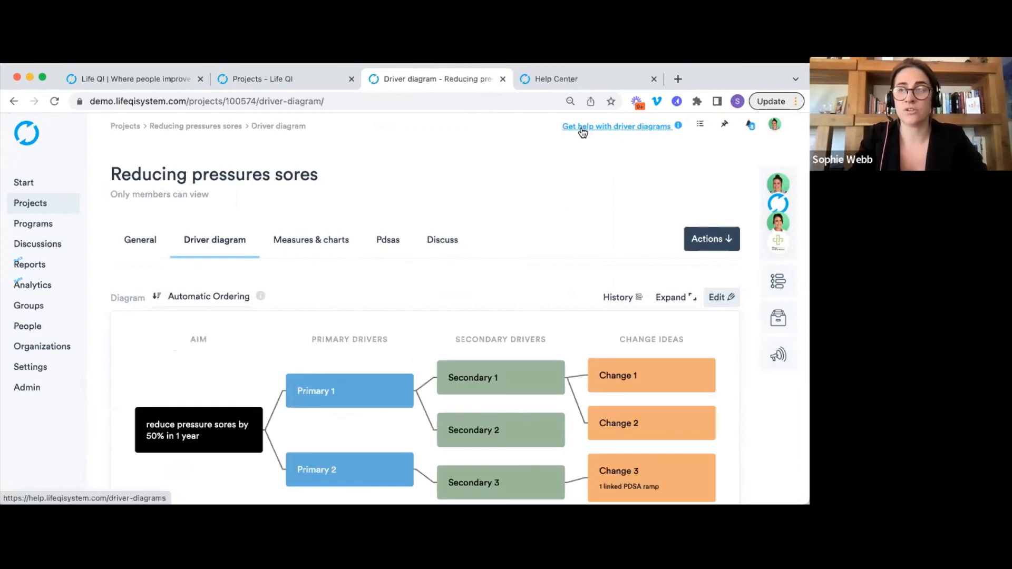
Open the driver diagram help articles and choose 'Creating a Driver Diagram'.
{"action": "left_click", "coordinate": [582, 128]}
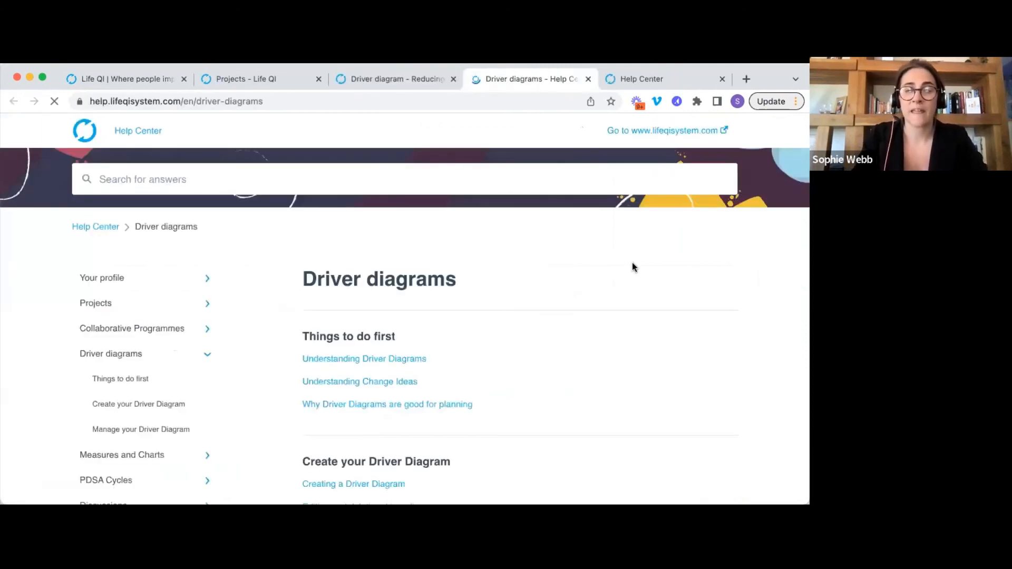
{"action": "scroll", "coordinate": [632, 267], "scroll_direction": "down", "scroll_amount": 2}
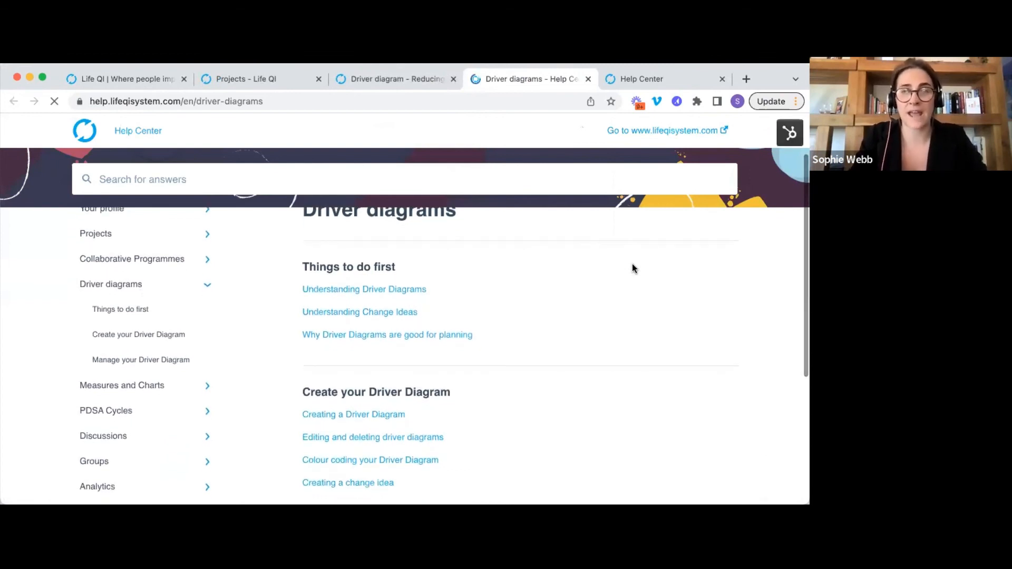
{"action": "scroll", "coordinate": [606, 262], "scroll_direction": "down", "scroll_amount": 1}
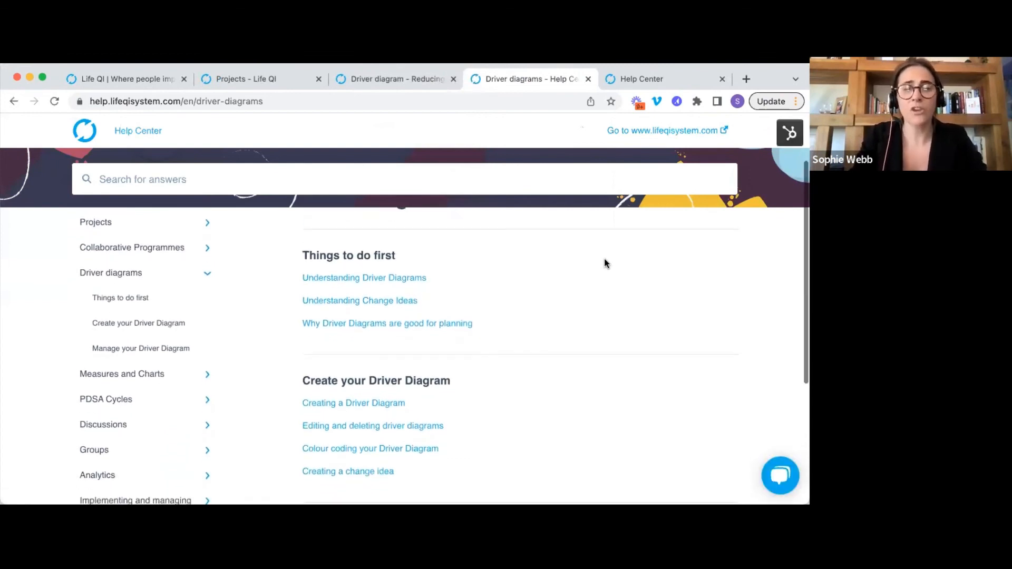
{"action": "scroll", "coordinate": [510, 262], "scroll_direction": "down", "scroll_amount": 3}
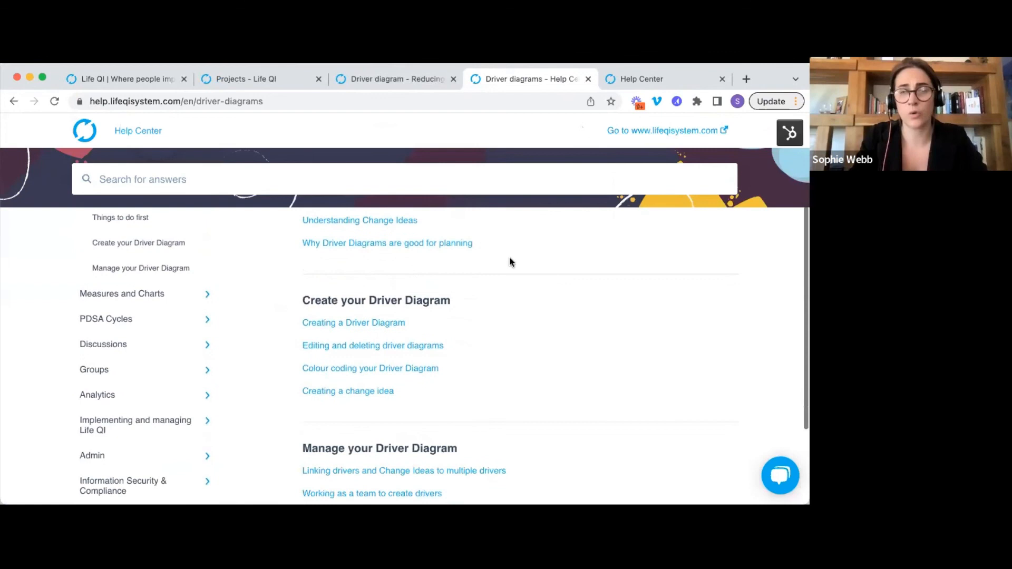
{"action": "scroll", "coordinate": [509, 261], "scroll_direction": "down", "scroll_amount": 1}
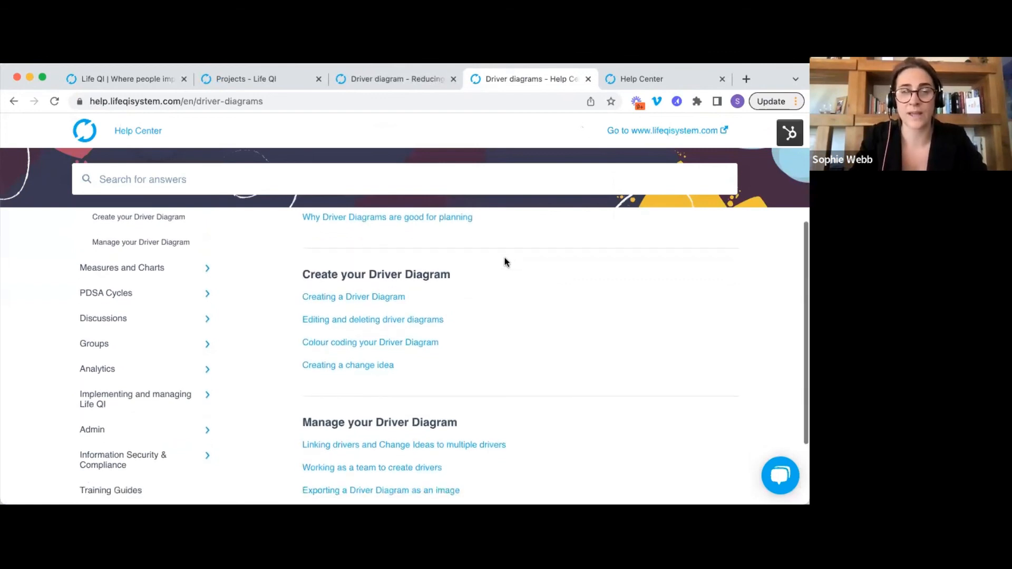
{"action": "left_click", "coordinate": [352, 303]}
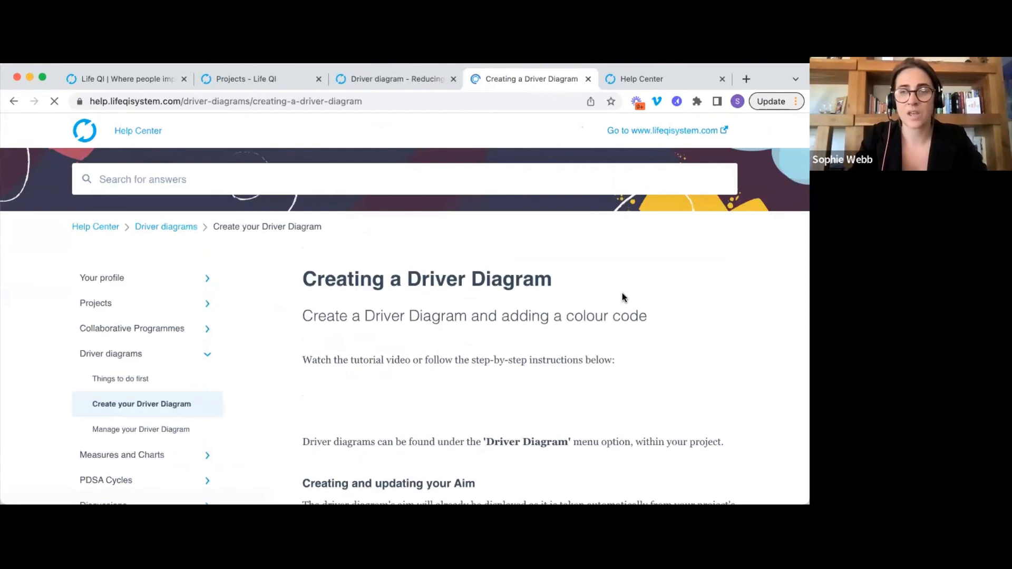
Read through the article, then go back to the Help Center home page.
{"action": "scroll", "coordinate": [684, 292], "scroll_direction": "down", "scroll_amount": 2}
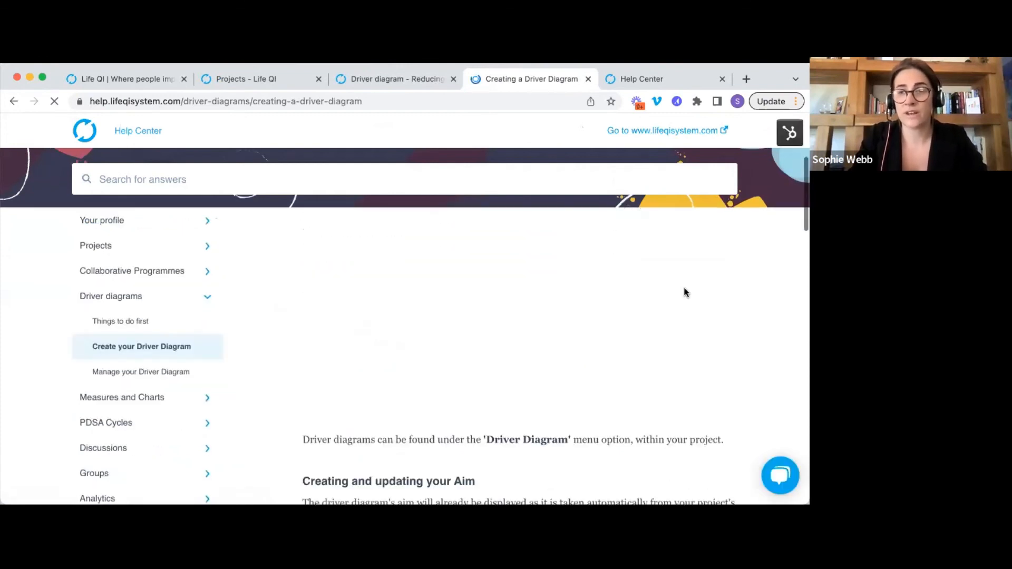
{"action": "scroll", "coordinate": [686, 293], "scroll_direction": "down", "scroll_amount": 4}
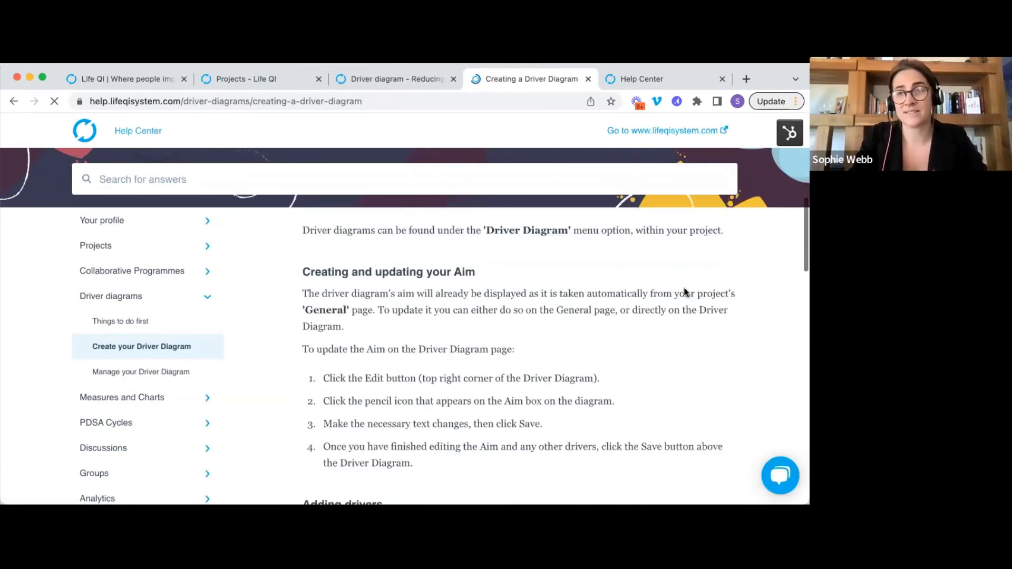
{"action": "scroll", "coordinate": [684, 293], "scroll_direction": "up", "scroll_amount": 5}
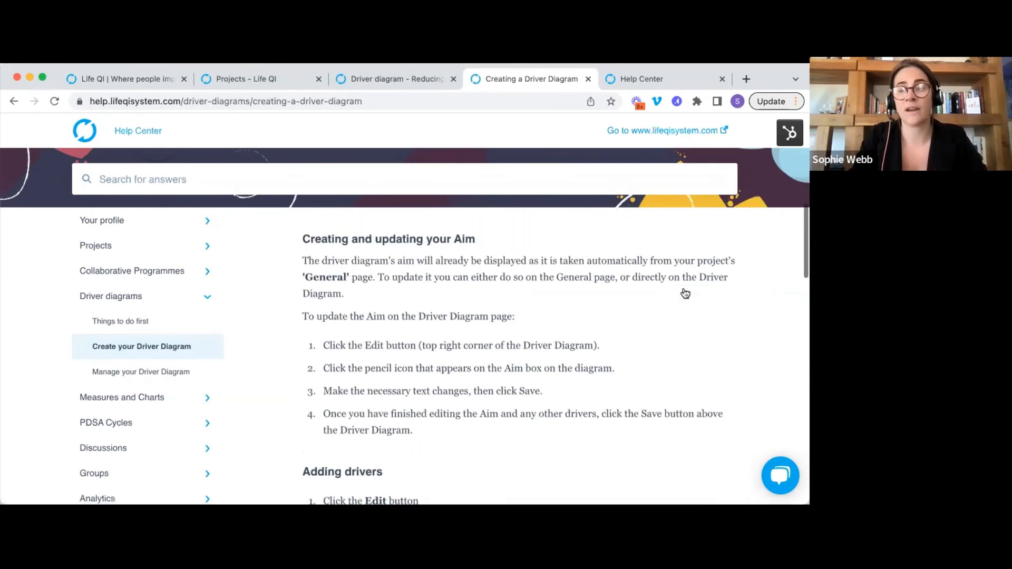
{"action": "scroll", "coordinate": [685, 293], "scroll_direction": "up", "scroll_amount": 3}
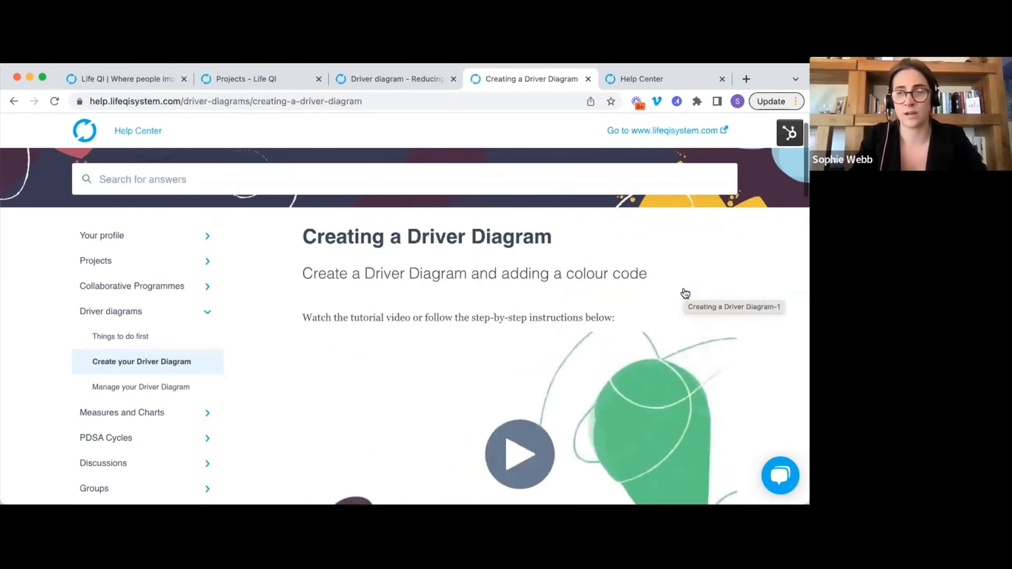
{"action": "scroll", "coordinate": [685, 293], "scroll_direction": "up", "scroll_amount": 1}
{"action": "left_click", "coordinate": [148, 138]}
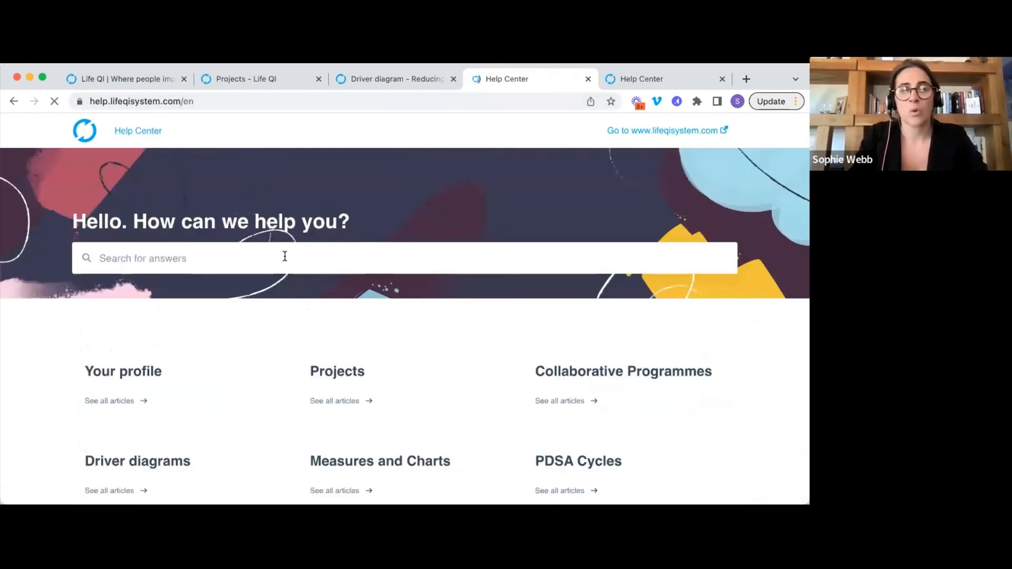
Open and close the LifeQI Bot support chat, then return to the project's browser tab.
{"action": "scroll", "coordinate": [236, 281], "scroll_direction": "down", "scroll_amount": 2}
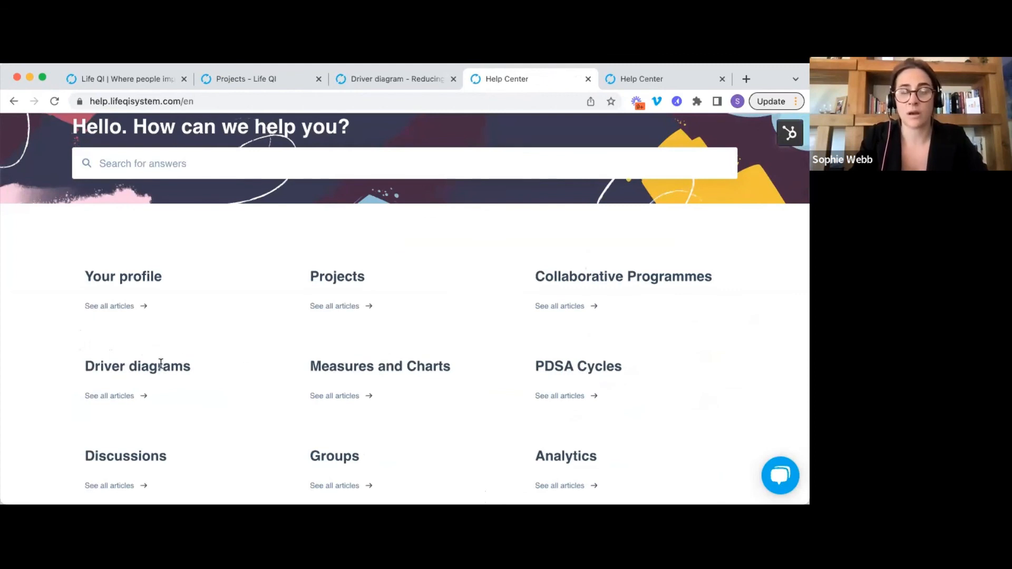
{"action": "scroll", "coordinate": [158, 364], "scroll_direction": "down", "scroll_amount": 2}
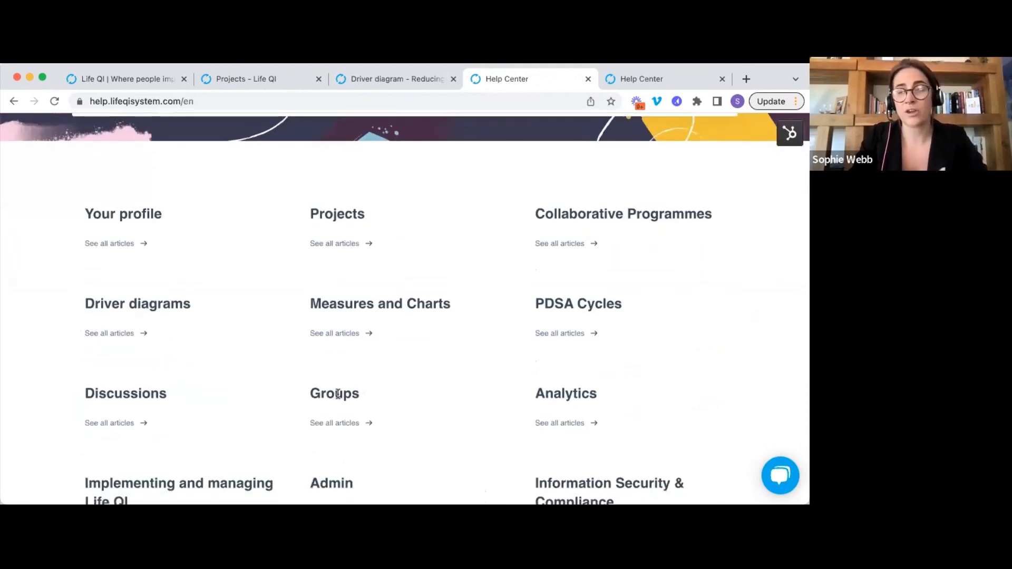
{"action": "scroll", "coordinate": [253, 294], "scroll_direction": "up", "scroll_amount": 4}
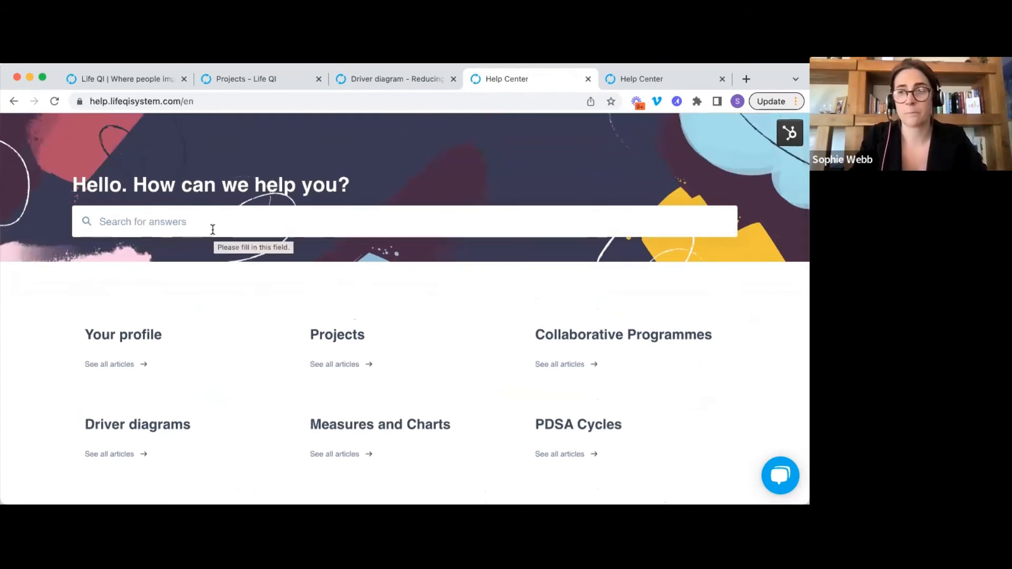
{"action": "left_click", "coordinate": [774, 475]}
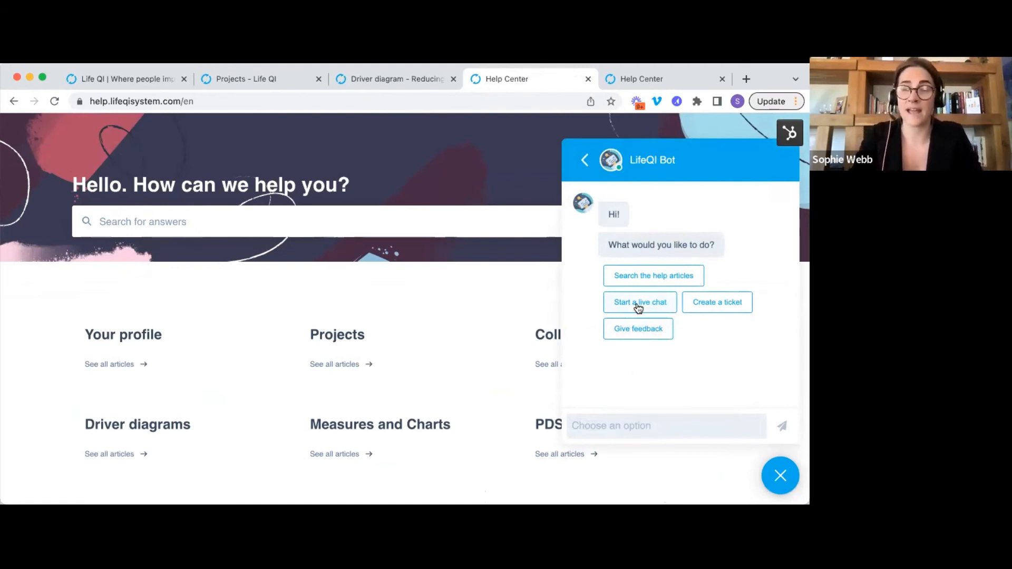
{"action": "left_click", "coordinate": [781, 475]}
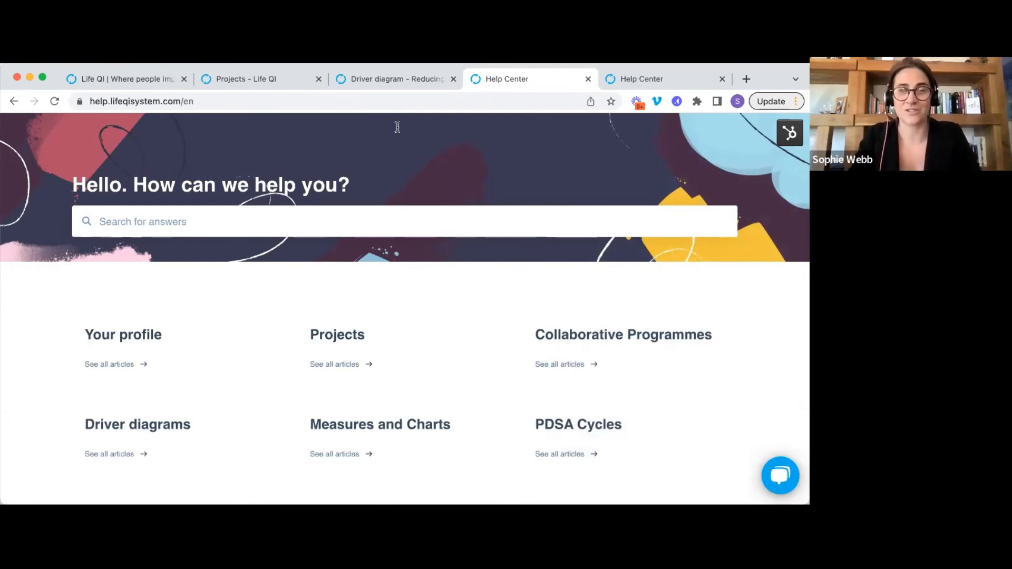
{"action": "left_click", "coordinate": [366, 80]}
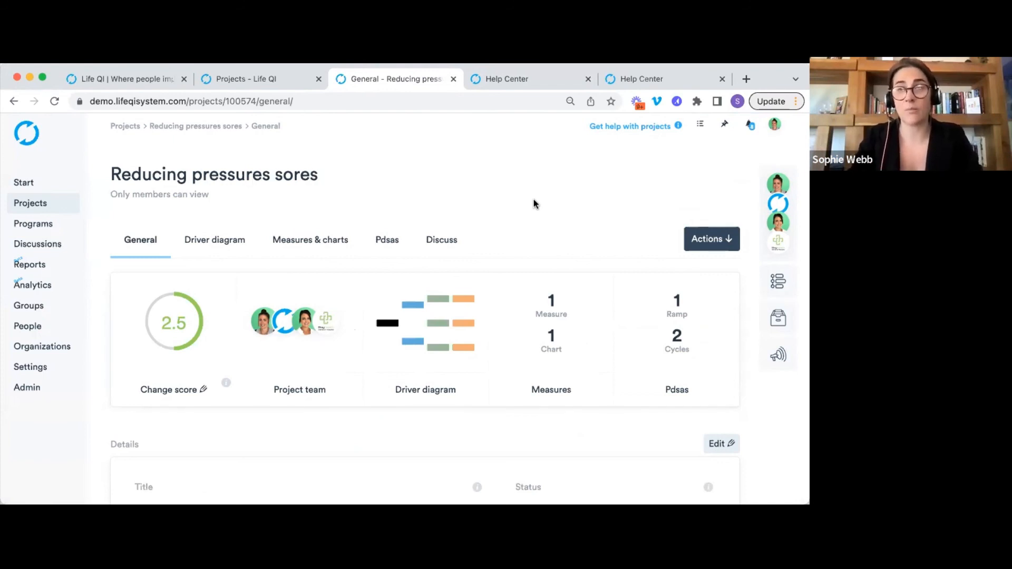
Change the project's Status in Details to Completed and save.
{"action": "scroll", "coordinate": [534, 203], "scroll_direction": "down", "scroll_amount": 3}
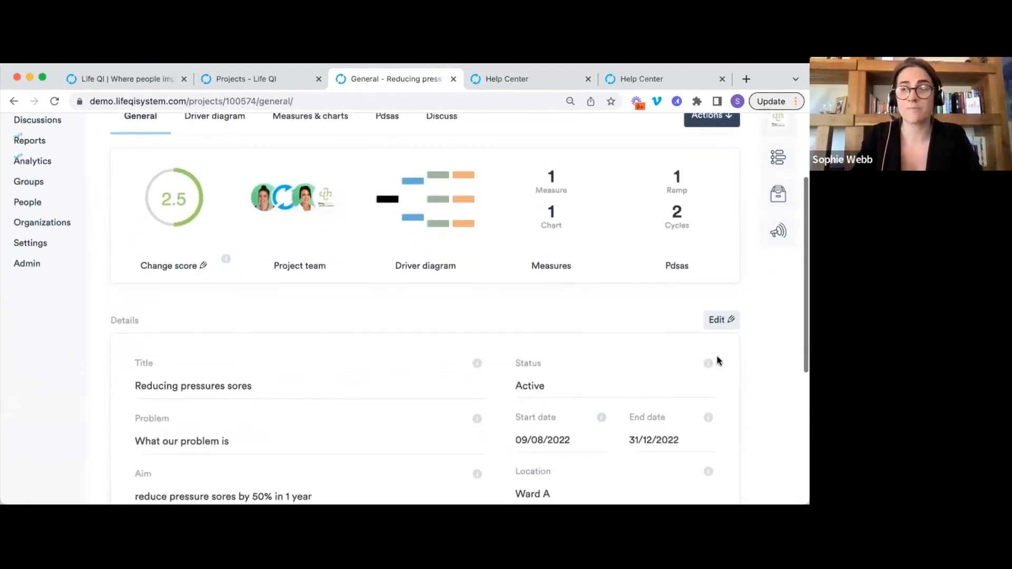
{"action": "scroll", "coordinate": [582, 328], "scroll_direction": "up", "scroll_amount": 1}
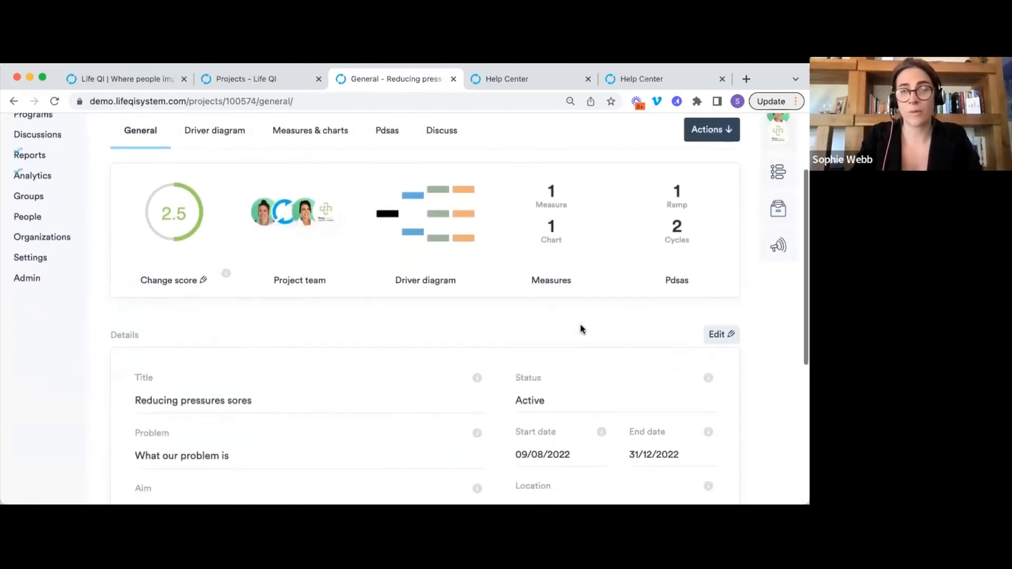
{"action": "left_click", "coordinate": [722, 335]}
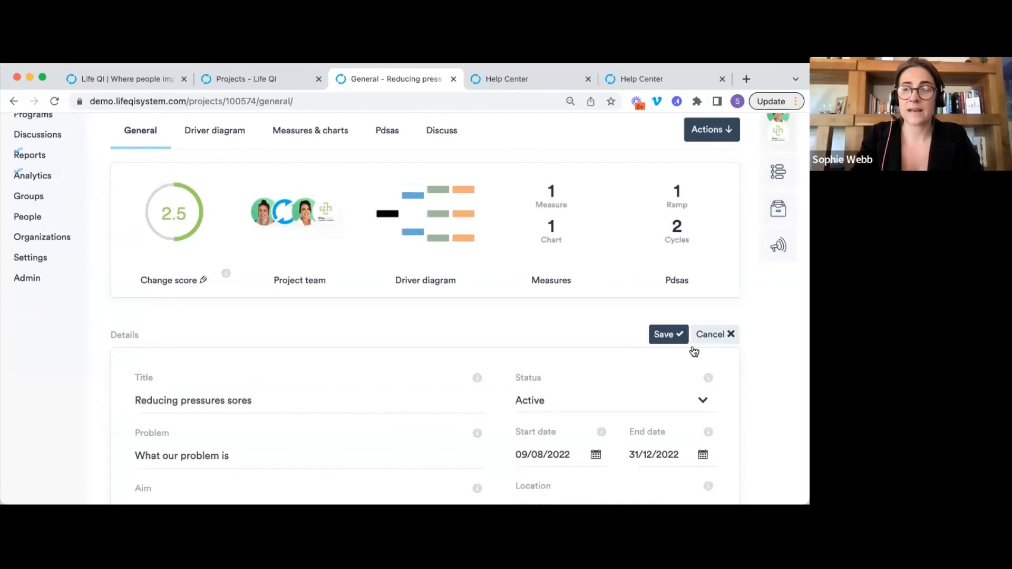
{"action": "left_click", "coordinate": [590, 400]}
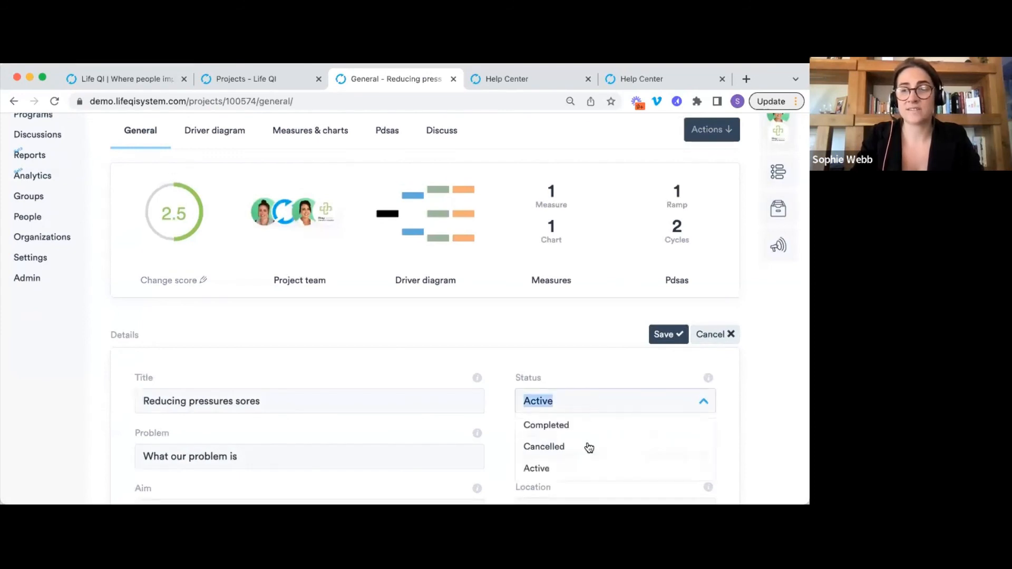
{"action": "left_click", "coordinate": [571, 423]}
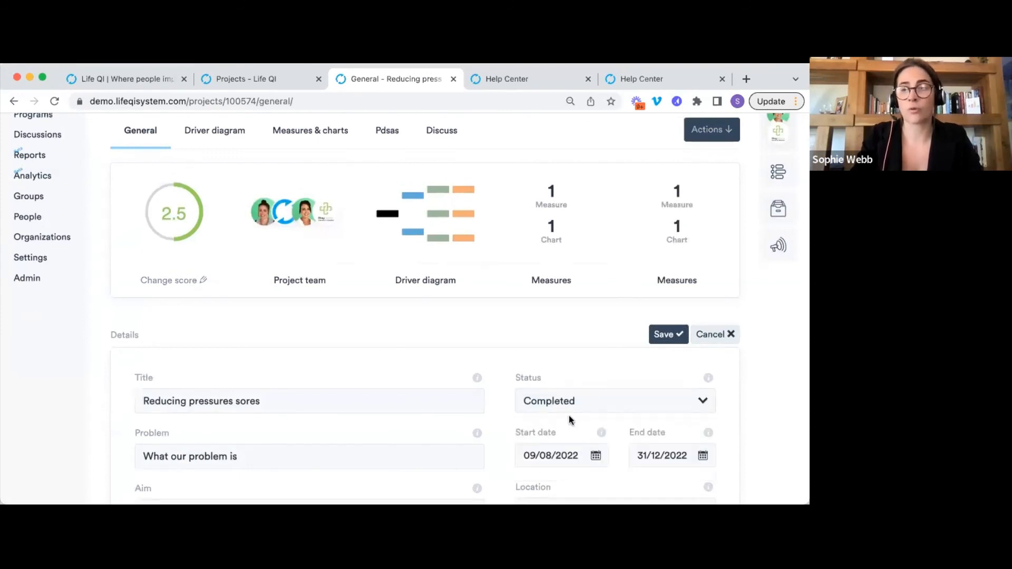
{"action": "left_click", "coordinate": [663, 337]}
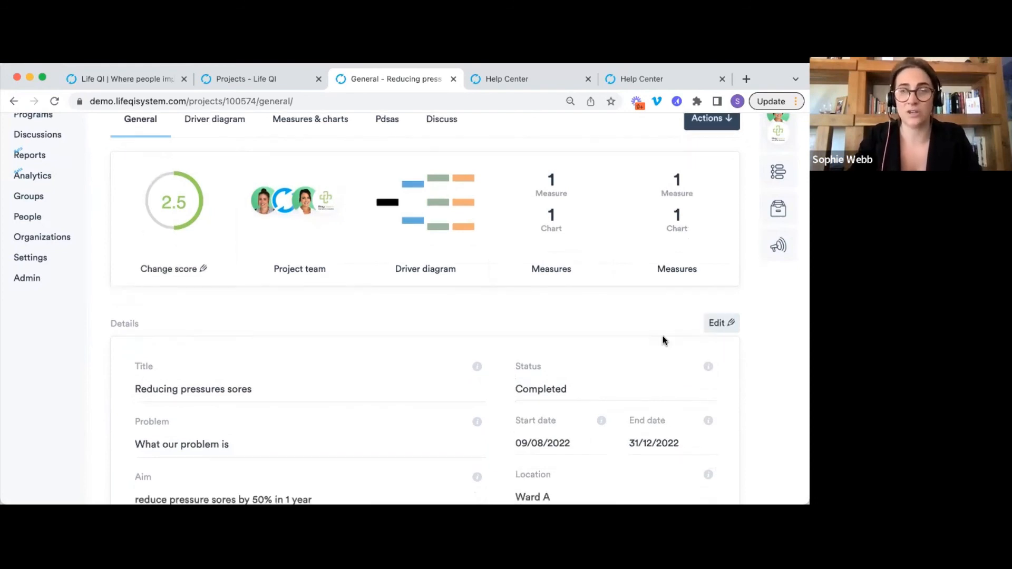
Reload the project page from the address bar.
{"action": "scroll", "coordinate": [655, 332], "scroll_direction": "up", "scroll_amount": 3}
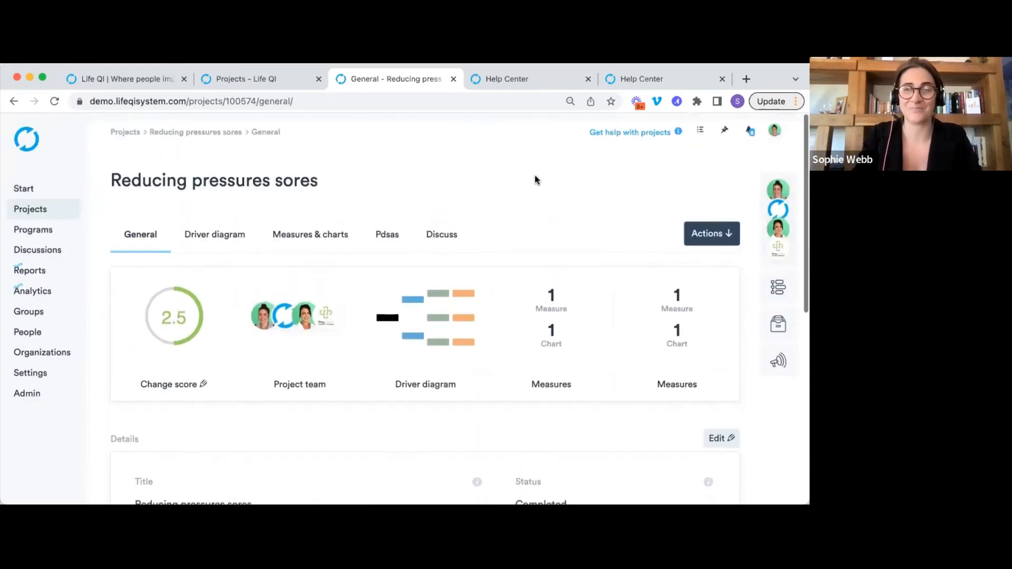
{"action": "left_click", "coordinate": [519, 103]}
{"action": "key", "text": "Return"}
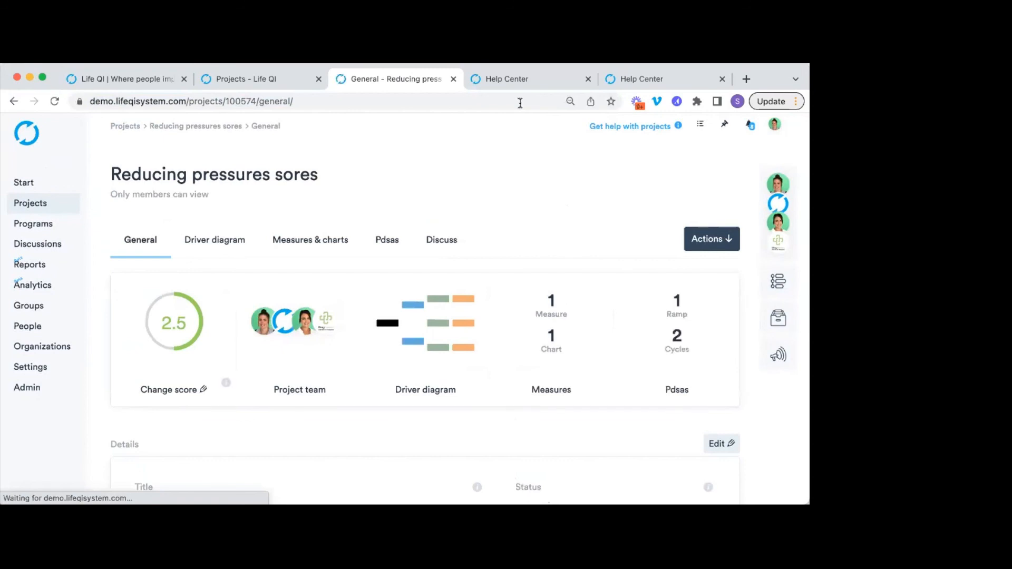
On the lifeqisystem.com tab, go to Resources > Improvement Hub.
{"action": "left_click", "coordinate": [153, 79]}
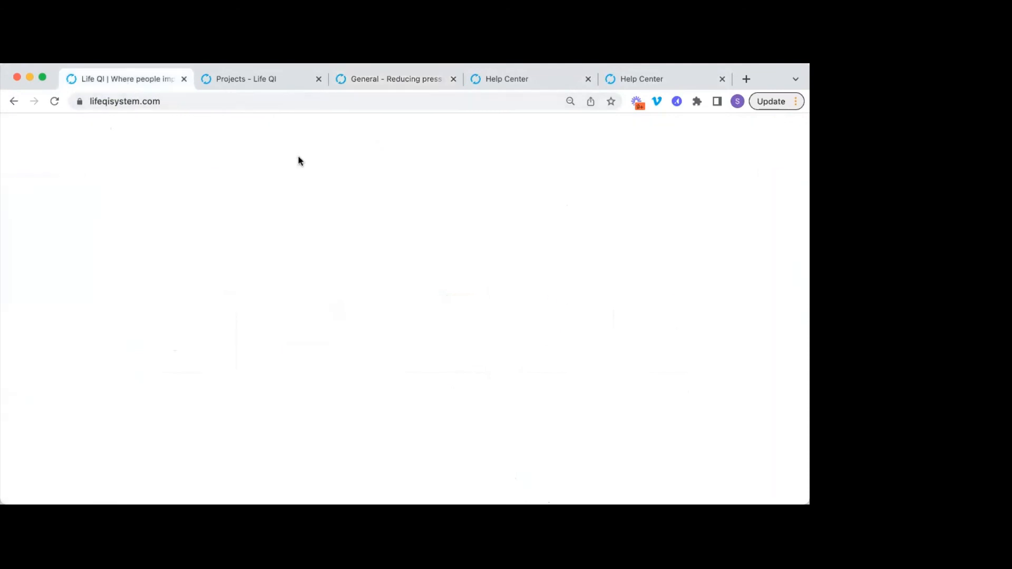
{"action": "scroll", "coordinate": [442, 288], "scroll_direction": "up", "scroll_amount": 1}
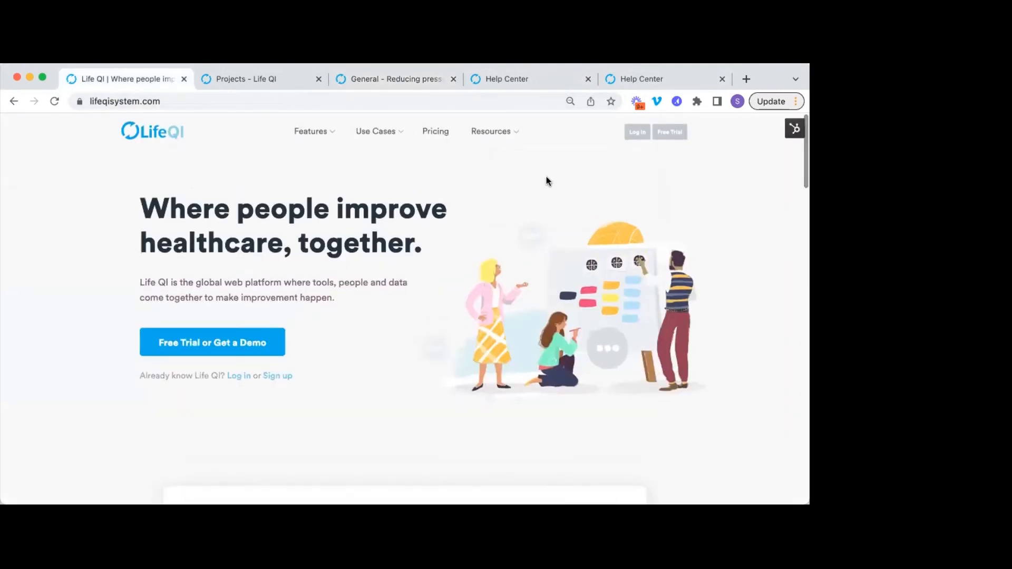
{"action": "mouse_move", "coordinate": [509, 136]}
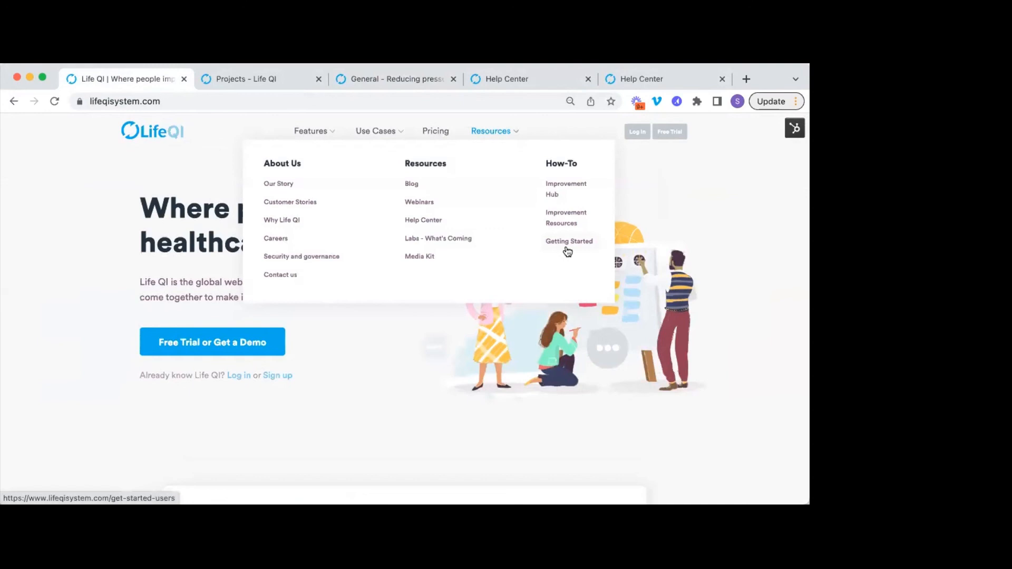
{"action": "left_click", "coordinate": [566, 194]}
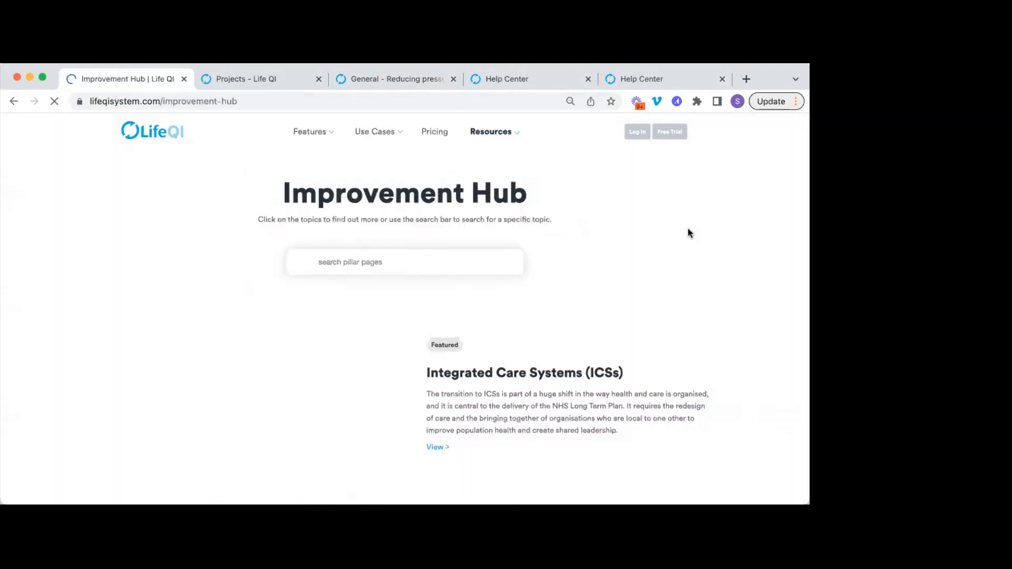
Scroll through the Improvement Hub article cards, then open Improvement Resources.
{"action": "scroll", "coordinate": [688, 229], "scroll_direction": "down", "scroll_amount": 2}
{"action": "scroll", "coordinate": [687, 232], "scroll_direction": "down", "scroll_amount": 3}
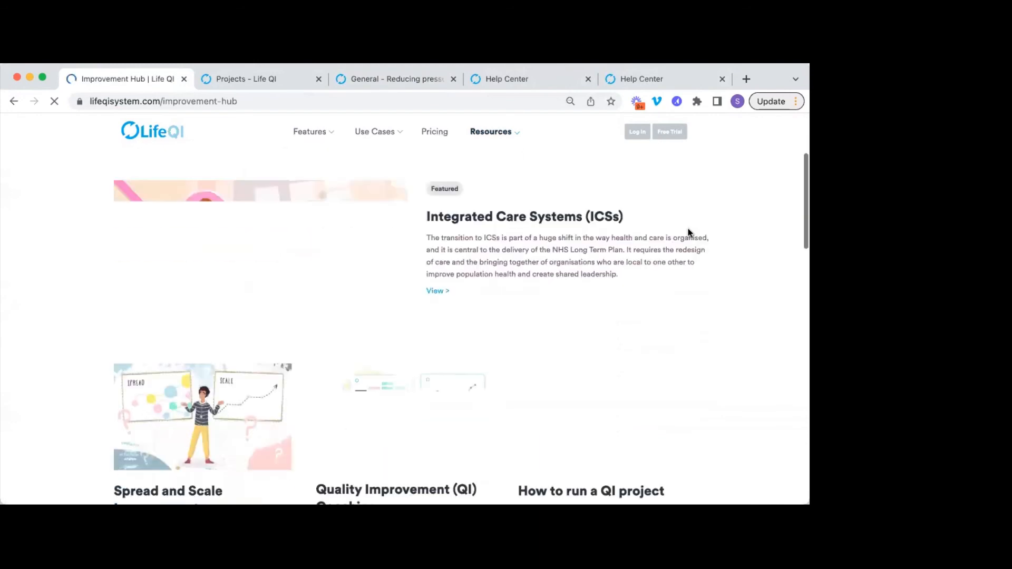
{"action": "scroll", "coordinate": [687, 229], "scroll_direction": "down", "scroll_amount": 2}
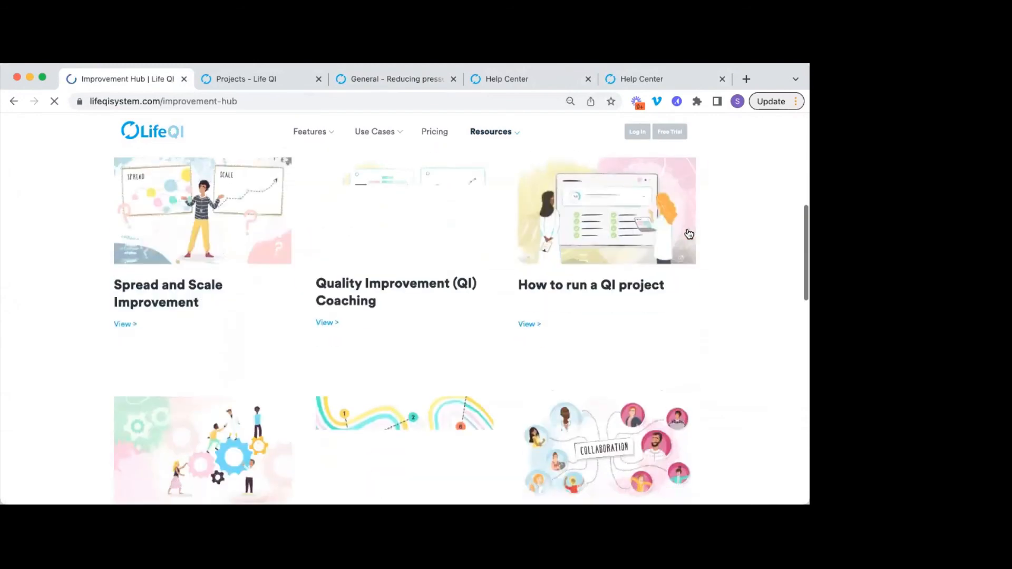
{"action": "scroll", "coordinate": [687, 232], "scroll_direction": "down", "scroll_amount": 3}
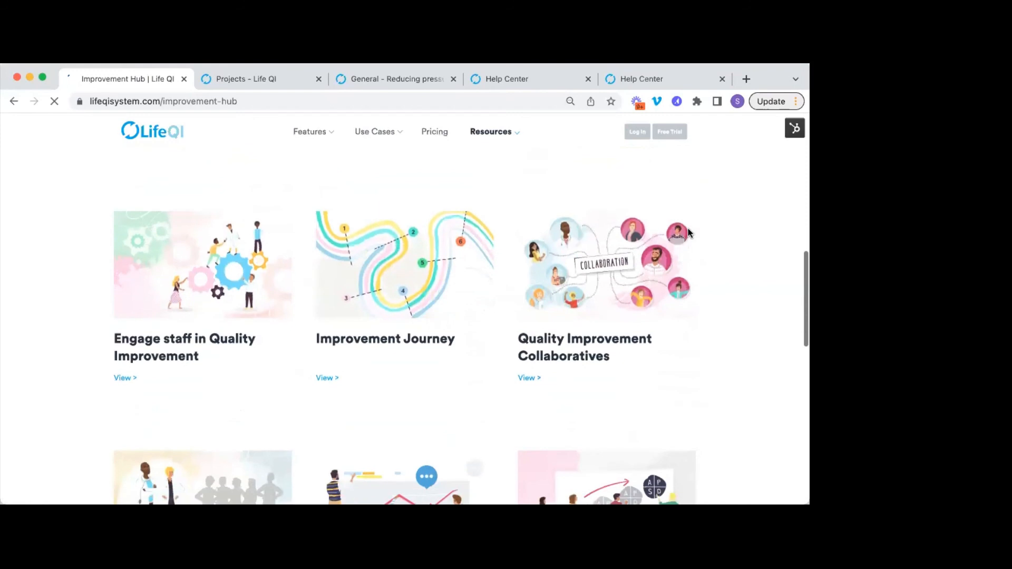
{"action": "scroll", "coordinate": [687, 233], "scroll_direction": "down", "scroll_amount": 2}
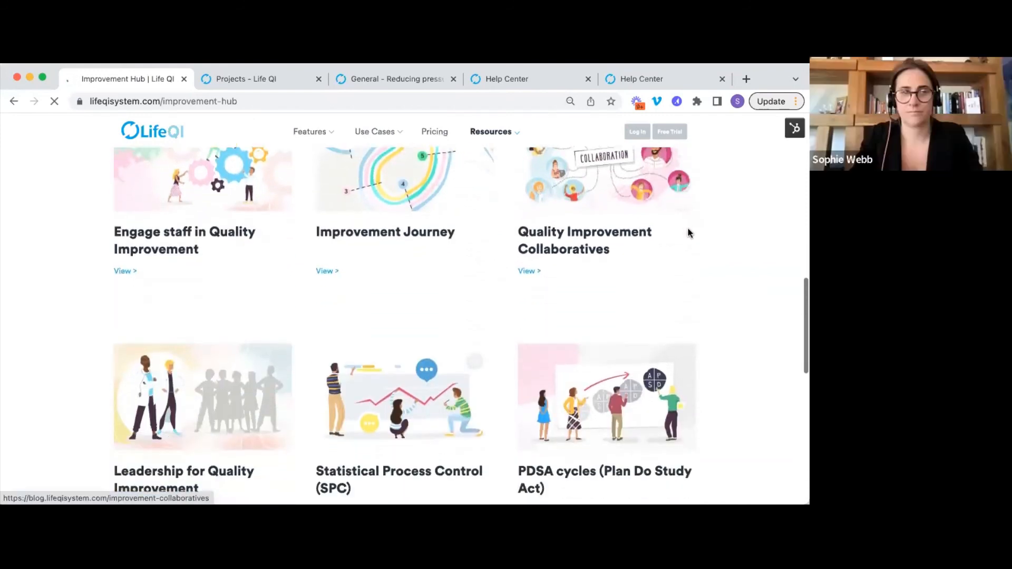
{"action": "scroll", "coordinate": [688, 233], "scroll_direction": "down", "scroll_amount": 1}
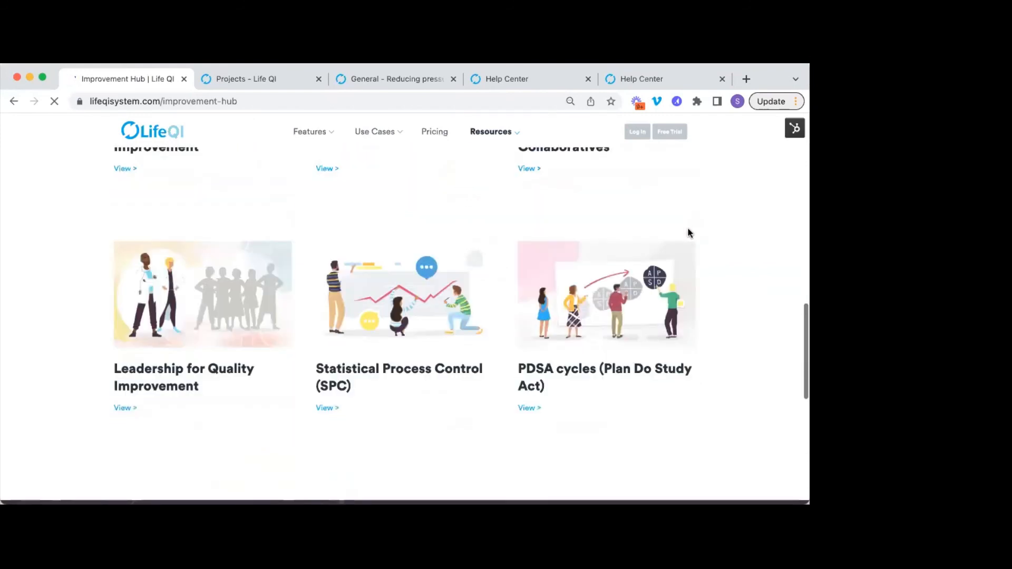
{"action": "scroll", "coordinate": [689, 232], "scroll_direction": "up", "scroll_amount": 2}
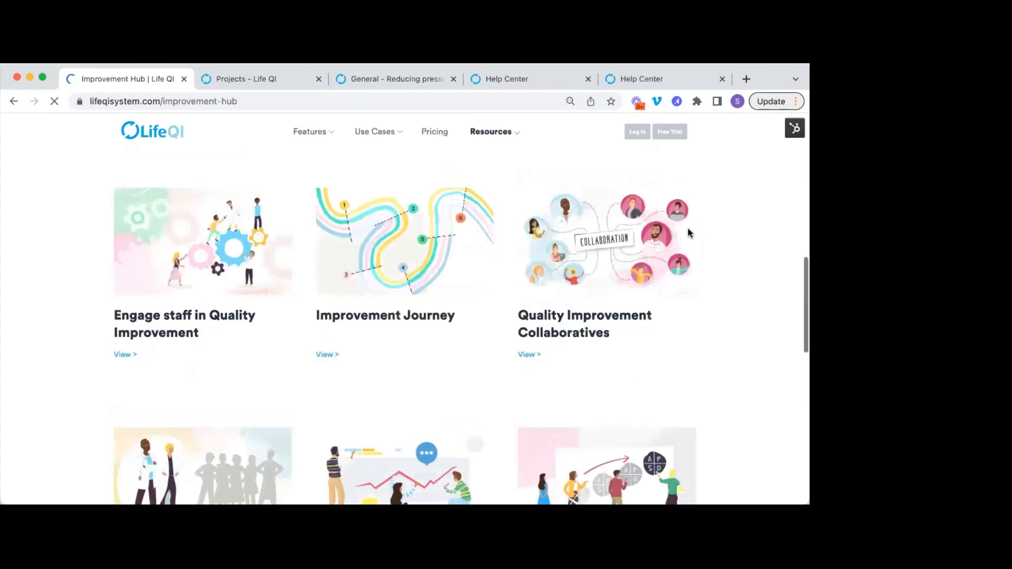
{"action": "scroll", "coordinate": [688, 232], "scroll_direction": "up", "scroll_amount": 7}
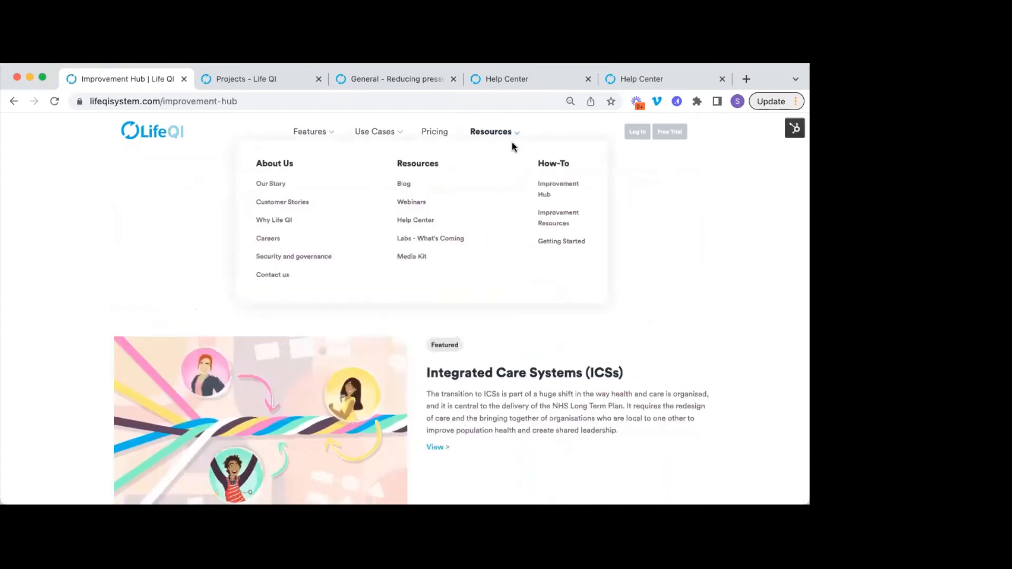
{"action": "left_click", "coordinate": [548, 217]}
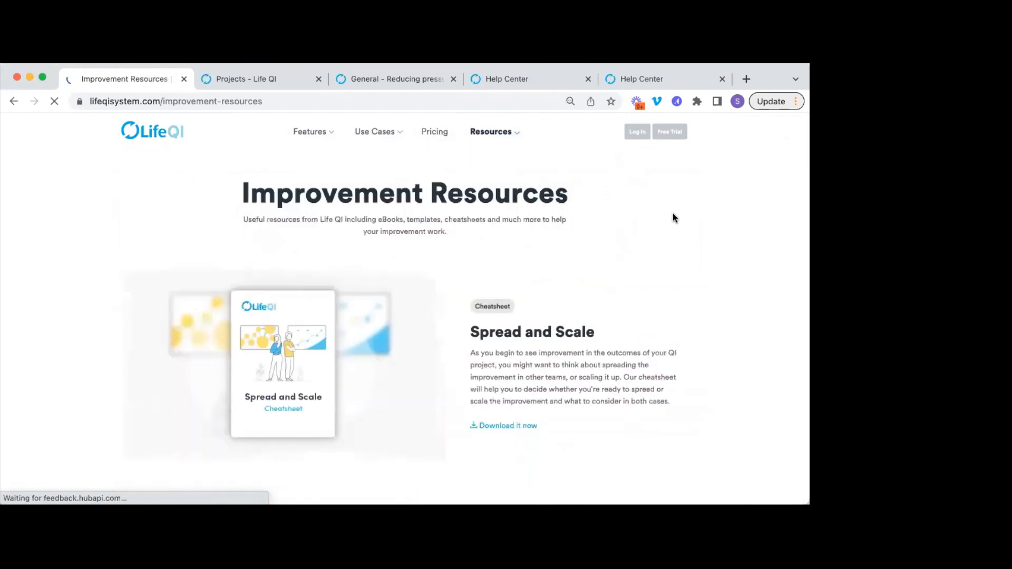
Scroll through the cheatsheets, templates and eBooks, then return to the Projects – Life QI tab.
{"action": "scroll", "coordinate": [673, 213], "scroll_direction": "down", "scroll_amount": 3}
{"action": "scroll", "coordinate": [672, 217], "scroll_direction": "down", "scroll_amount": 2}
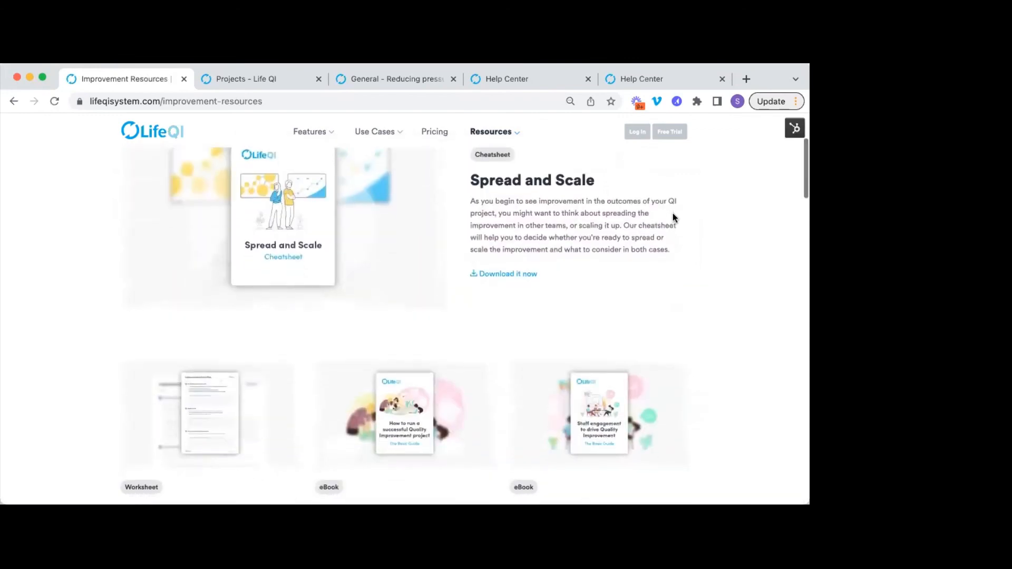
{"action": "scroll", "coordinate": [672, 217], "scroll_direction": "down", "scroll_amount": 3}
{"action": "scroll", "coordinate": [672, 215], "scroll_direction": "down", "scroll_amount": 4}
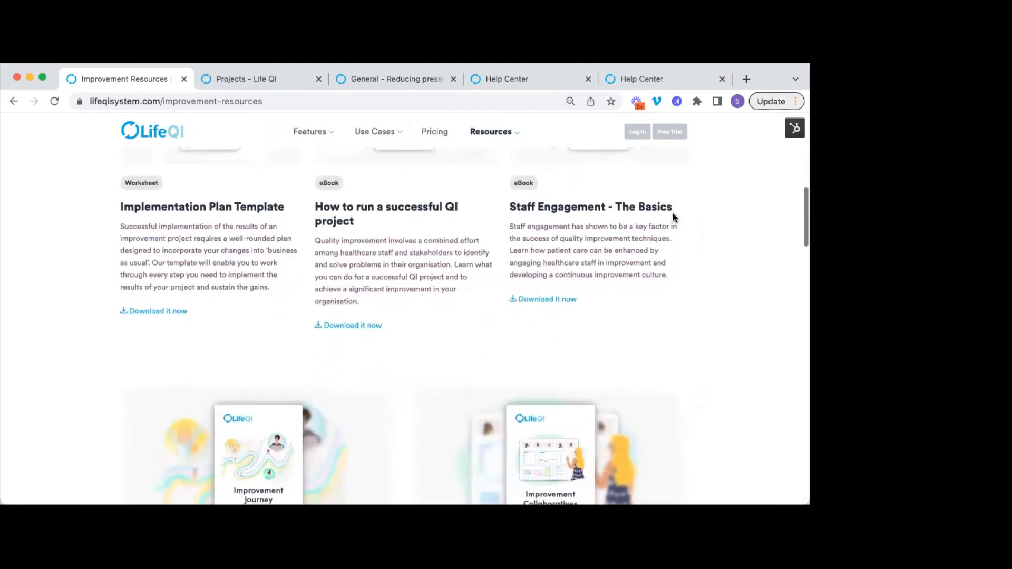
{"action": "scroll", "coordinate": [673, 213], "scroll_direction": "down", "scroll_amount": 1}
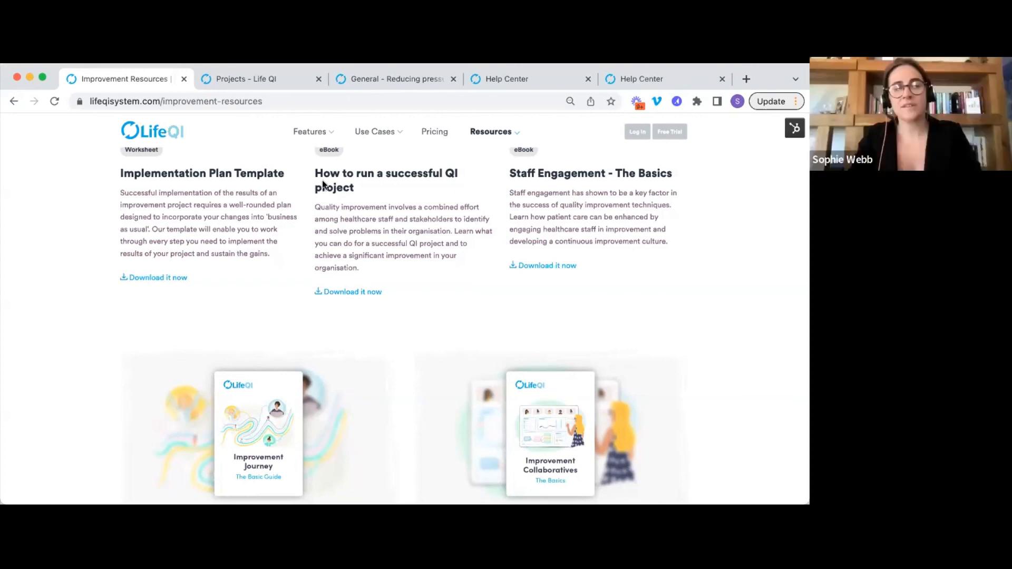
{"action": "left_click", "coordinate": [252, 80]}
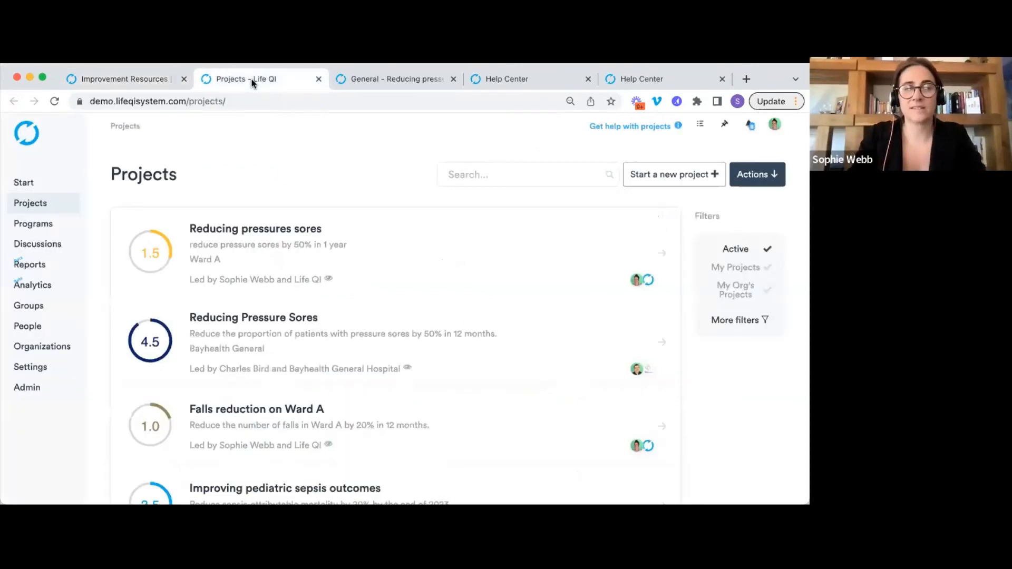
Switch to the General – Reducing pressure sores tab showing change score 2.5 and 2 PDSA cycles.
{"action": "left_click", "coordinate": [369, 84]}
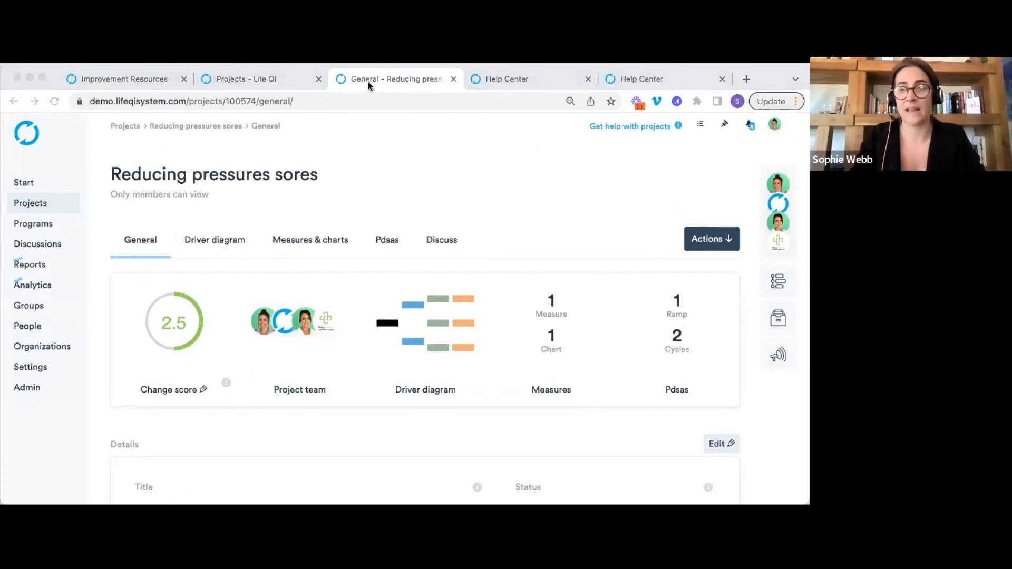
{"action": "left_click", "coordinate": [505, 244]}
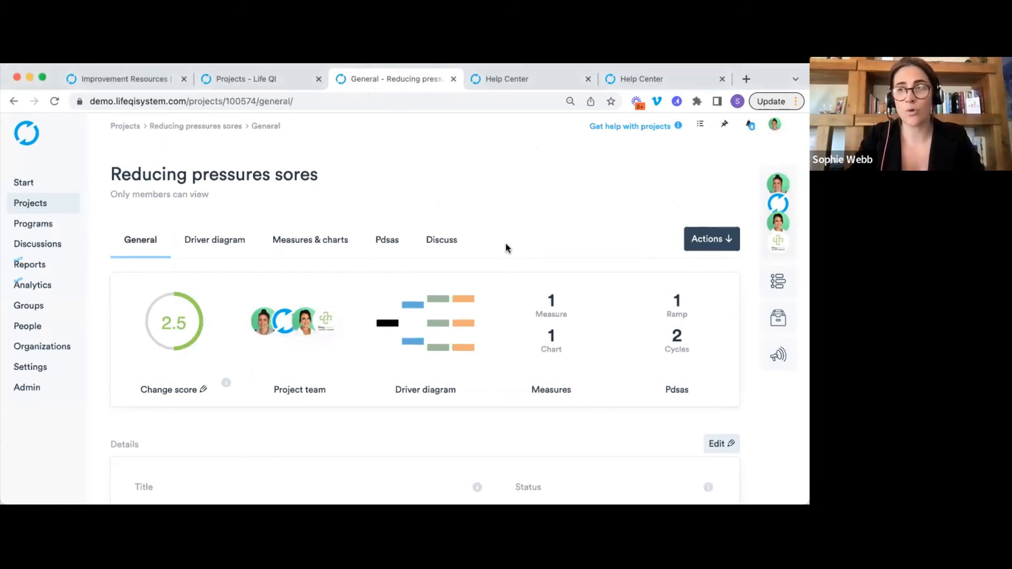